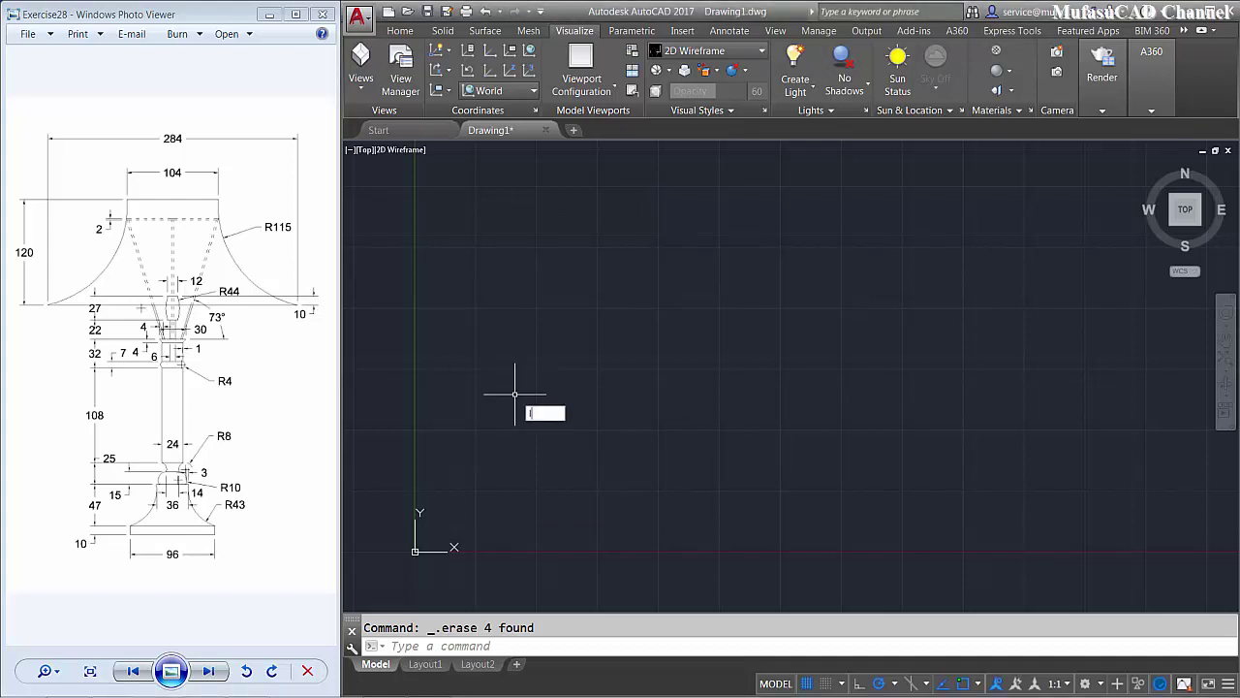
- Draw the 48-by-10 half-base outline as three connected lines
key("Return")
left_click(513, 445)
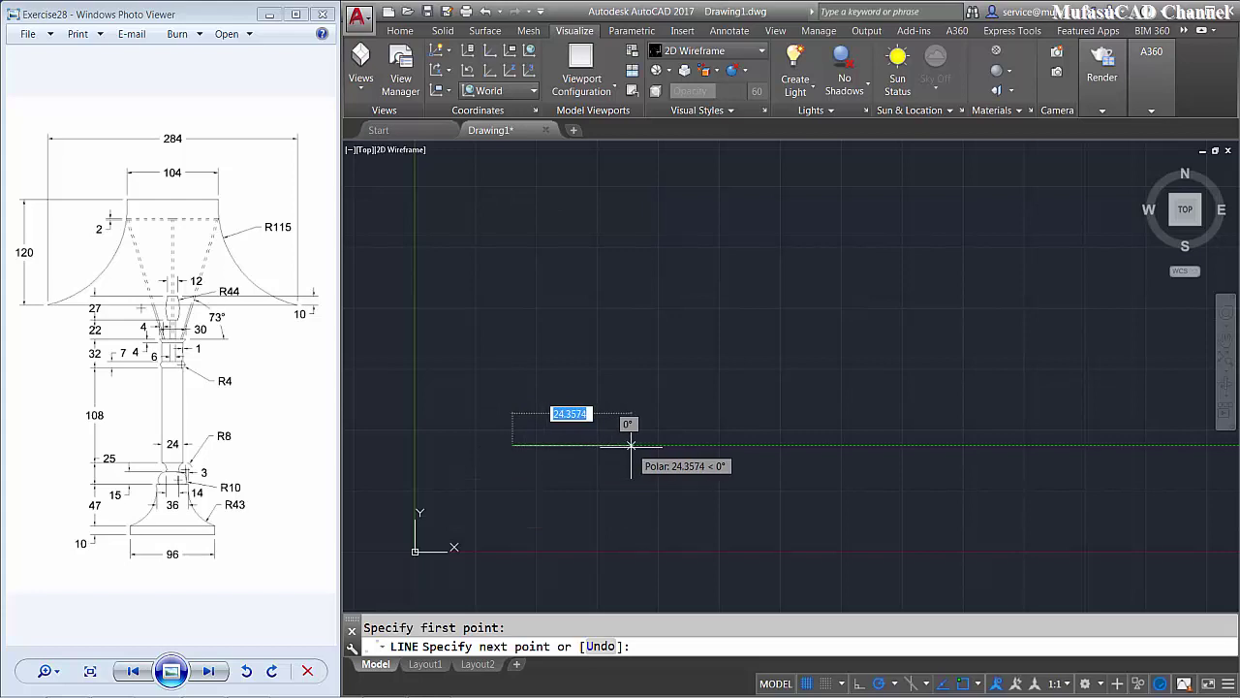
type("4")
key("Return")
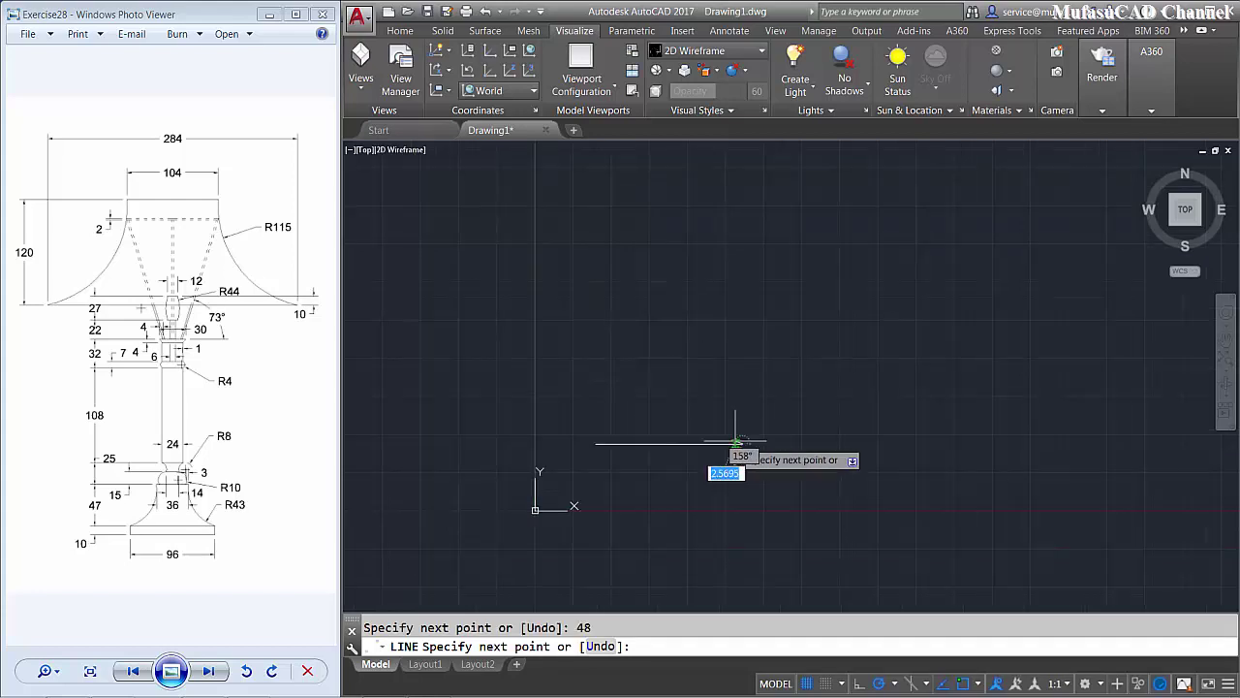
scroll(734, 443, "down", 2)
scroll(744, 405, "down", 1)
type("10")
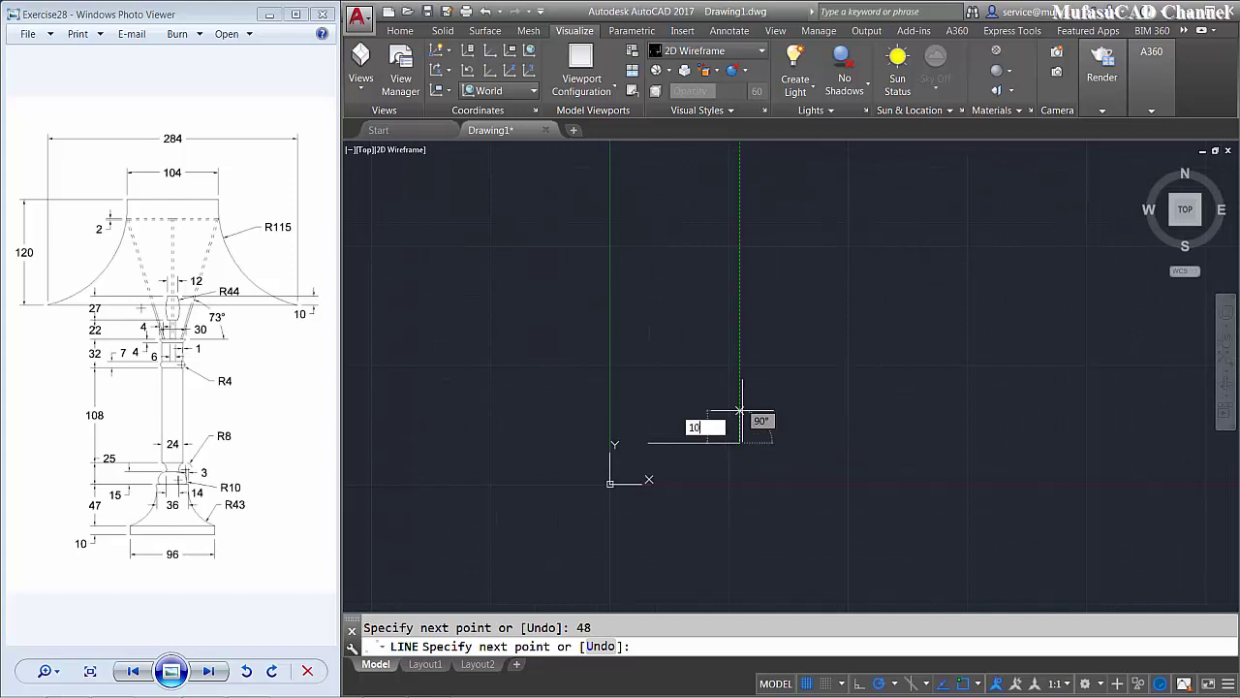
key("Return")
middle_click_drag(741, 413, 688, 487)
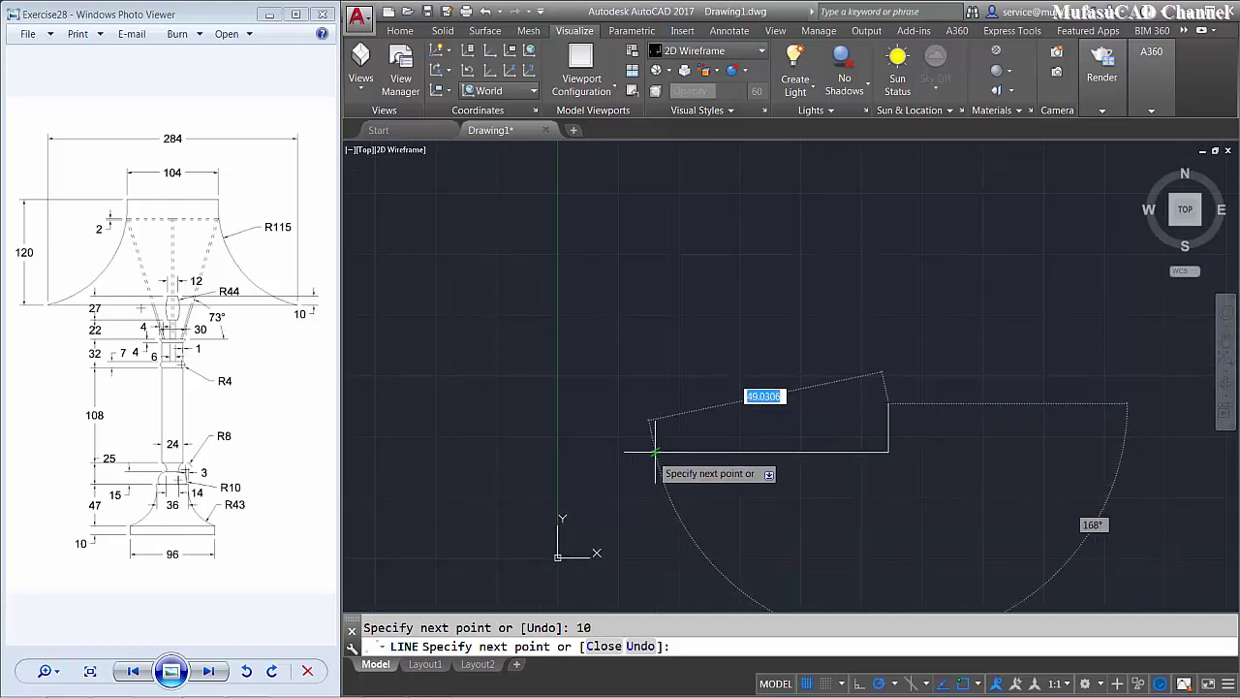
left_click(656, 408)
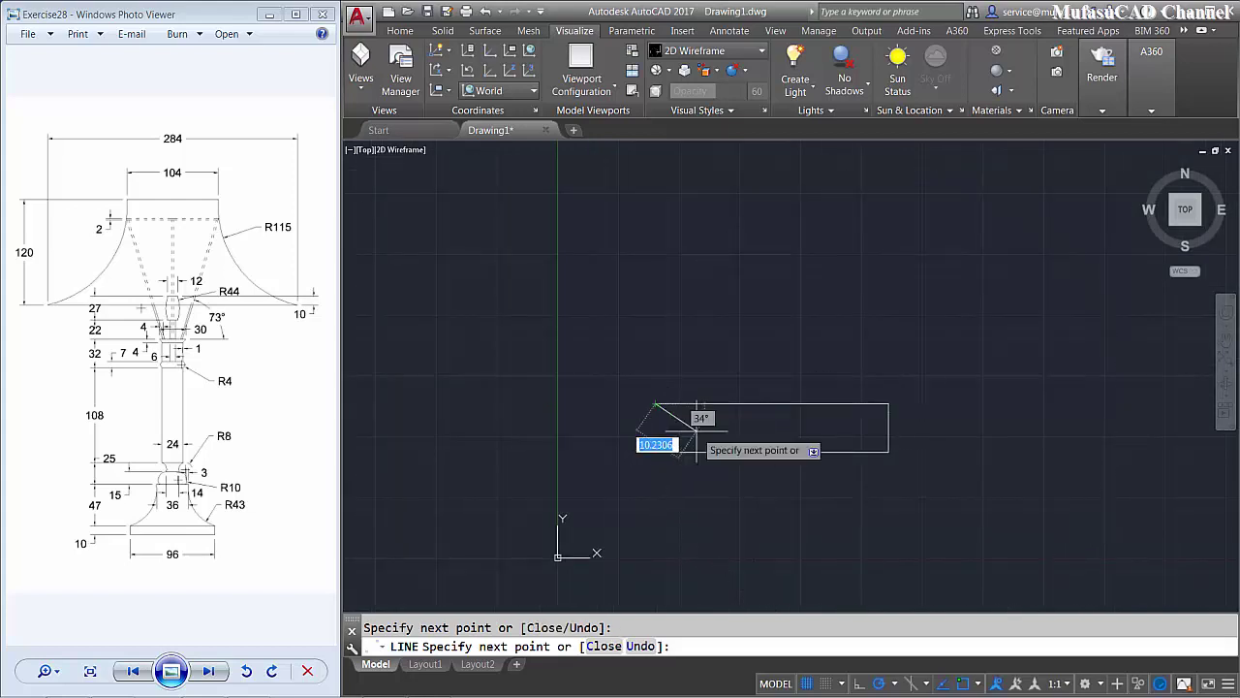
key("Return")
middle_click_drag(761, 365, 653, 420)
- Draw an 18-unit line from the outline's top-left corner and move it 47 units up
type("L")
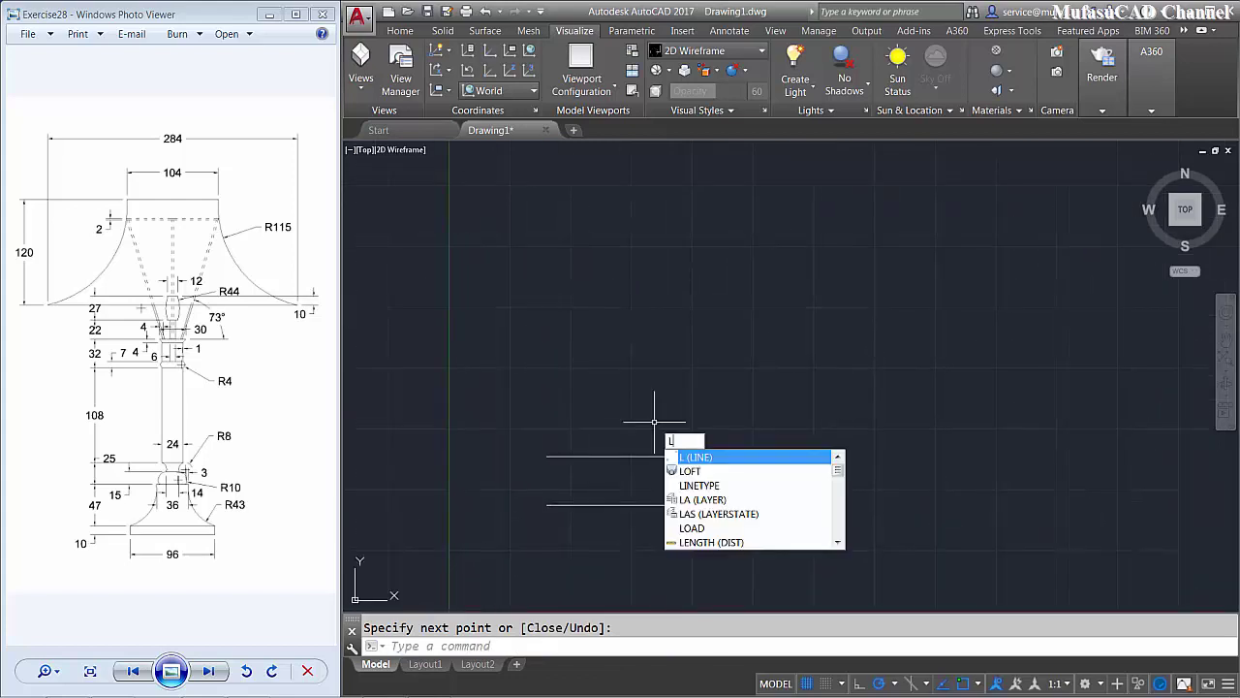
key("Return")
left_click(547, 457)
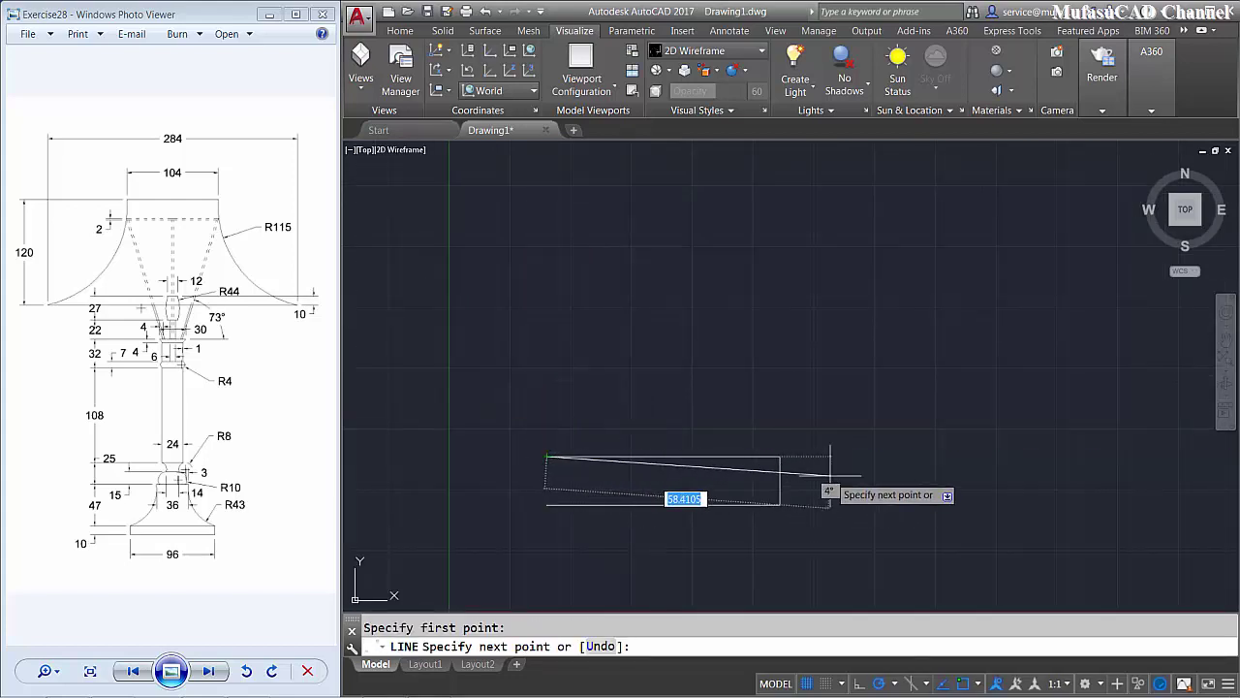
type("18")
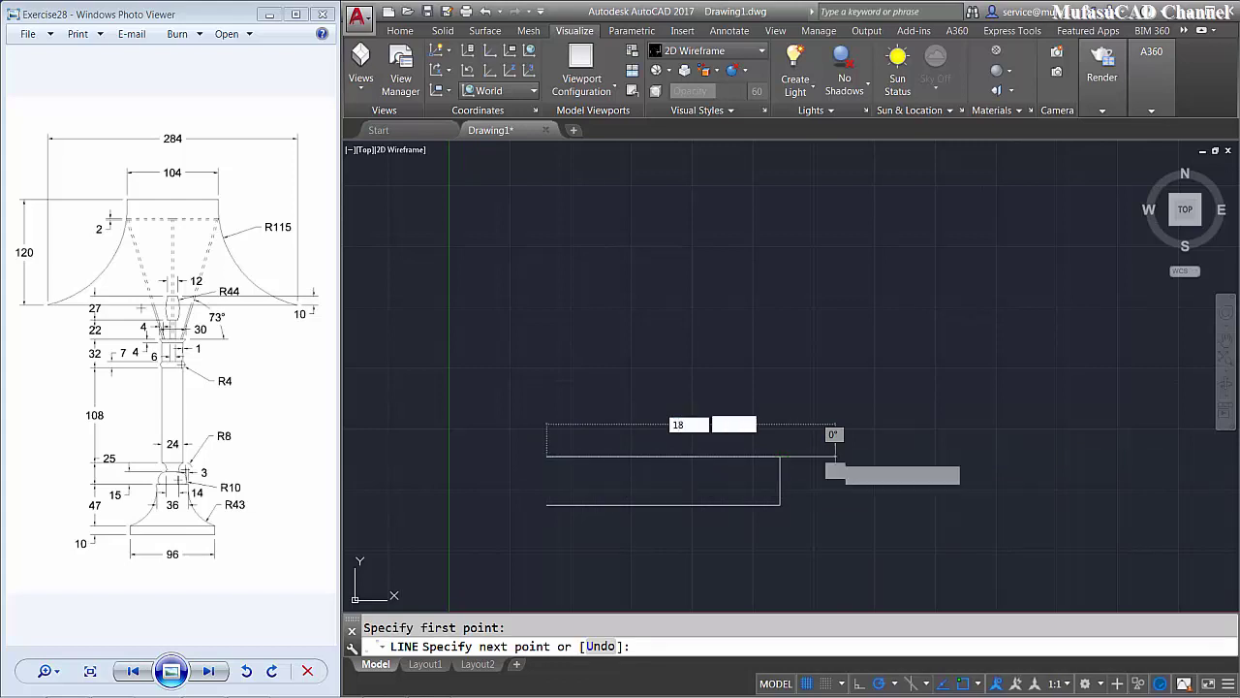
key("Return")
key("Return")
type("m")
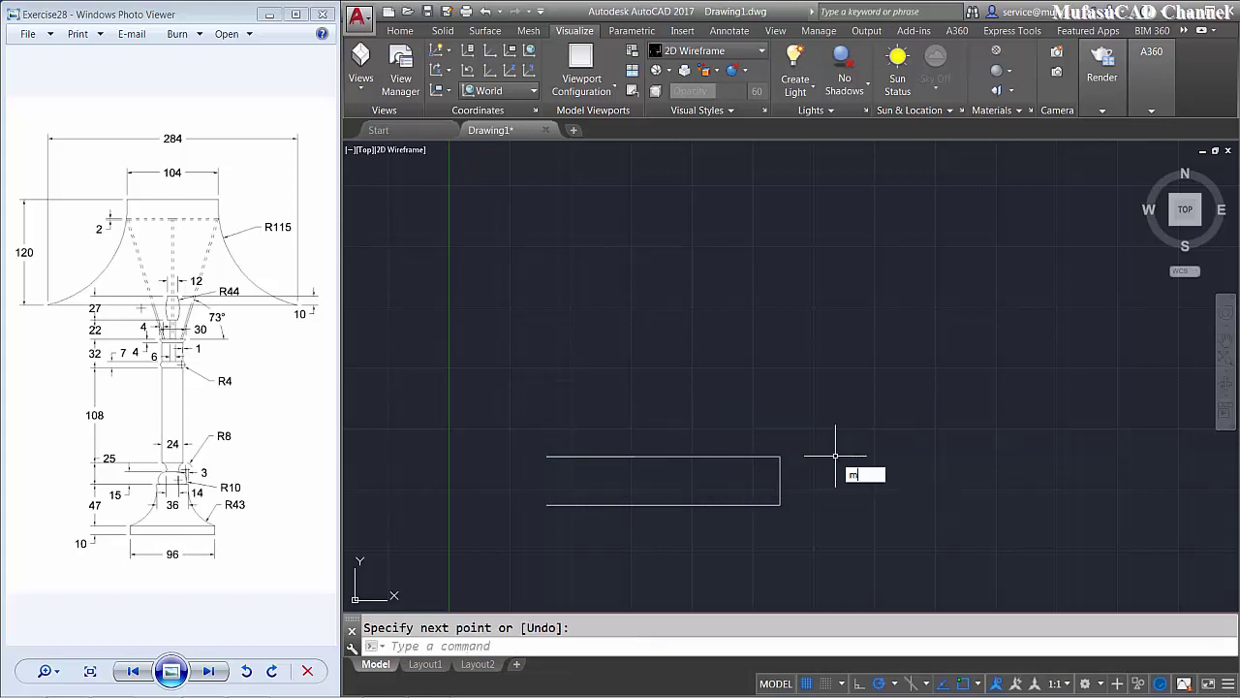
key("Return")
key("Return")
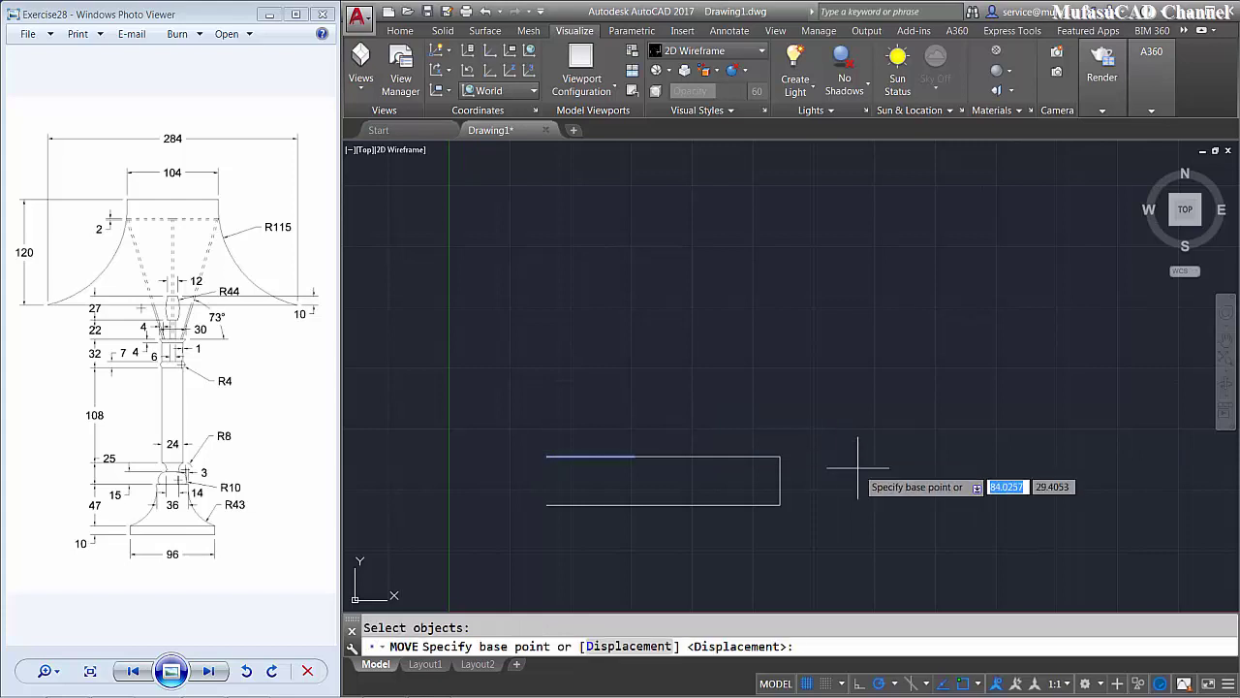
left_click(858, 468)
type("4")
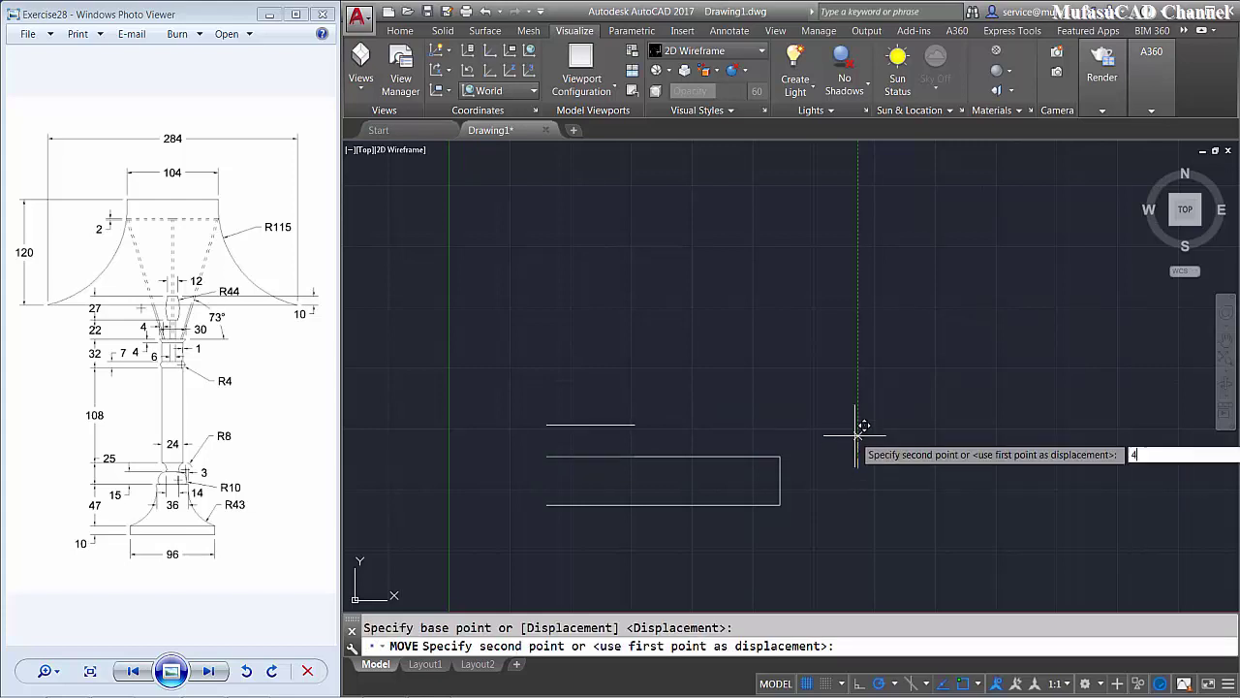
type("7")
key("Return")
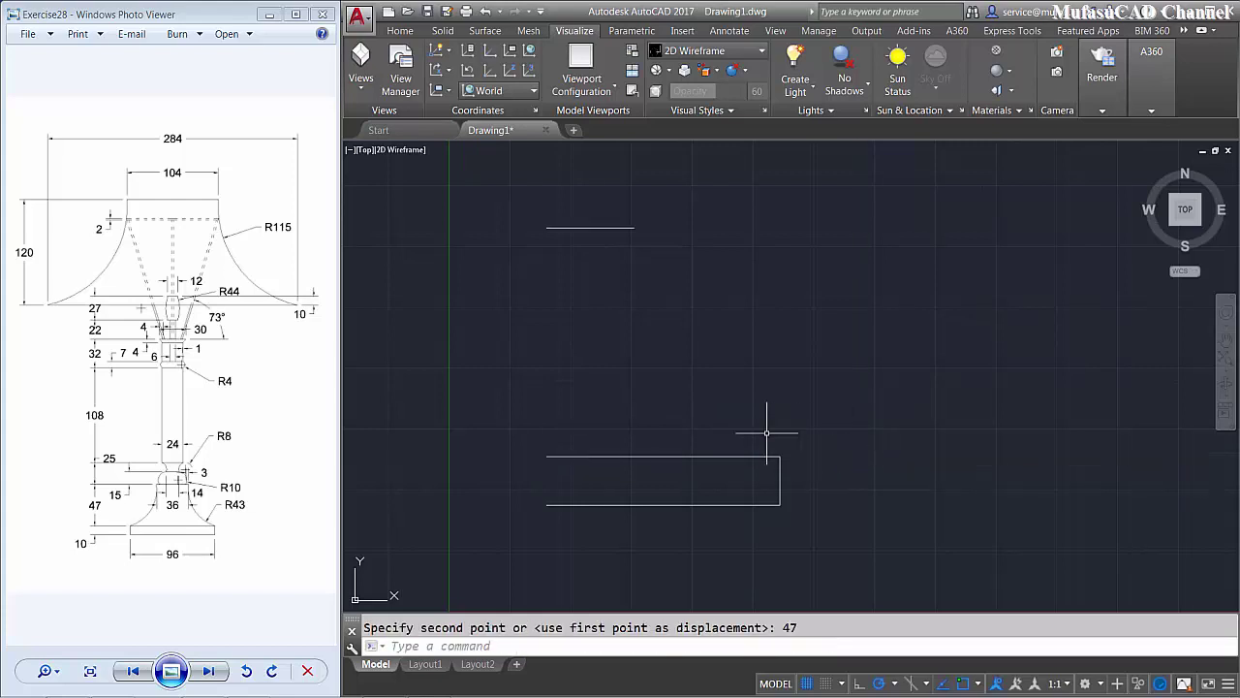
- Draw an R43 arc from the 18-unit line's right end to the base's top-right corner
type("arc")
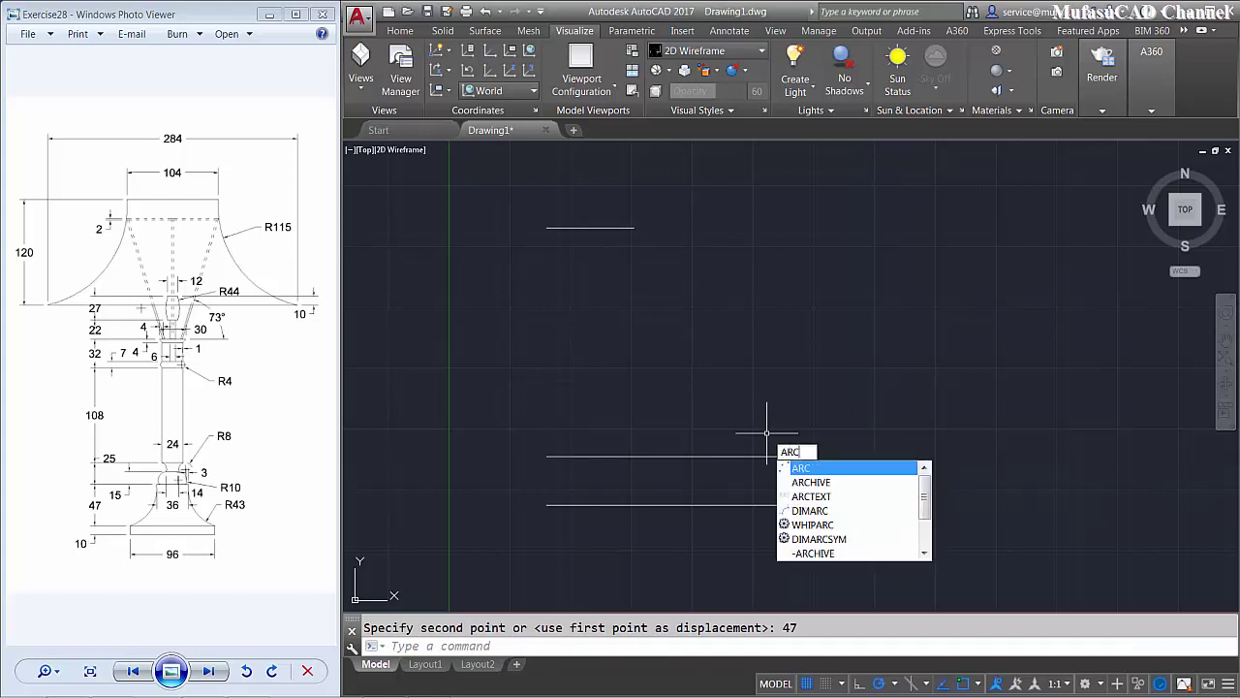
key("Return")
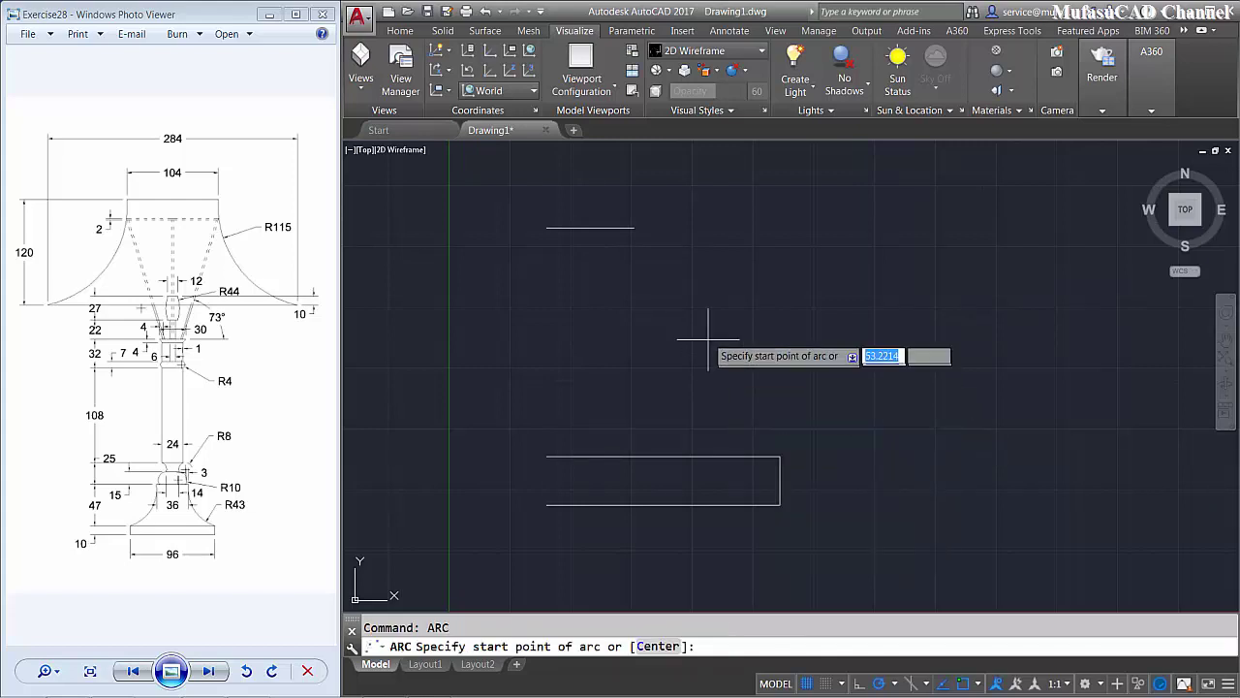
left_click(633, 228)
type("e")
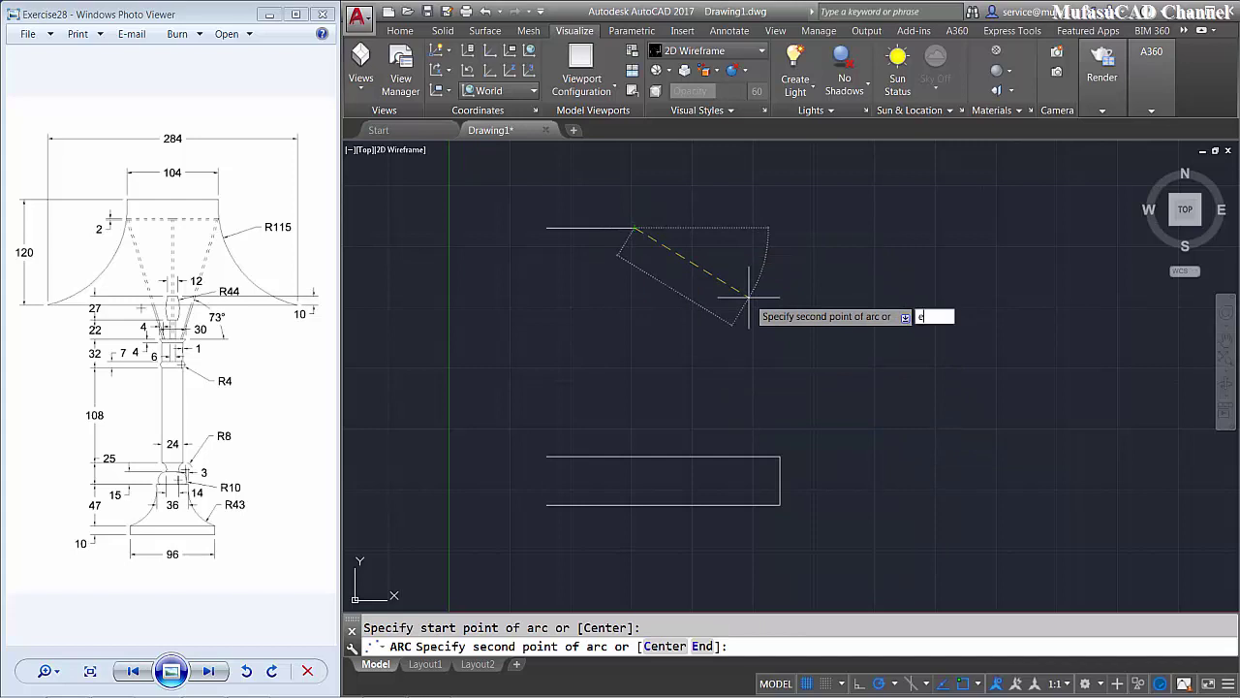
key("Return")
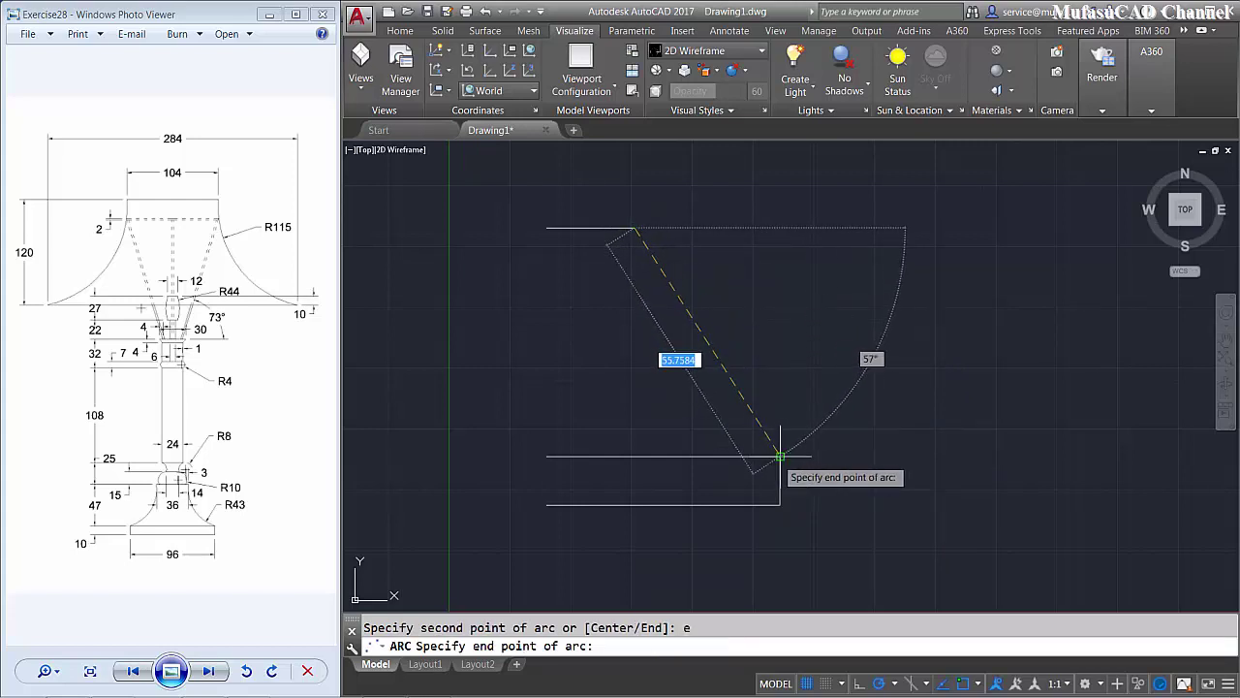
left_click(780, 457)
type("r")
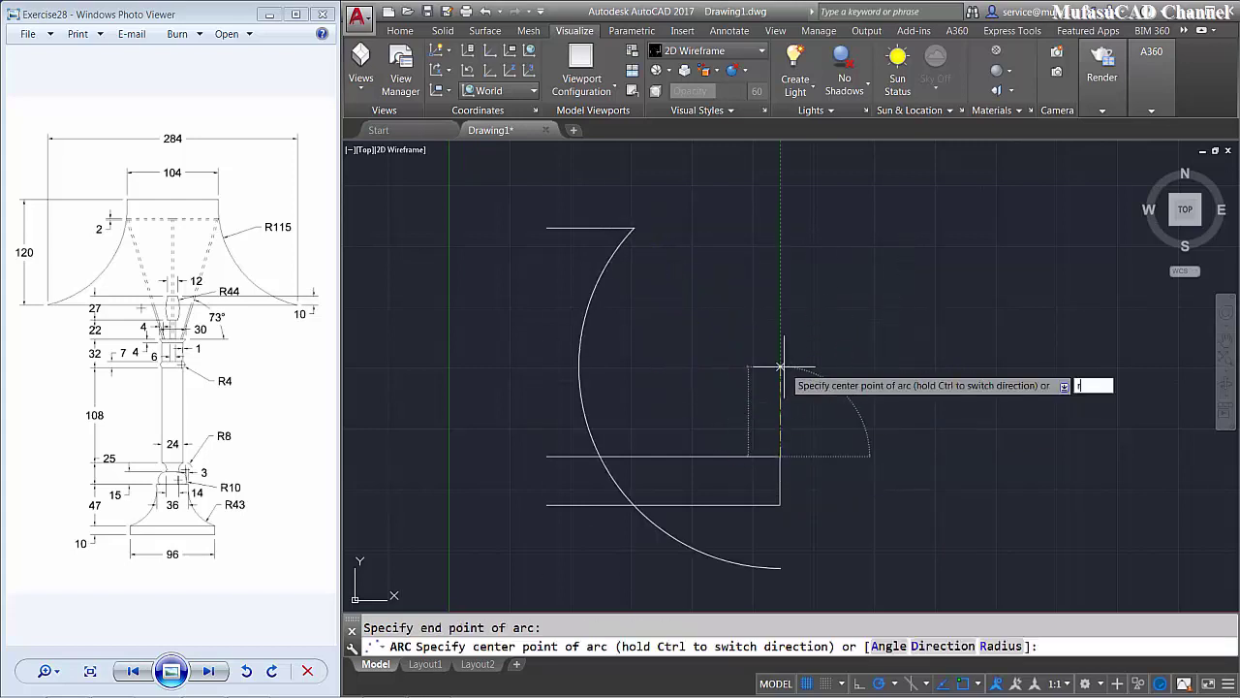
key("Return")
type("43")
key("Return")
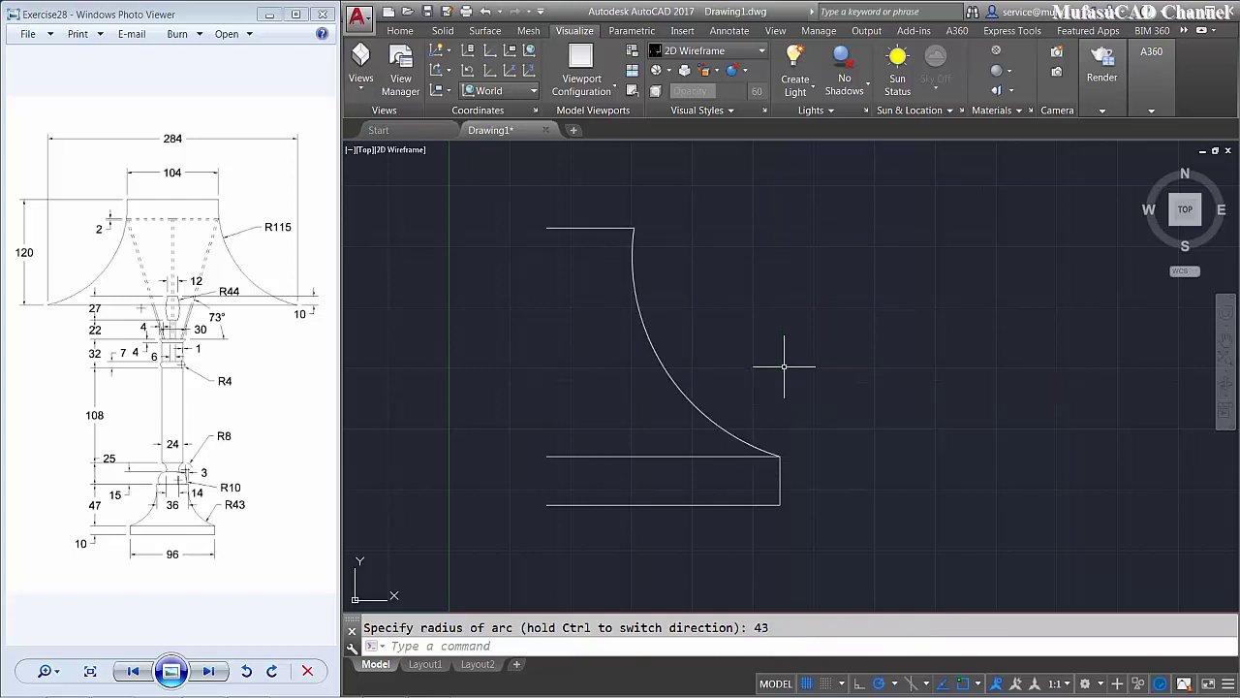
middle_click_drag(678, 269, 717, 401)
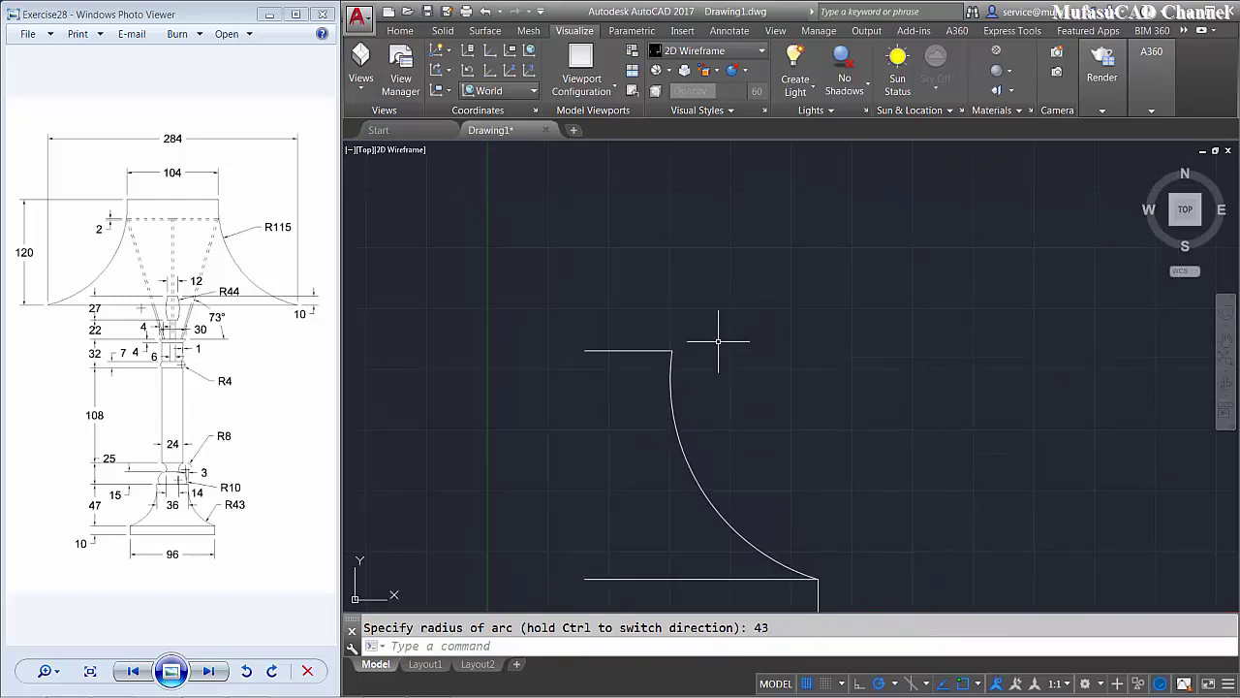
- Draw a 7-unit line from the upper line's left end and move it 15 units up
type("l")
key("Return")
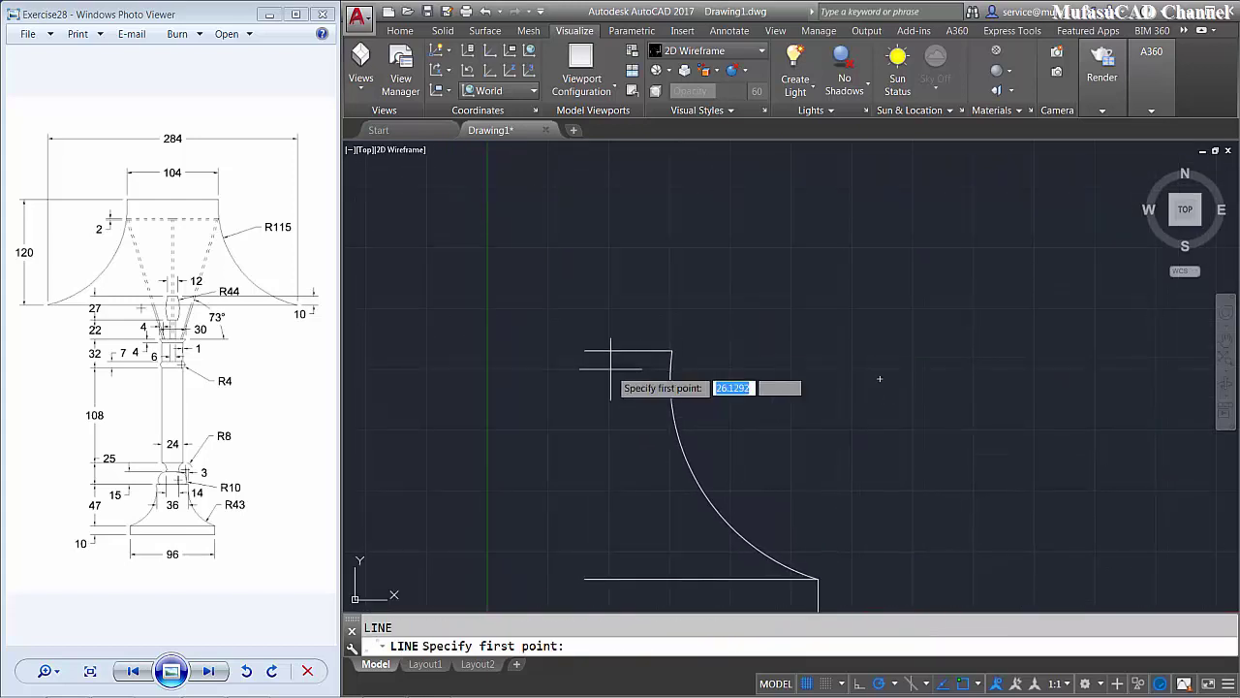
left_click(584, 351)
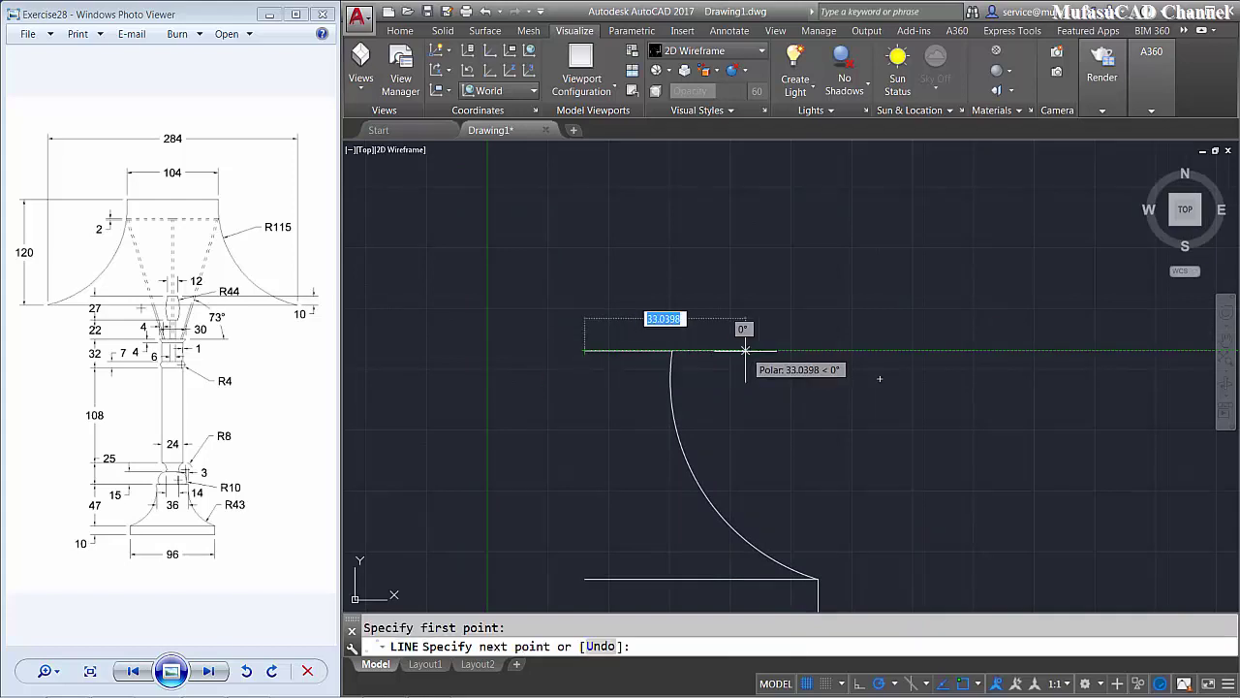
type("7")
key("Return")
key("Return")
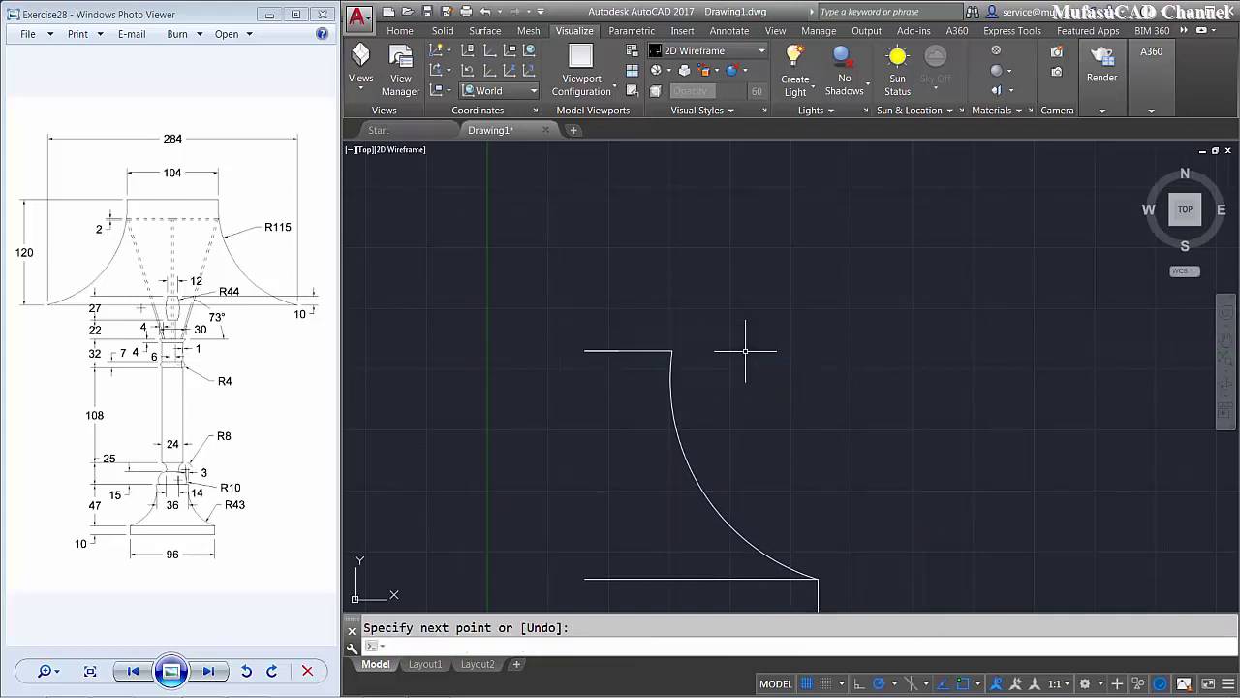
type("m")
key("Return")
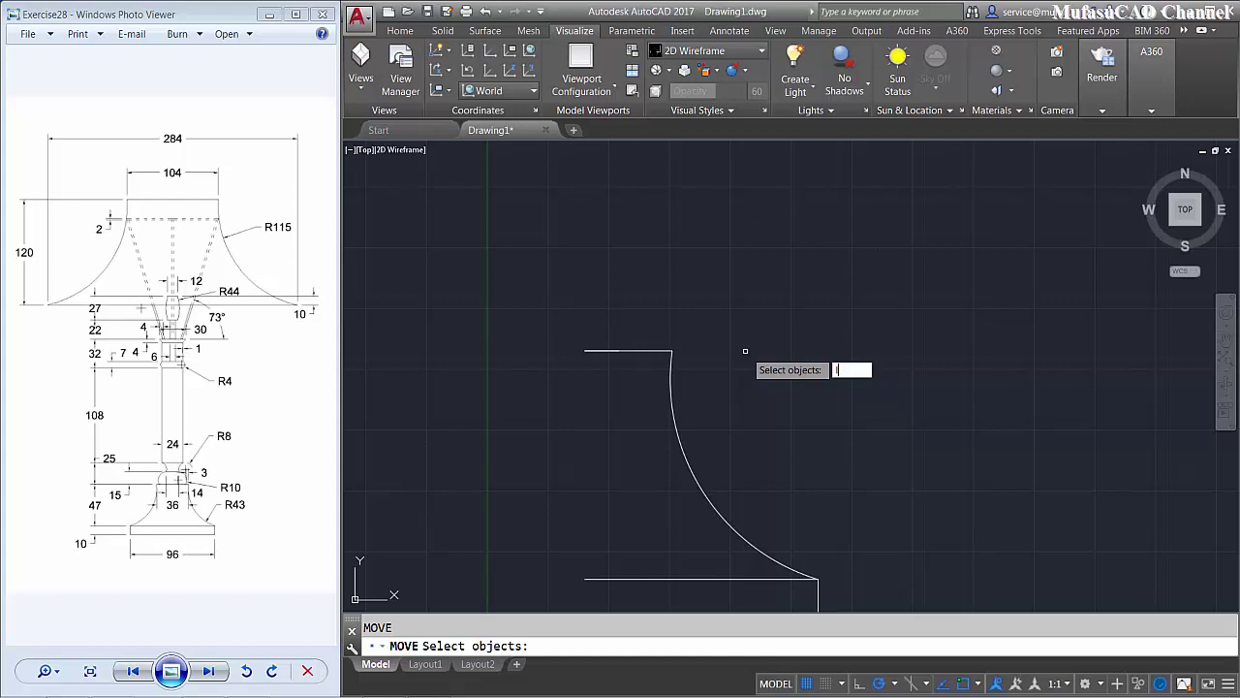
key("Return")
key("Return")
left_click(768, 405)
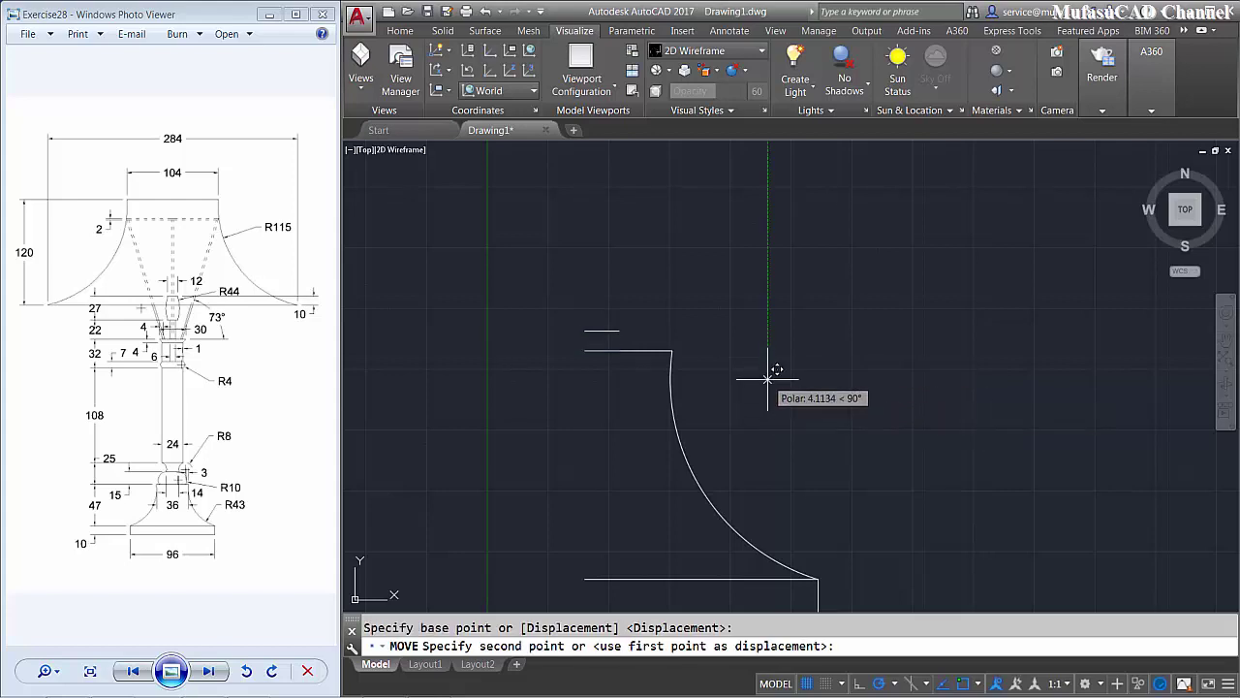
type("1")
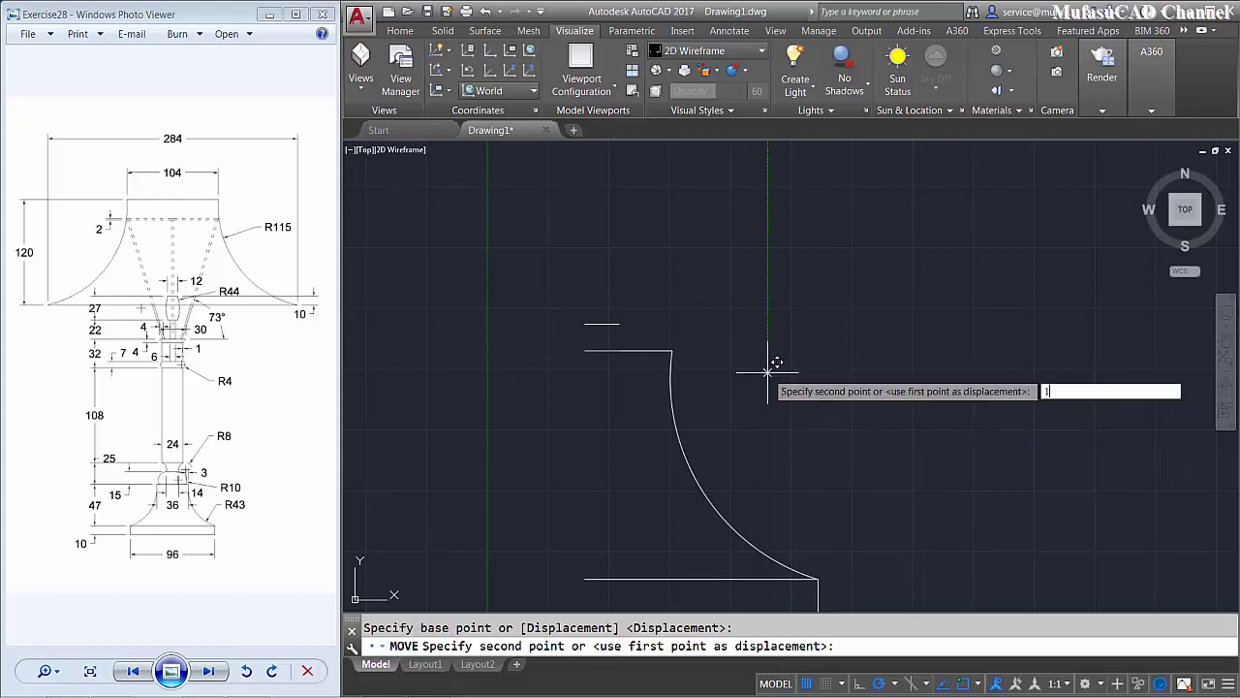
type("5")
key("Return")
type("arc")
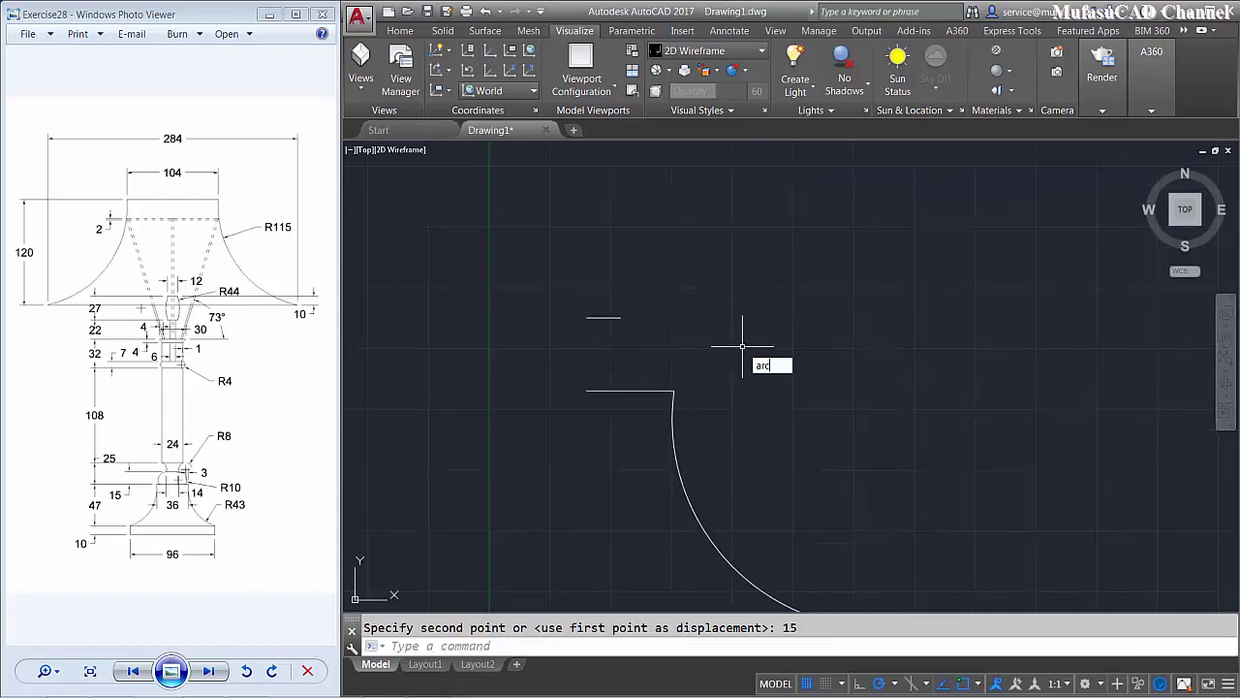
key("Return")
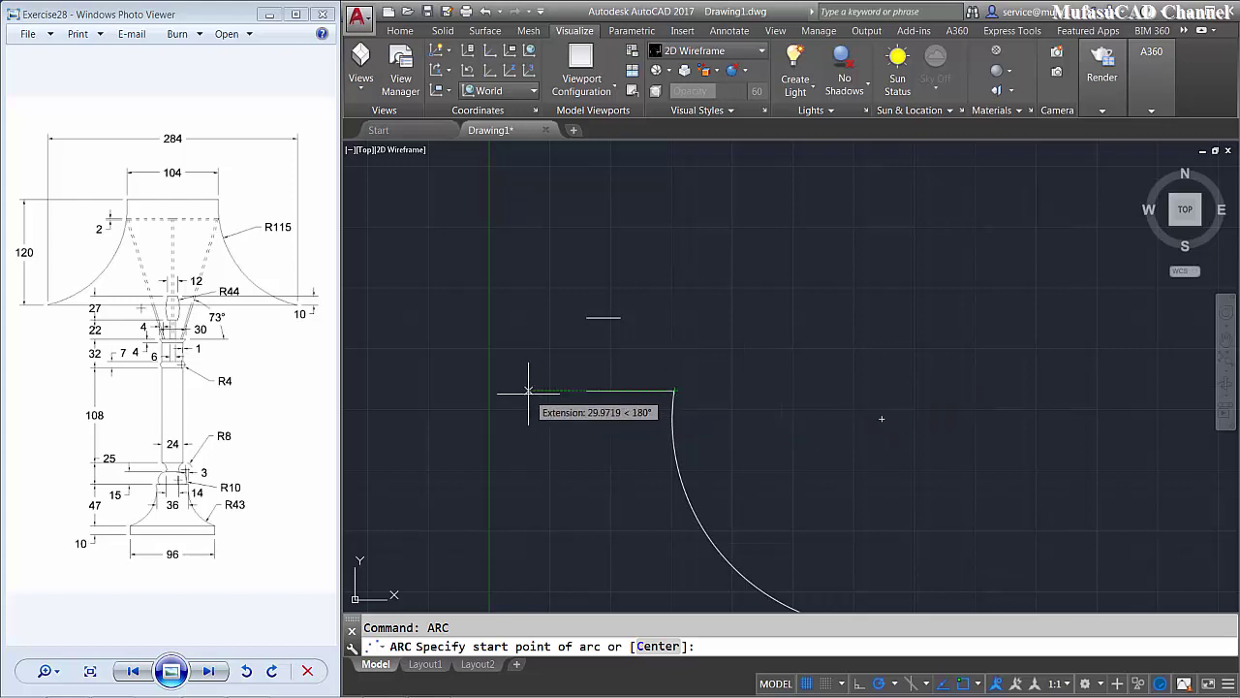
- Draw a radius-10 arc from 3 units along the line to the short top line's right end
type("3")
key("Return")
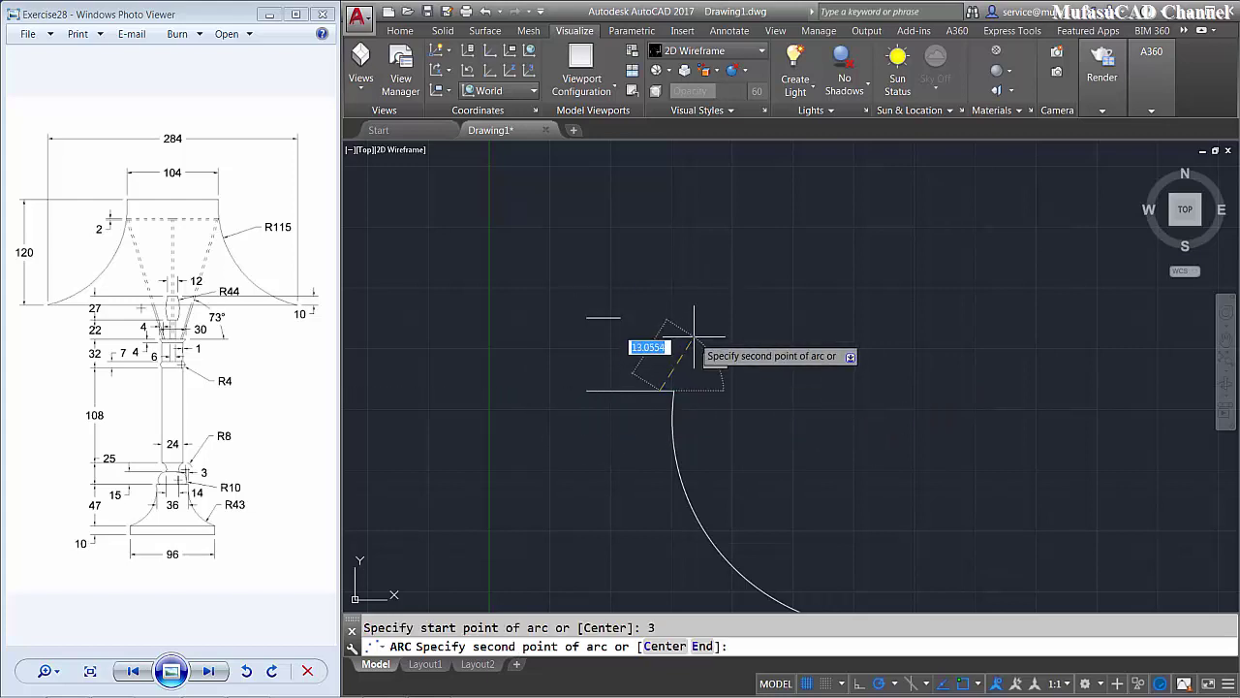
type("e")
key("Return")
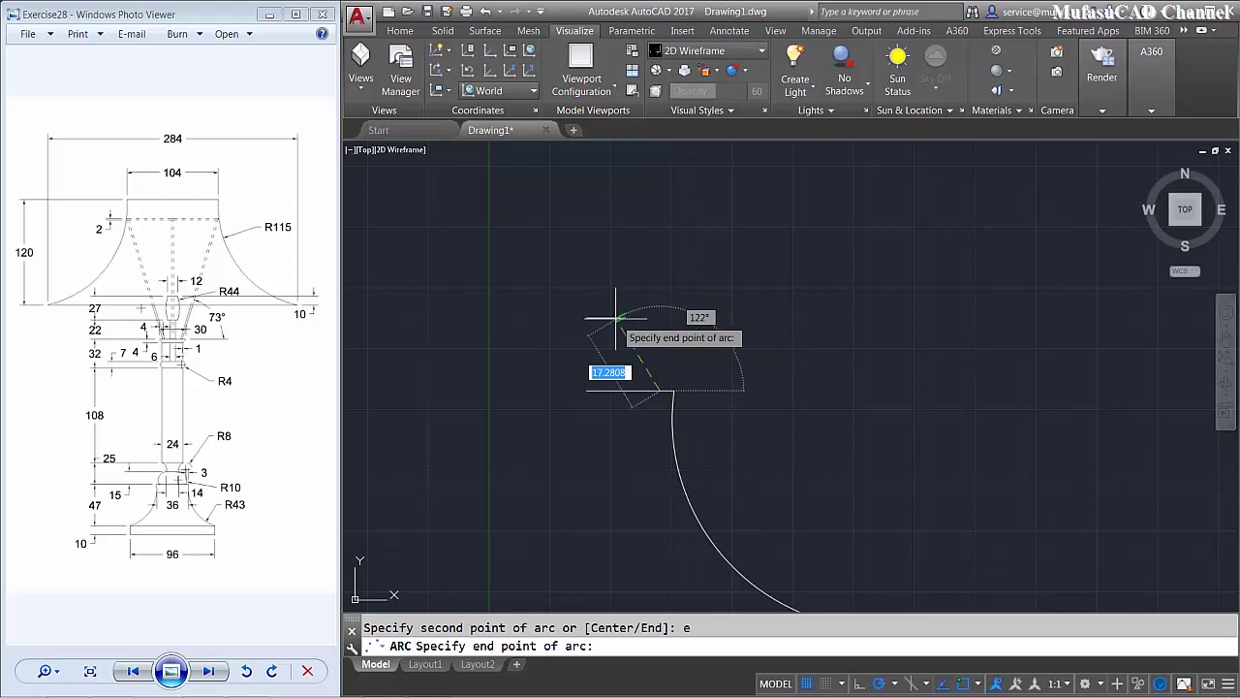
left_click(621, 317)
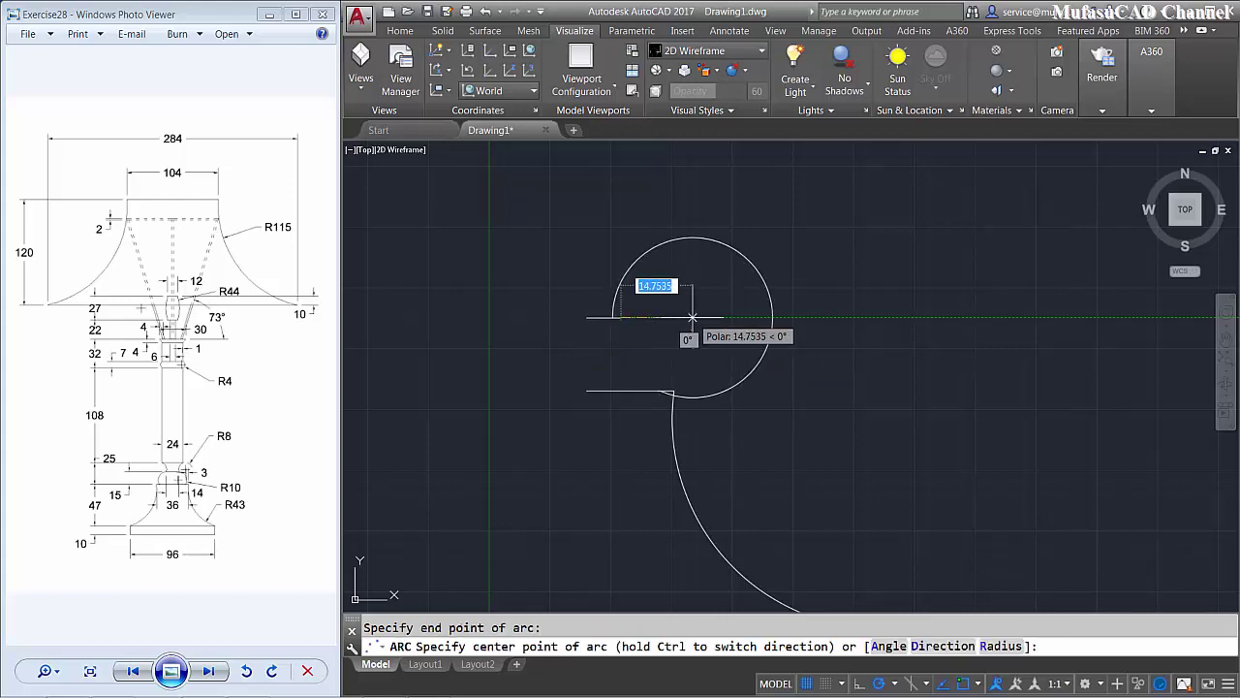
type("r")
key("Return")
type("10")
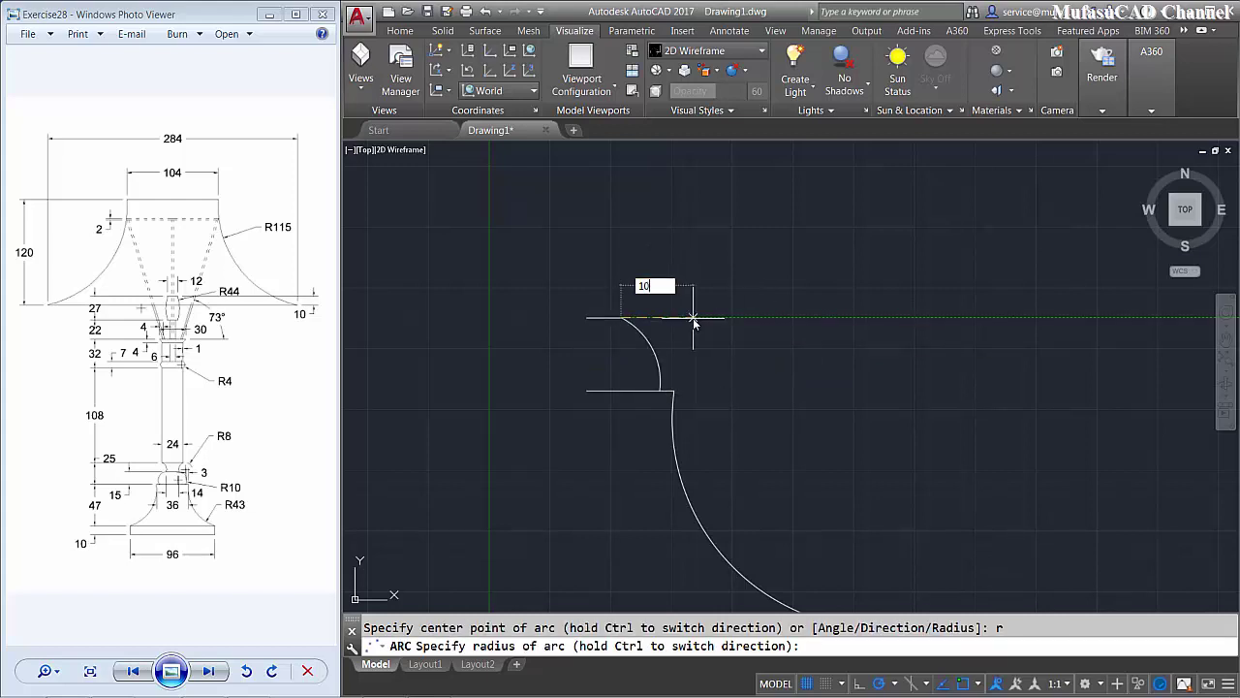
key("Return")
key("ctrl+y")
middle_click_drag(692, 304, 709, 378)
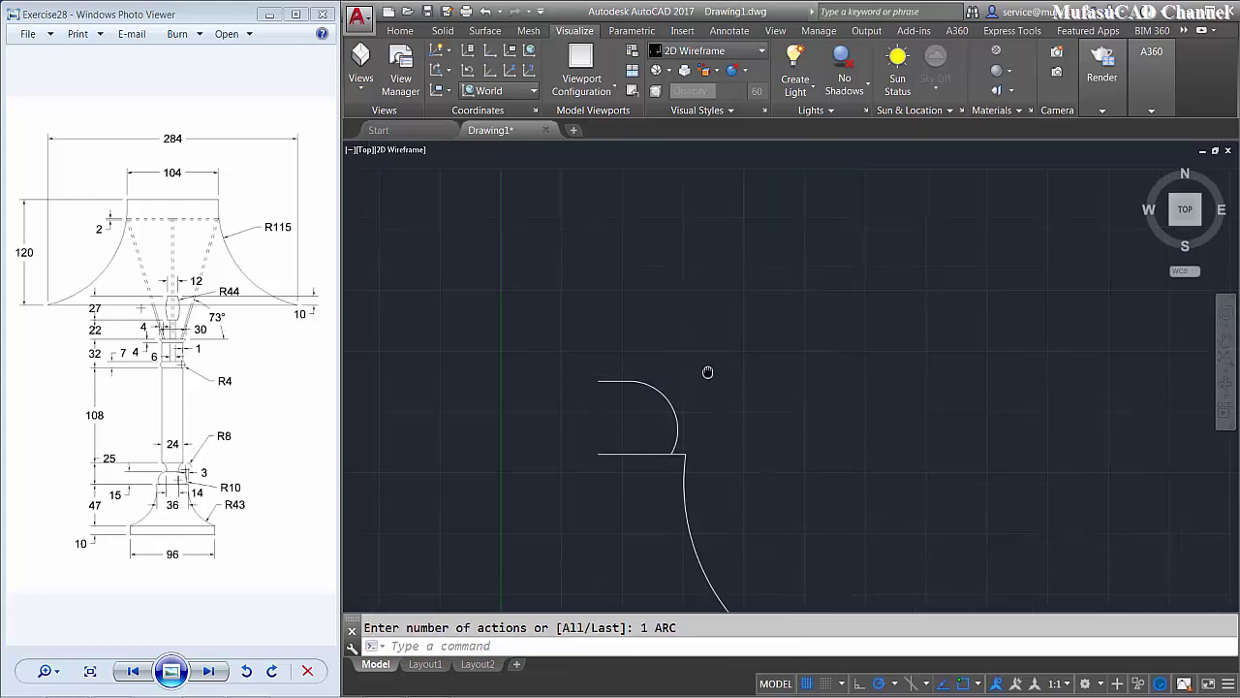
type("L")
- Draw a 12-unit horizontal line from the arc's left end and move it 10 units up
key("Return")
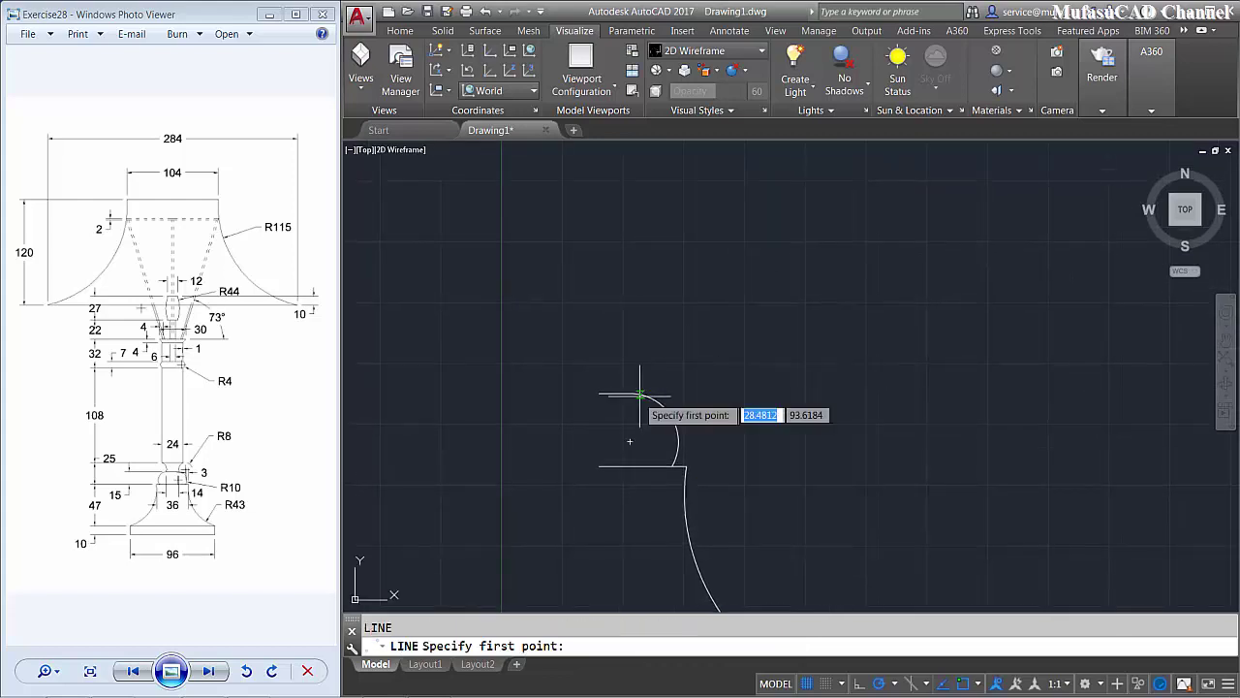
left_click(599, 393)
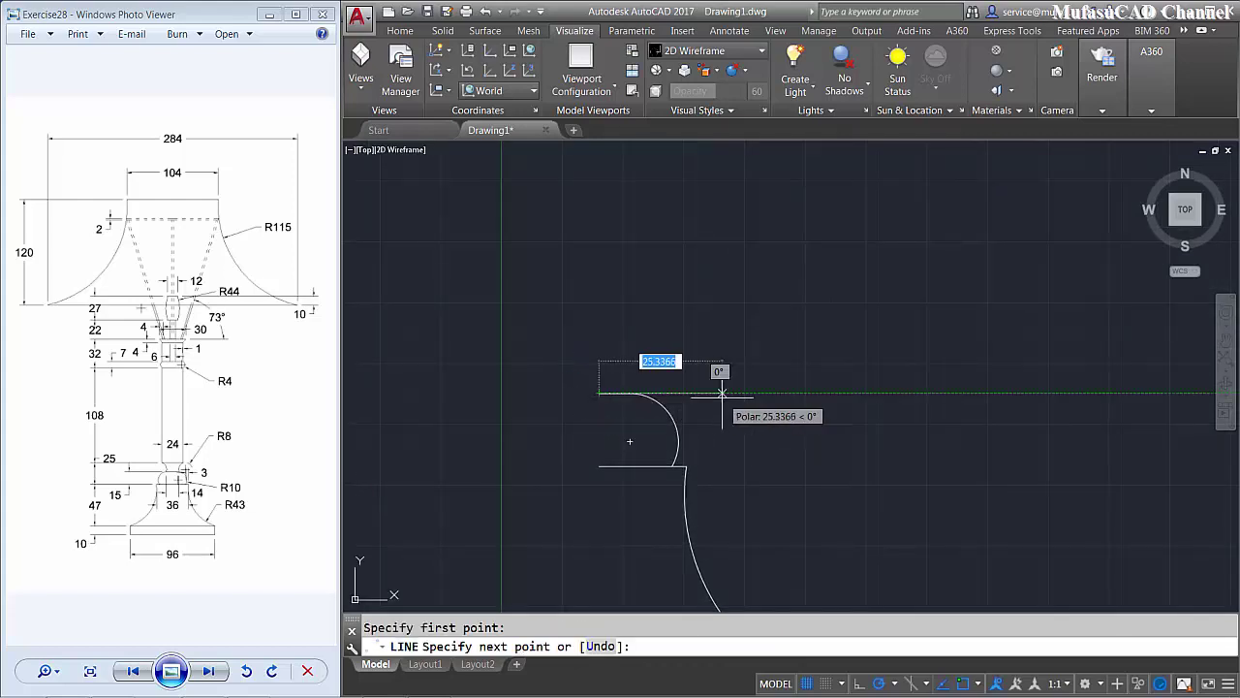
type("12")
key("Return")
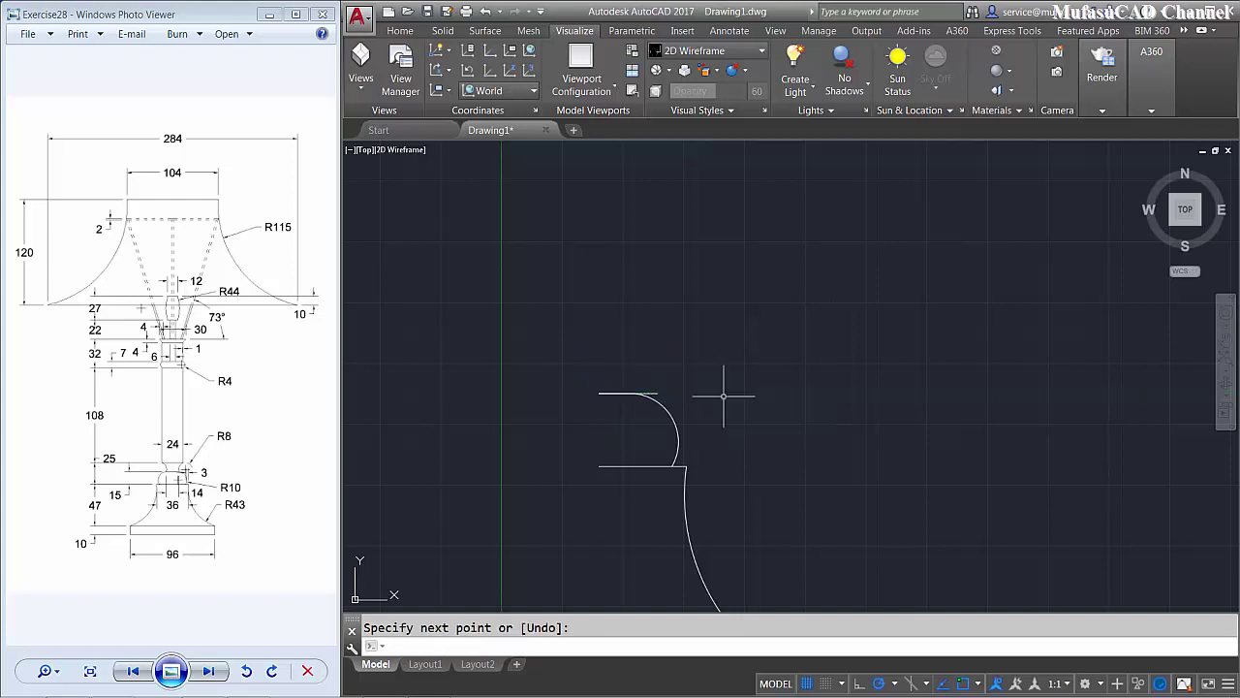
key("Return")
type("m")
key("Return")
key("Return")
key("Return")
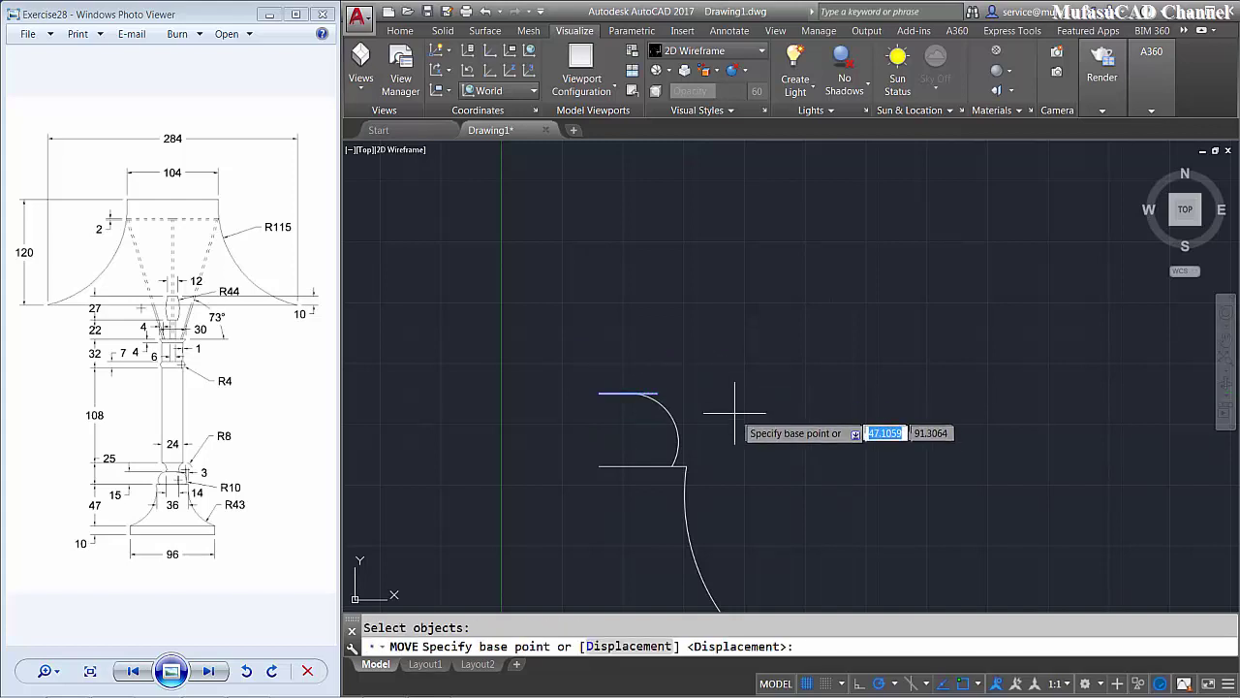
left_click(741, 422)
type("1")
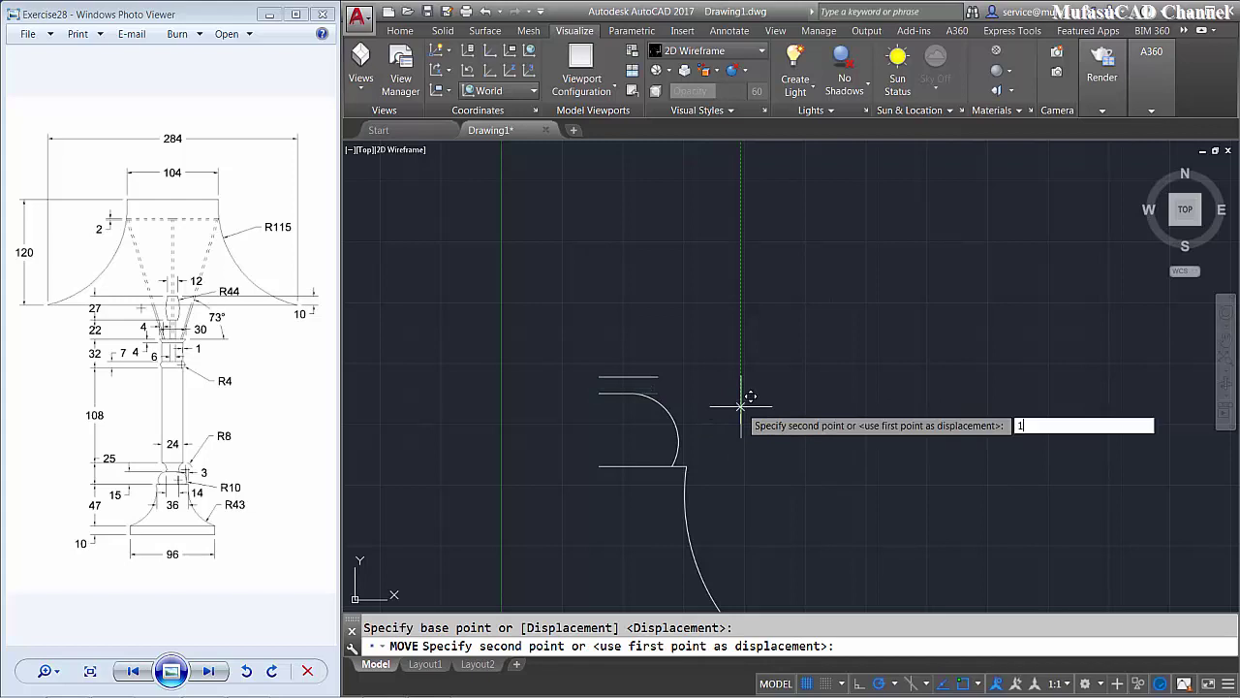
type("0")
key("Return")
middle_click_drag(724, 346, 728, 389)
type("ar")
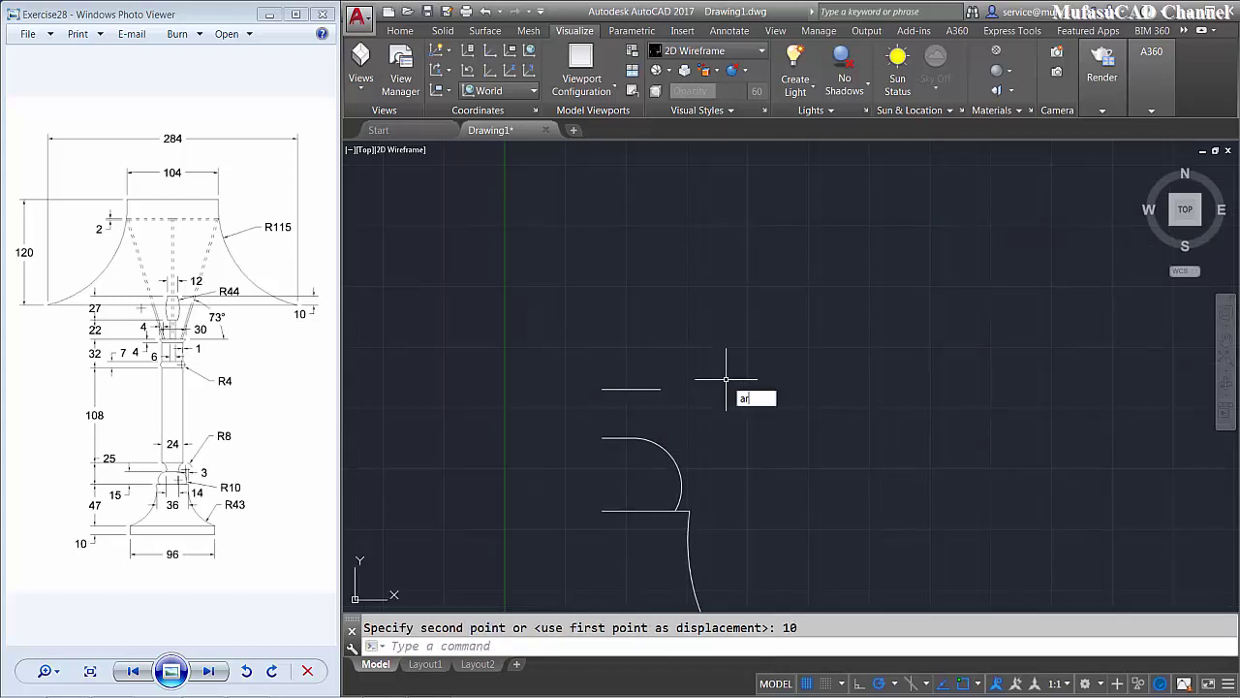
- Join the raised 12-unit line to the lower line with a radius-8 arc
type("c")
key("Return")
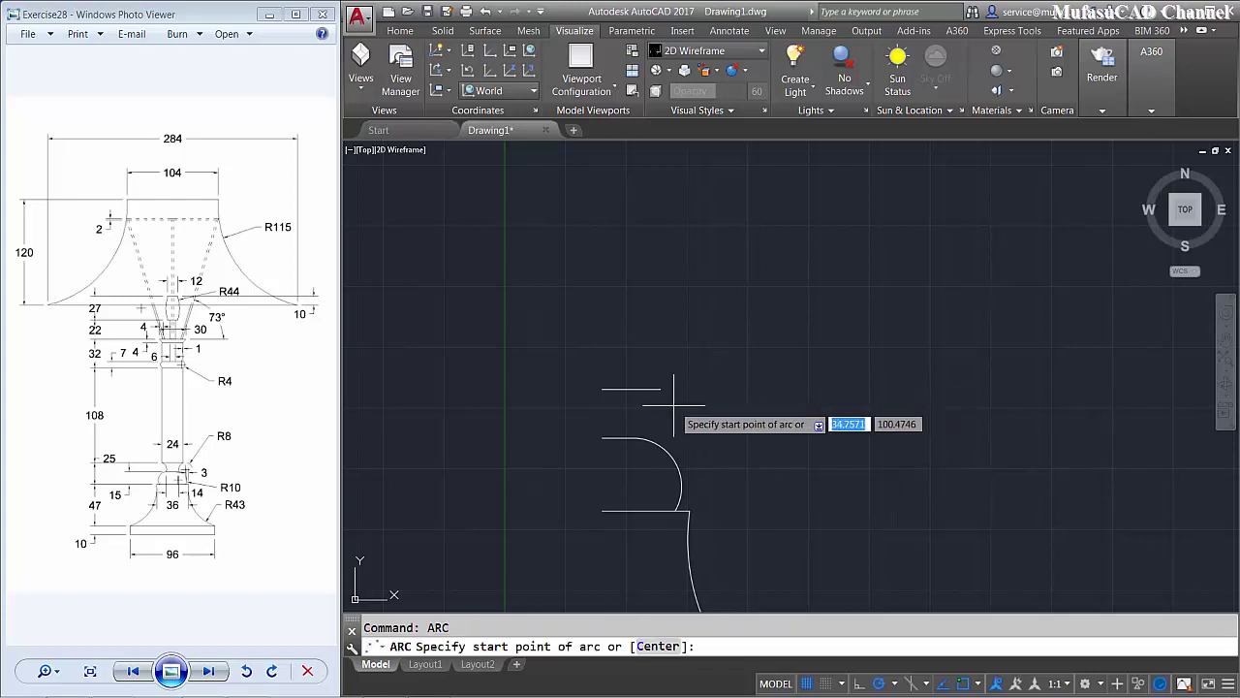
left_click(659, 389)
type("e")
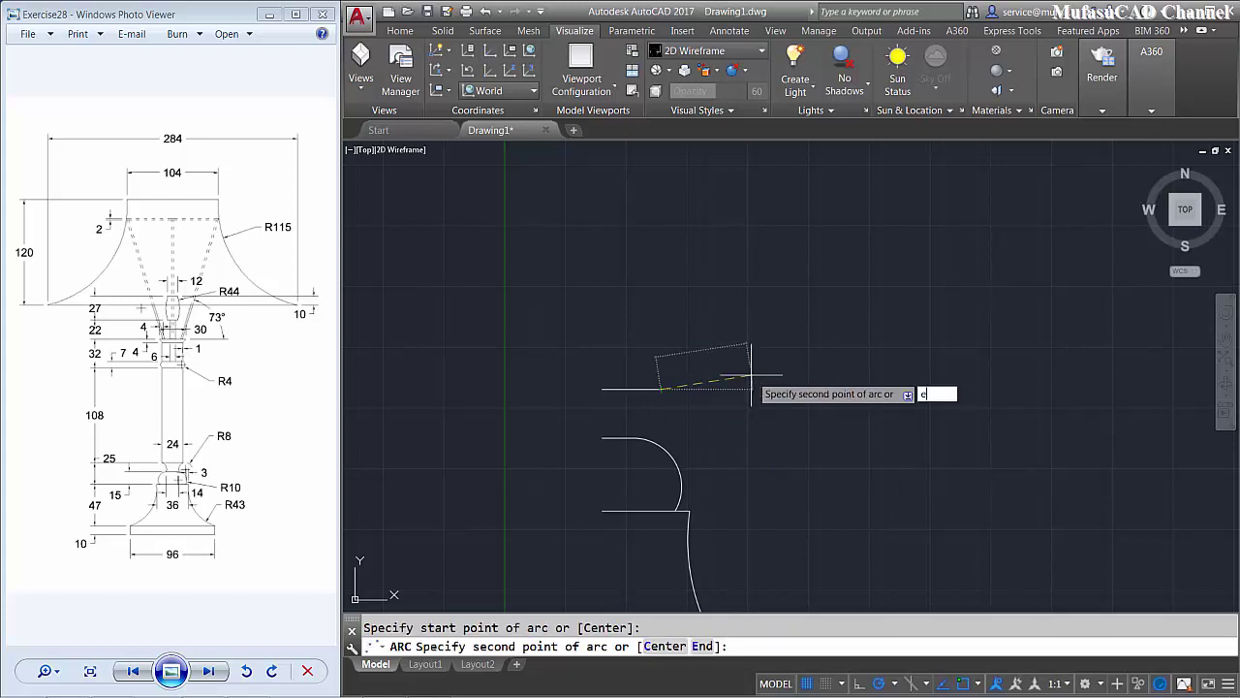
key("Return")
left_click(637, 438)
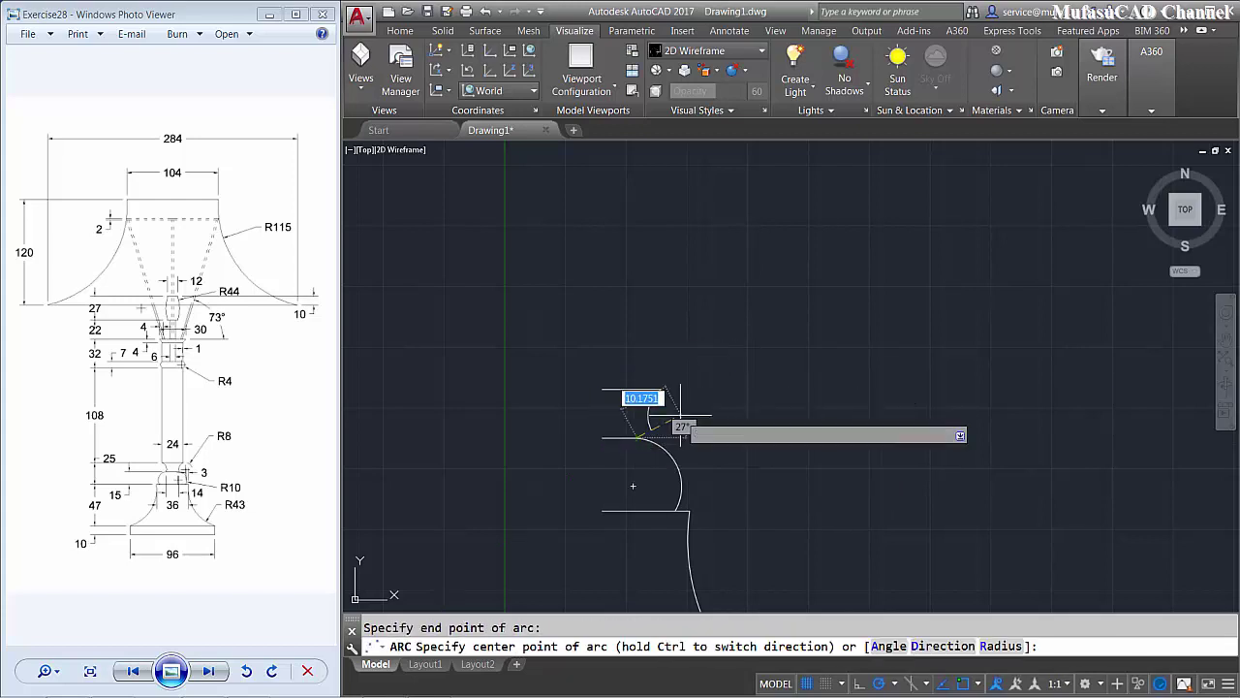
type("r")
key("Return")
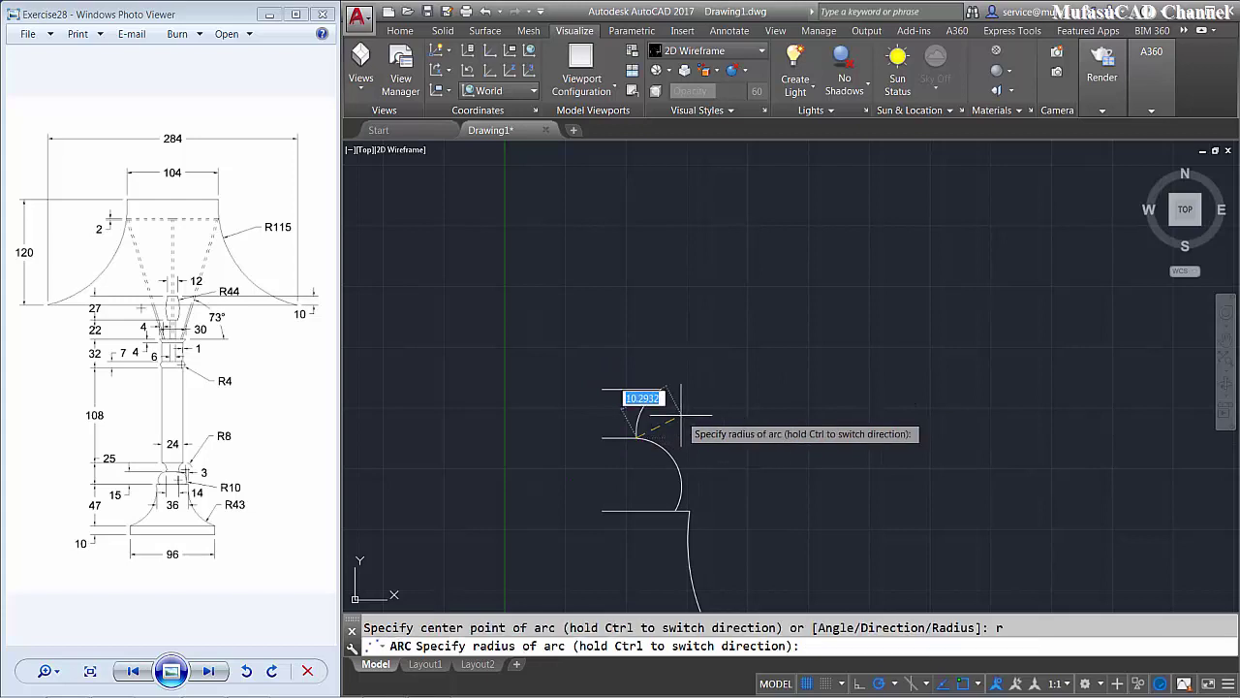
key("Return")
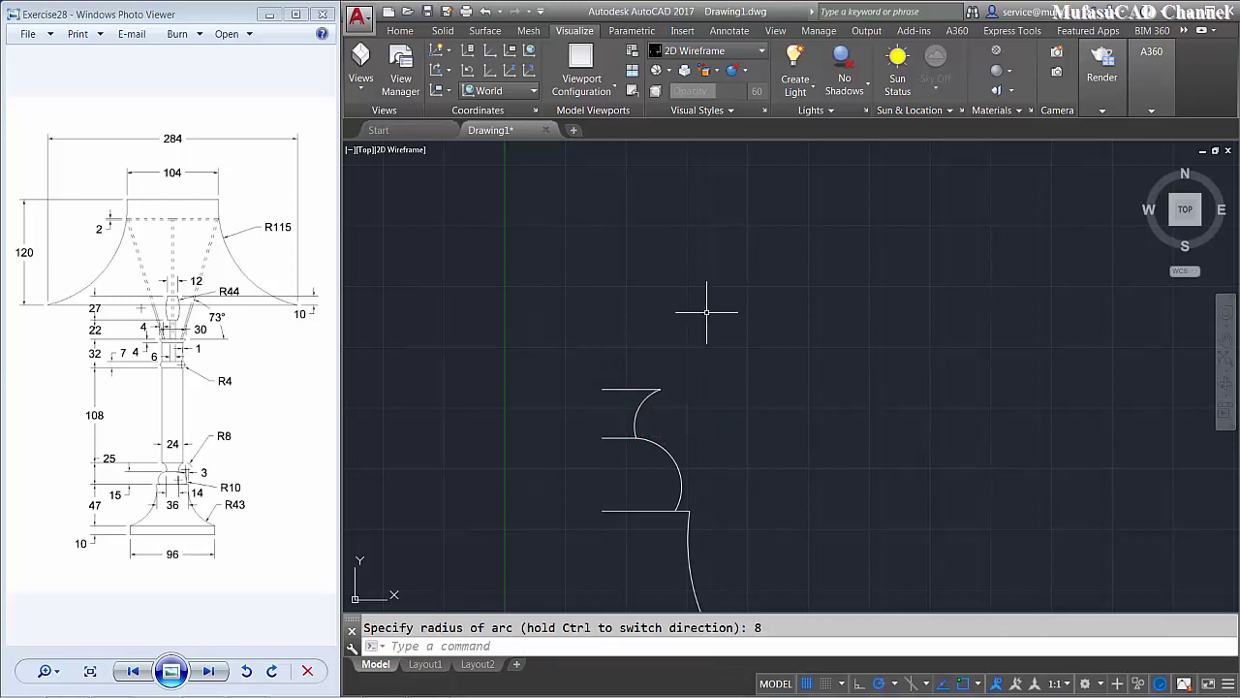
middle_click_drag(703, 313, 727, 377)
type("L")
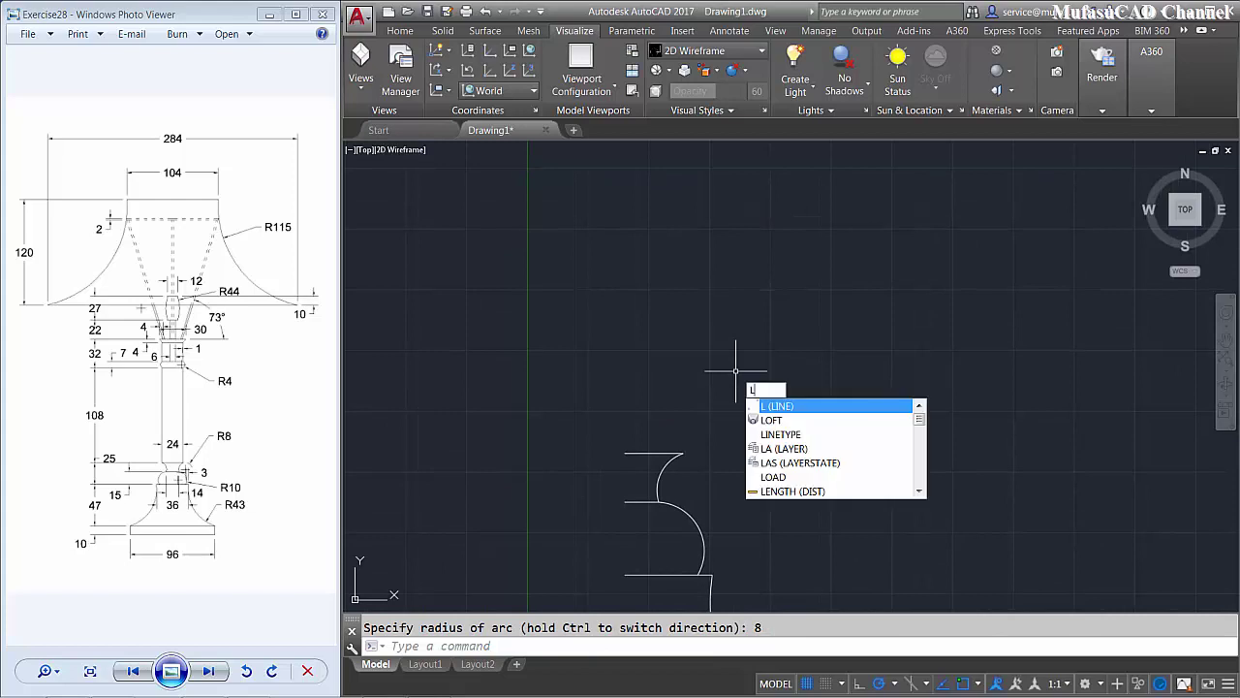
- Draw the 108-unit vertical stem from the arc's top end with a horizontal top line
key("Return")
left_click(683, 452)
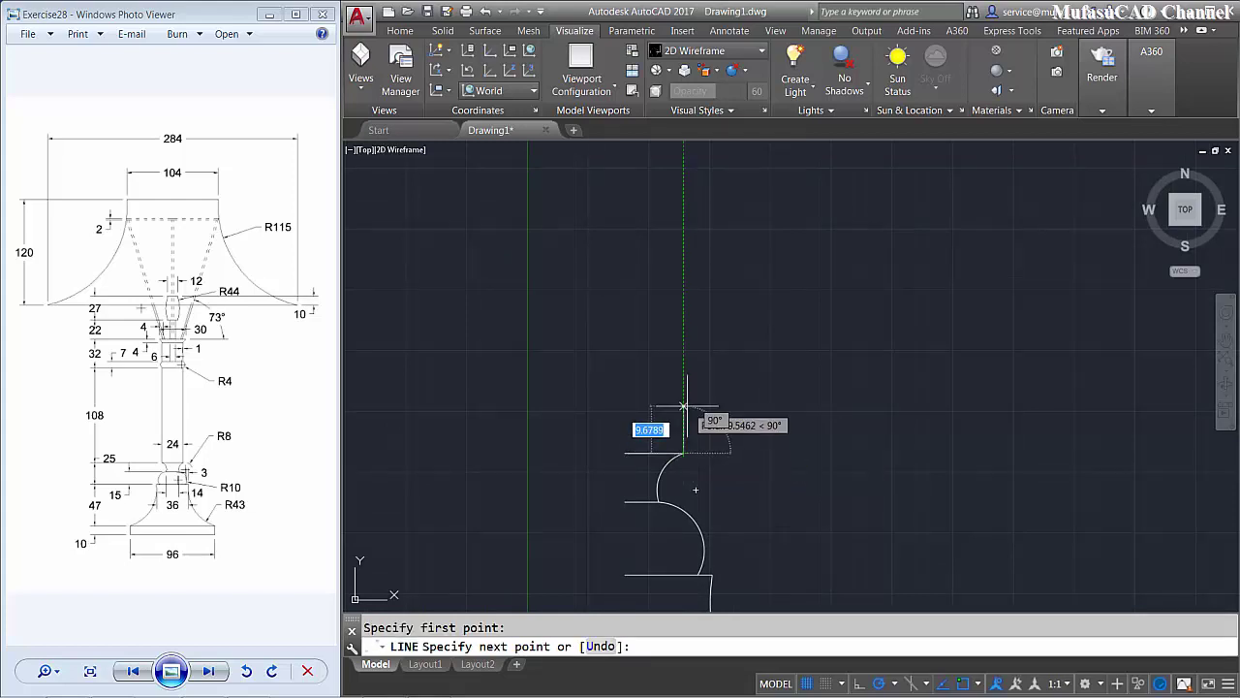
type("108")
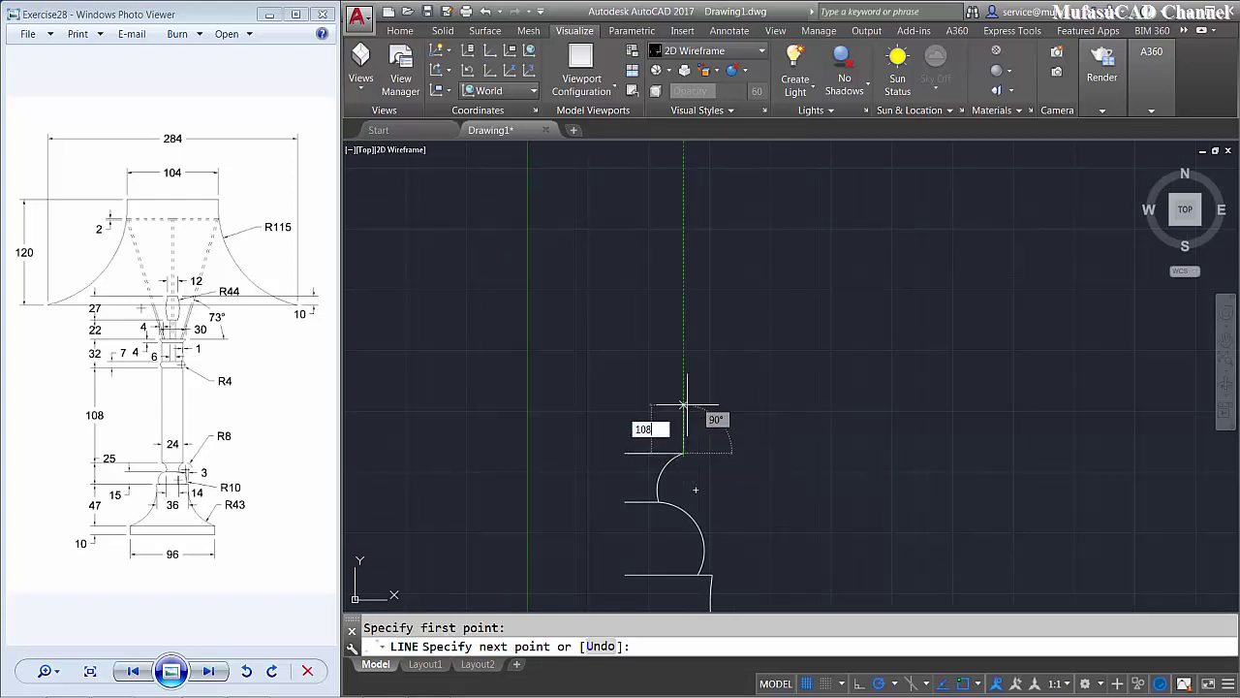
key("Return")
middle_click_drag(644, 453, 598, 538)
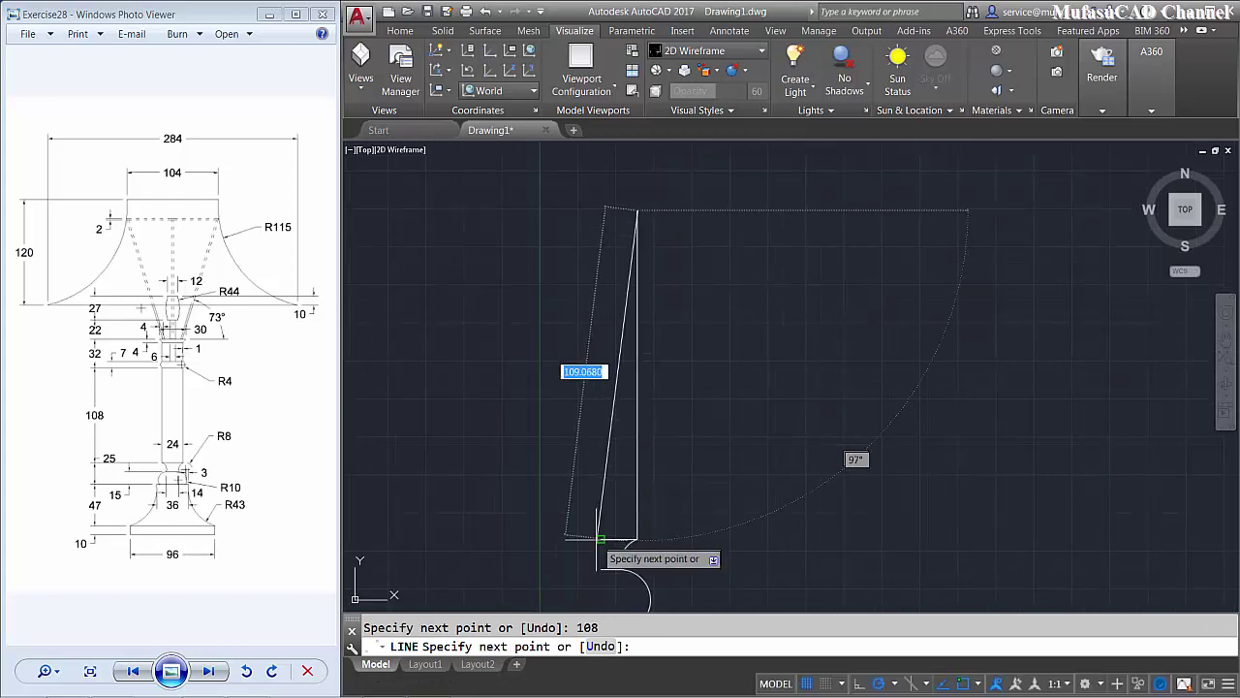
left_click(601, 211)
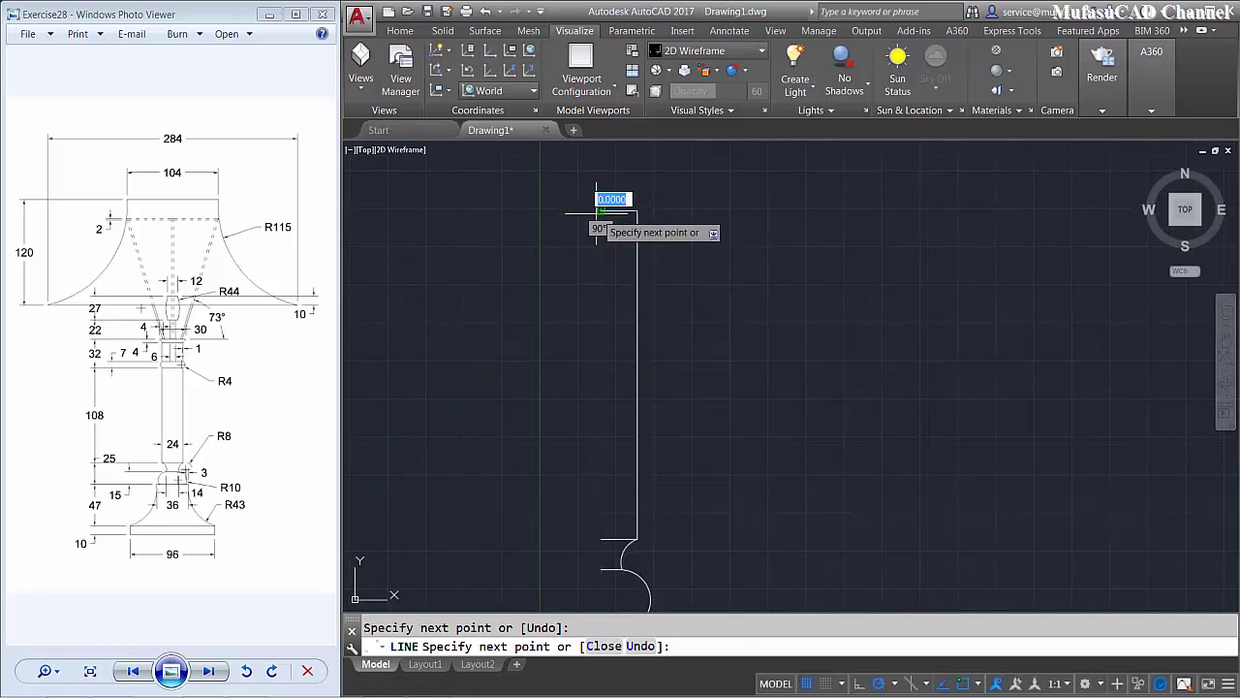
key("Return")
middle_click_drag(672, 249, 604, 332)
scroll(601, 313, "up", 3)
scroll(630, 337, "up", 1)
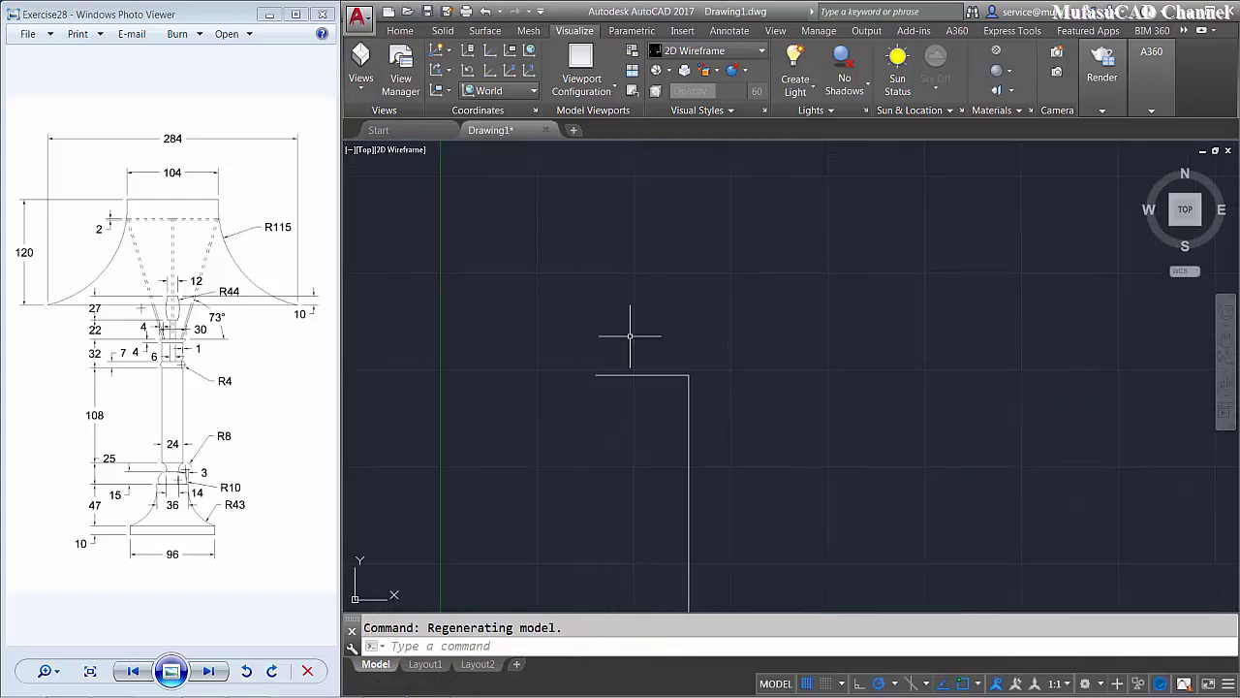
- Copy the stem's top line 7 units higher
type("co")
key("Return")
left_click(645, 360)
left_click(601, 430)
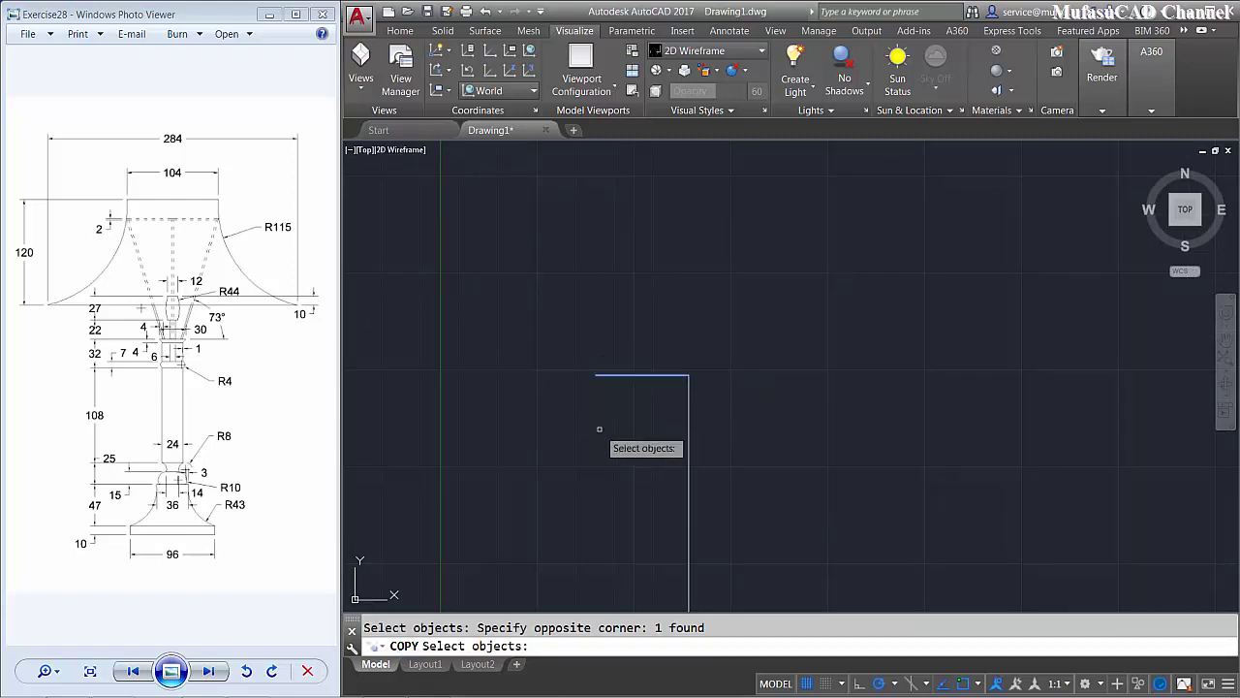
key("Return")
left_click(748, 408)
type("7")
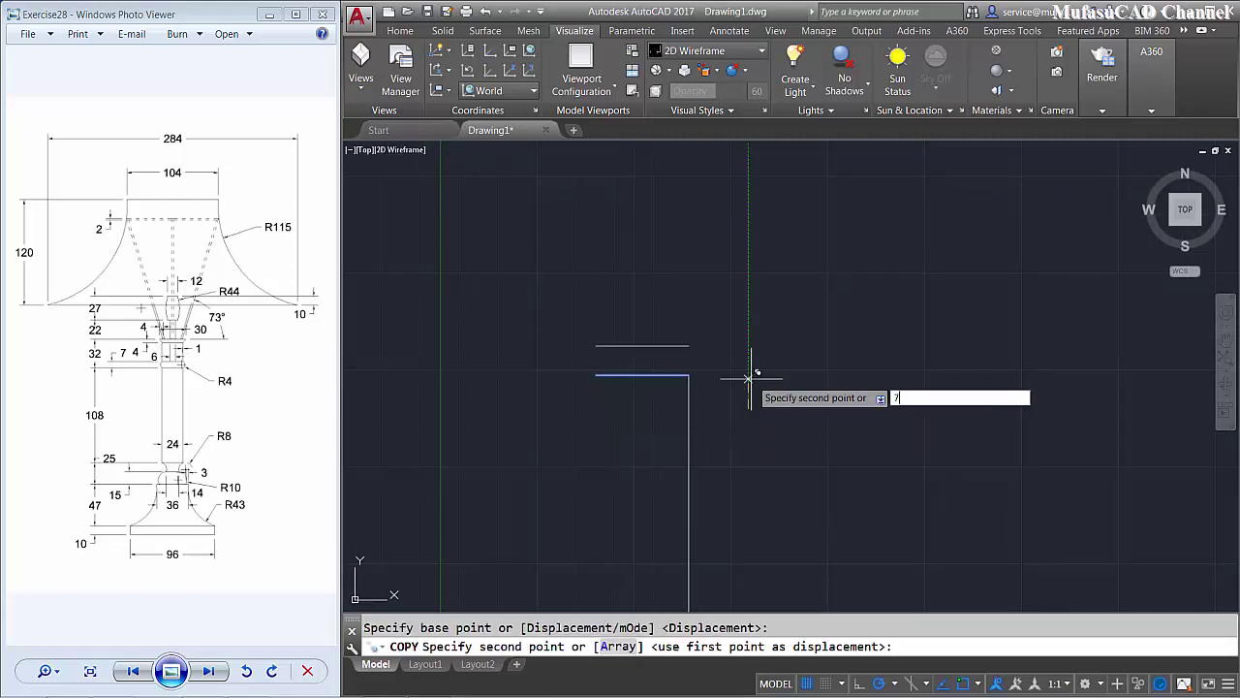
key("Return")
key("Return")
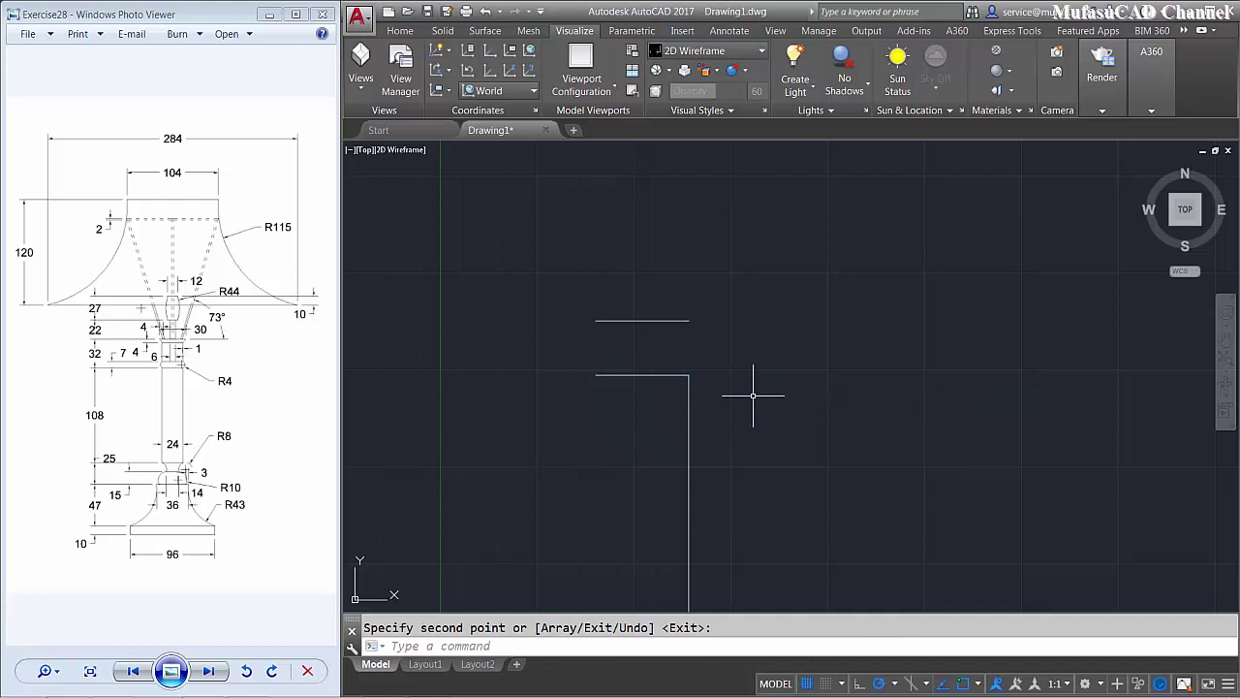
type("ARC")
key("Return")
type("ARC")
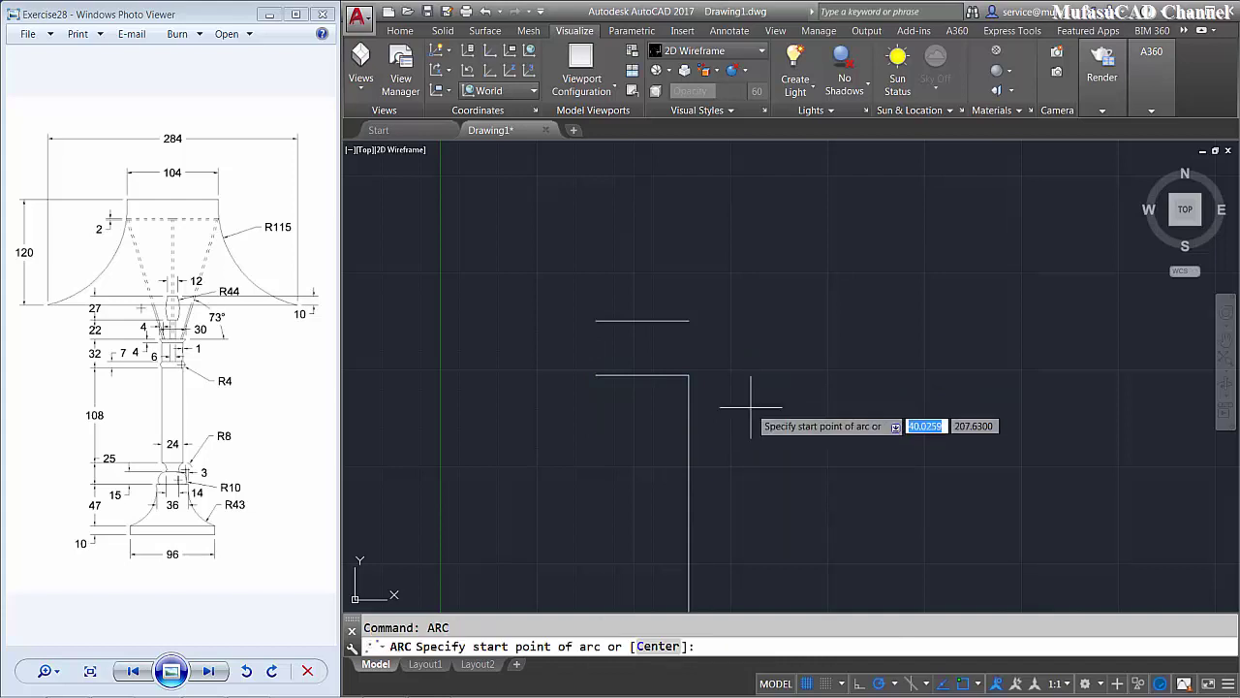
- Join the two top lines' ends with a radius-4 arc
left_click(688, 375)
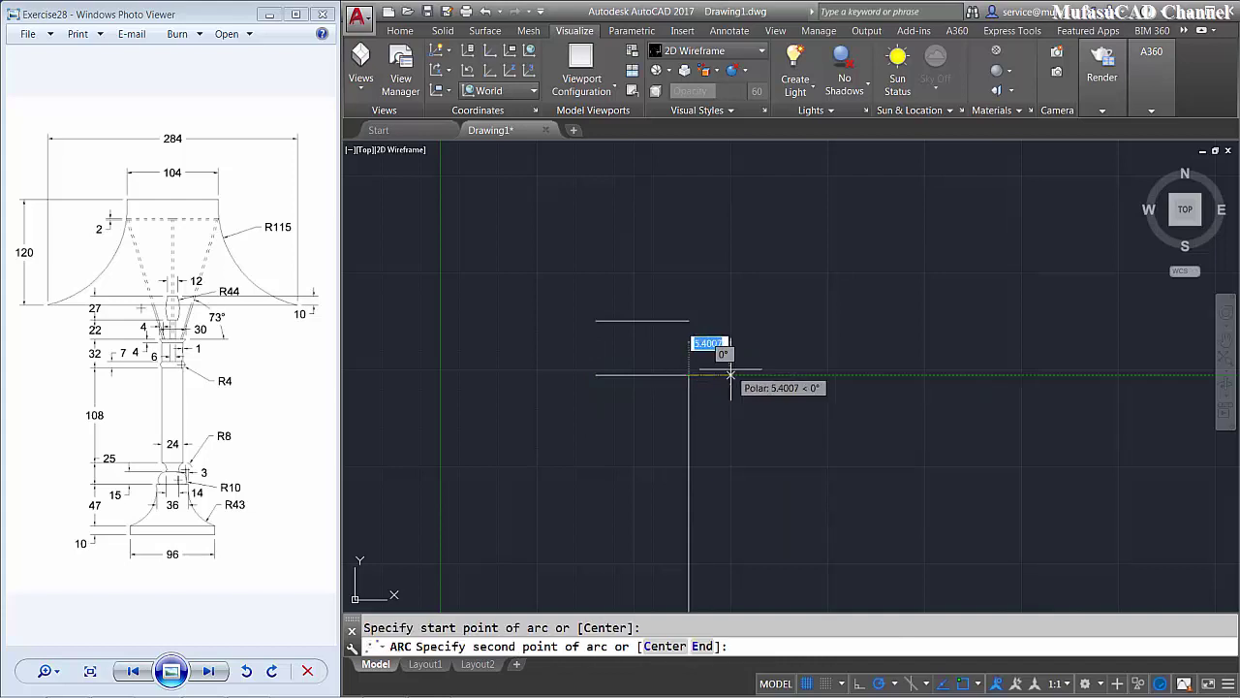
type("e")
key("Return")
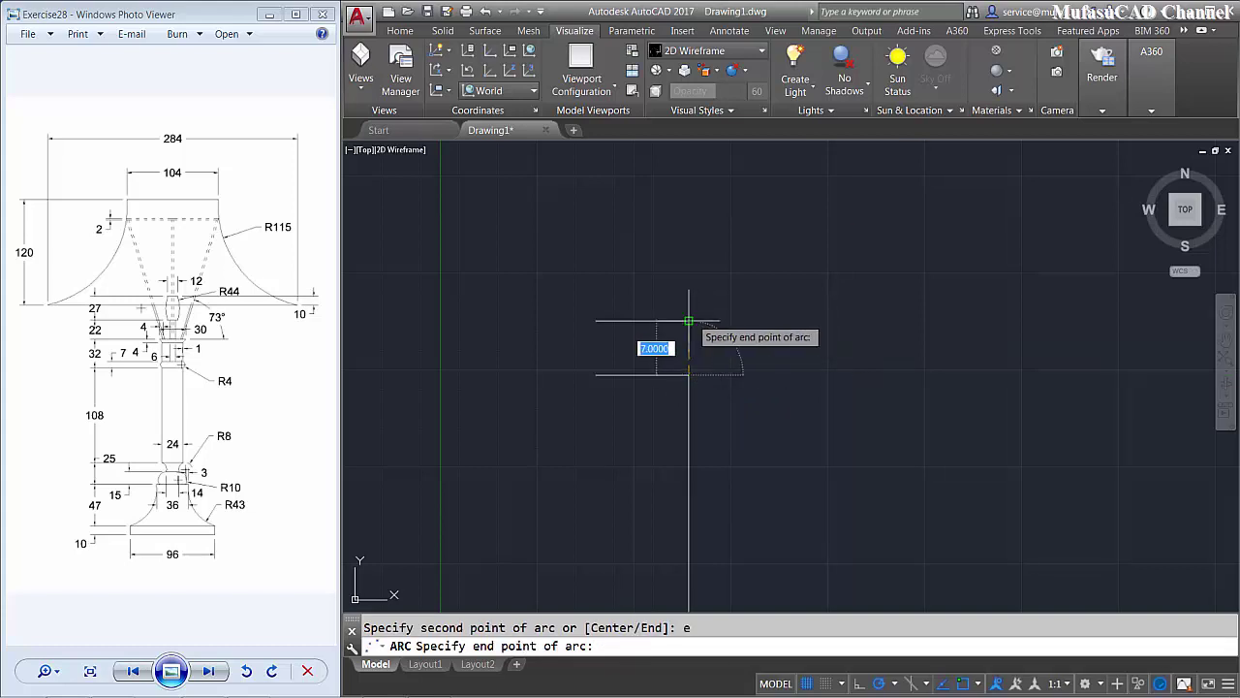
left_click(690, 320)
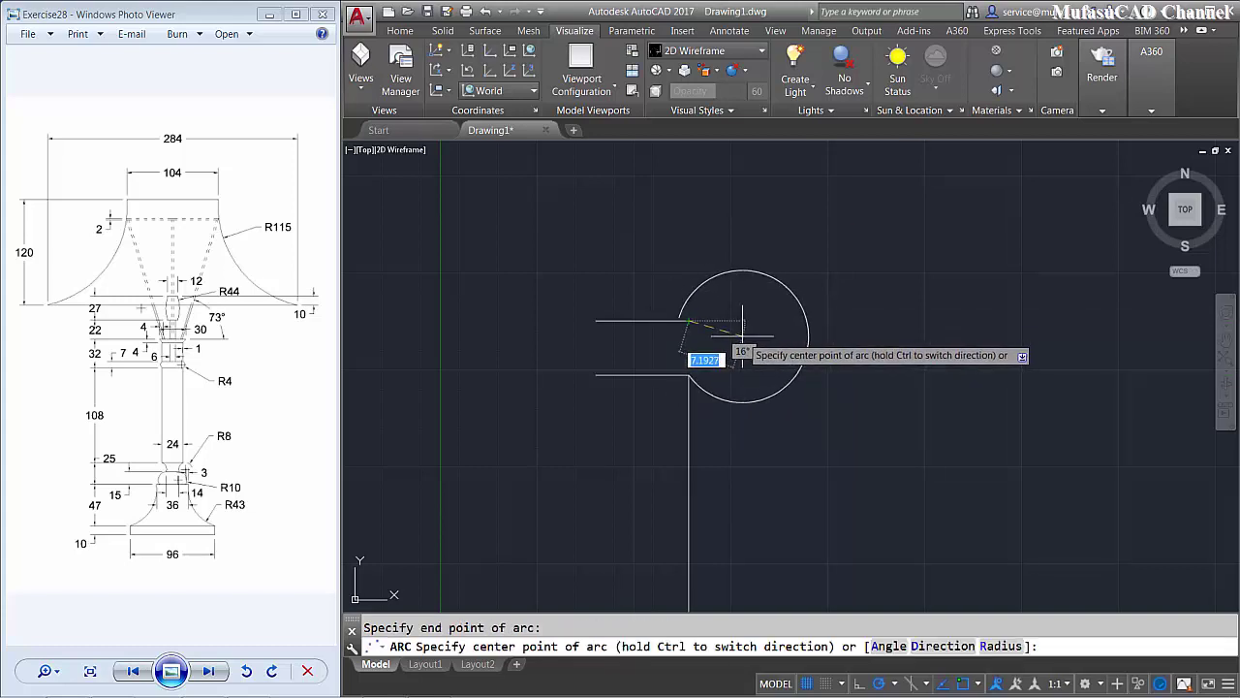
type("r")
key("Return")
key("Return")
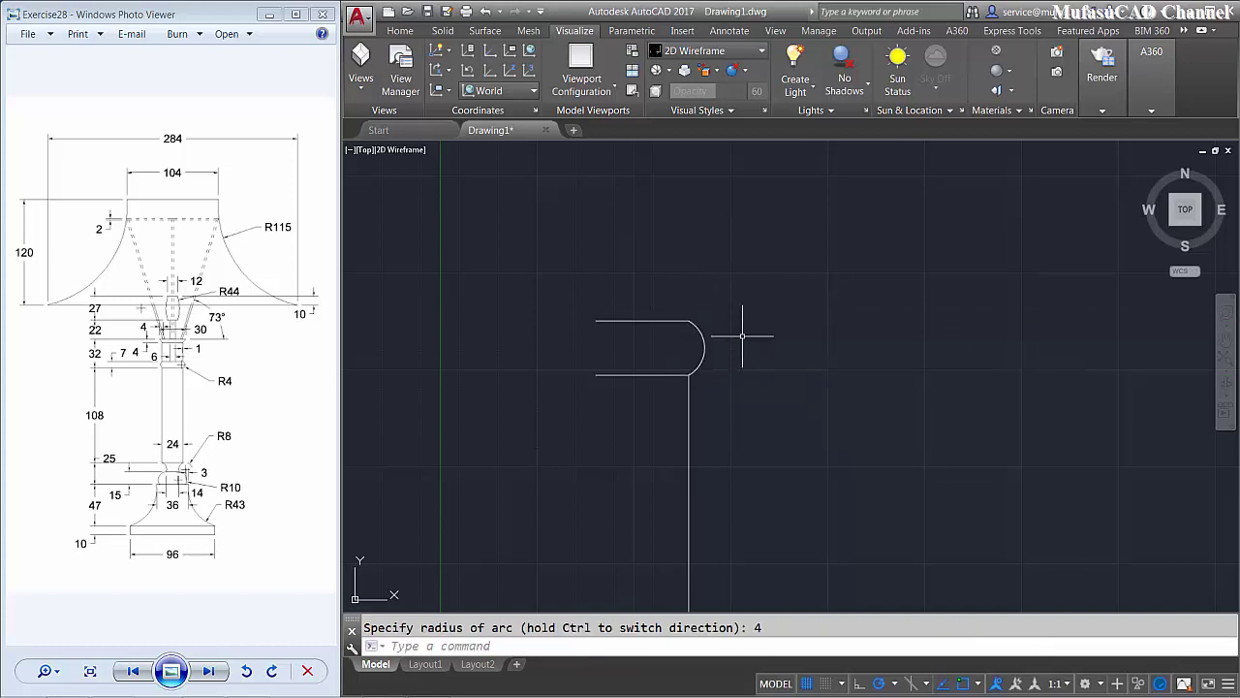
middle_click_drag(733, 291, 725, 384)
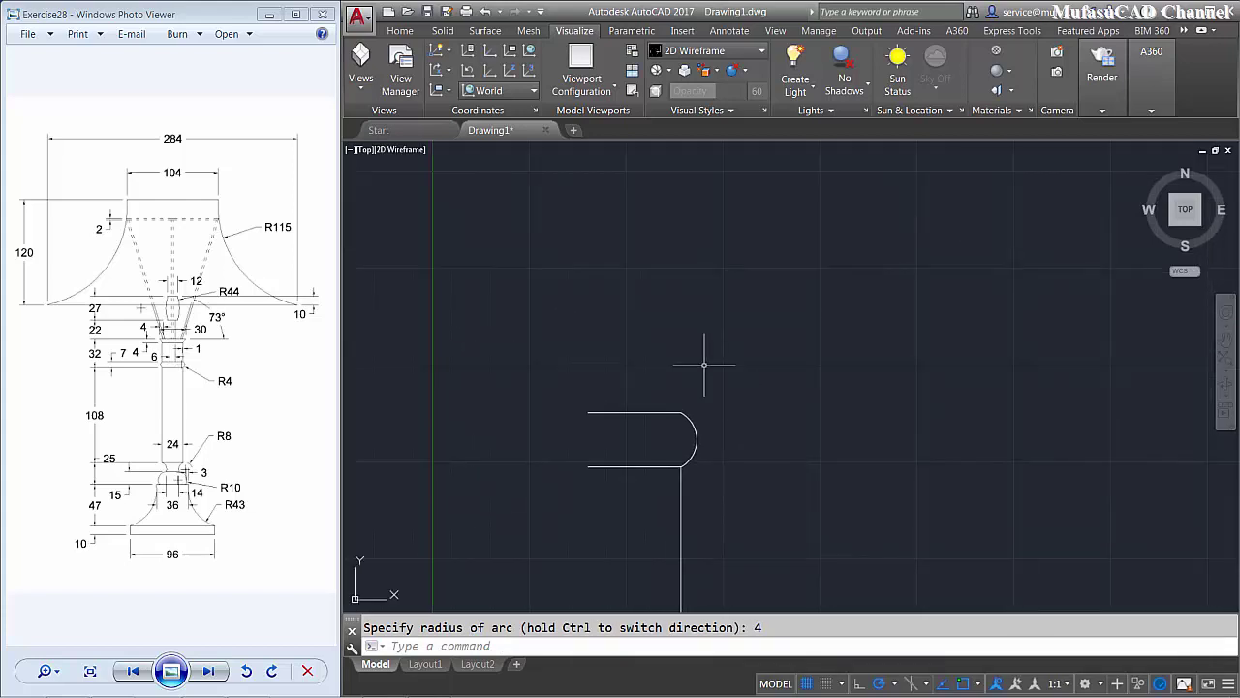
- Draw a 21-unit vertical line up from the arc endpoint with a horizontal segment at its top
key("Return")
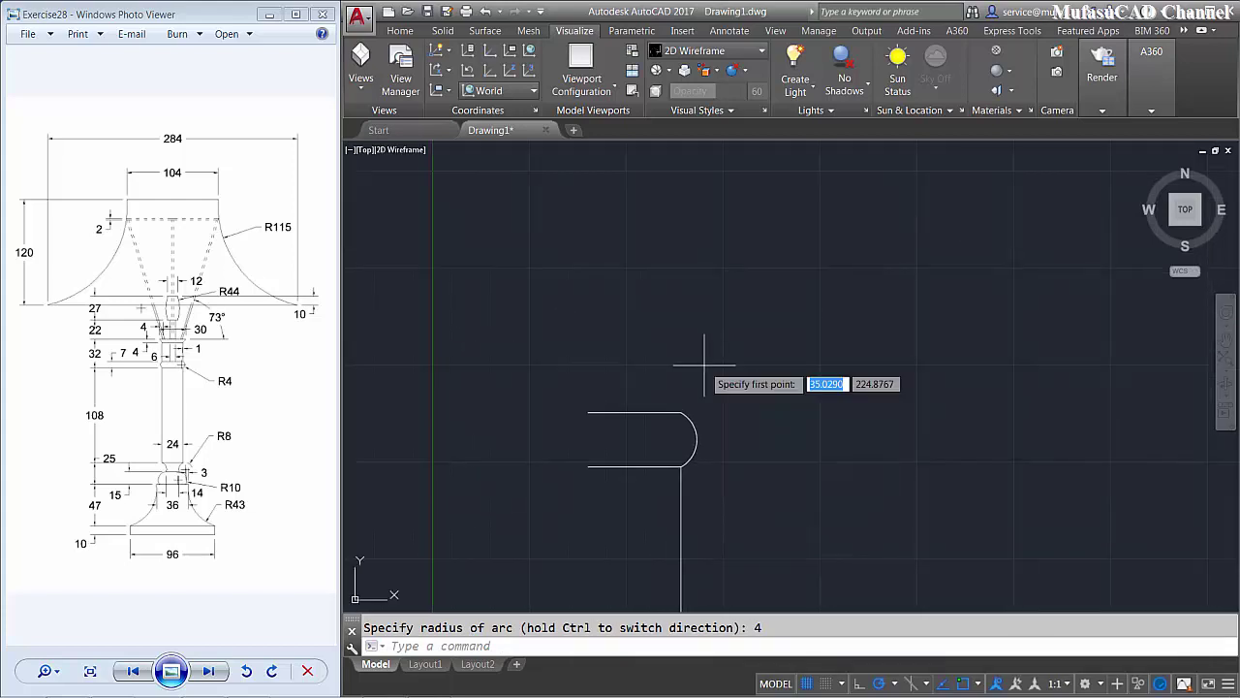
left_click(681, 412)
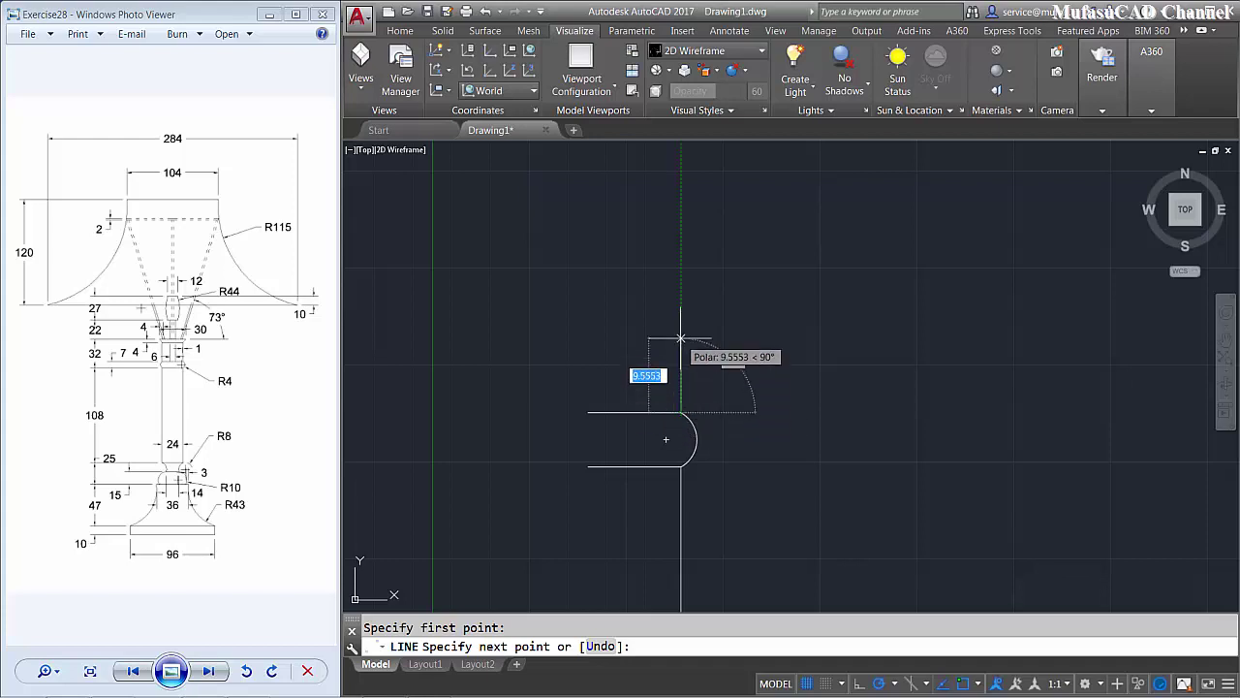
type("21")
key("Return")
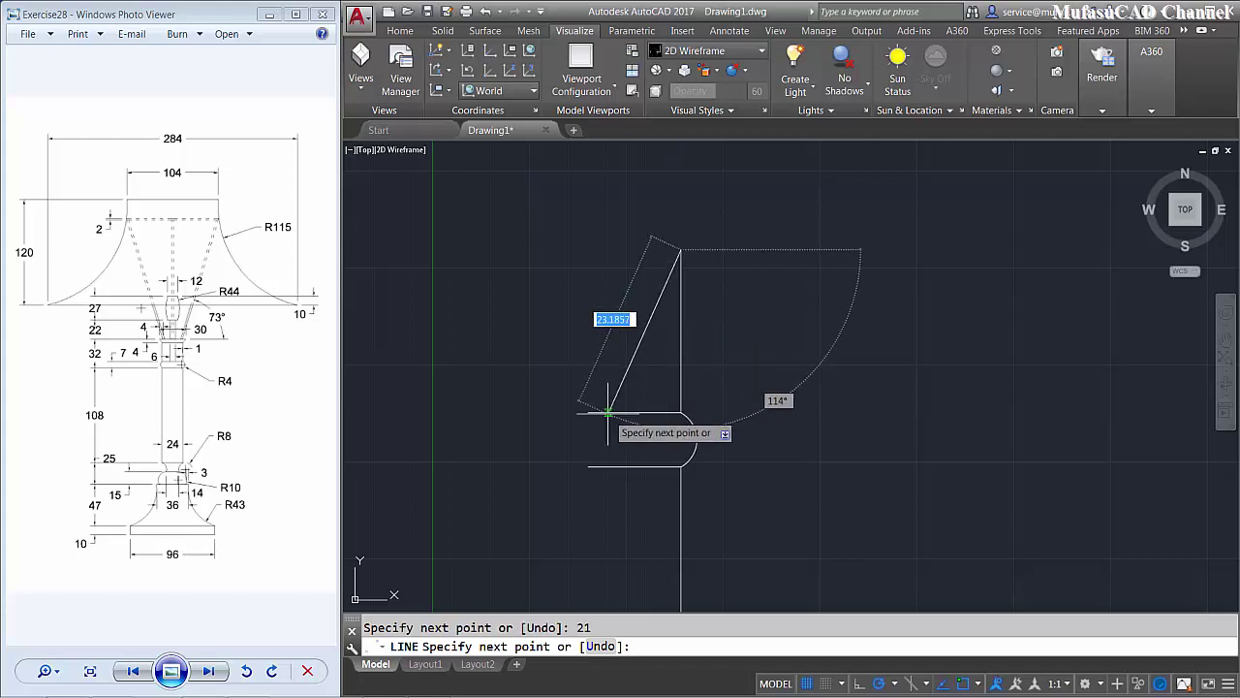
left_click(588, 249)
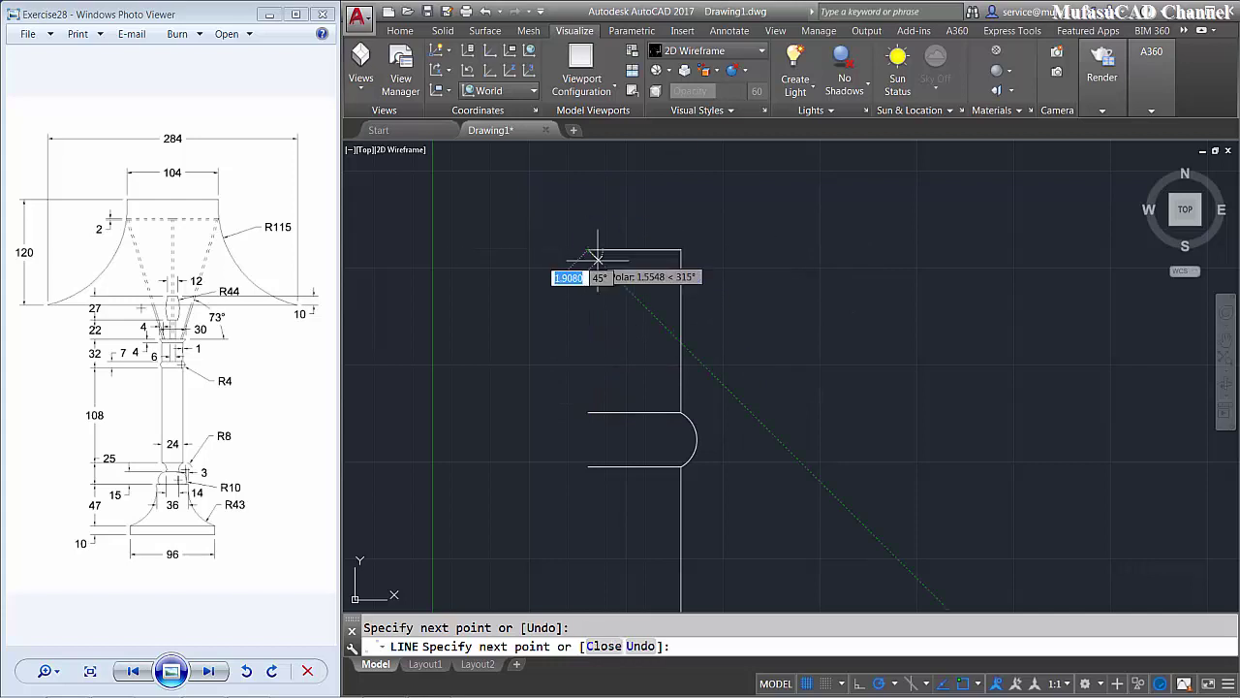
key("Return")
middle_click_drag(728, 268, 698, 407)
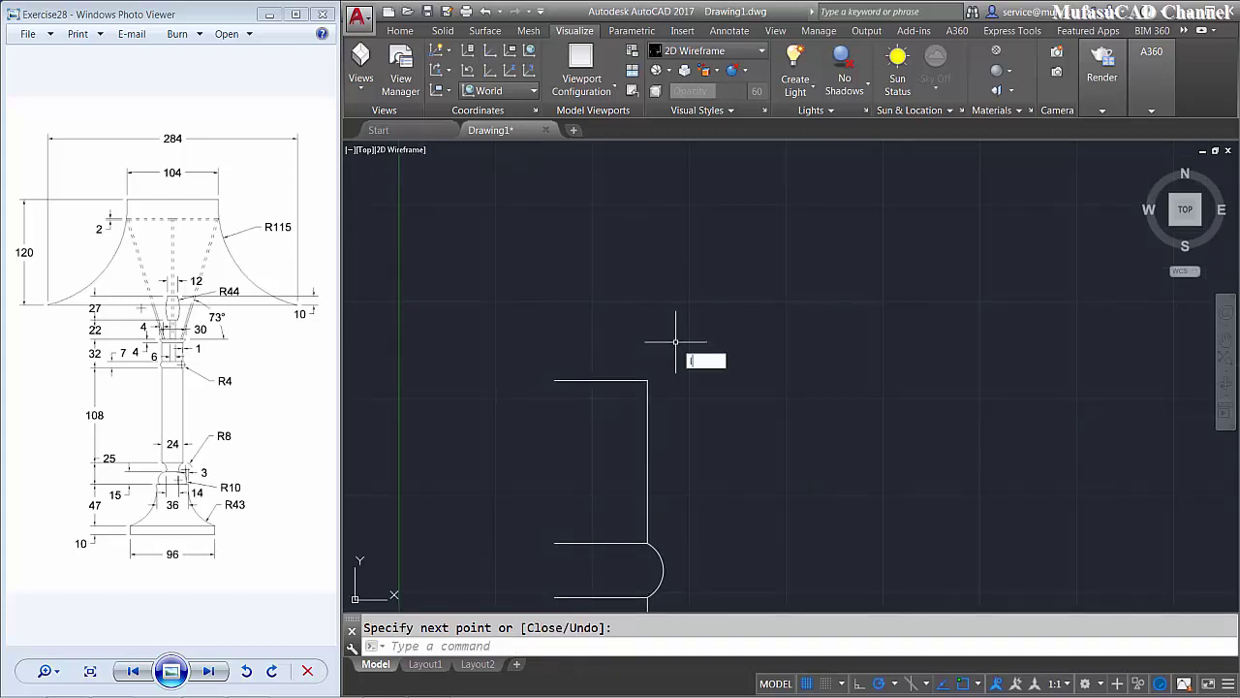
- Draw a 15-unit horizontal line from the top edge's left end and move it 4 units up
key("Return")
left_click(555, 379)
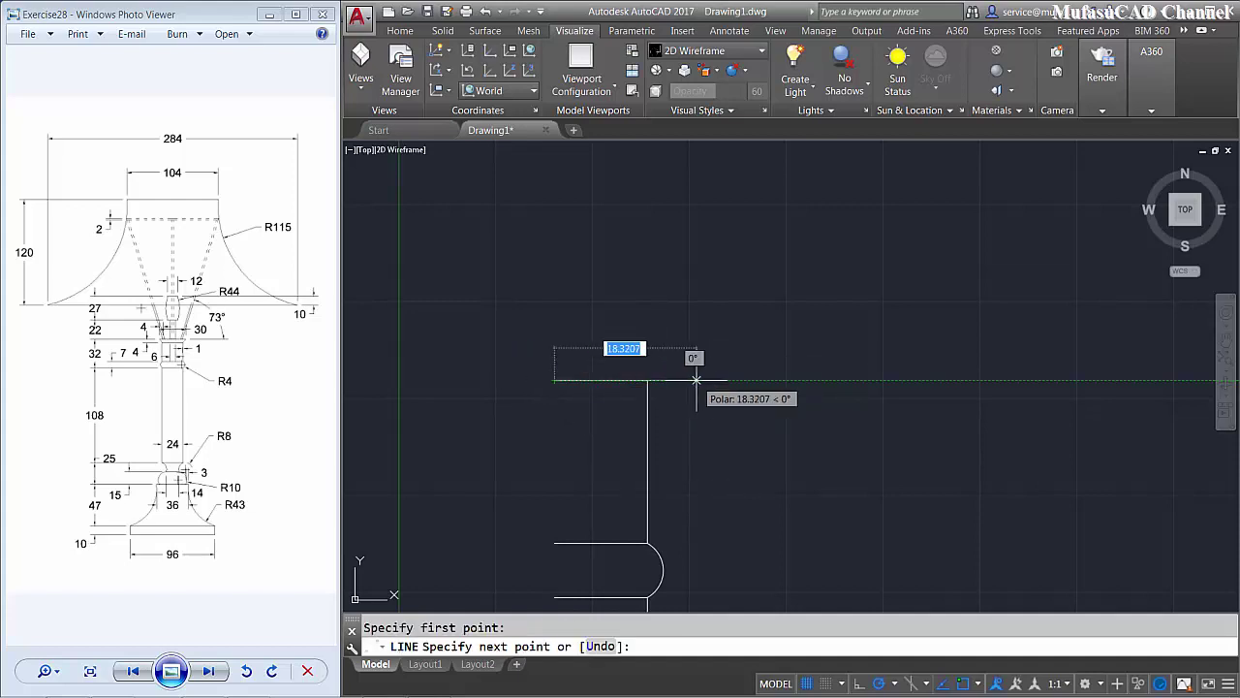
type("15")
key("Return")
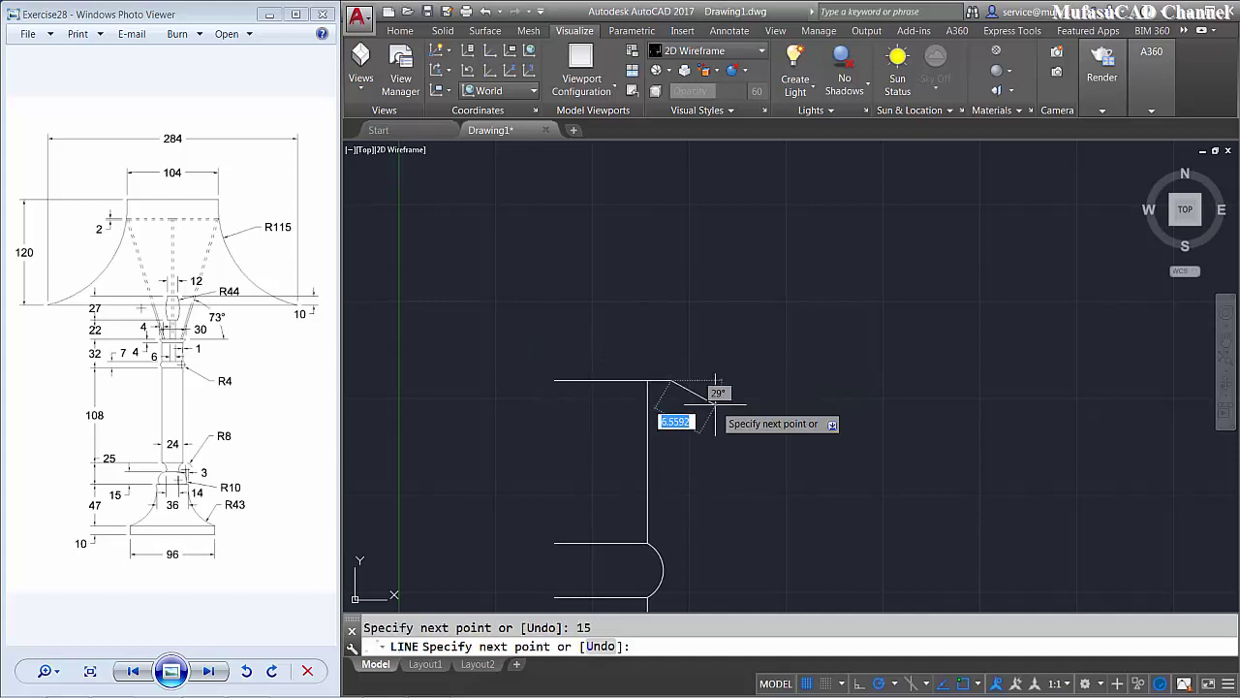
key("Return")
type("m")
key("Return")
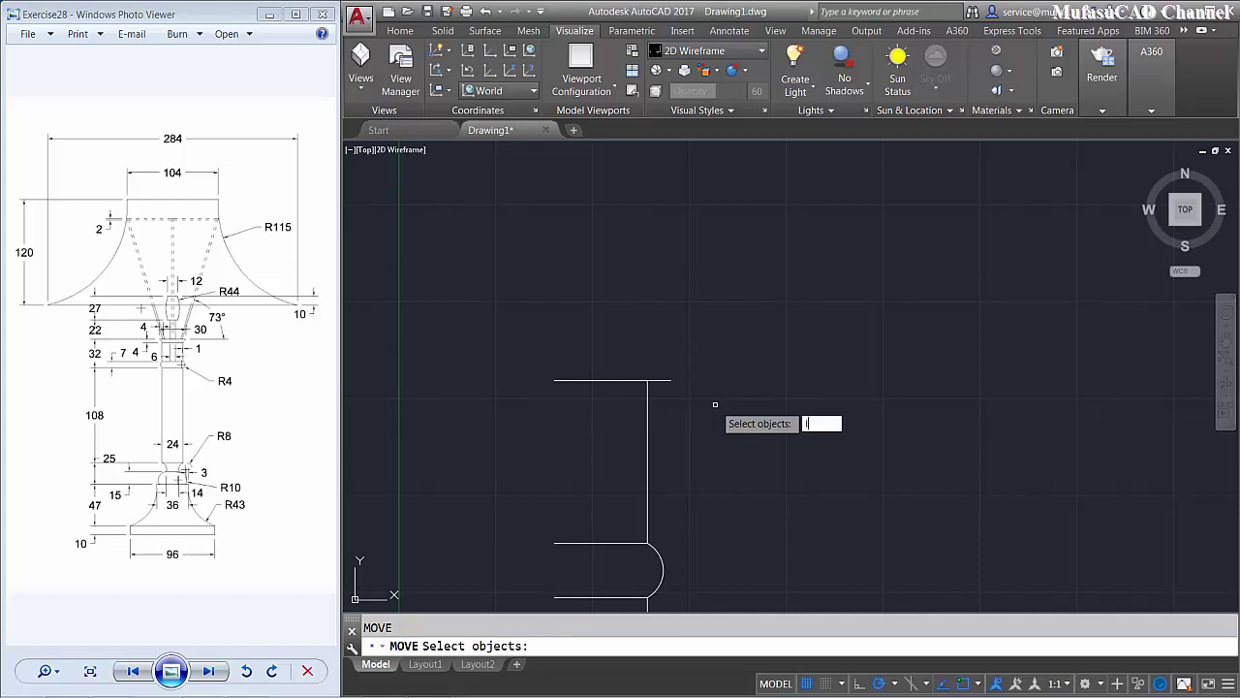
key("Return")
key("Return")
left_click(750, 407)
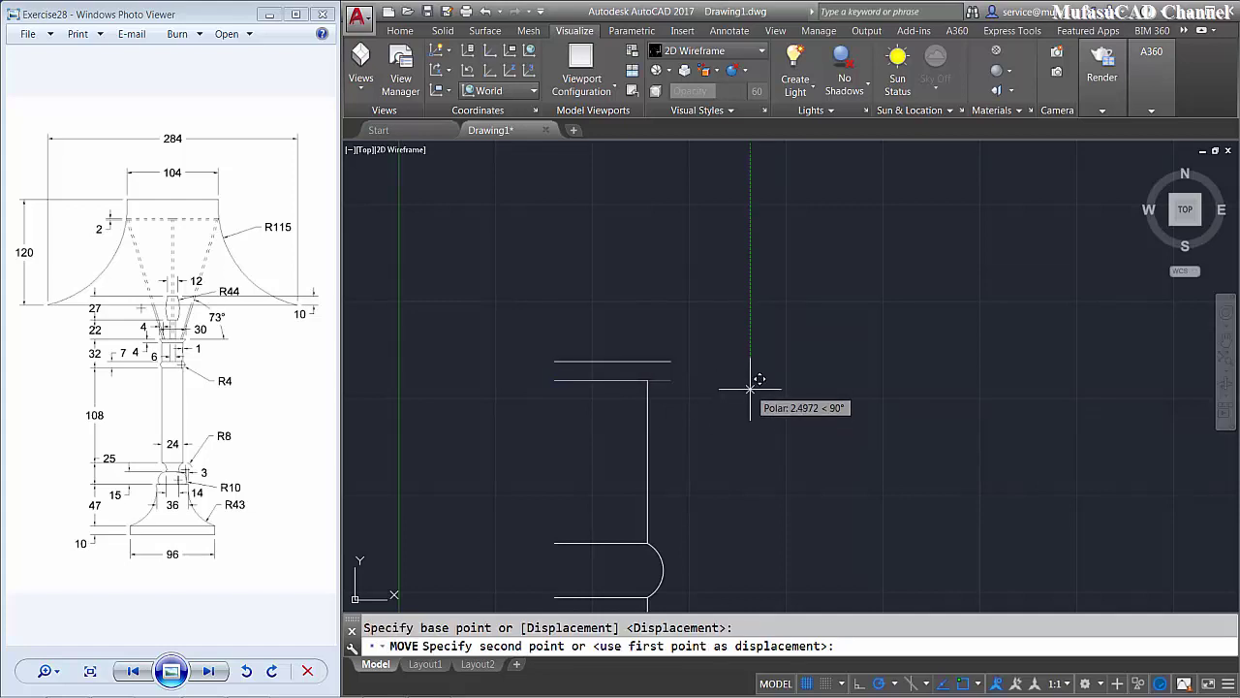
type("4")
key("Return")
type("l")
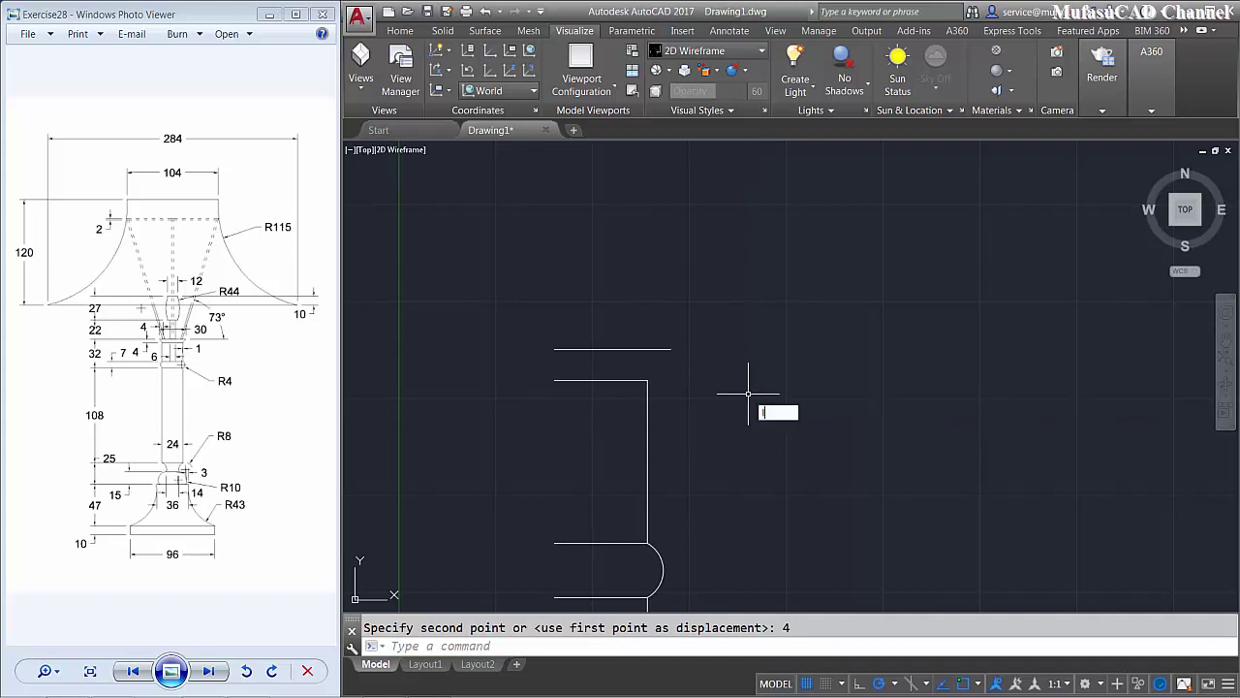
- Draw a 45° slanted line from 1 unit along the extension to the raised line's end
key("Return")
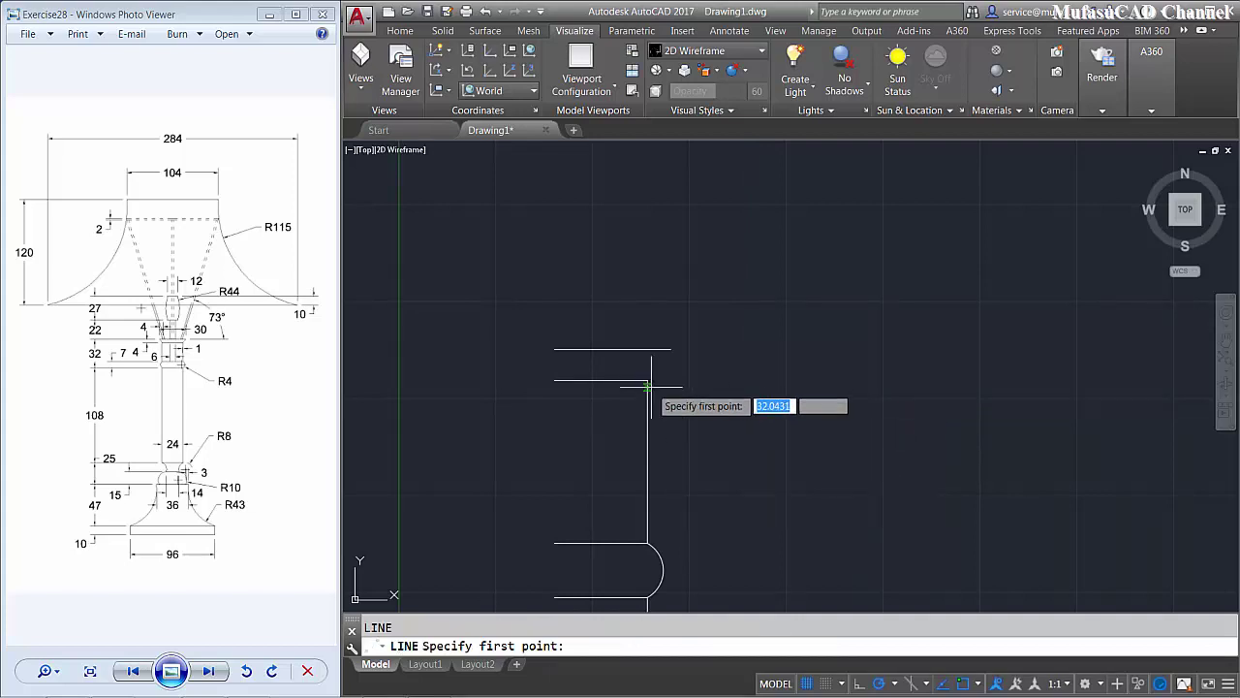
type("1")
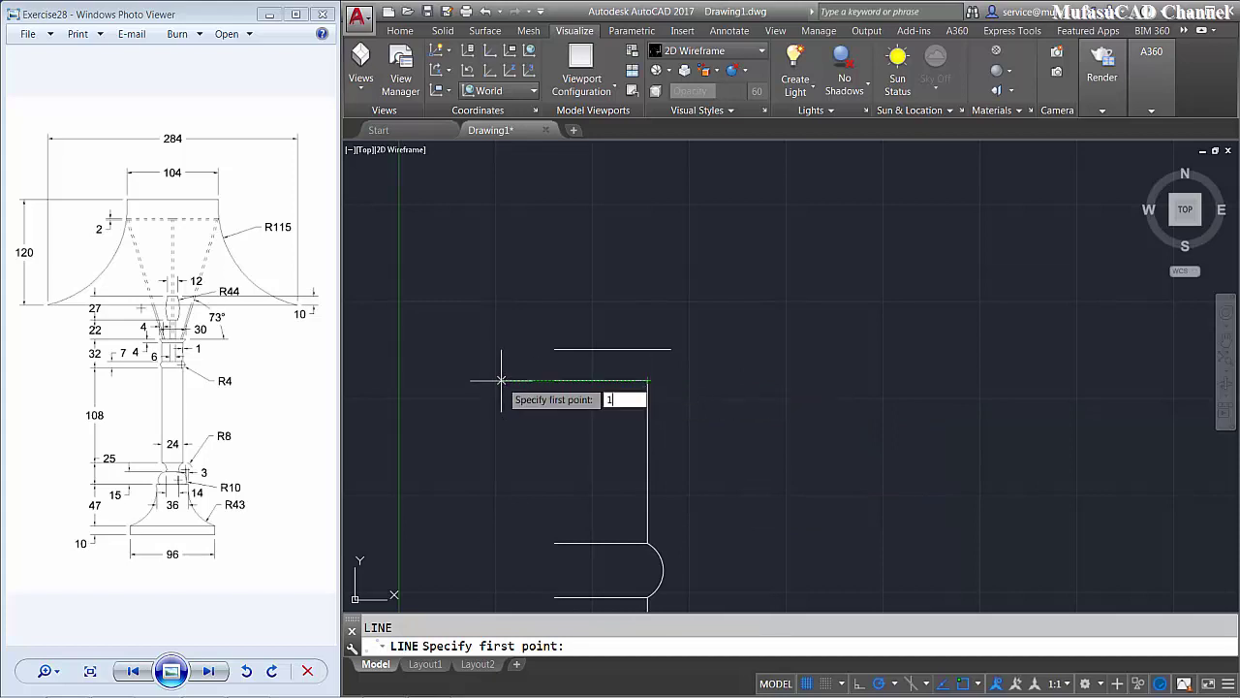
key("Return")
left_click(671, 349)
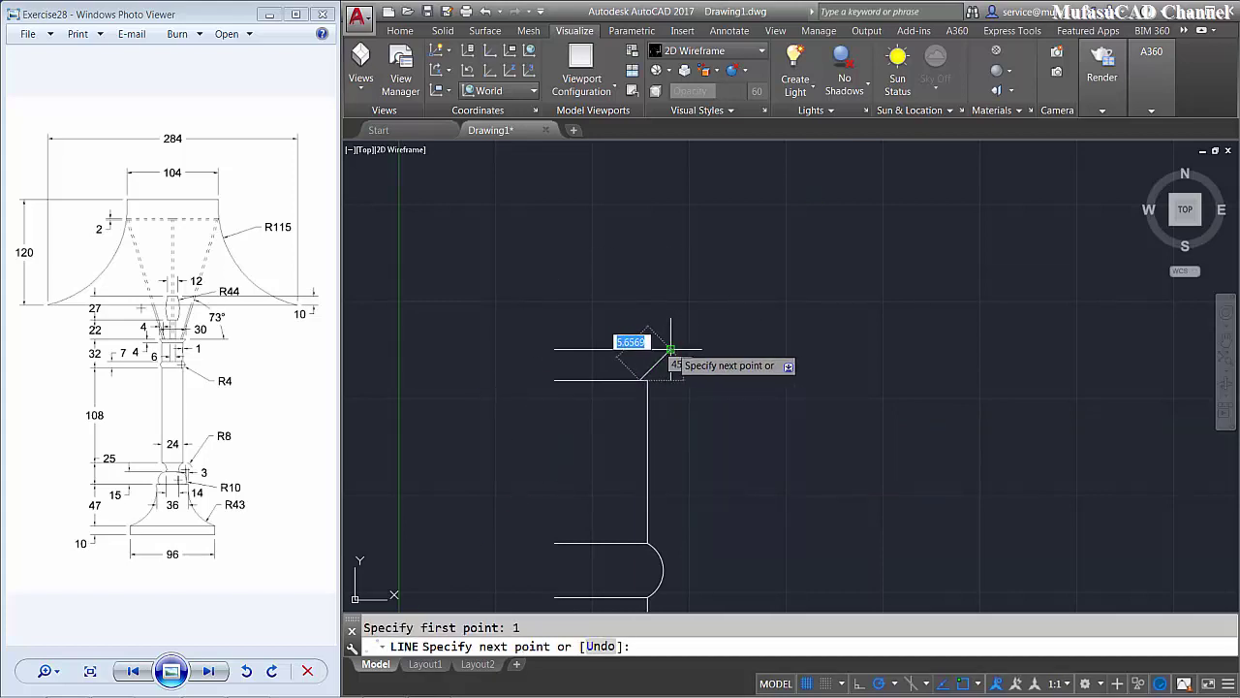
key("Return")
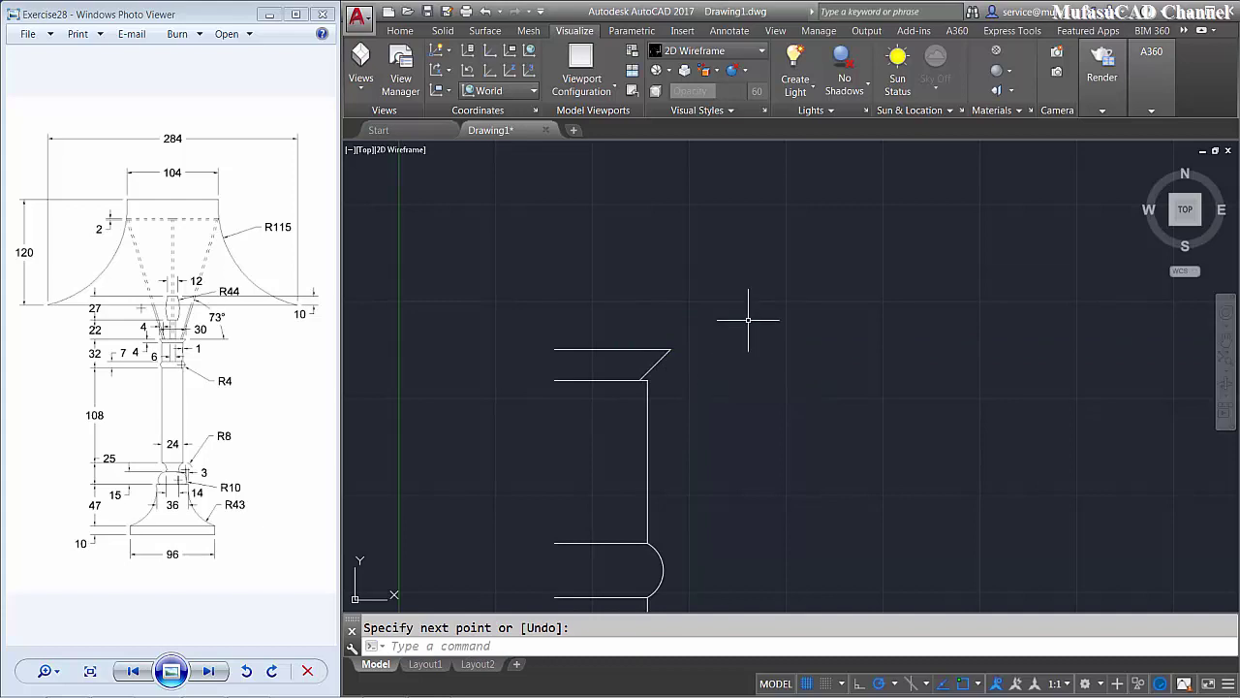
scroll(769, 304, "down", 2)
scroll(775, 320, "down", 3)
scroll(794, 378, "down", 1)
- Draw a 22-unit vertical line starting 3 units along the top ledge's extension
middle_click_drag(808, 415, 776, 310)
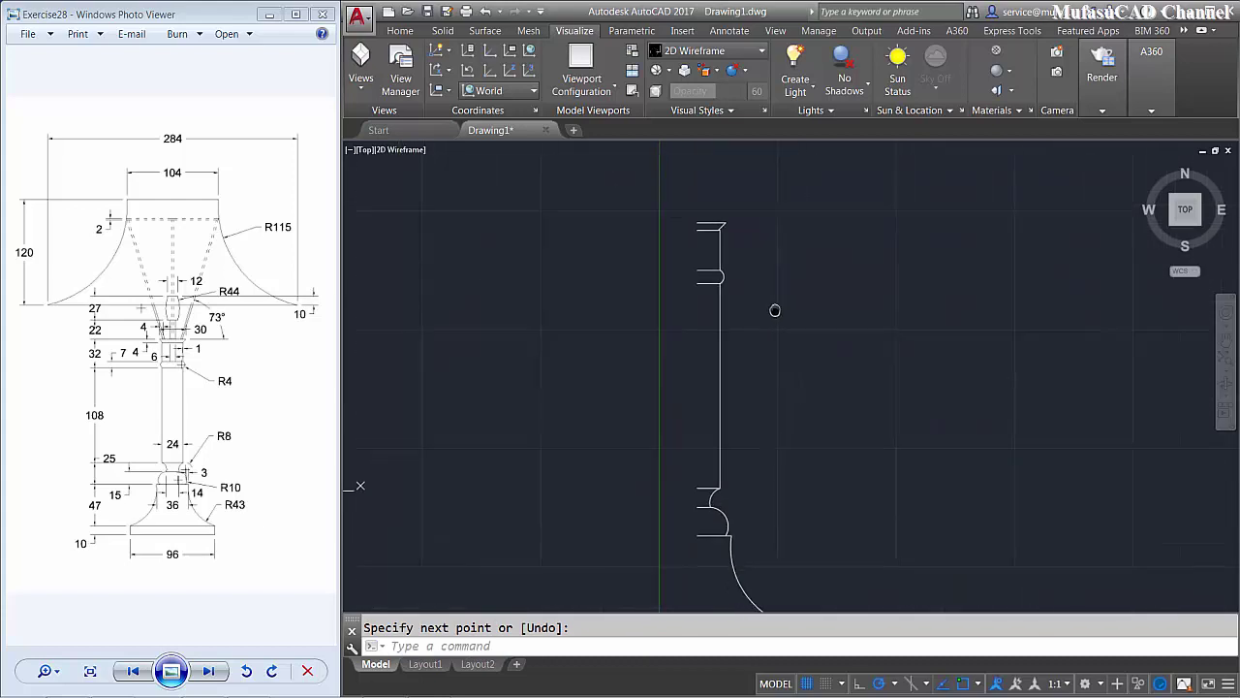
scroll(765, 344, "down", 1)
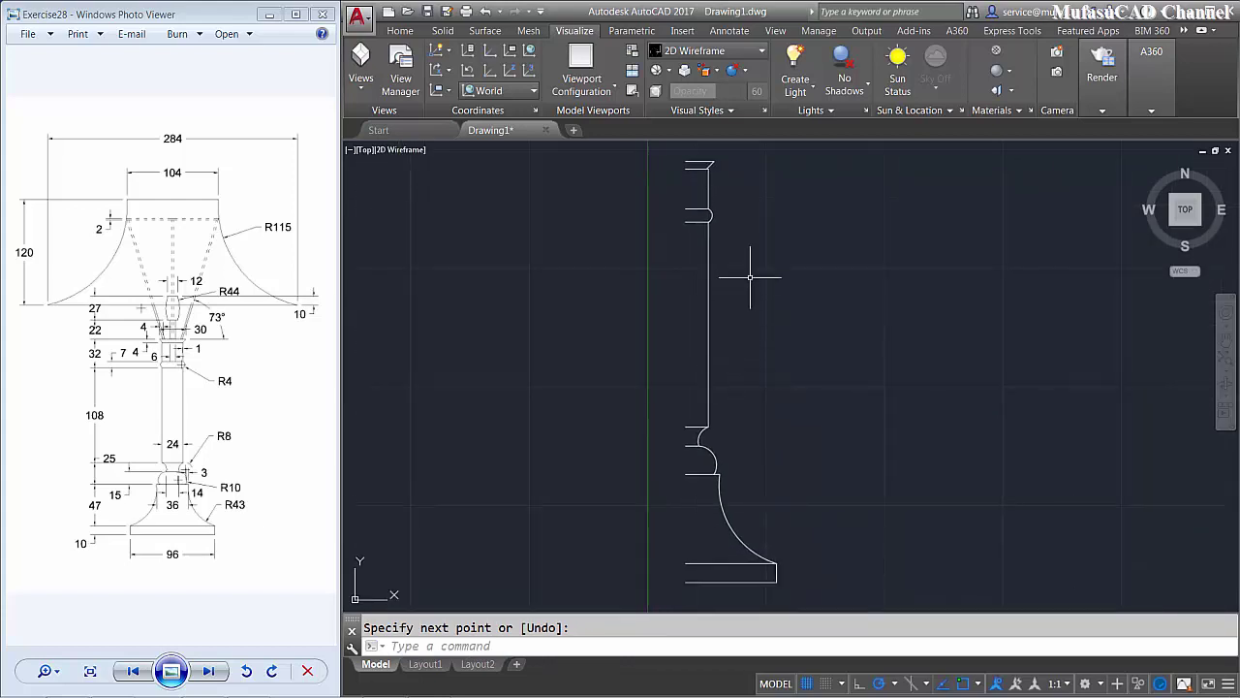
mouse_move(717, 170)
middle_mouse_down()
mouse_move(714, 296)
mouse_move(759, 349)
mouse_move(736, 407)
middle_mouse_up()
scroll(714, 297, "up", 1)
scroll(714, 310, "up", 2)
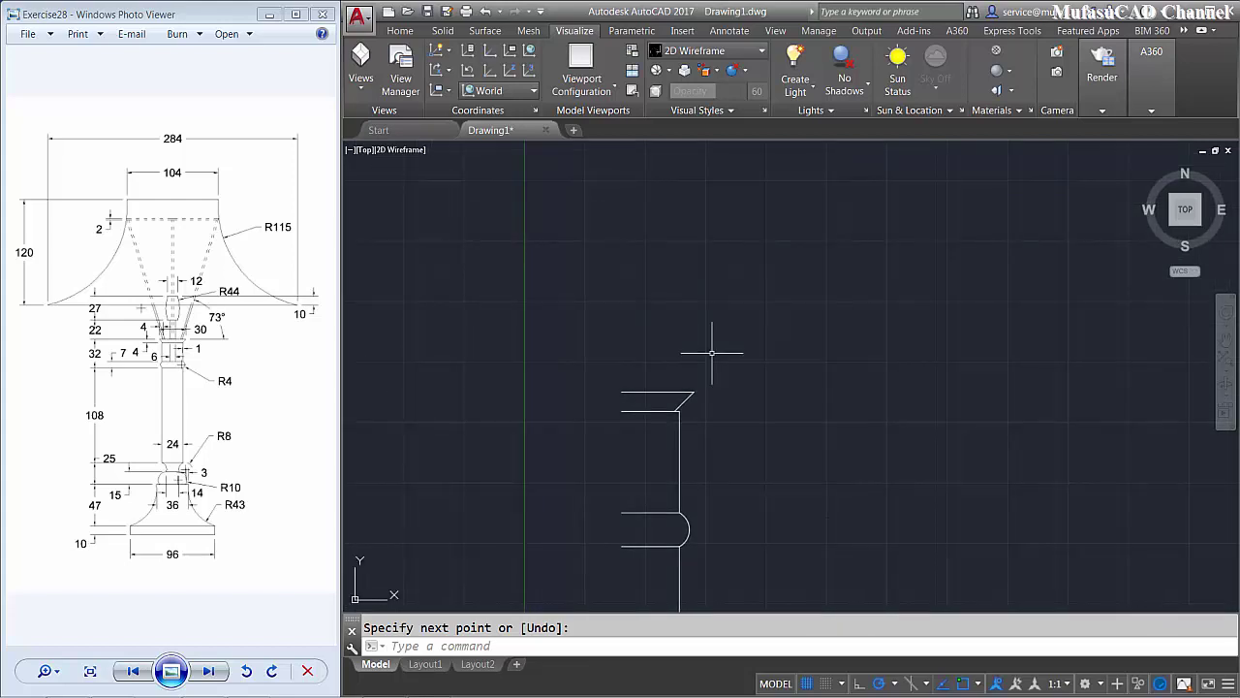
key("Return")
key("Return")
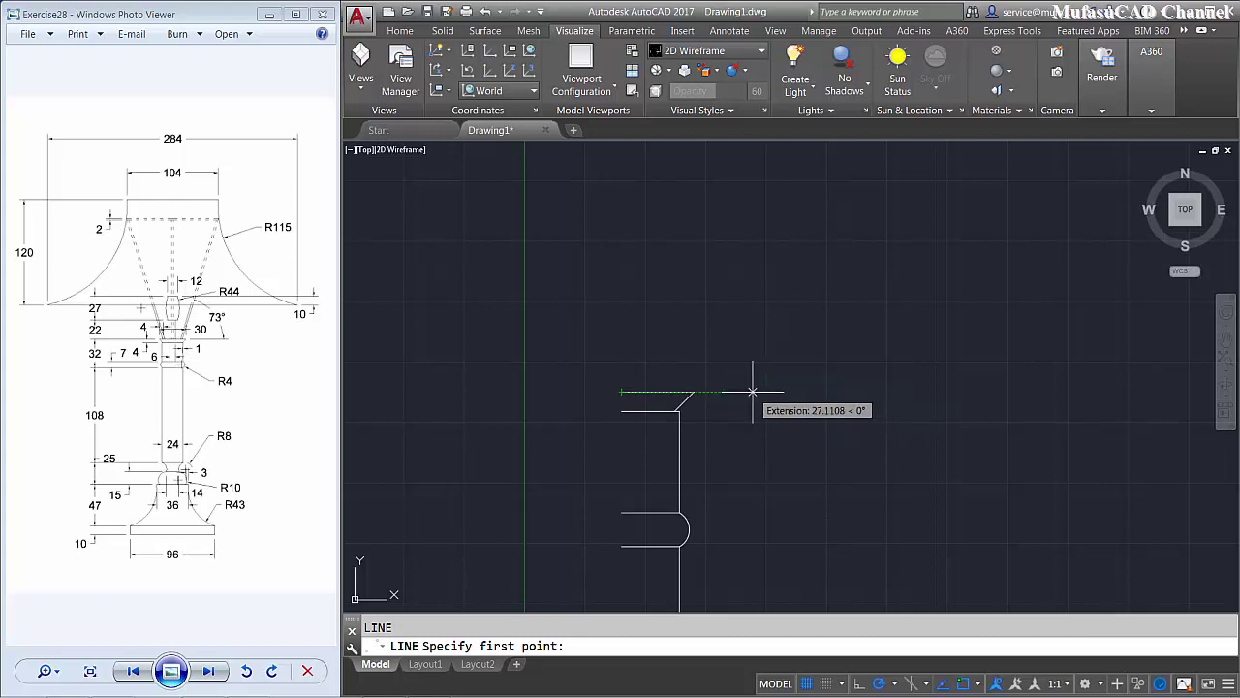
type("3")
key("Return")
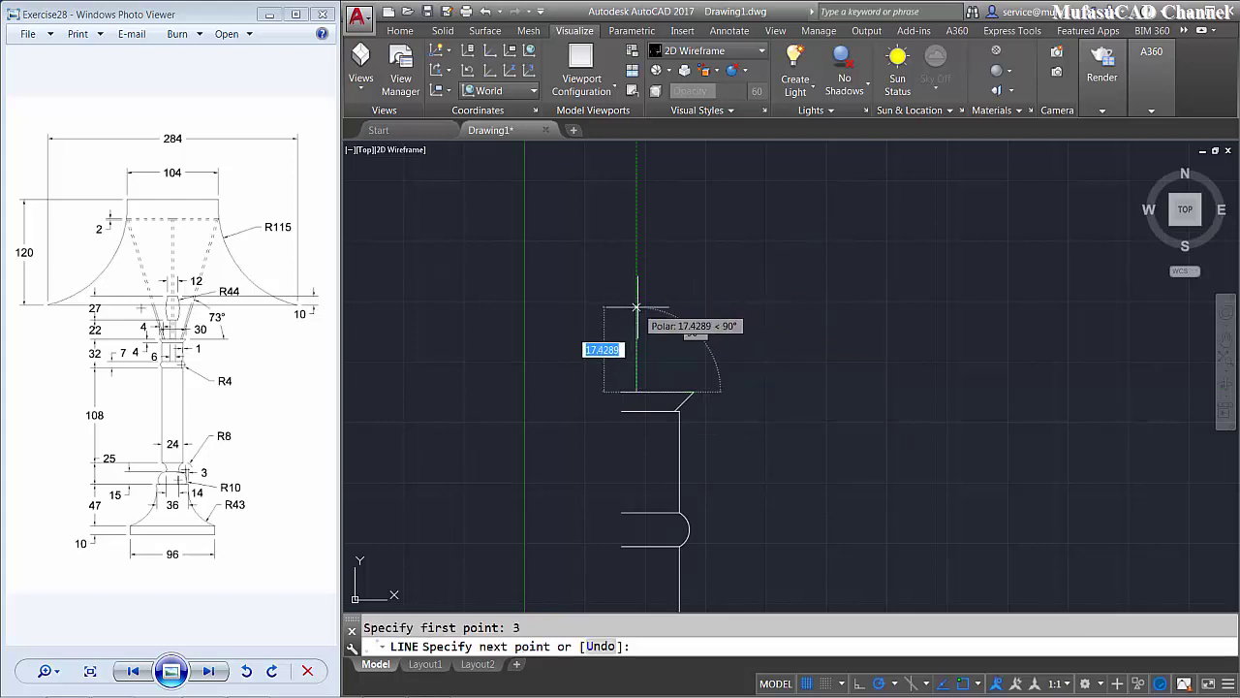
key("Return")
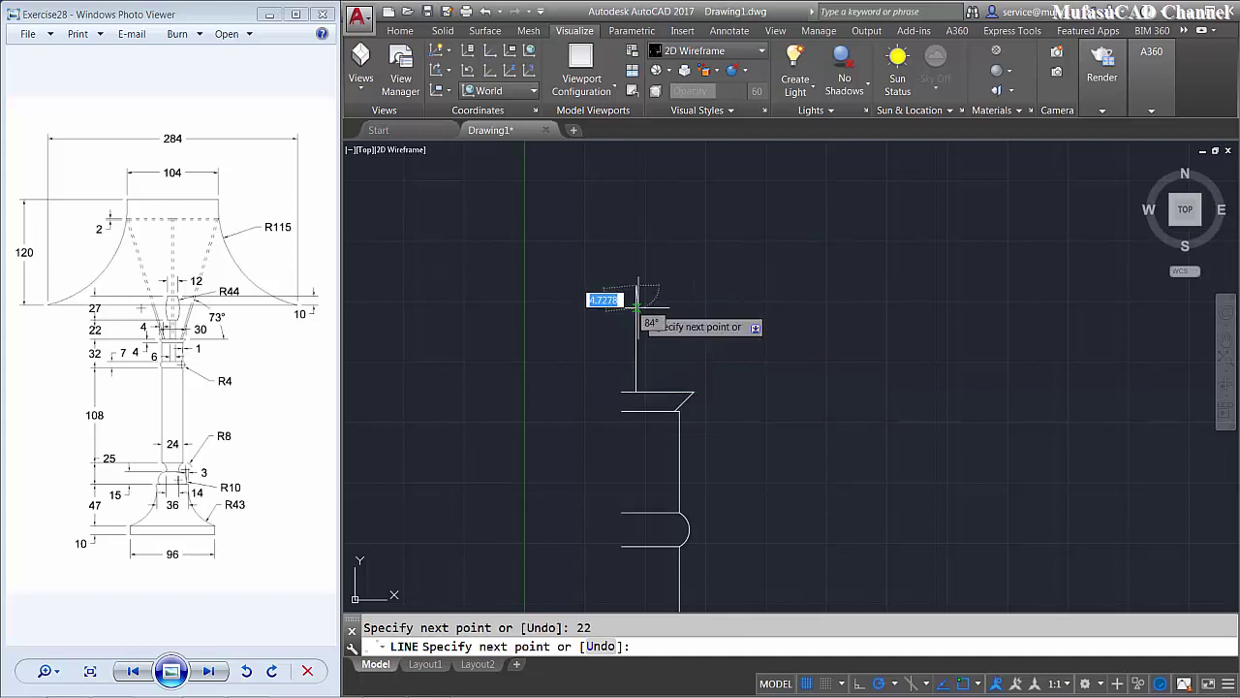
key("Return")
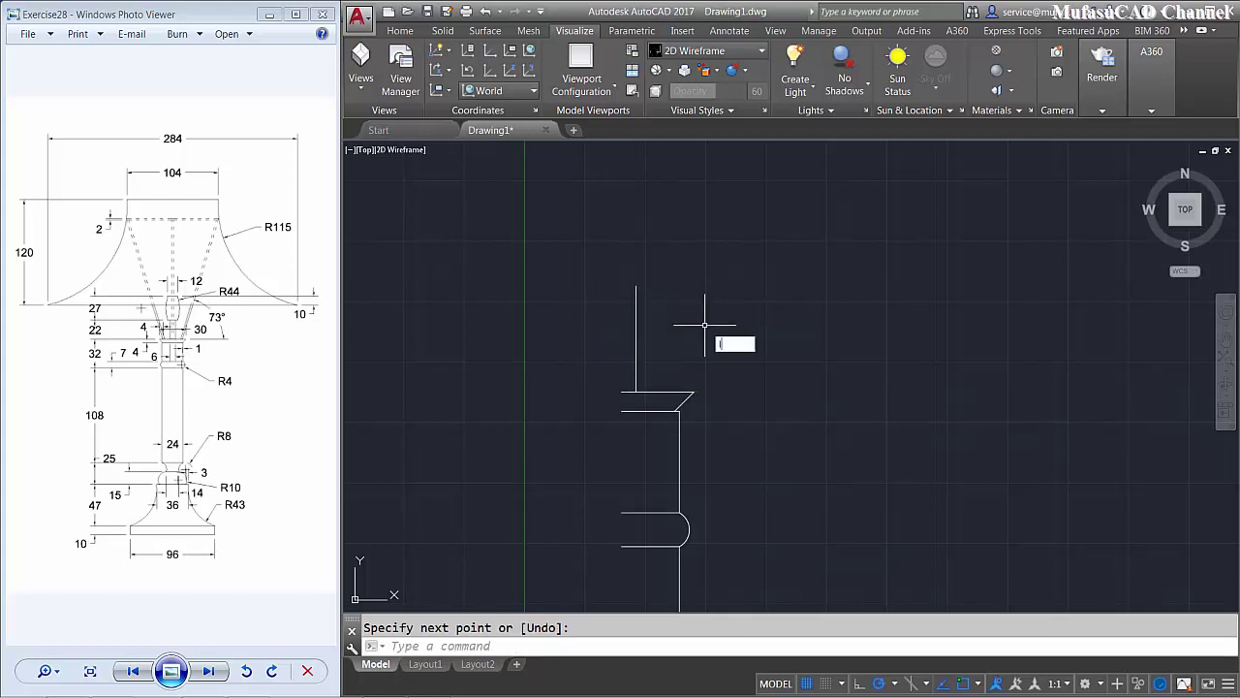
type("L")
- Cap the vertical line with a 6-unit horizontal line at its top
key("Return")
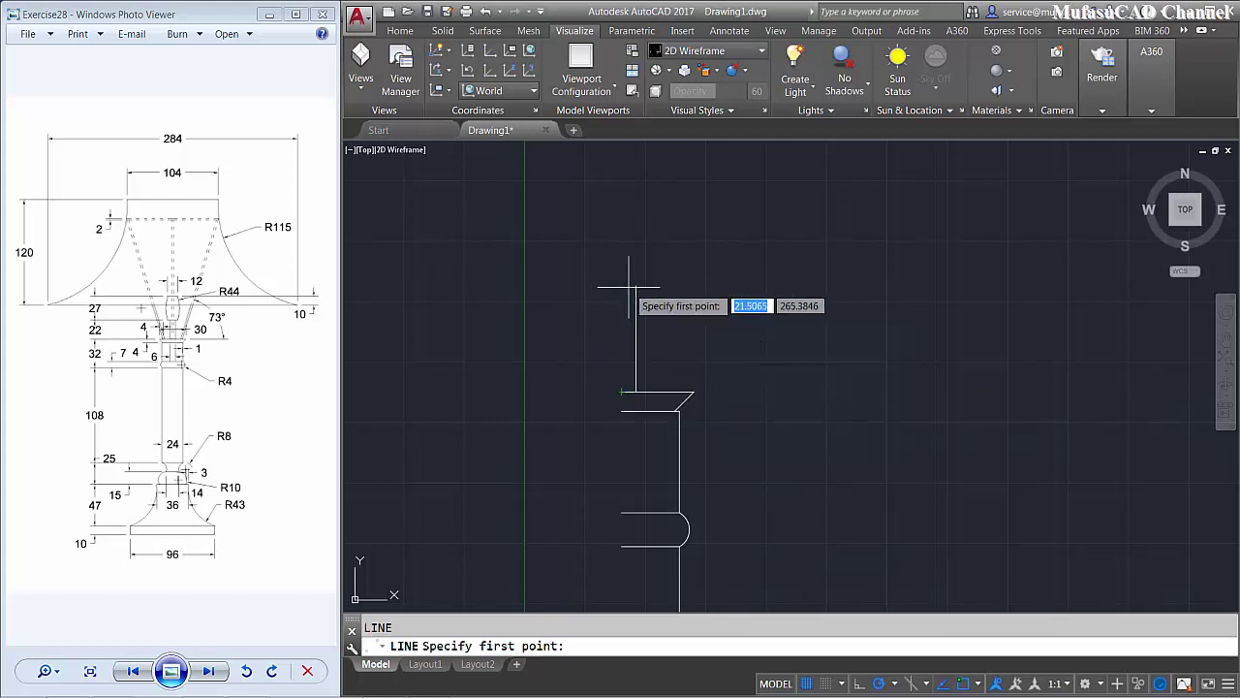
left_click(622, 285)
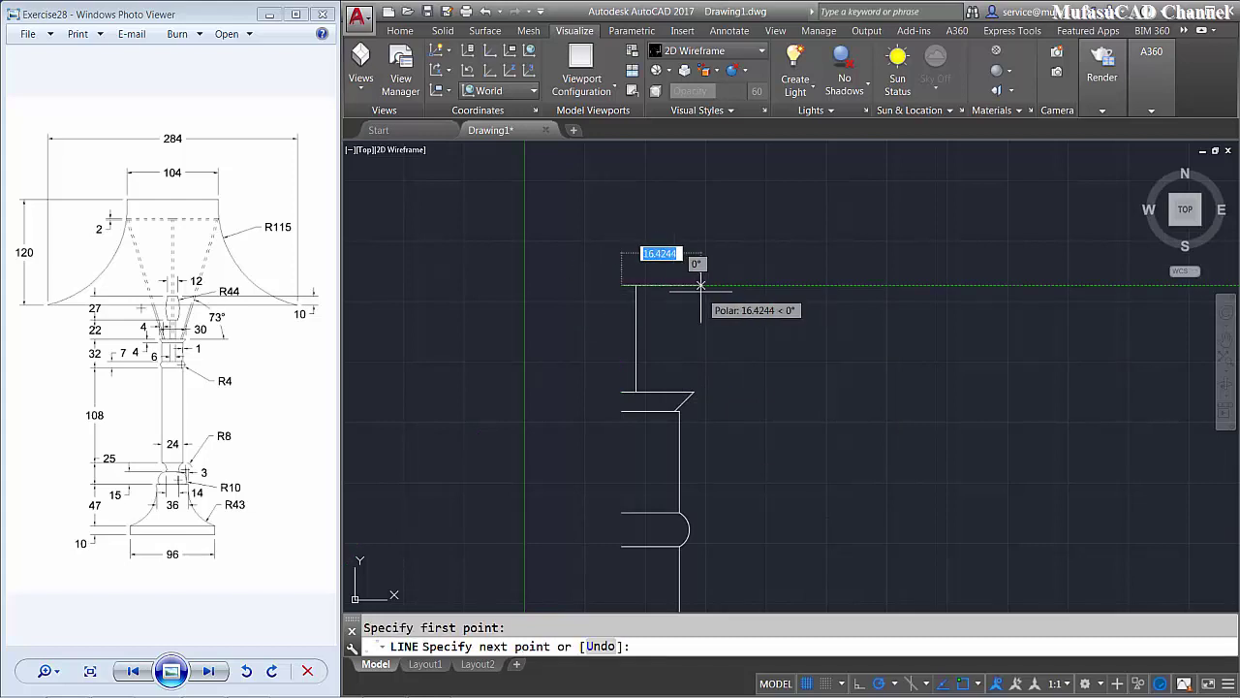
type("6")
key("Return")
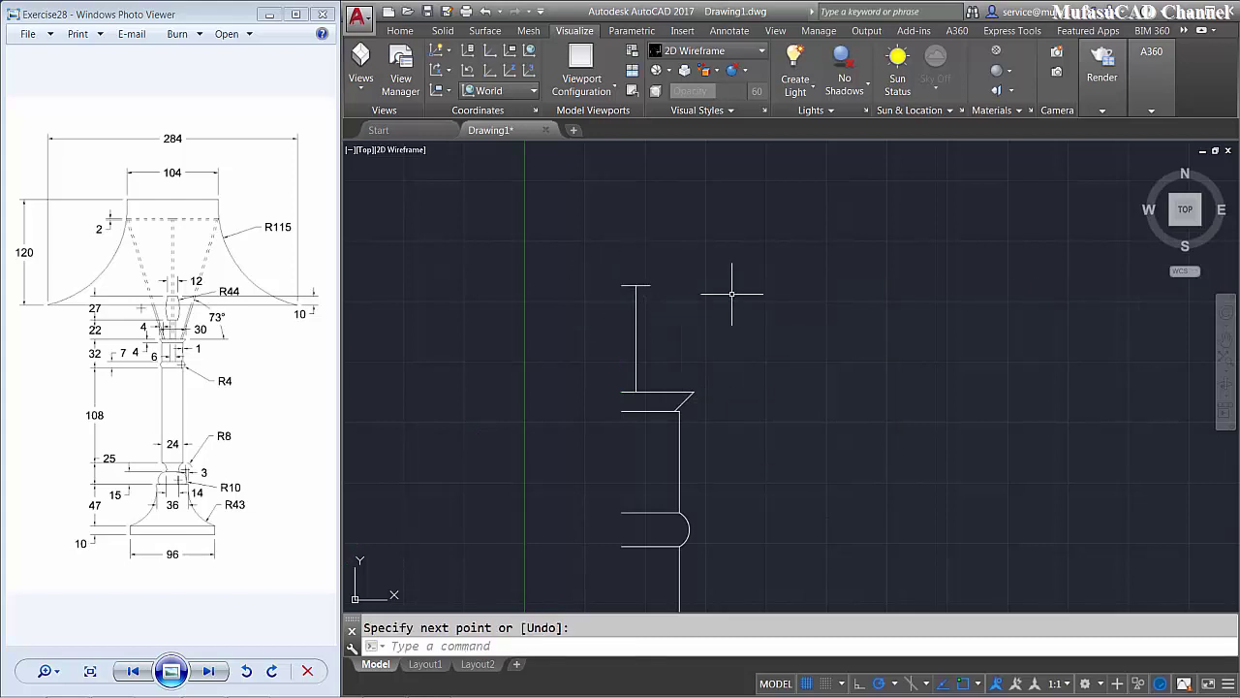
- Copy the 6-unit cap line 27 units higher
middle_click_drag(731, 288, 725, 354)
type("o")
key("Return")
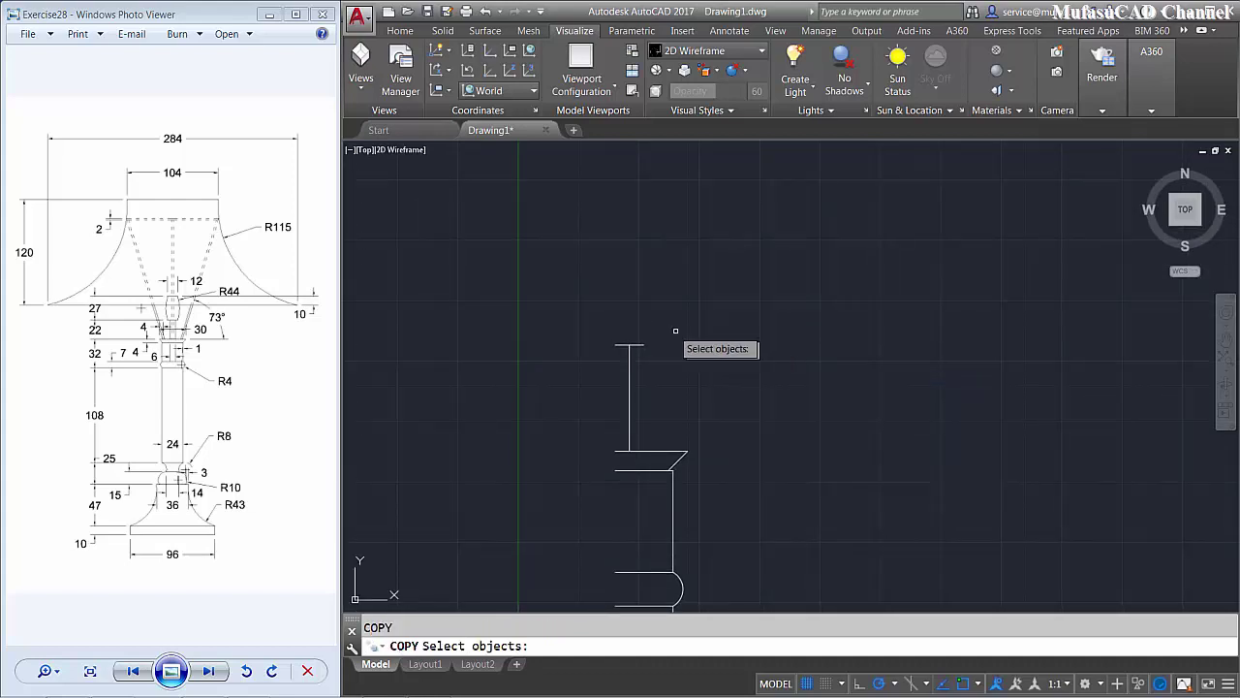
left_click(659, 320)
left_click(638, 357)
key("Return")
left_click(738, 358)
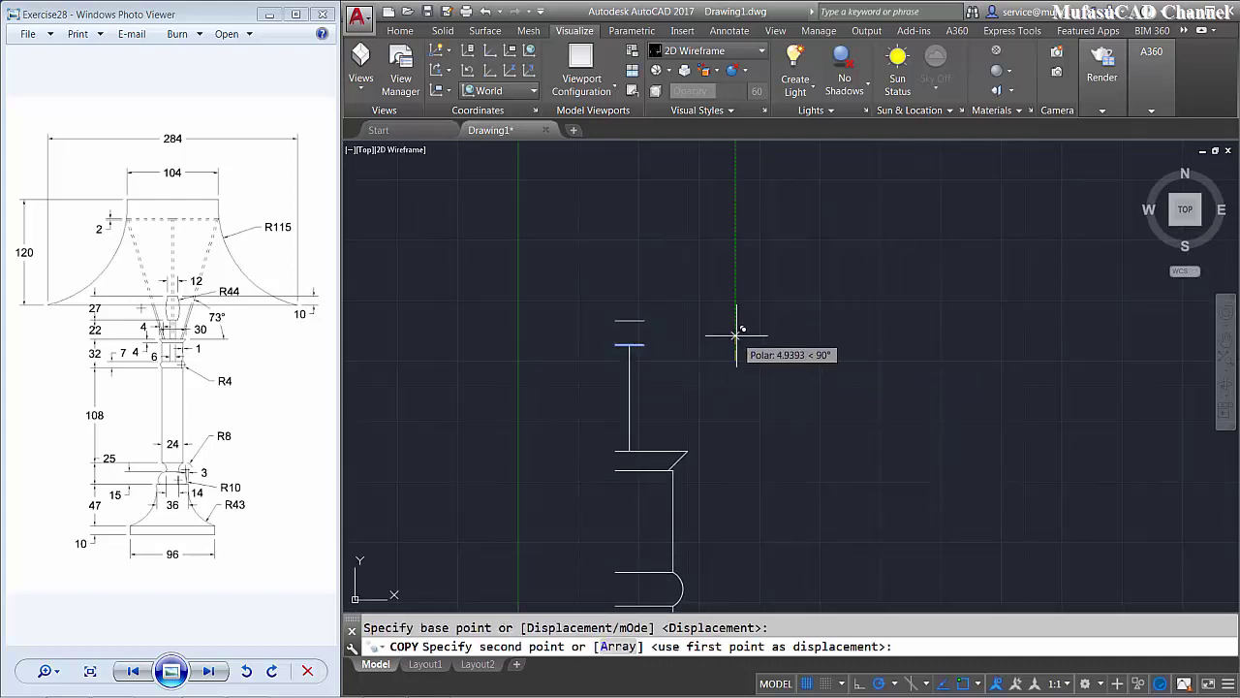
type("27")
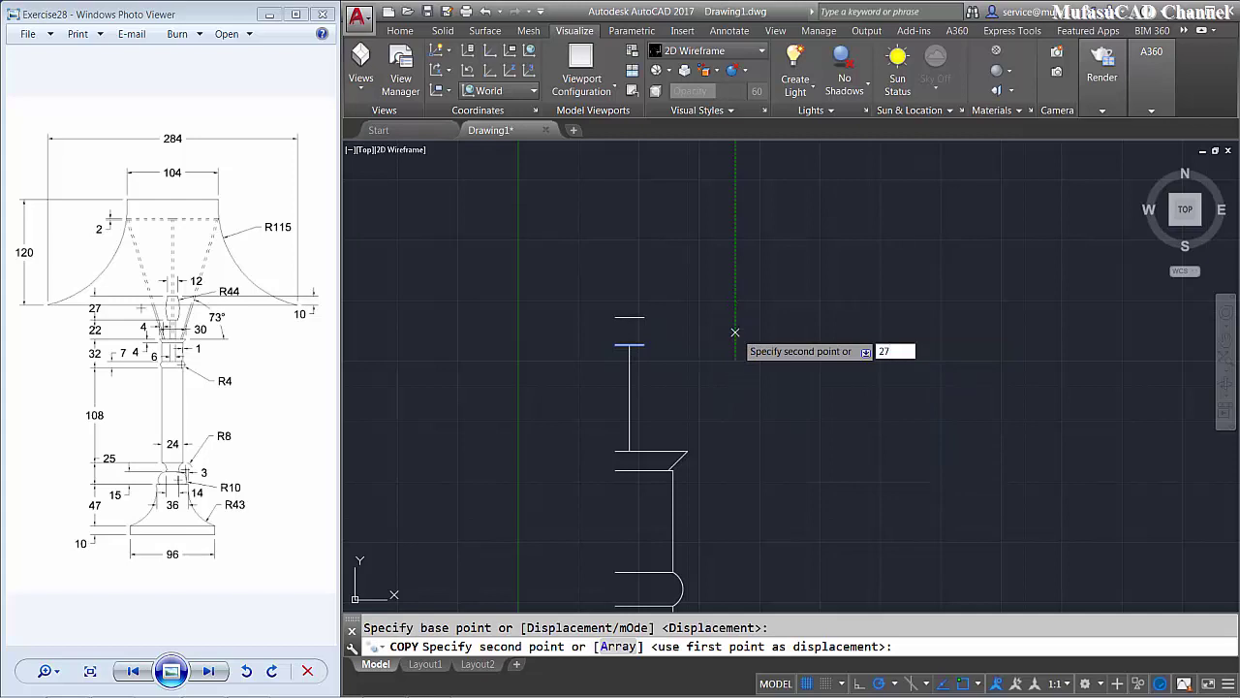
key("Return")
key("Return")
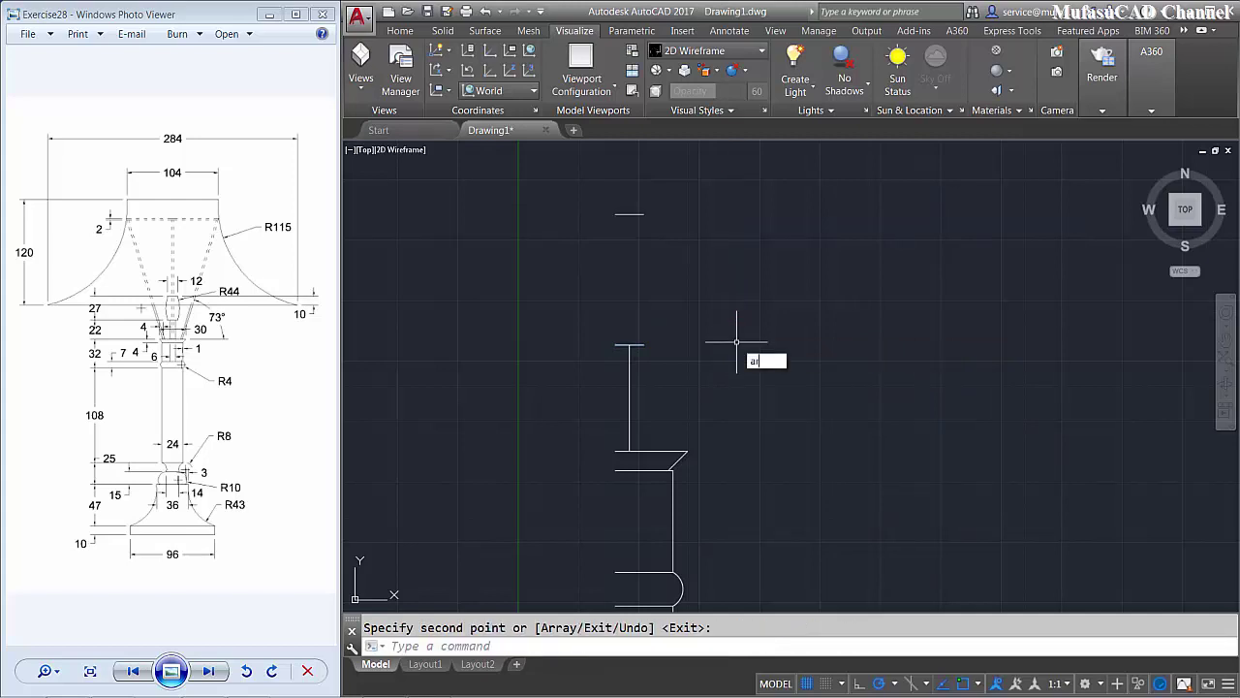
key("Return")
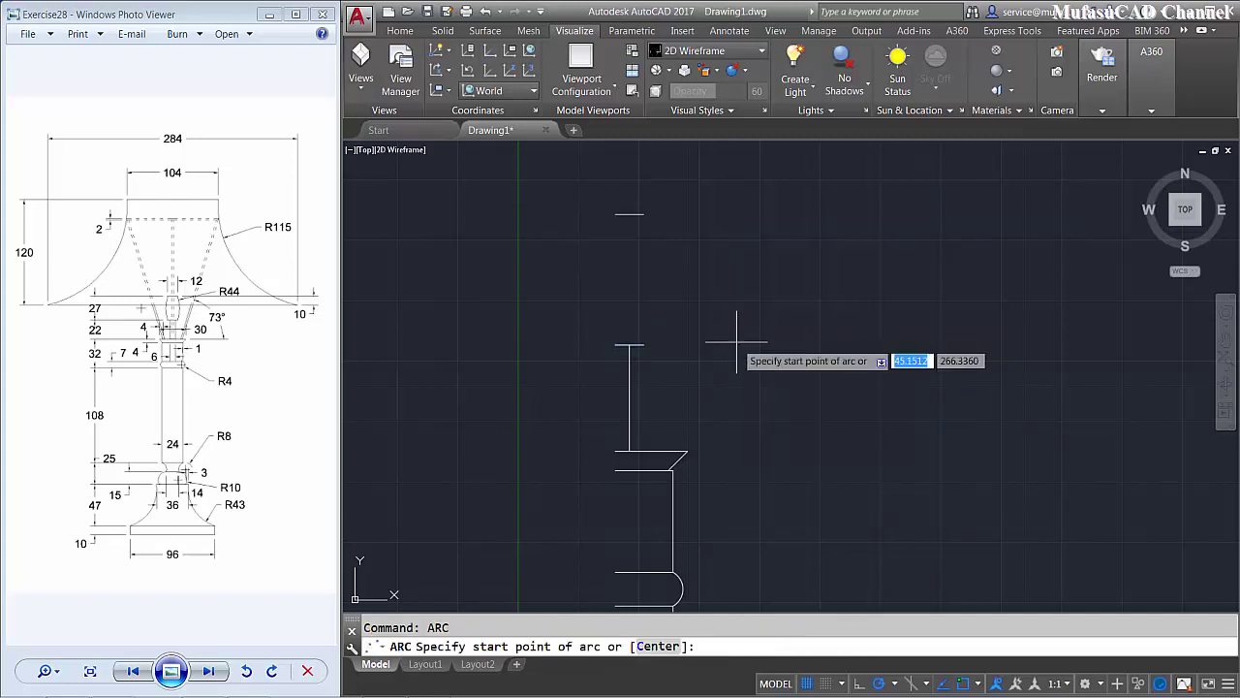
- Join the lower cap's end to the copied line's end with a radius-44 arc
left_click(630, 344)
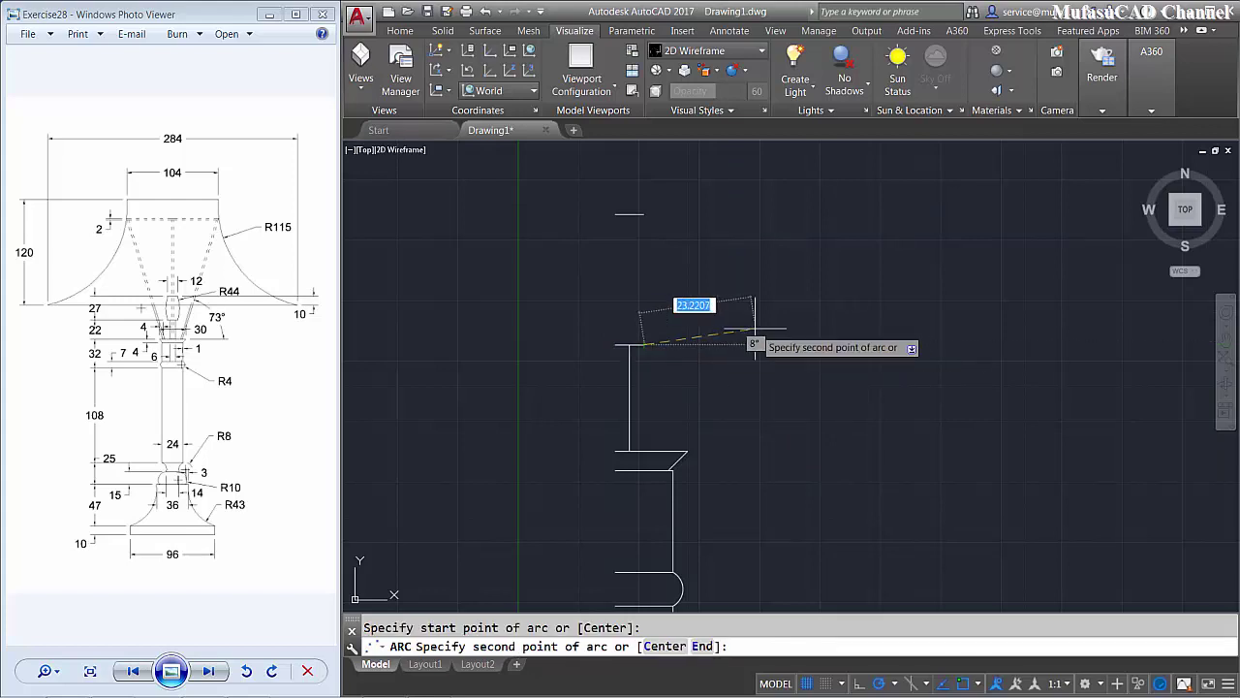
type("e")
key("Return")
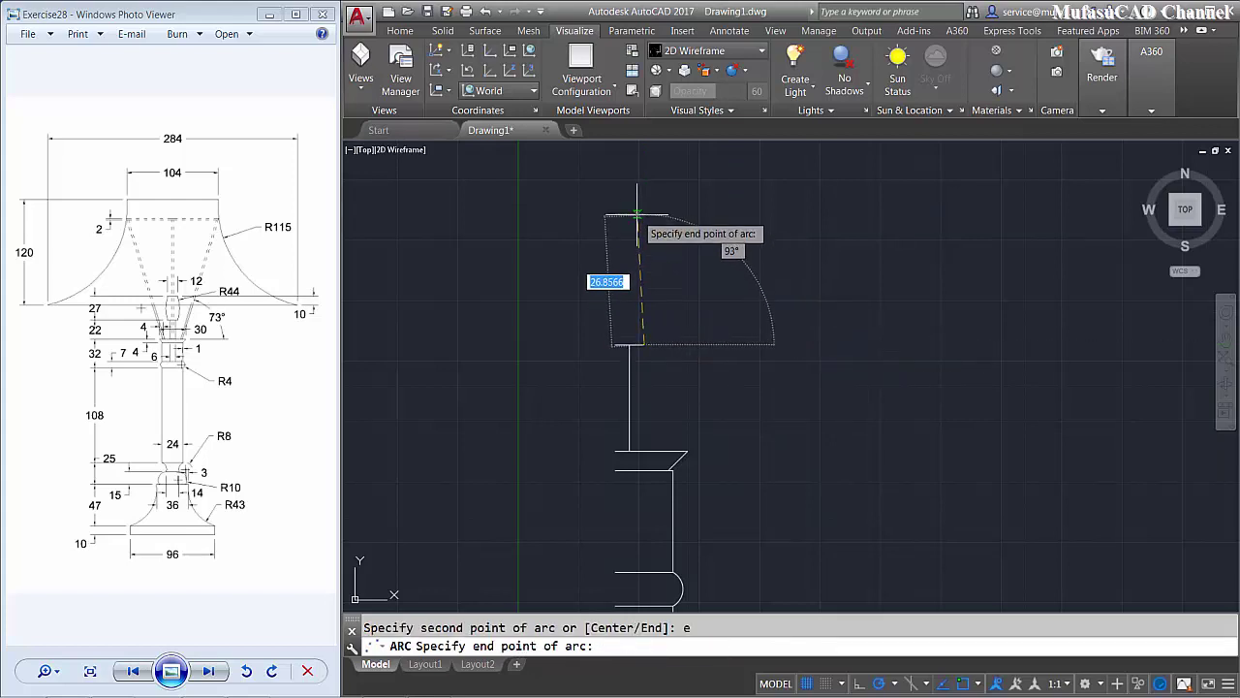
left_click(642, 213)
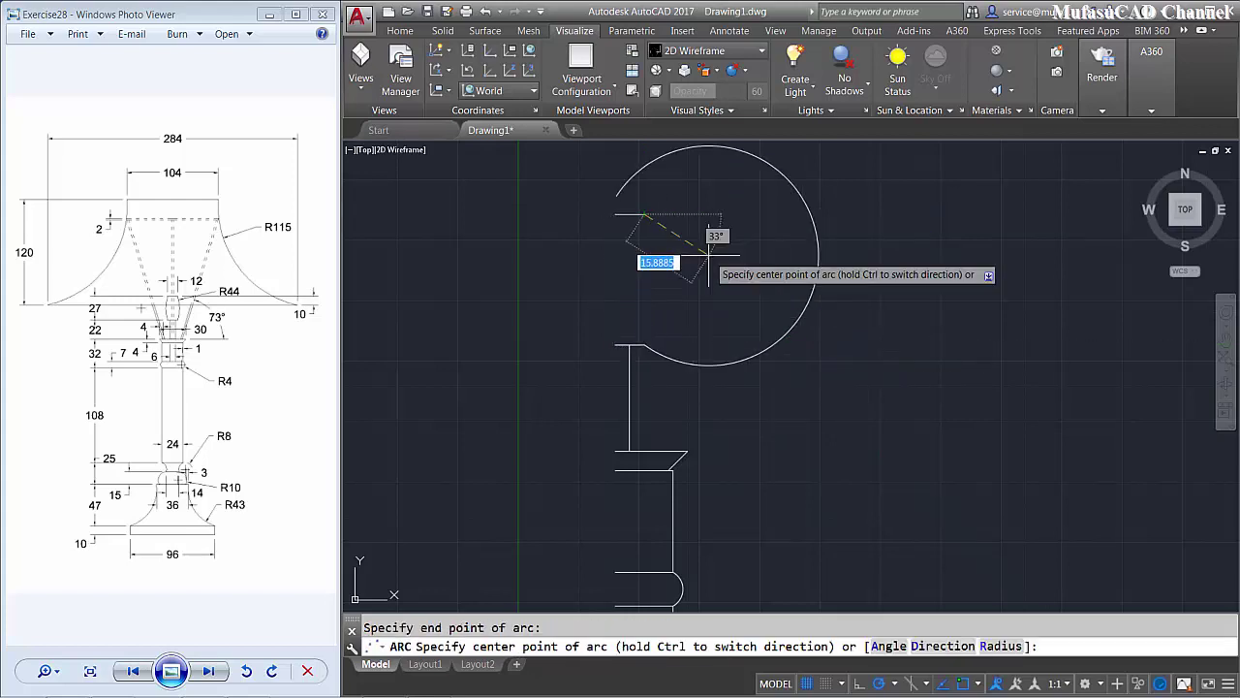
type("r")
key("Return")
key("Return")
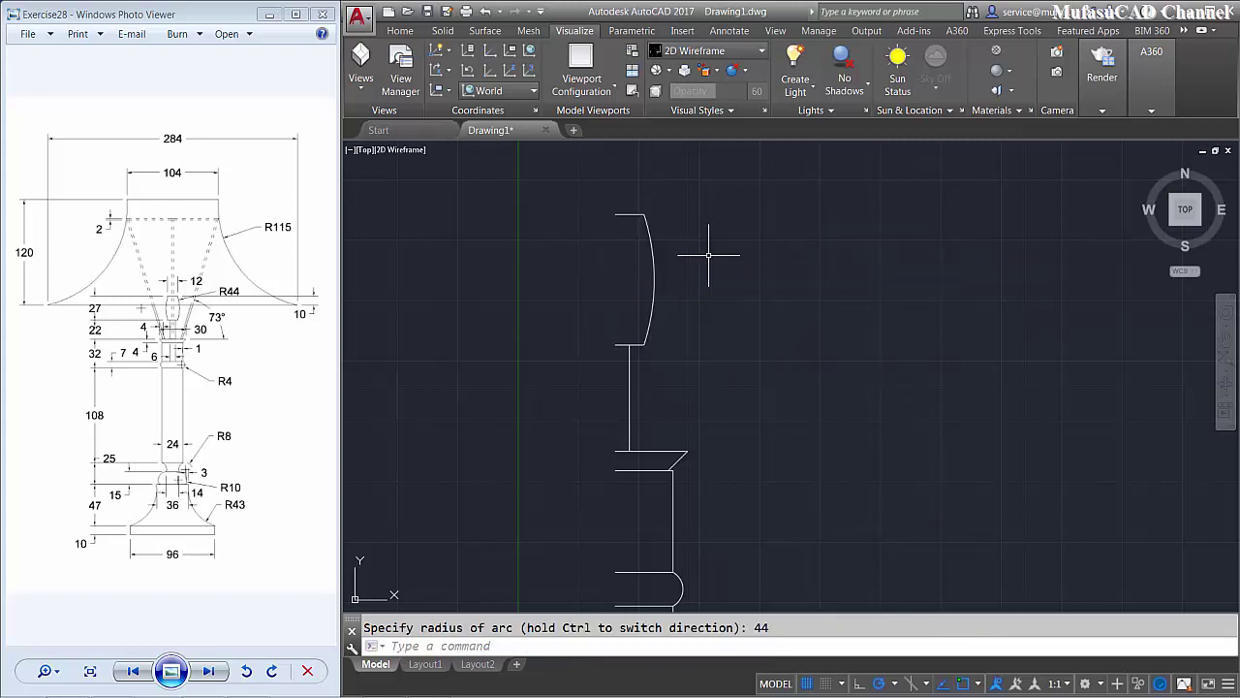
left_click(782, 357)
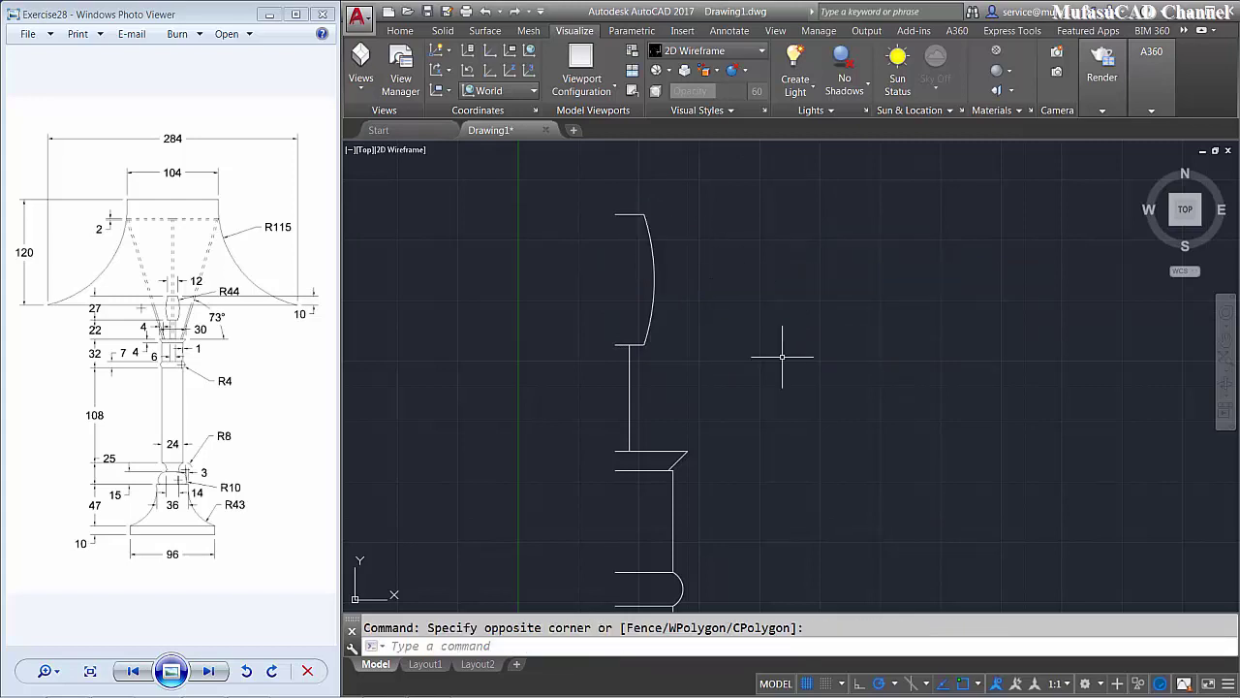
type("L")
key("Return")
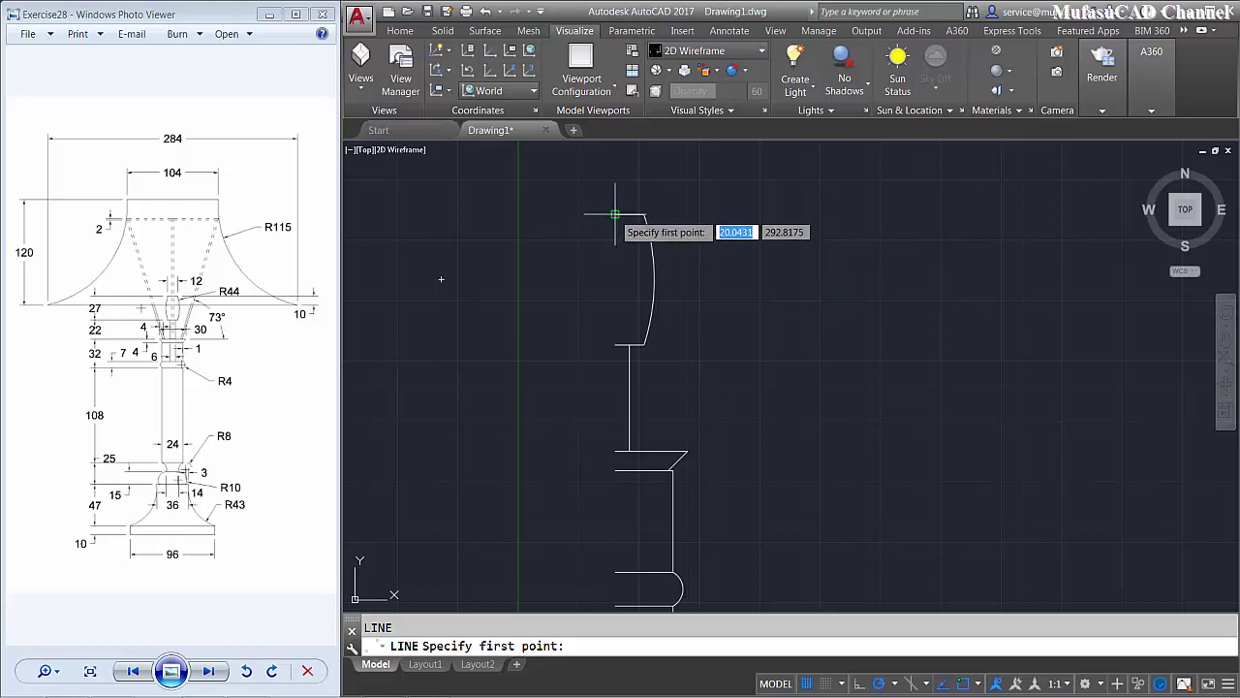
- Draw a 142-unit horizontal line rightward from the arc's top end
left_click(615, 212)
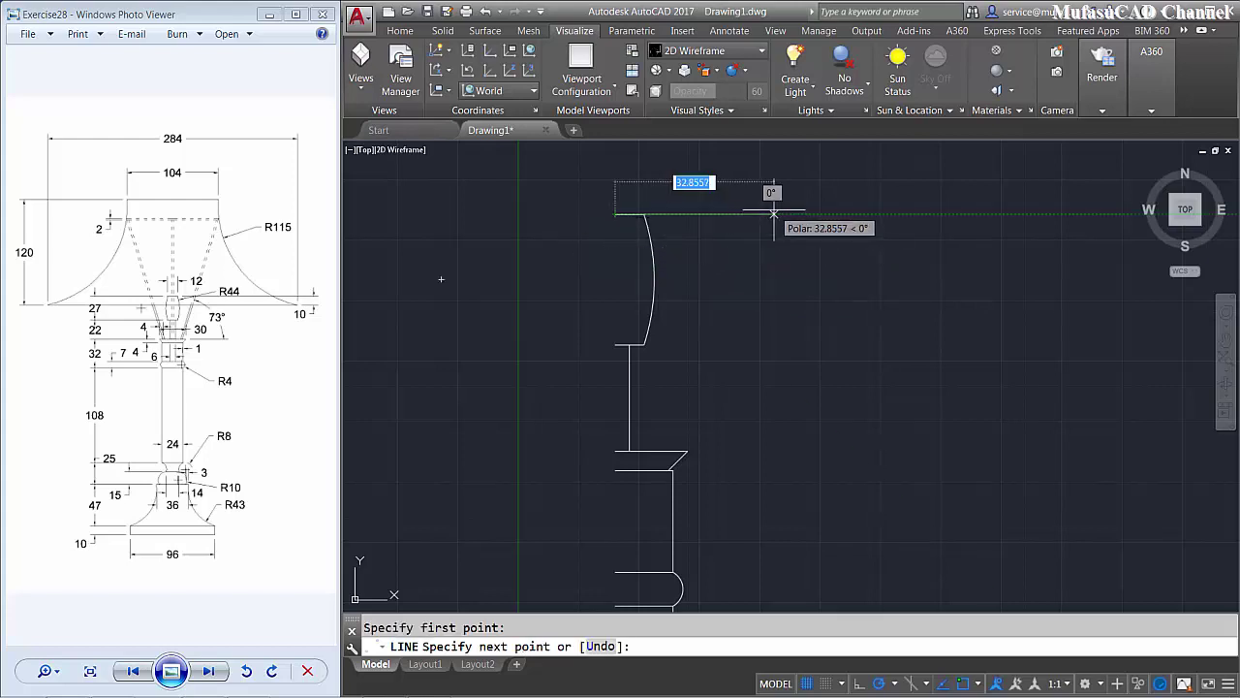
type("142")
key("Return")
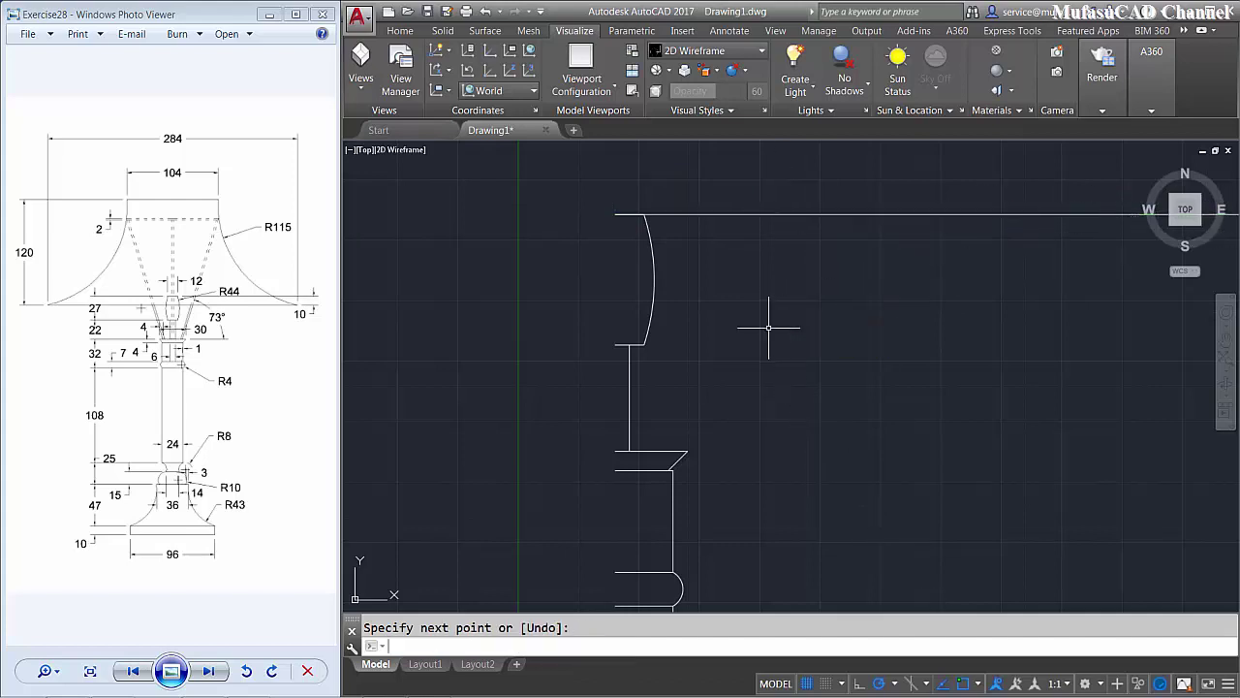
type("m")
key("Return")
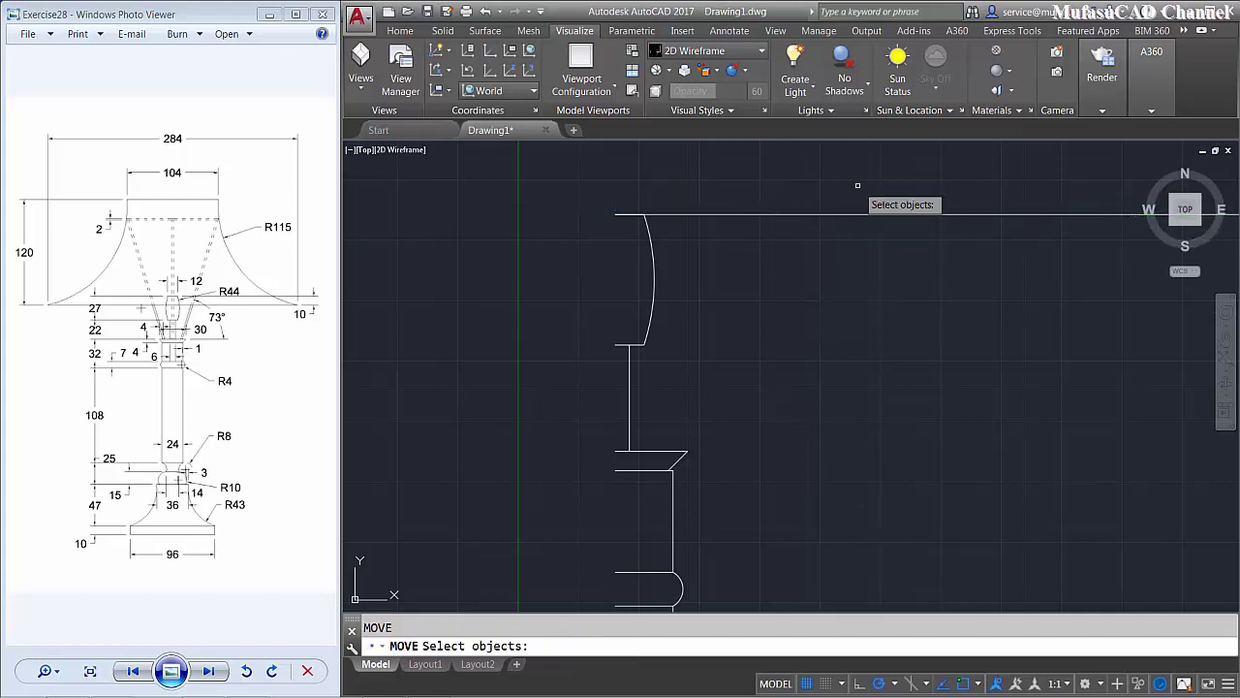
- Move the 142-unit line 10 units down
left_click(784, 183)
left_click(808, 263)
key("Return")
left_click(806, 260)
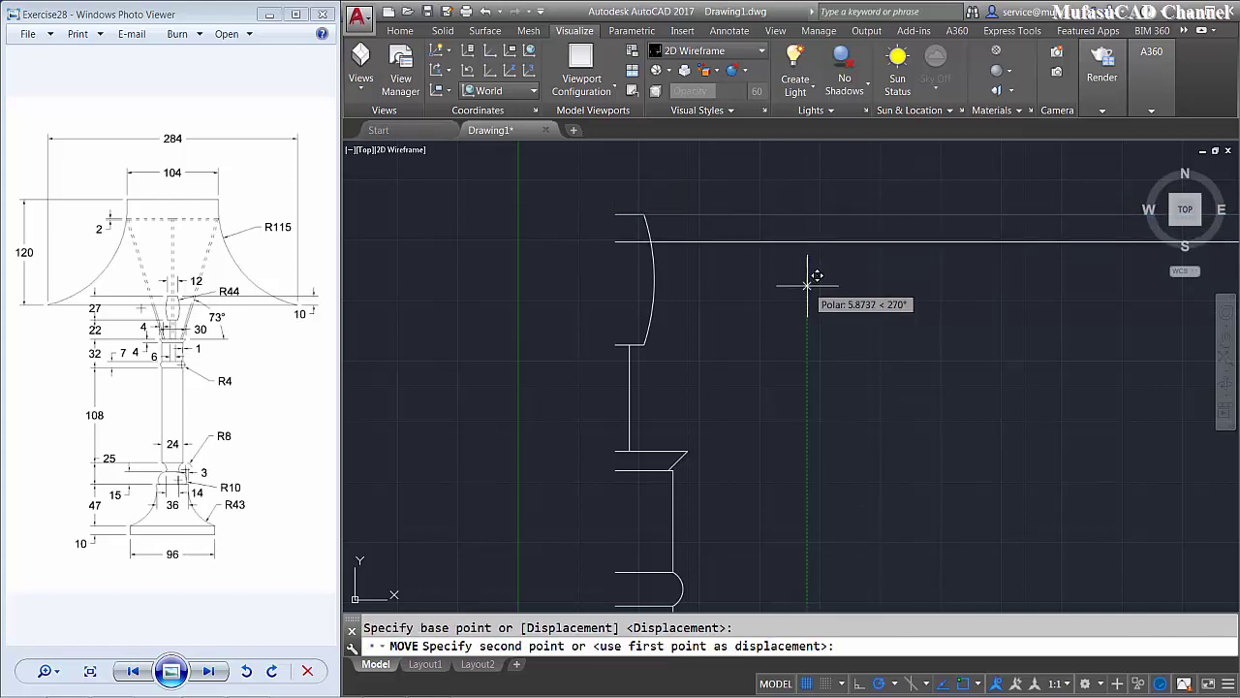
type("10")
key("Return")
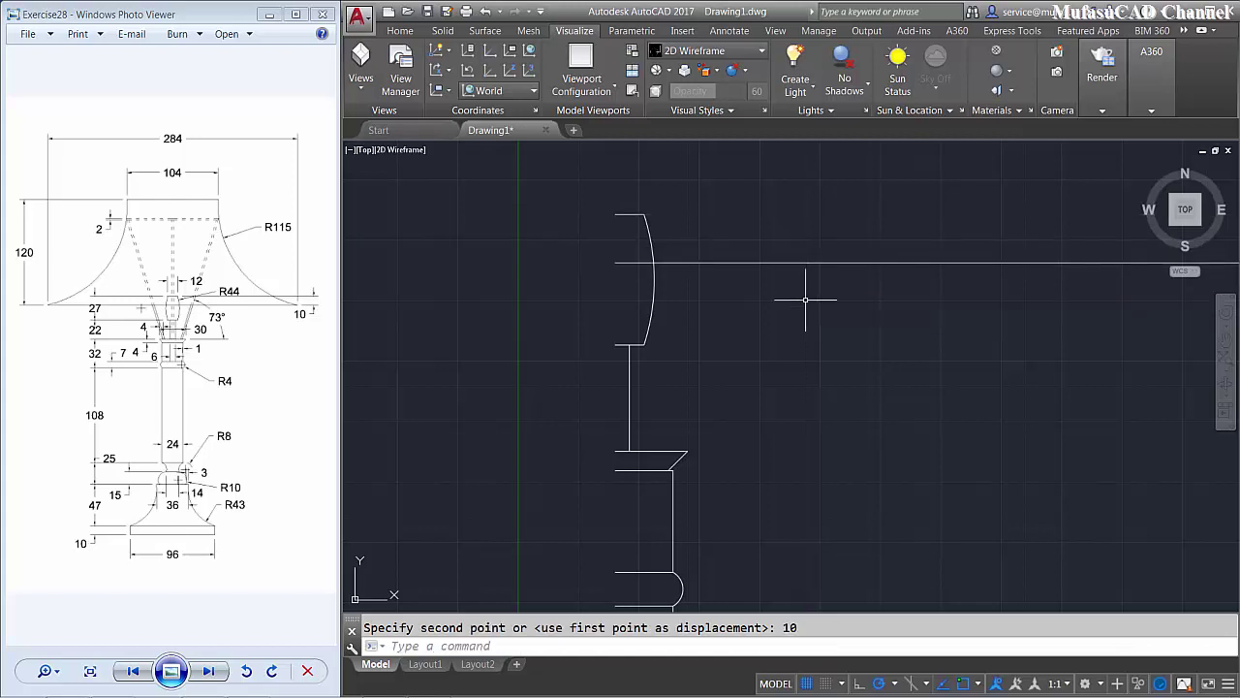
scroll(805, 286, "down", 3)
middle_click_drag(806, 277, 725, 396)
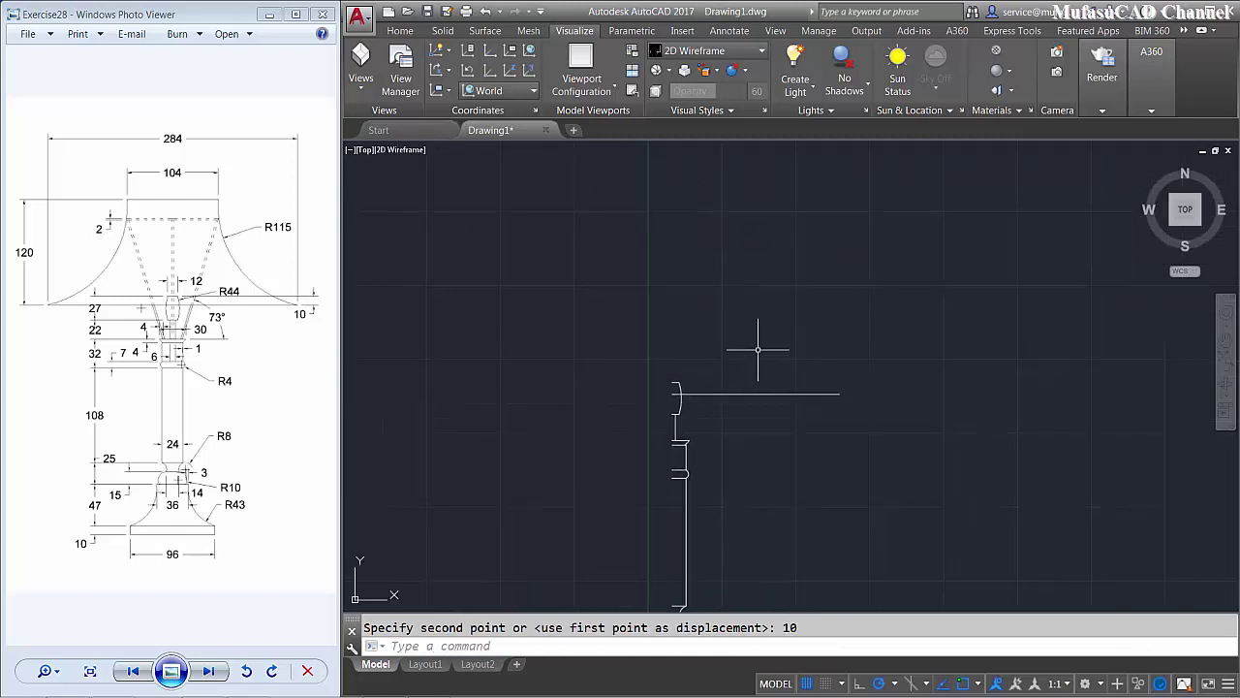
type("l")
key("Return")
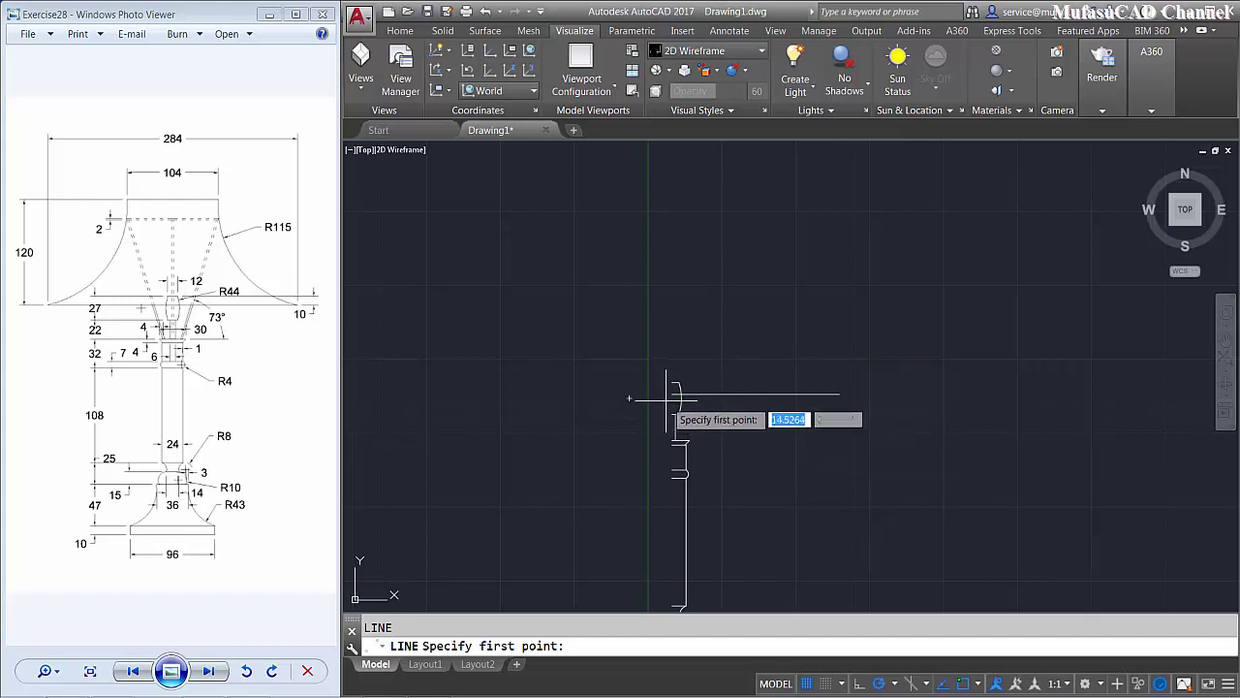
- Draw a 52-unit line from the long line's left end and move it 120 units up
left_click(672, 394)
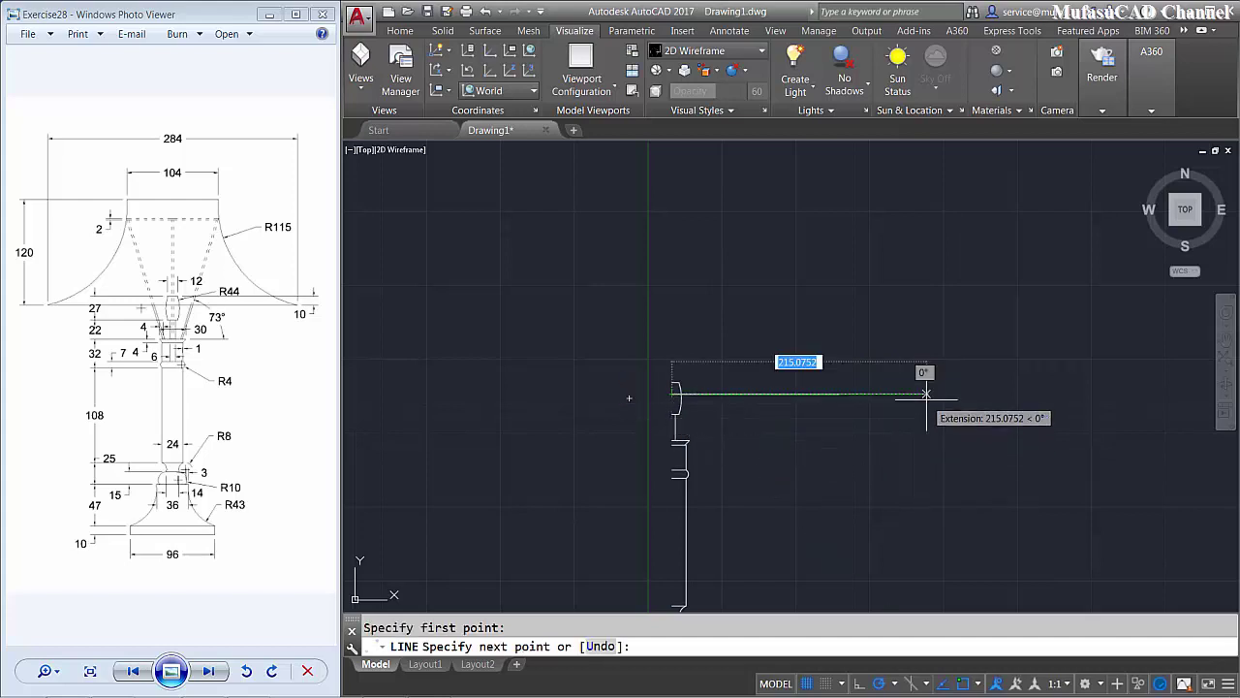
type("52")
key("Return")
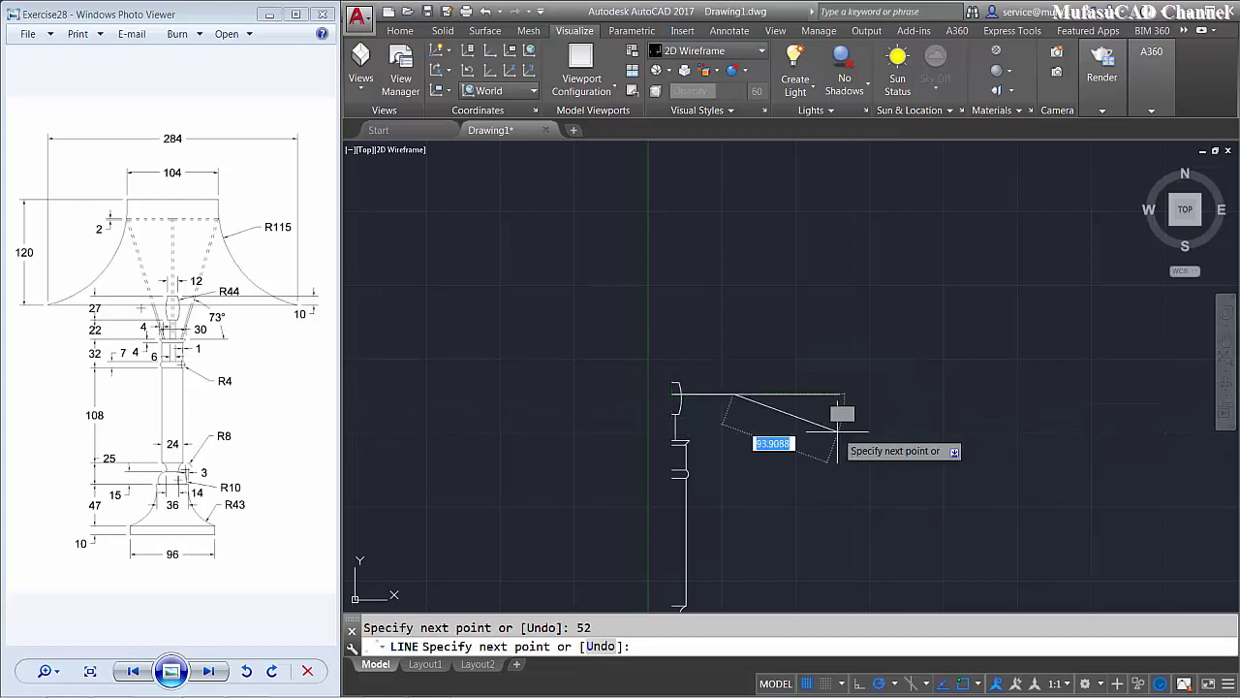
key("Return")
type("m")
key("Return")
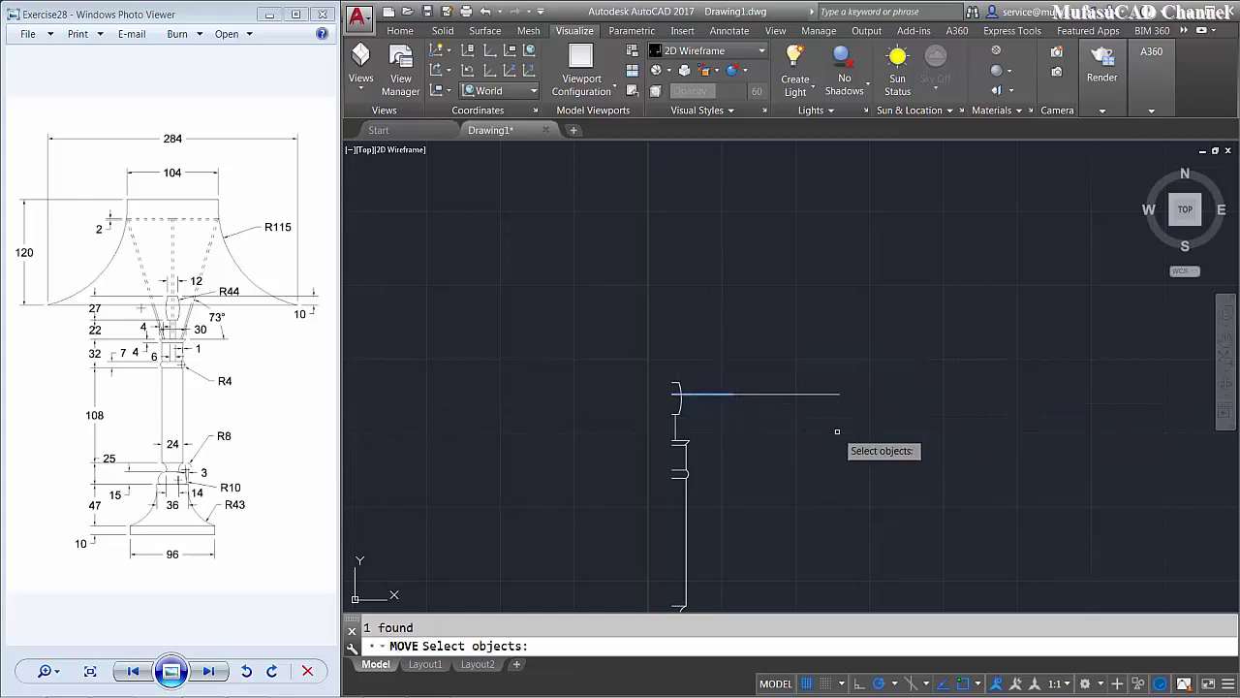
key("Return")
left_click(900, 470)
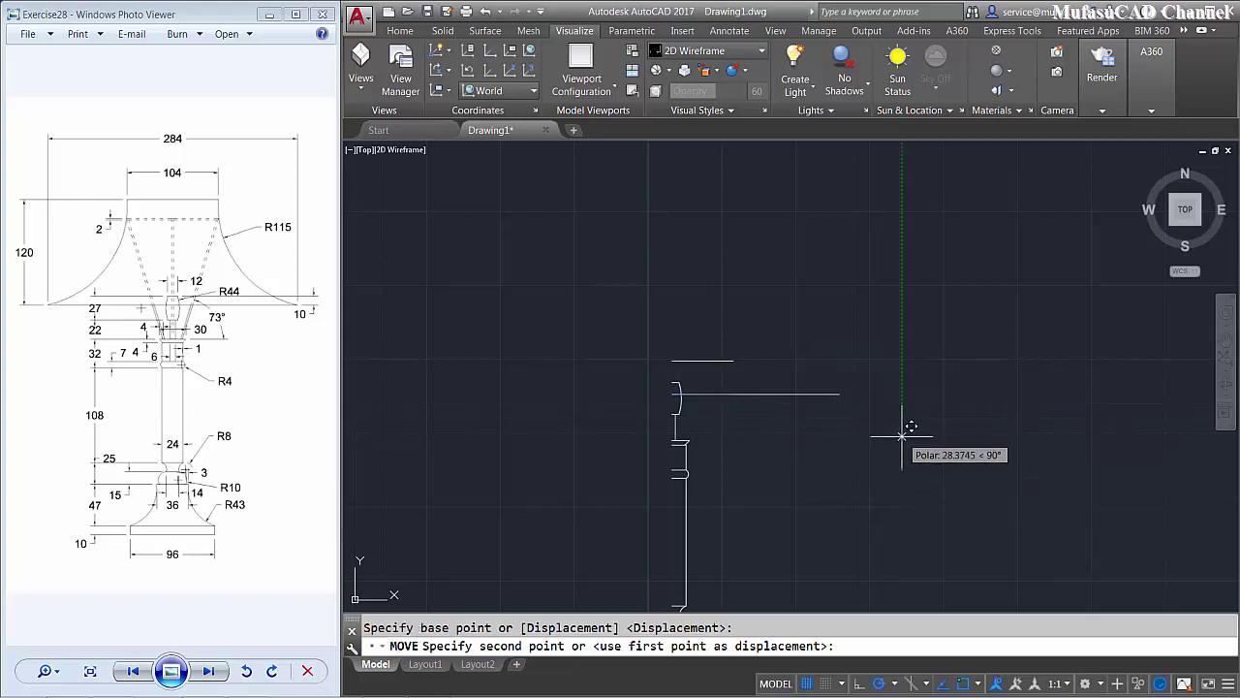
type("120")
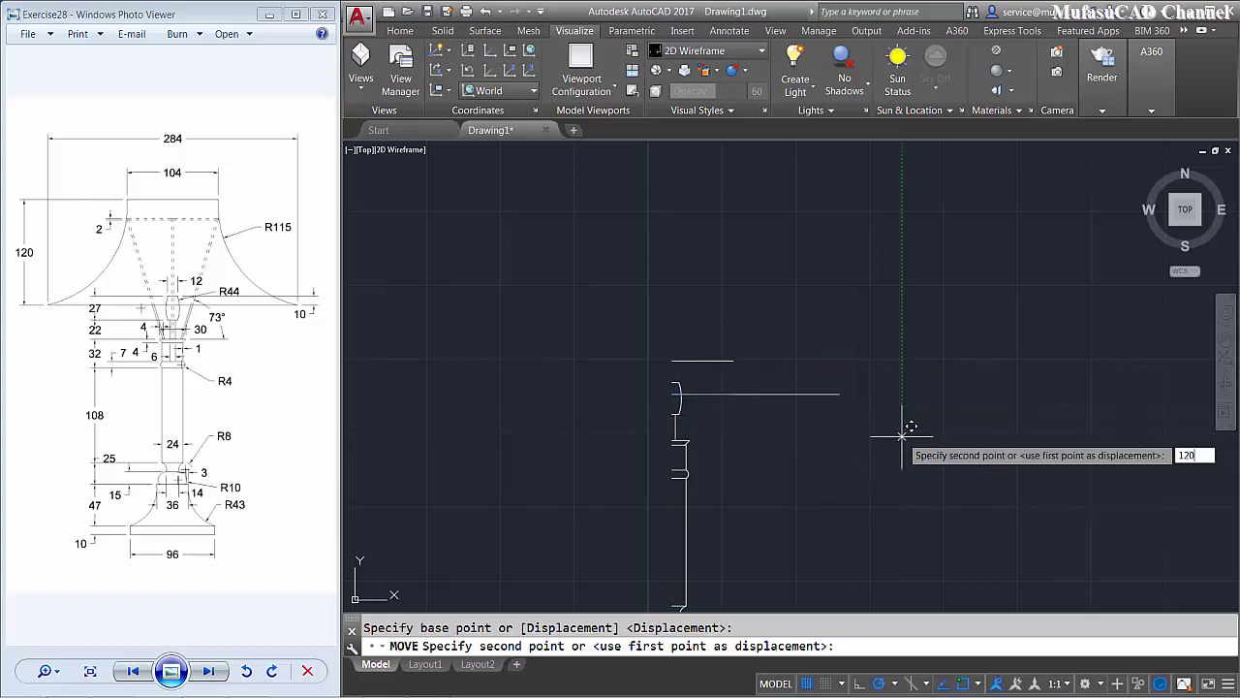
key("Return")
middle_click_drag(835, 350, 783, 393)
type("ARC")
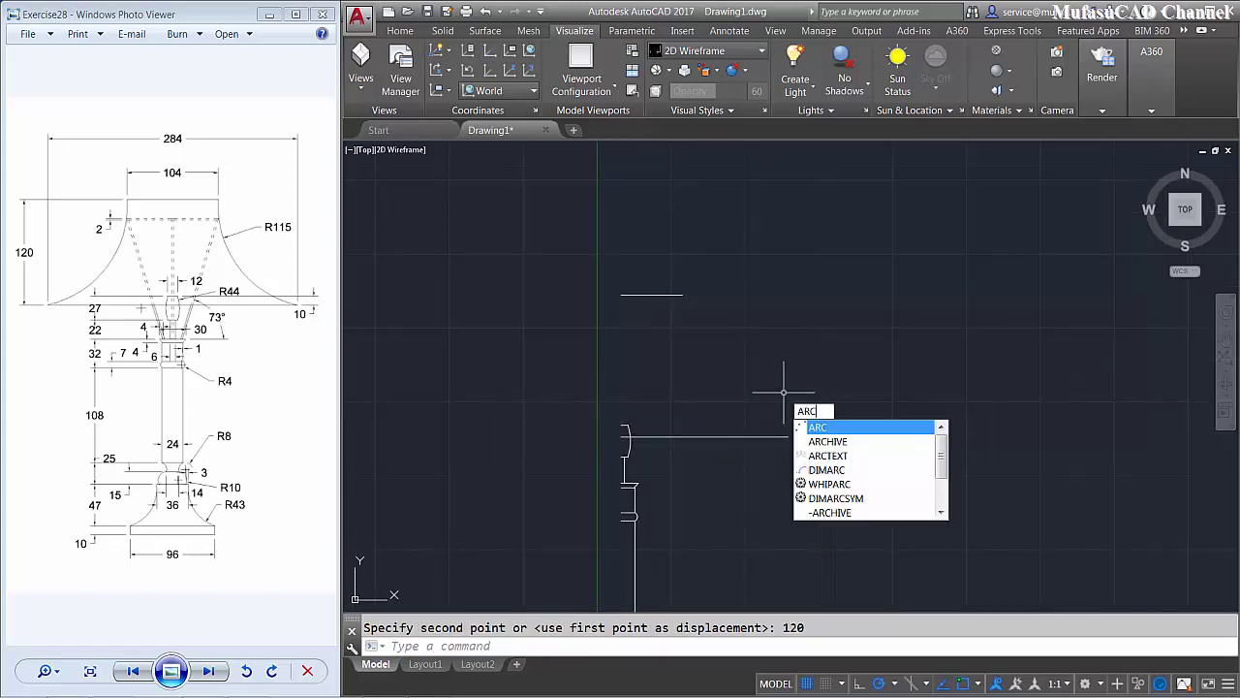
- Connect the upper line's right end to the lower line's right end with an R115 arc
key("Return")
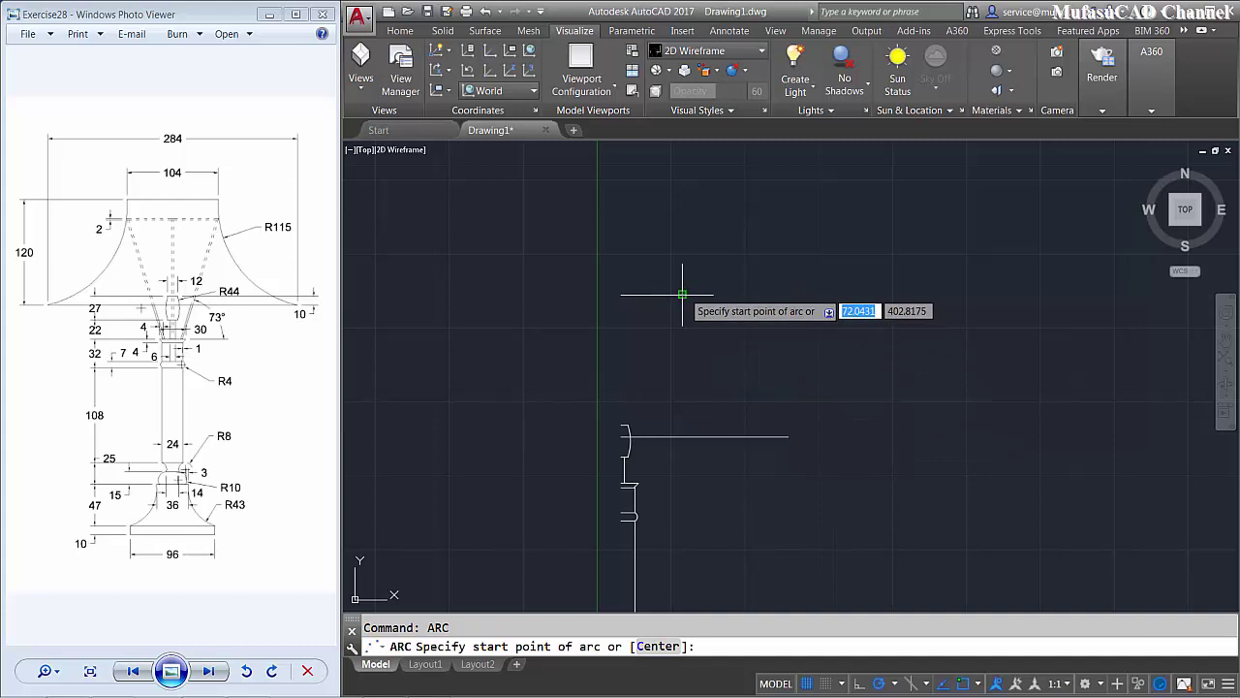
left_click(683, 295)
type("e")
key("Return")
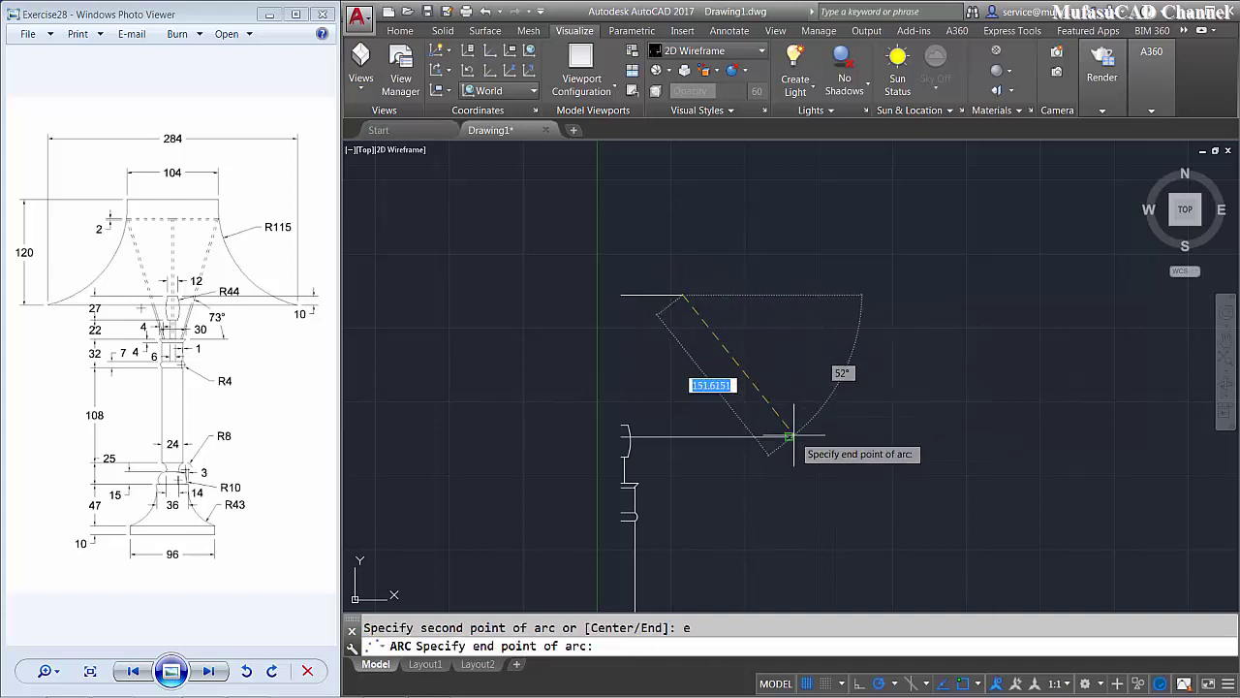
left_click(789, 436)
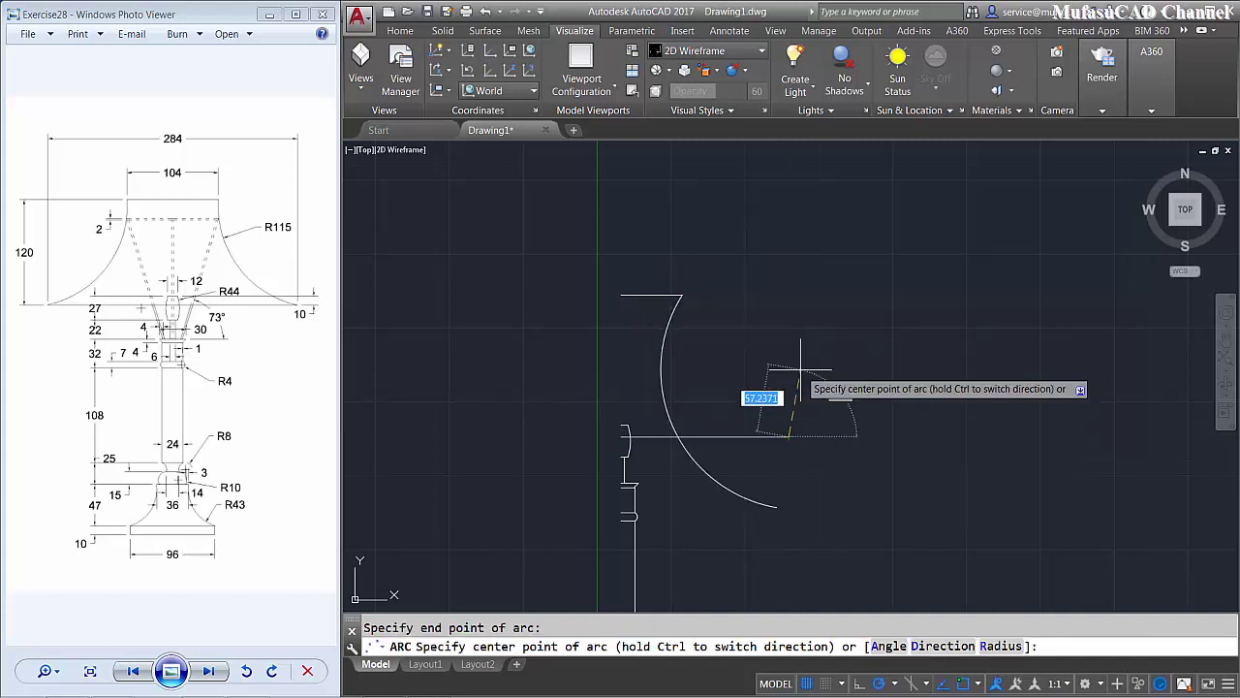
type("r")
key("Return")
type("115")
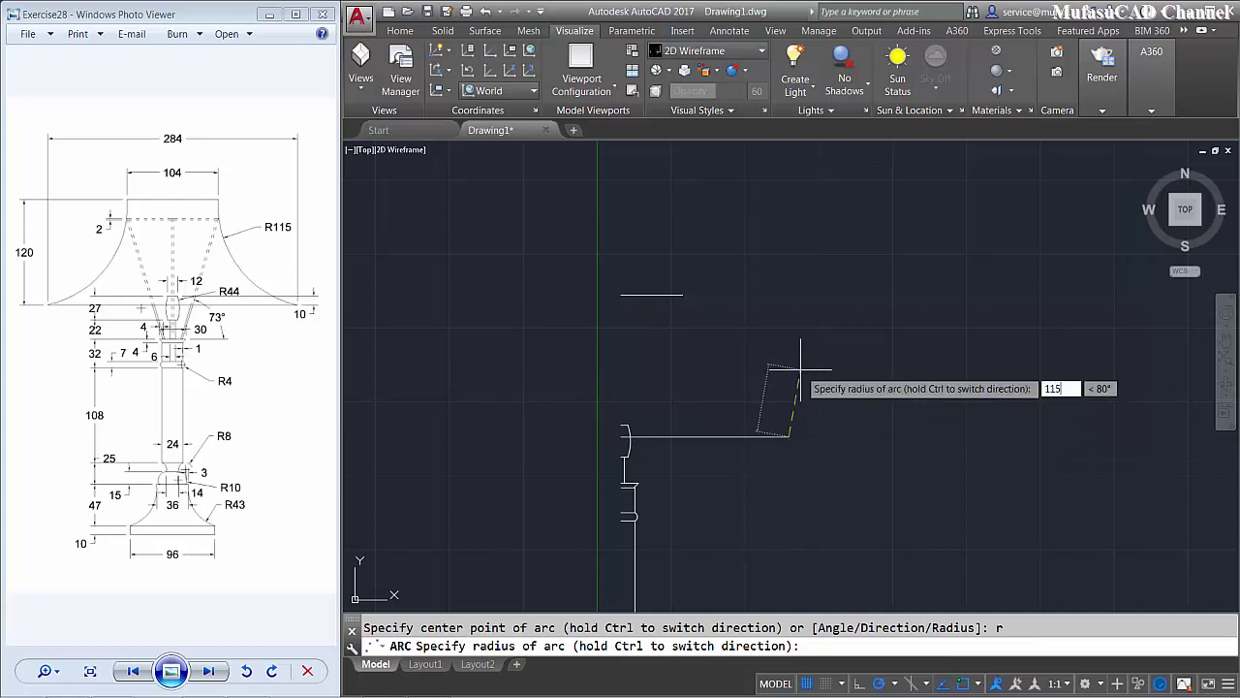
key("Return")
middle_click_drag(726, 336, 752, 359)
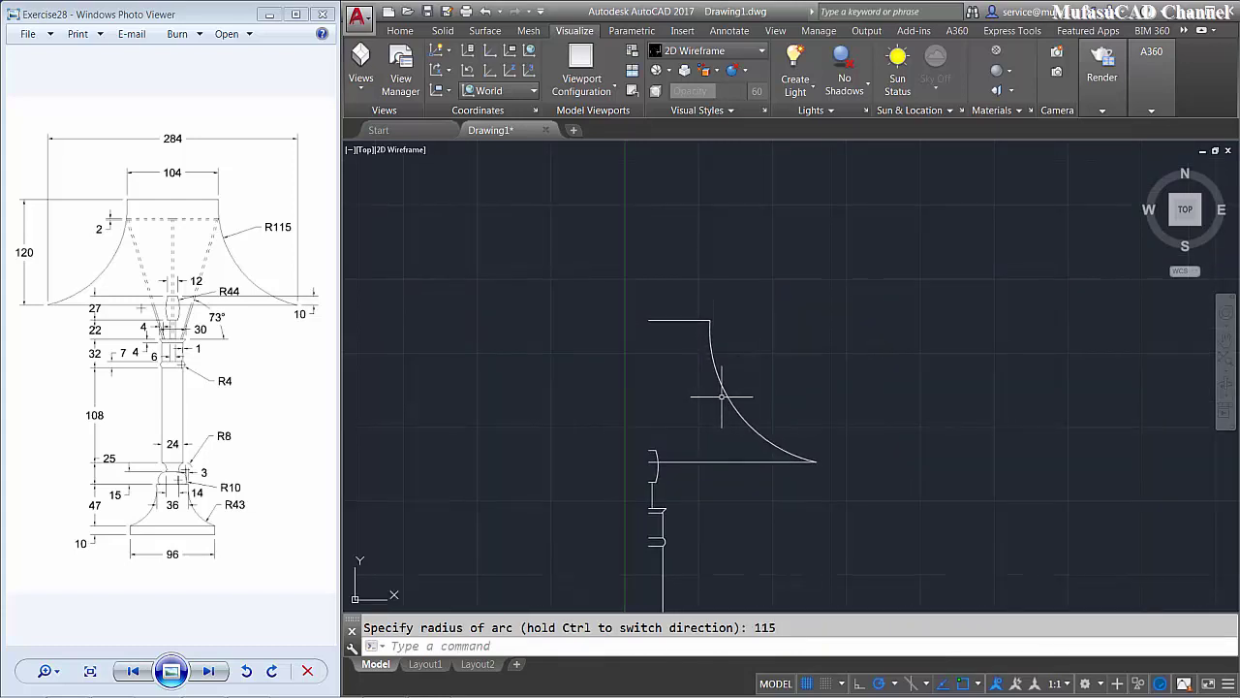
scroll(694, 382, "up", 2)
middle_click_drag(661, 443, 668, 366)
type("L")
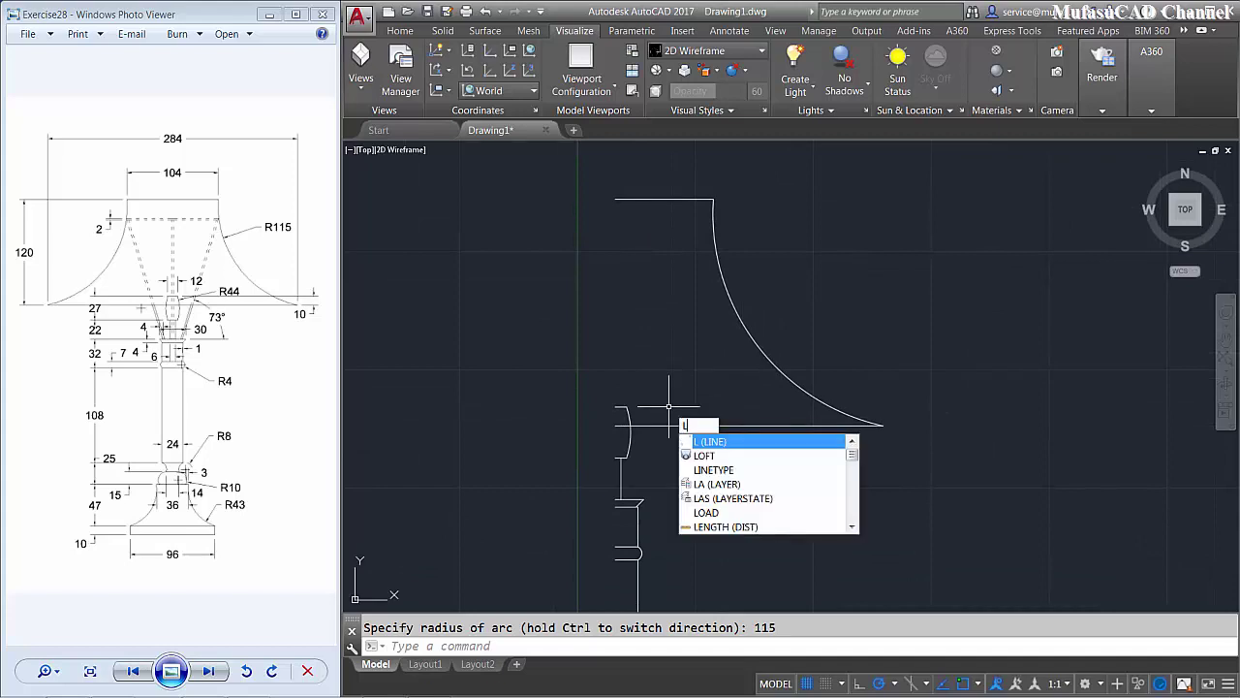
- Draw a long horizontal line starting 4 units left of the neck corner
key("Return")
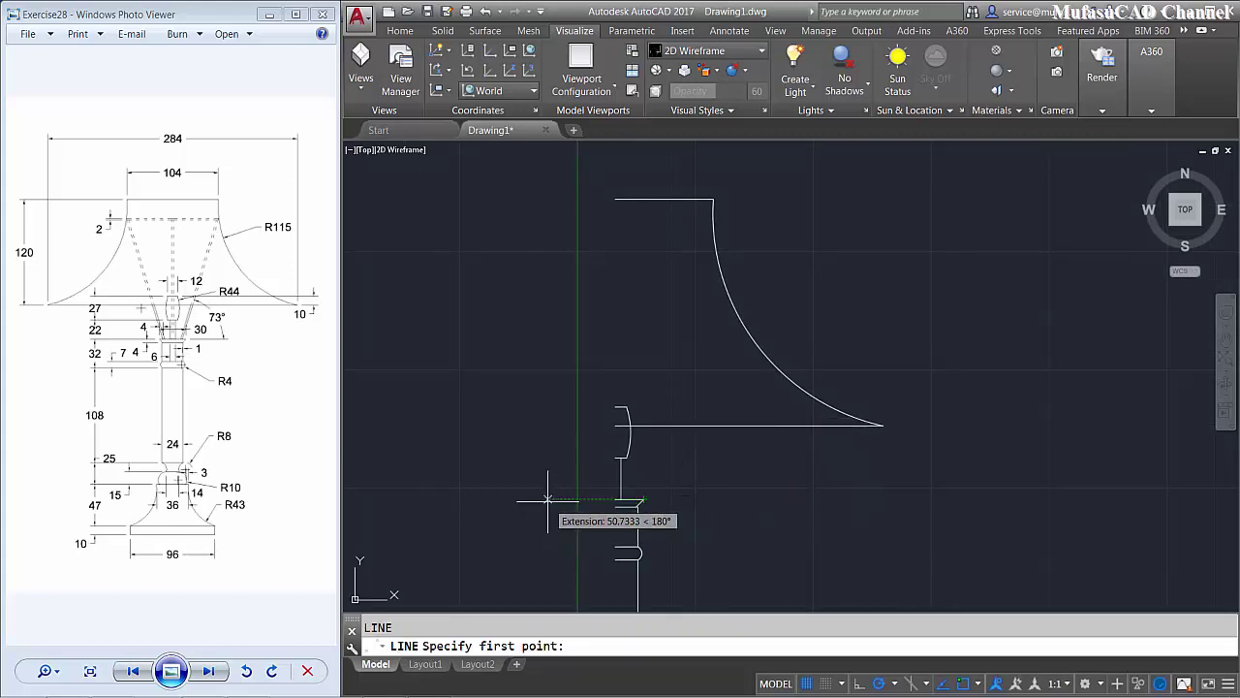
type("4")
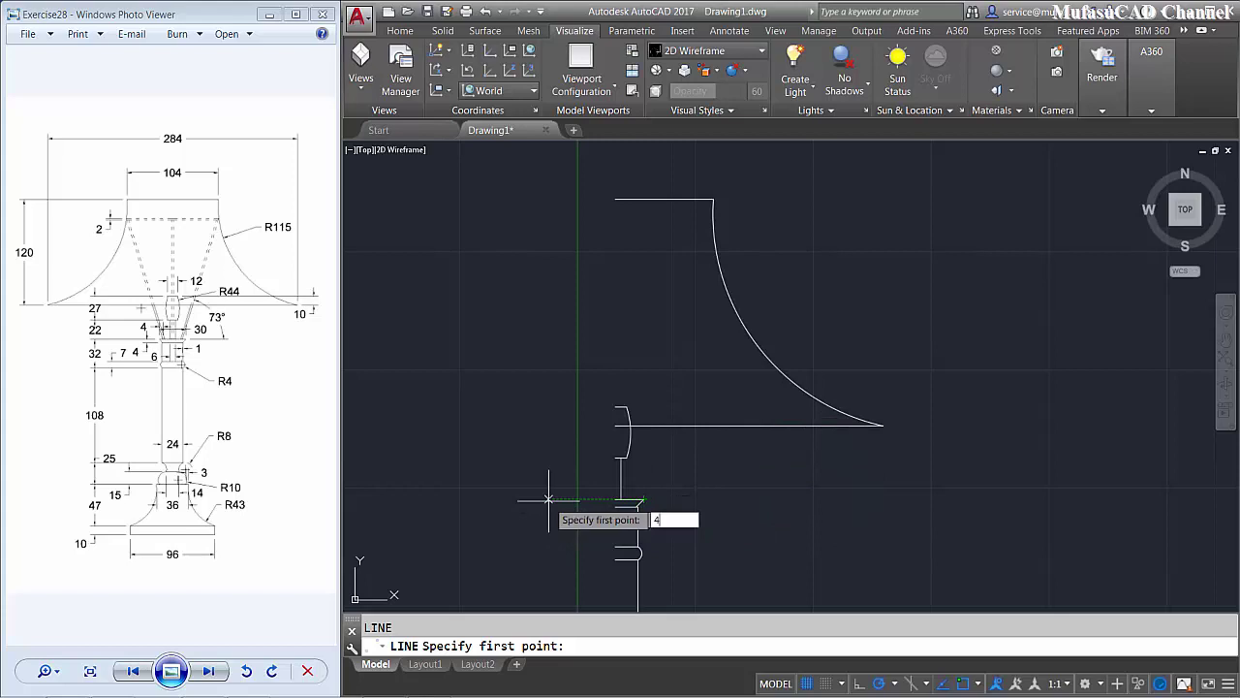
key("Return")
left_click(1049, 499)
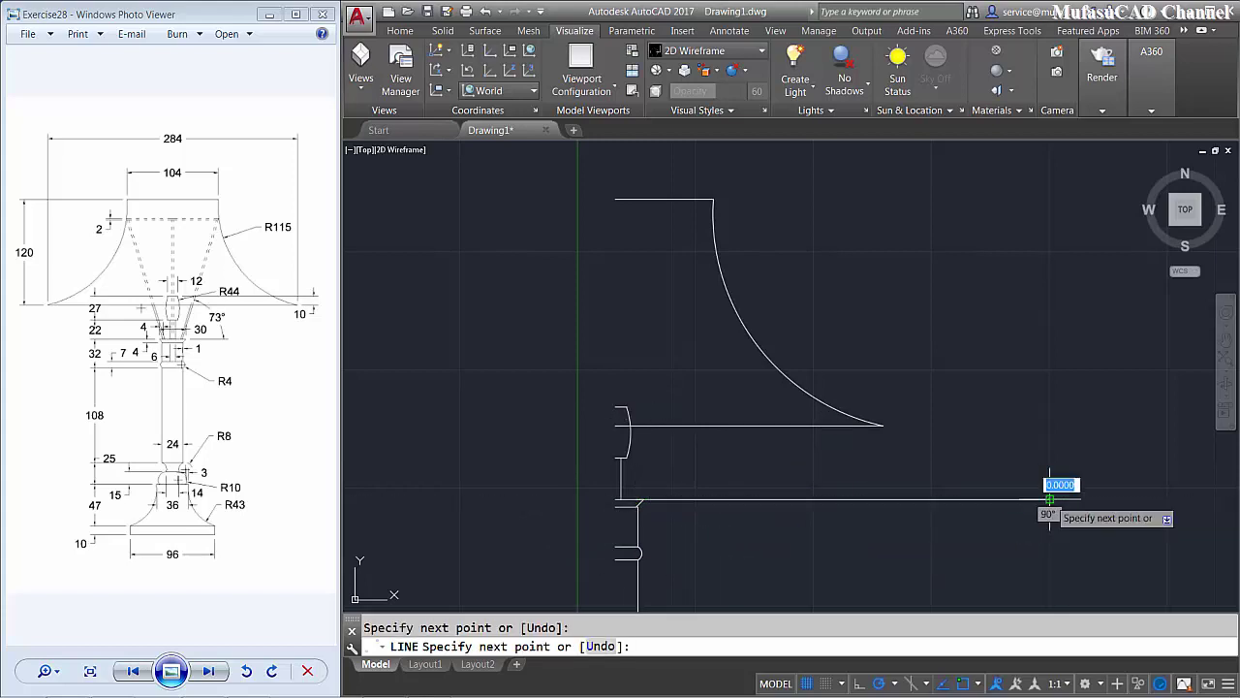
- Rotate the long line 73° about its left end
type("ro")
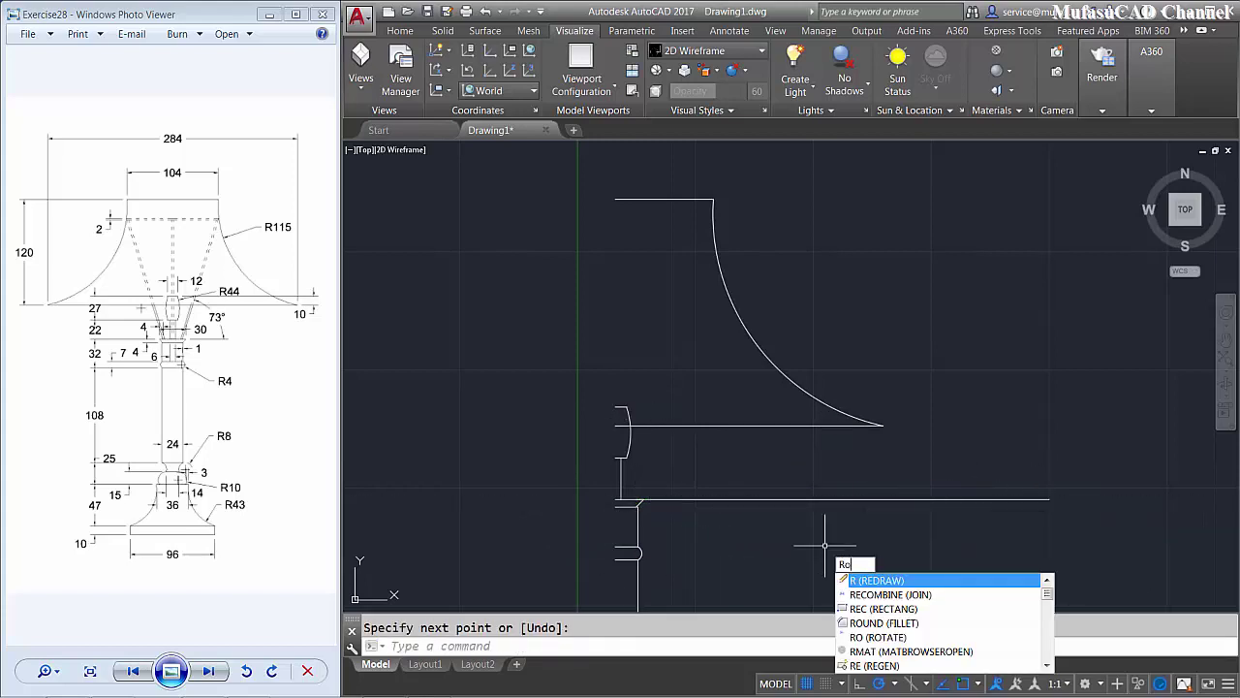
key("Return")
left_click(978, 475)
left_click(881, 540)
key("Return")
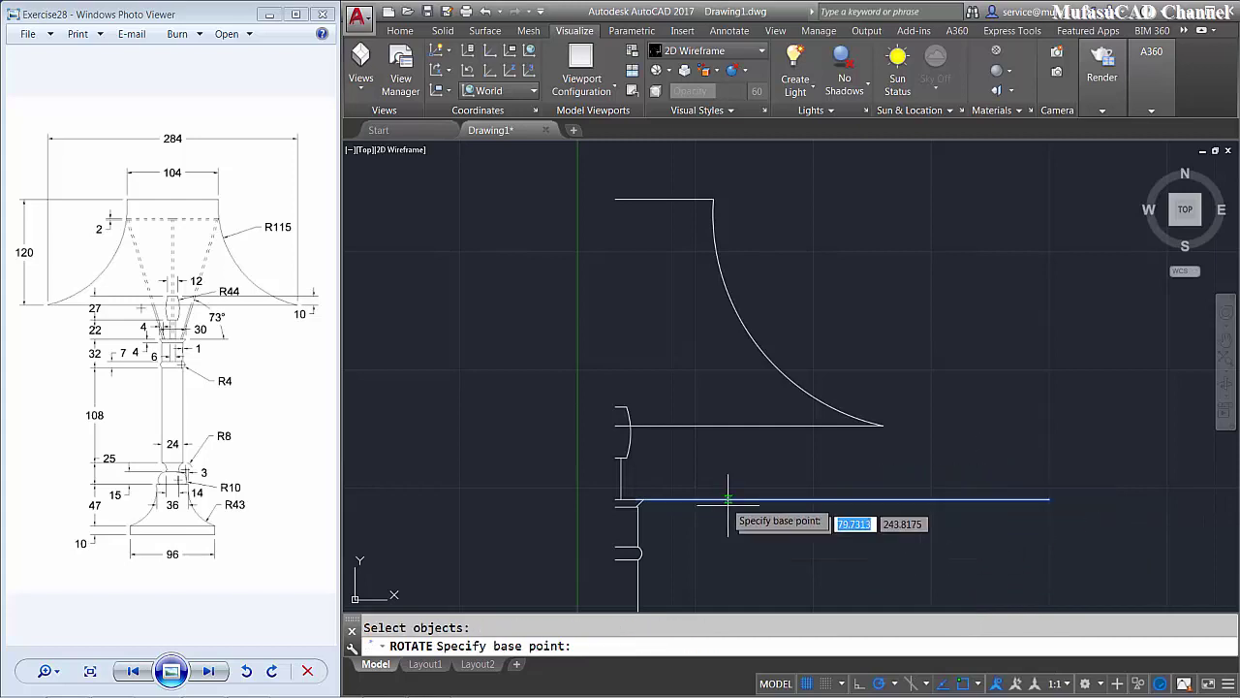
left_click(638, 499)
type("73")
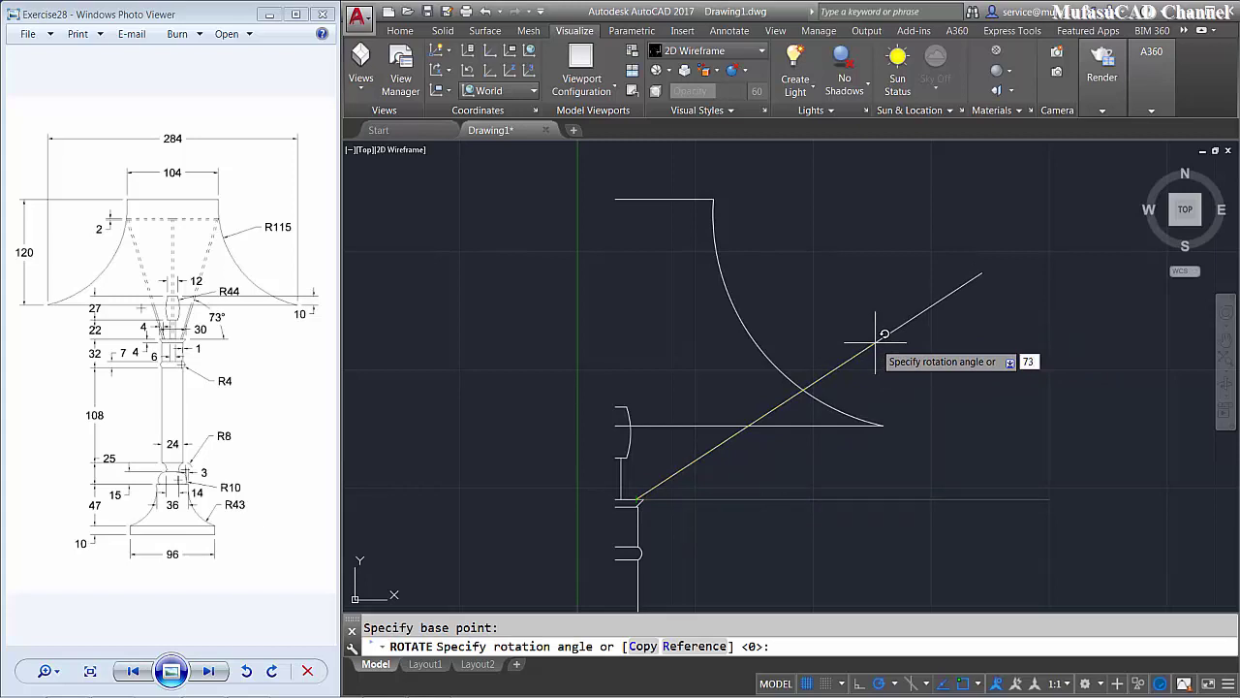
key("Return")
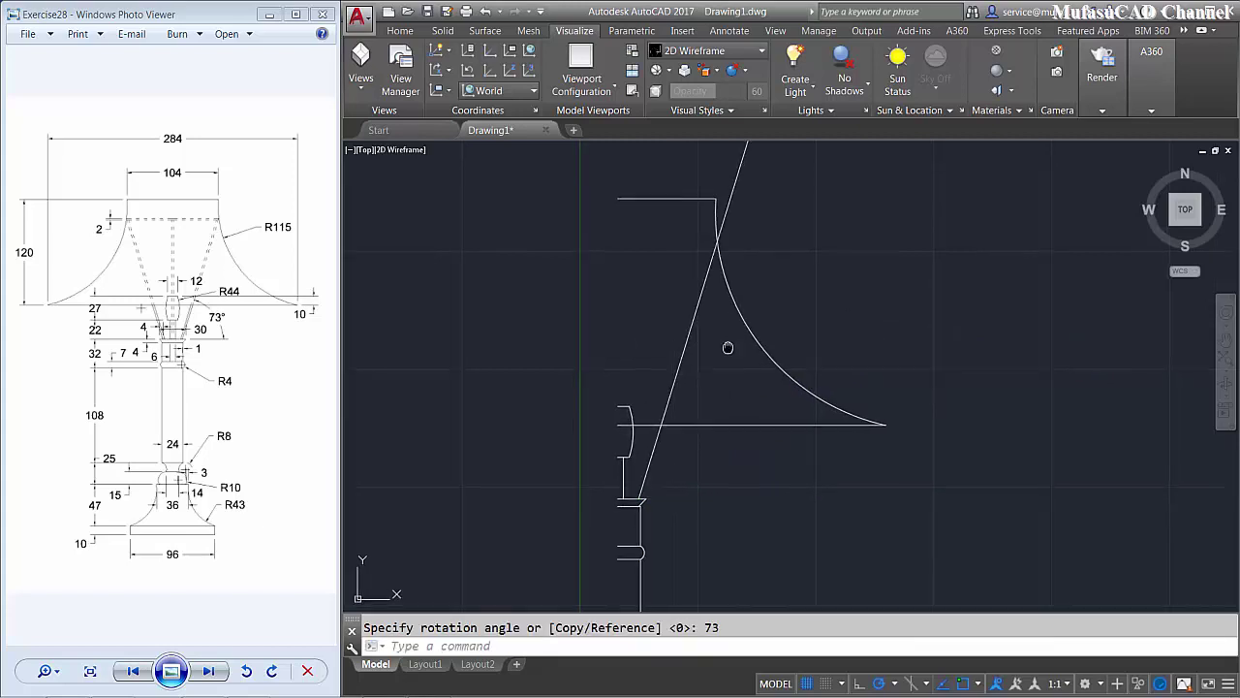
middle_click_drag(726, 346, 728, 425)
type("tr")
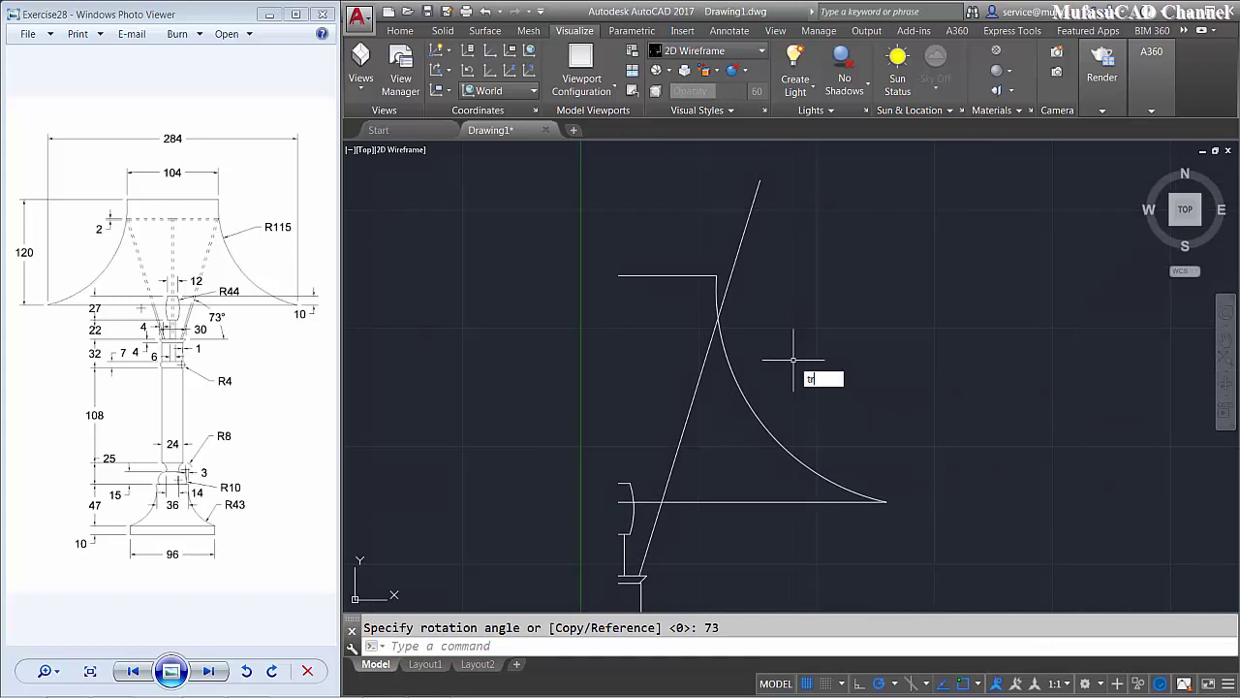
- Trim the slanted line where it extends above the R115 arc
key("Return")
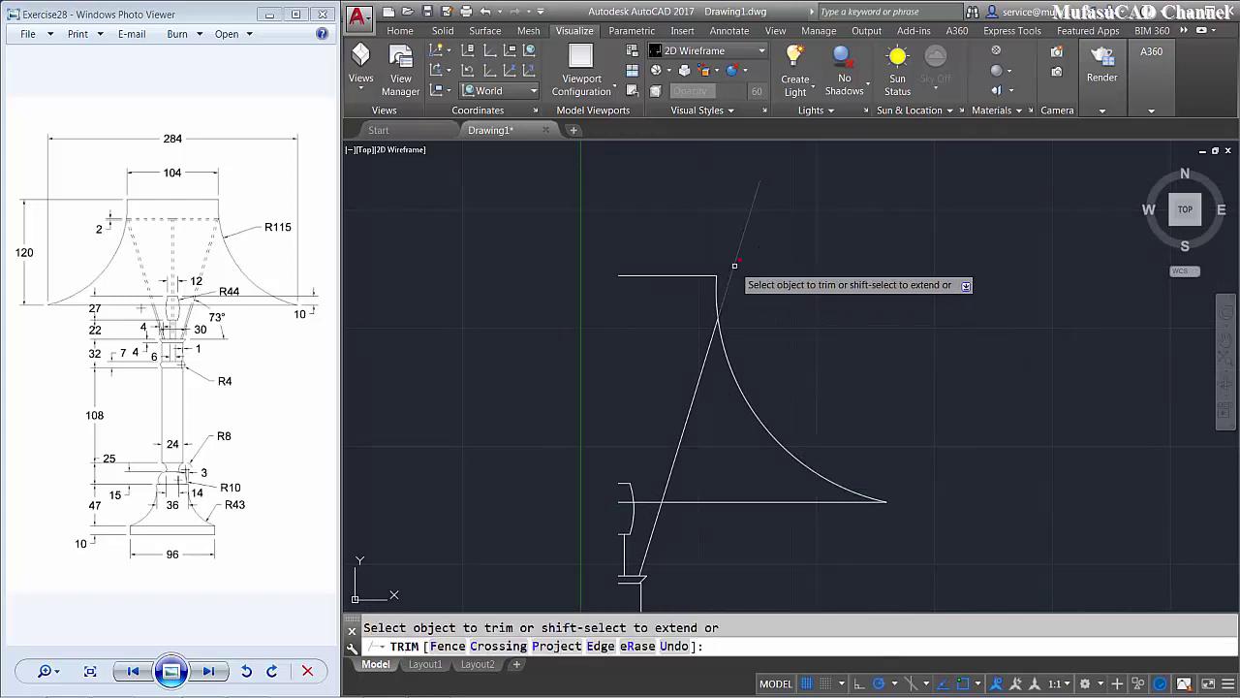
left_click(734, 261)
key("Return")
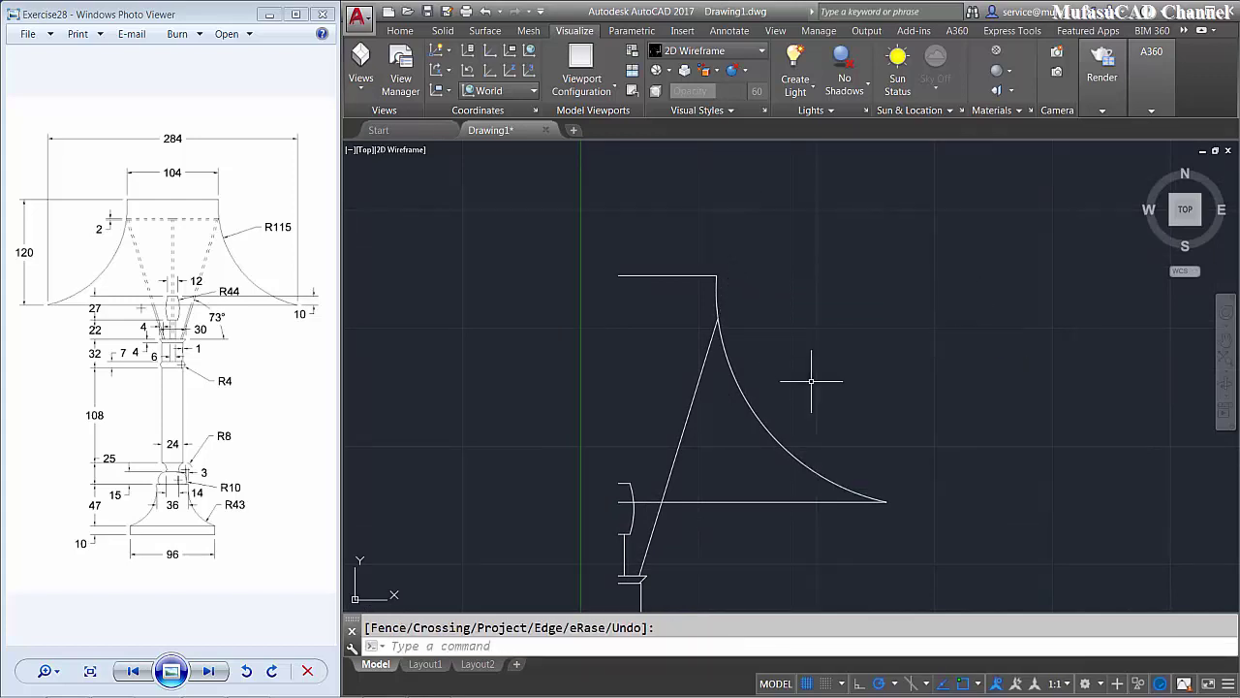
- Offset the slanted shade line by 2 units
type("of")
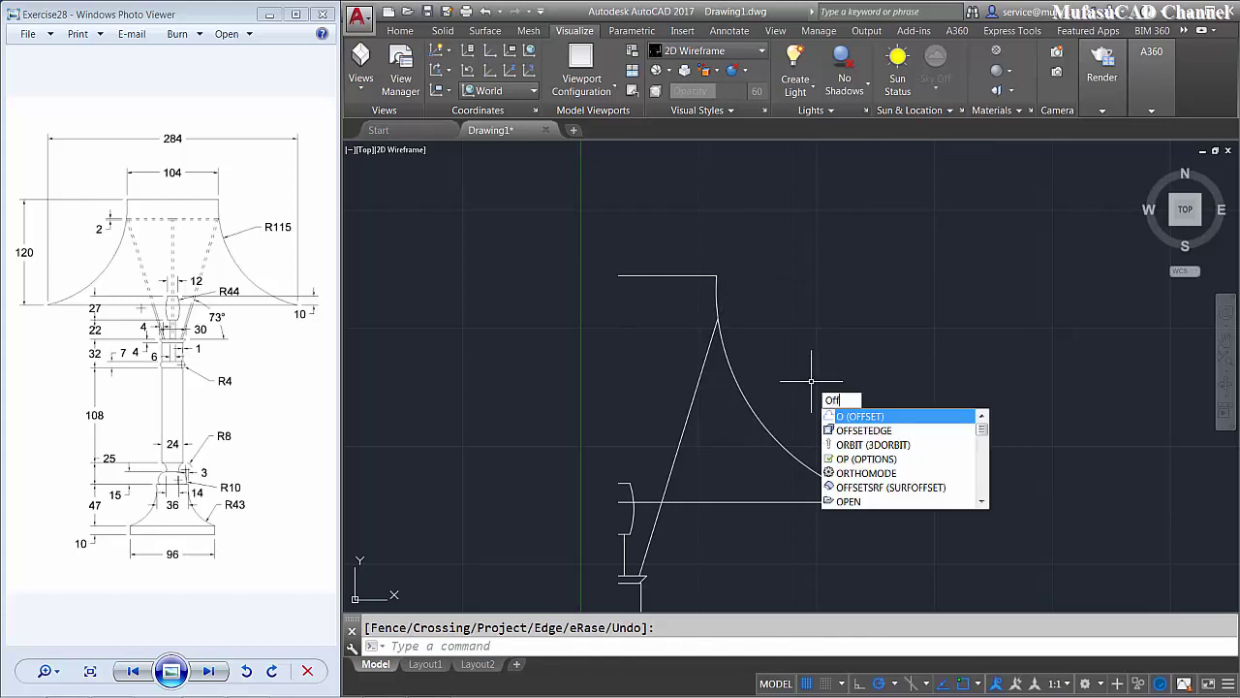
type("fse")
key("Return")
type("2")
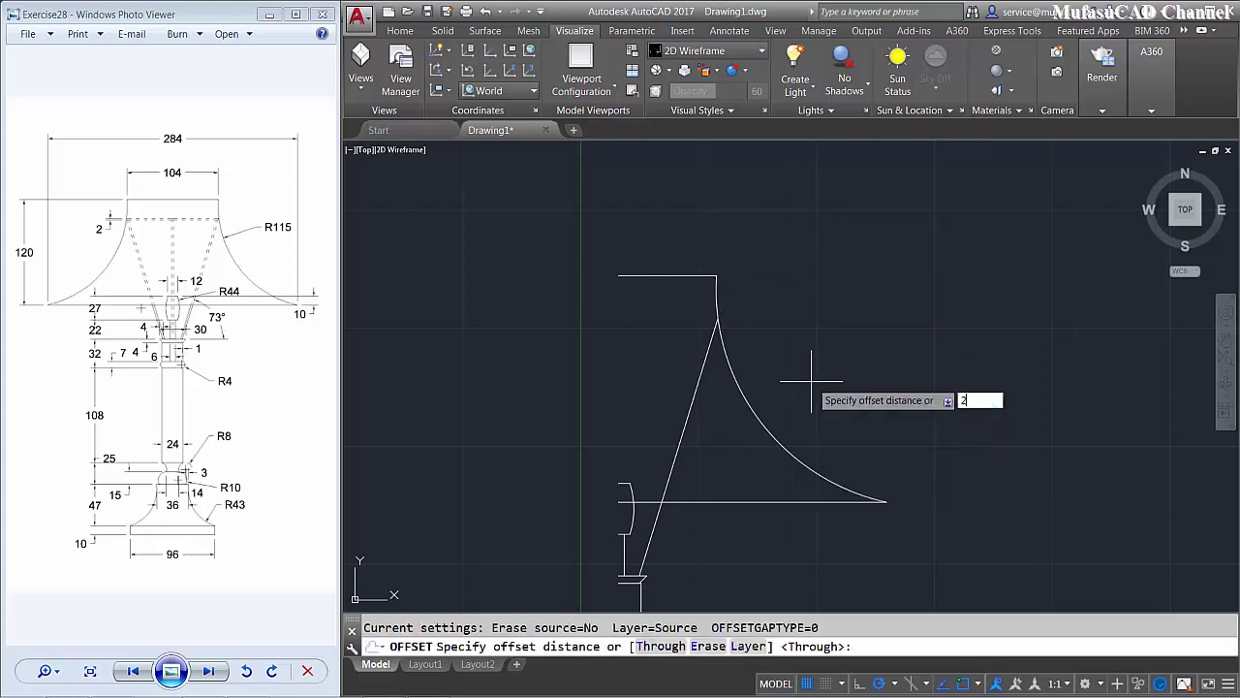
key("Return")
left_click(686, 412)
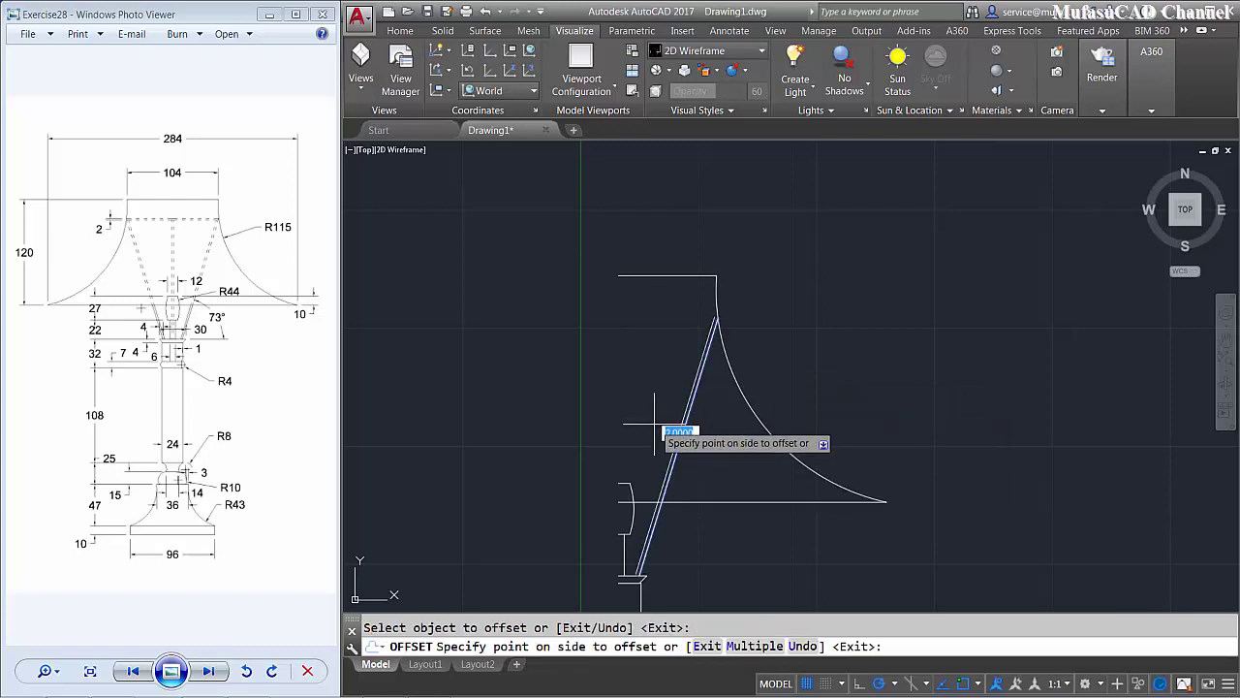
left_click(650, 418)
key("Return")
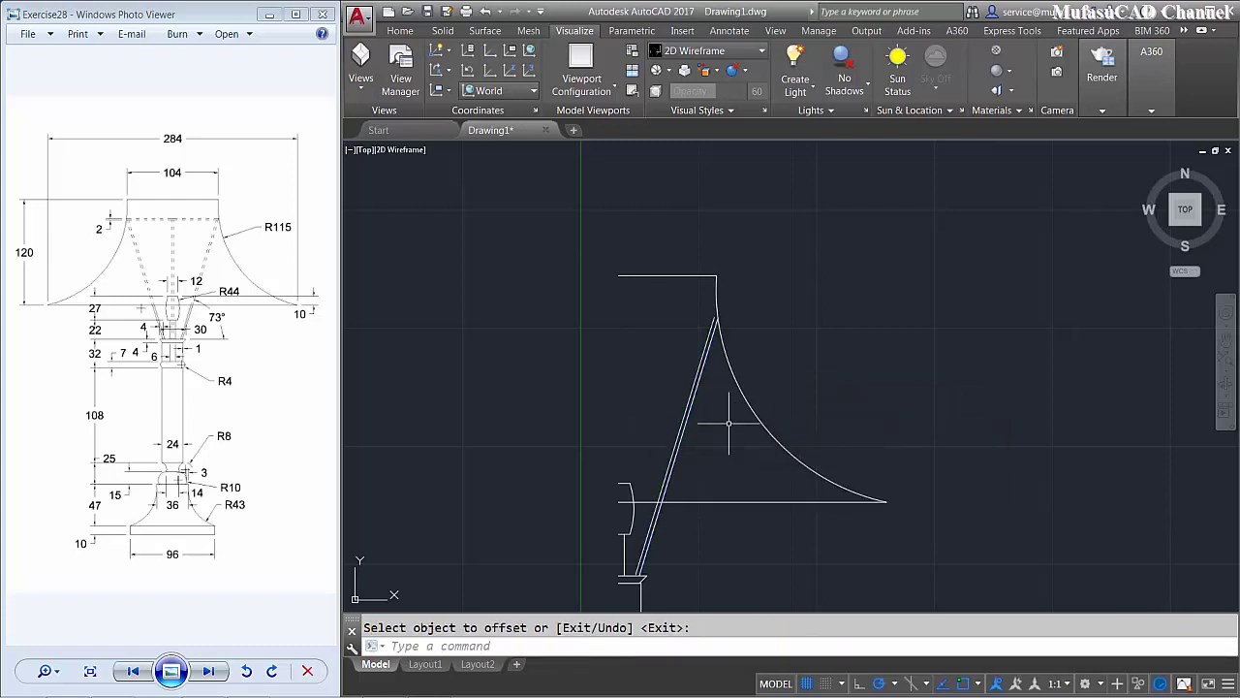
- Draw a horizontal line leftward from where the slanted line meets the arc
scroll(711, 318, "up", 2)
scroll(741, 326, "up", 2)
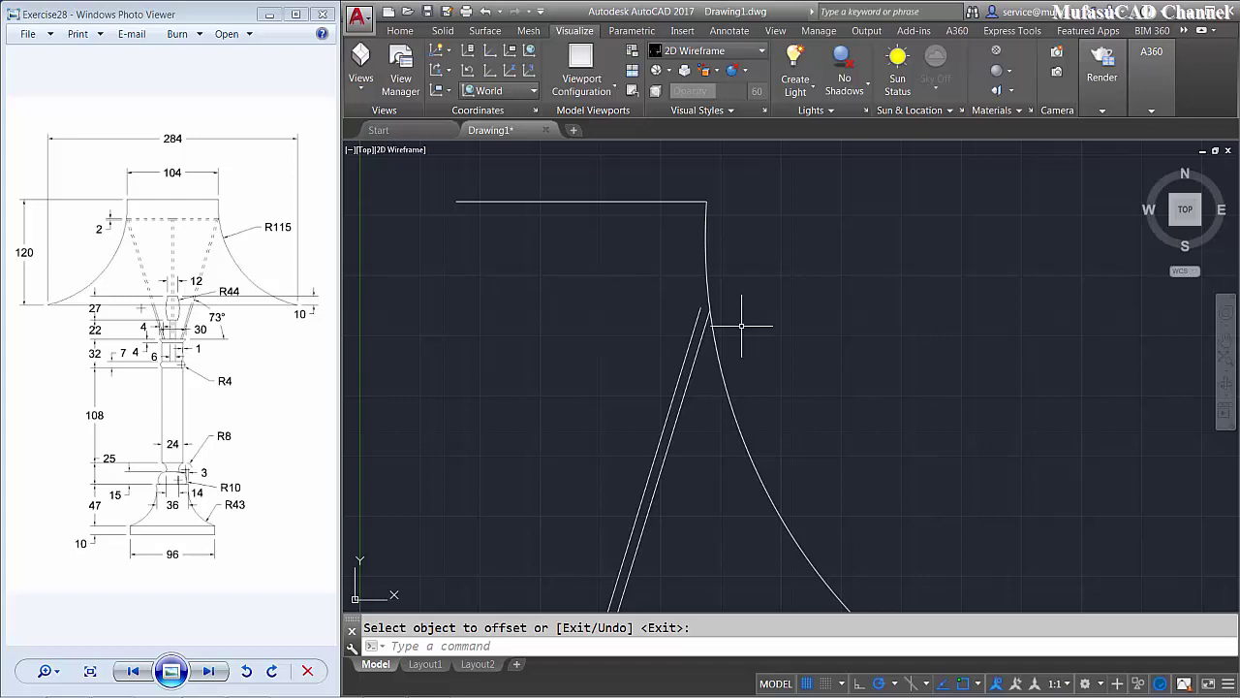
type("l")
key("Return")
left_click(709, 310)
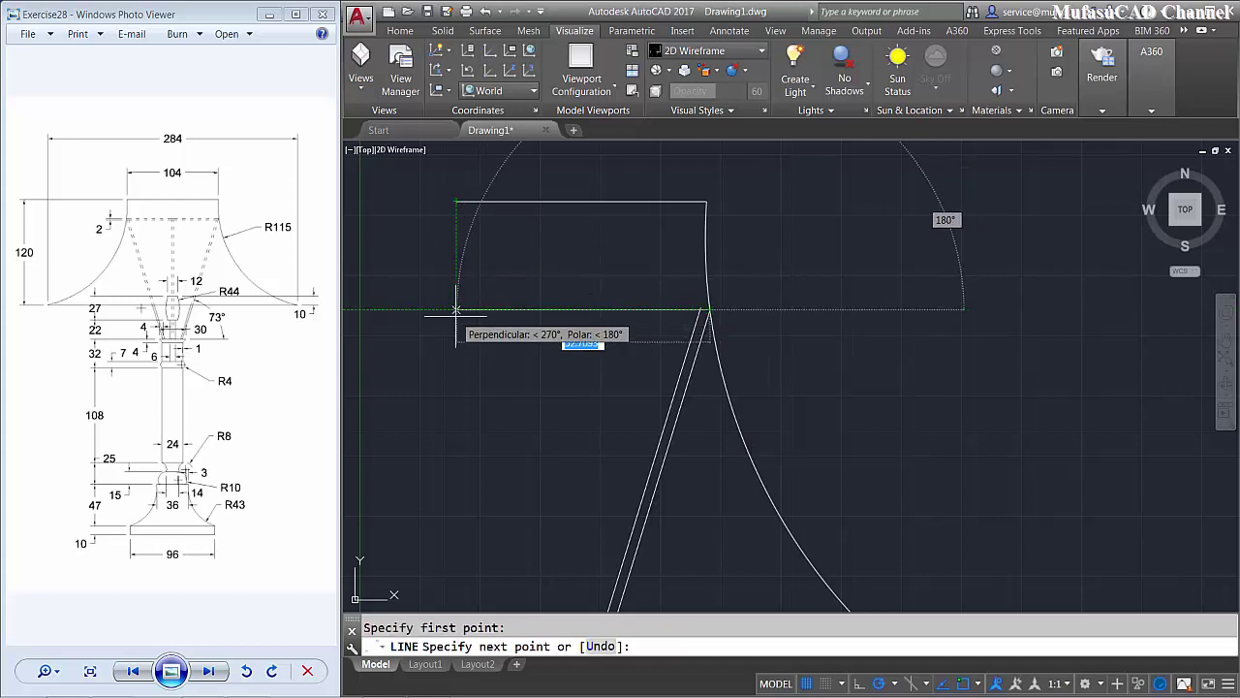
left_click(455, 310)
key("Return")
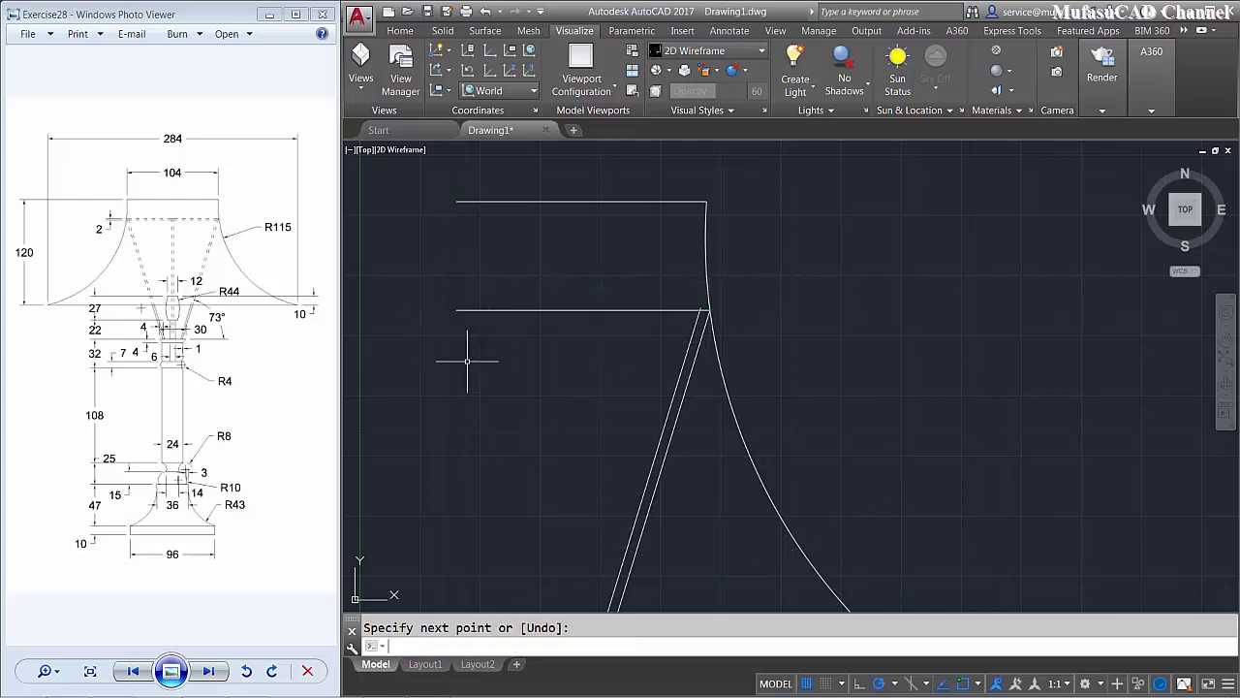
- Copy the horizontal line 2 units higher
type("co")
key("Return")
left_click(494, 279)
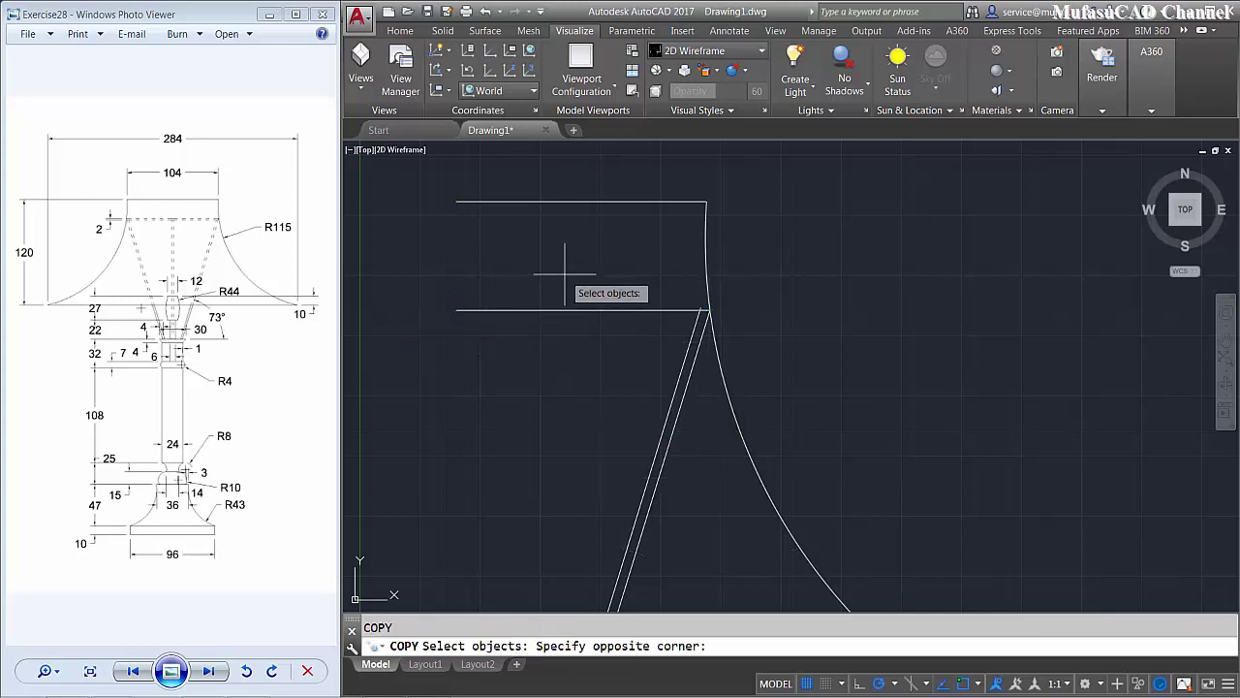
left_click(519, 370)
key("Return")
left_click(527, 407)
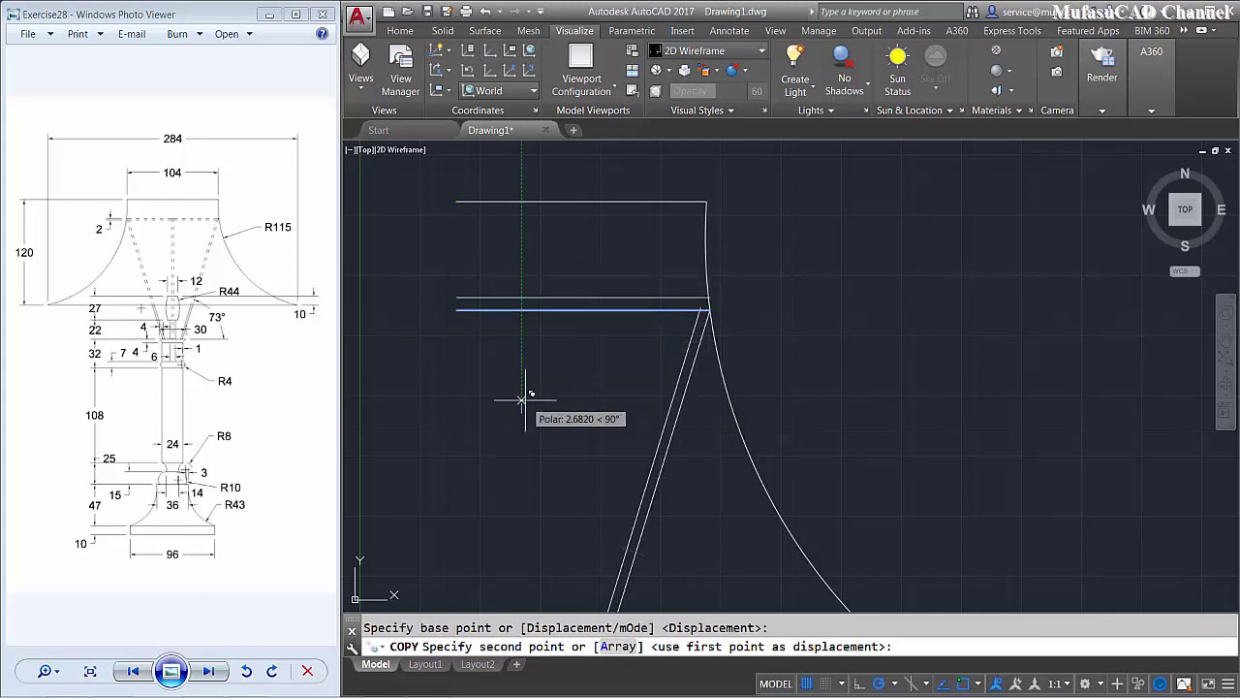
type("2.6820")
key("Return")
key("Return")
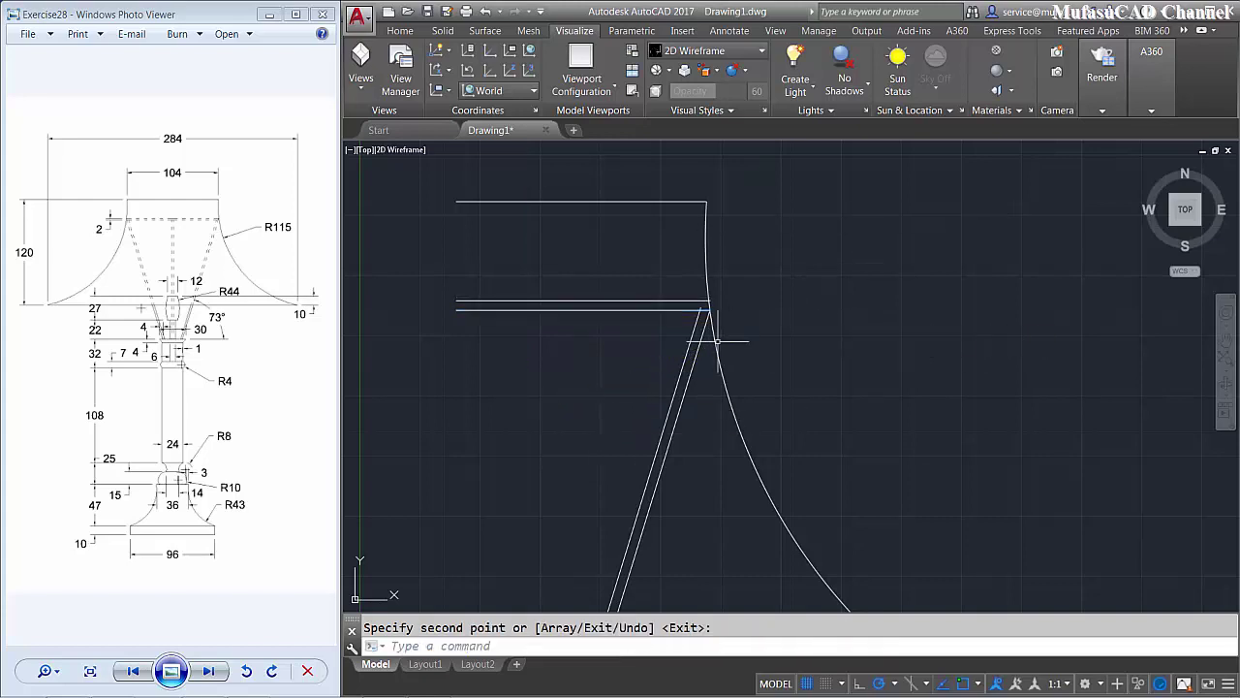
middle_click_drag(697, 427, 704, 353)
type("tr")
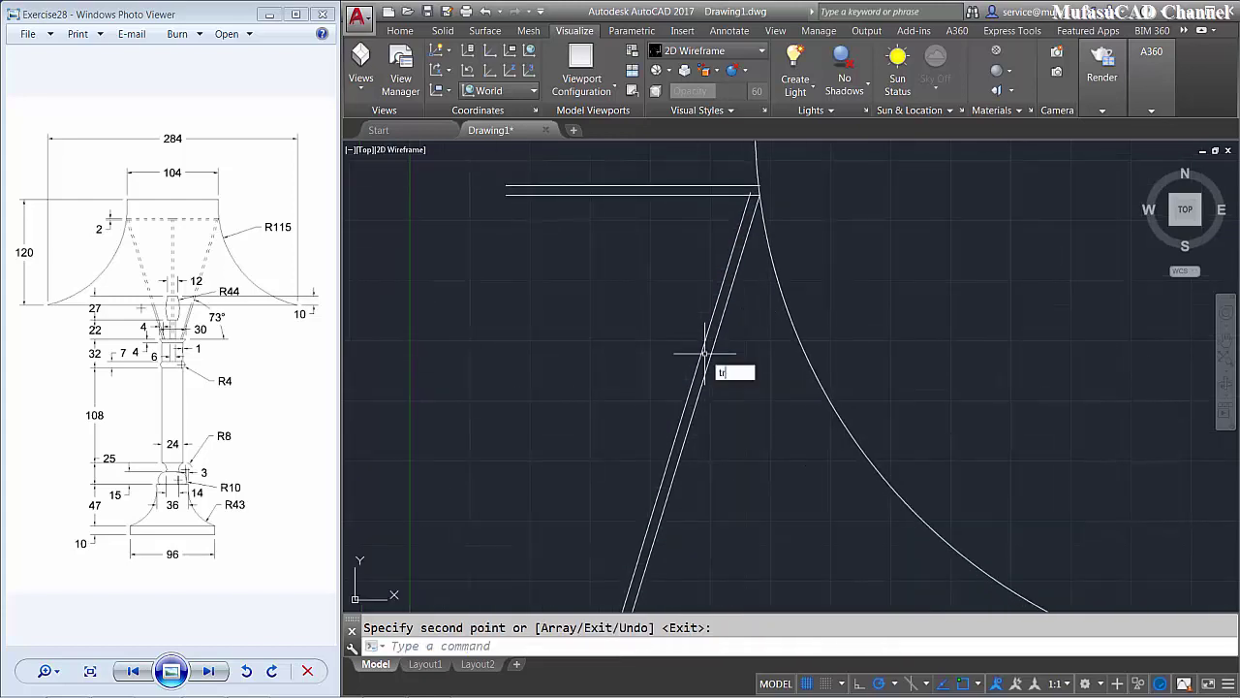
- Trim the slanted line's end above the horizontal line, using all edges
key("Return")
key("Return")
scroll(737, 199, "up", 3)
scroll(718, 208, "up", 2)
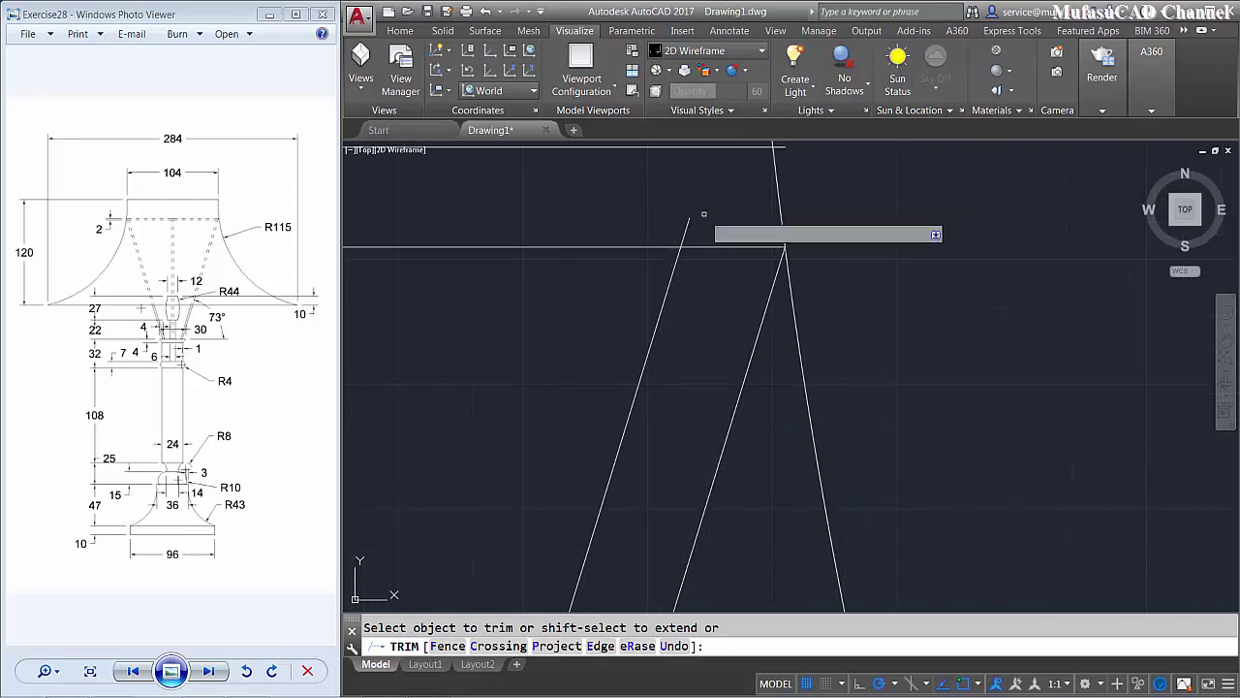
left_click(687, 227)
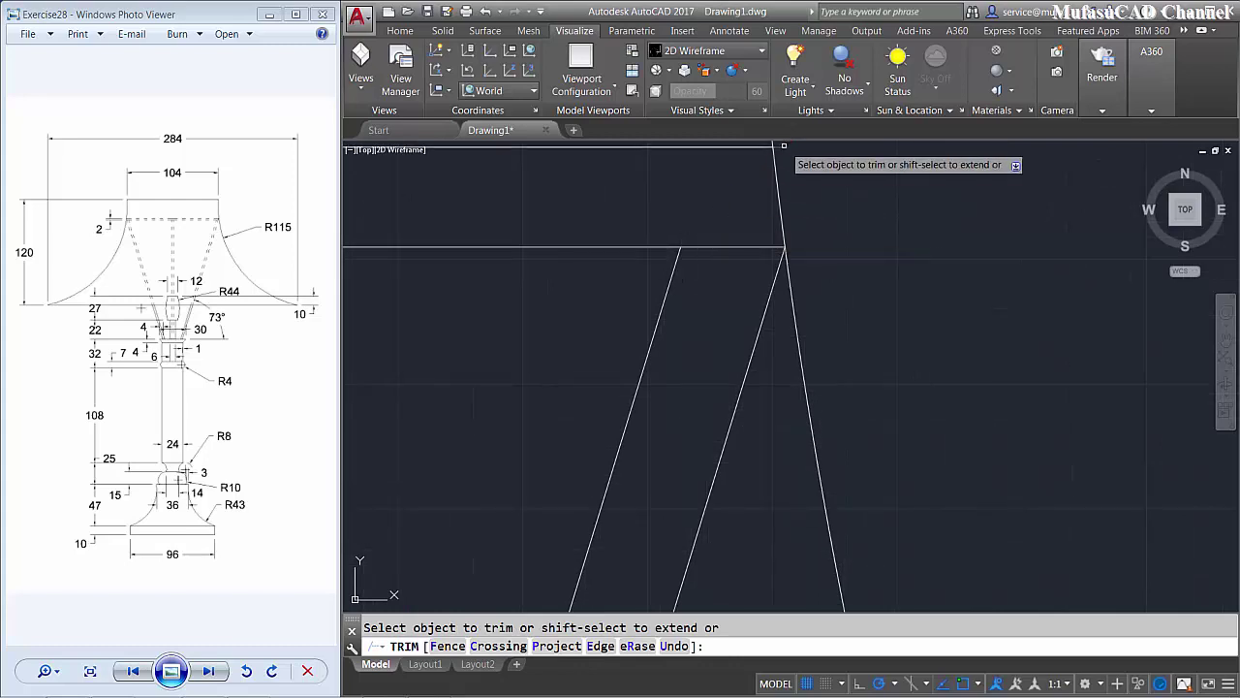
- Trim the remaining doubled slanted segments beneath the arc inside the shade
scroll(749, 314, "down", 1)
scroll(659, 443, "down", 2)
scroll(610, 460, "up", 2)
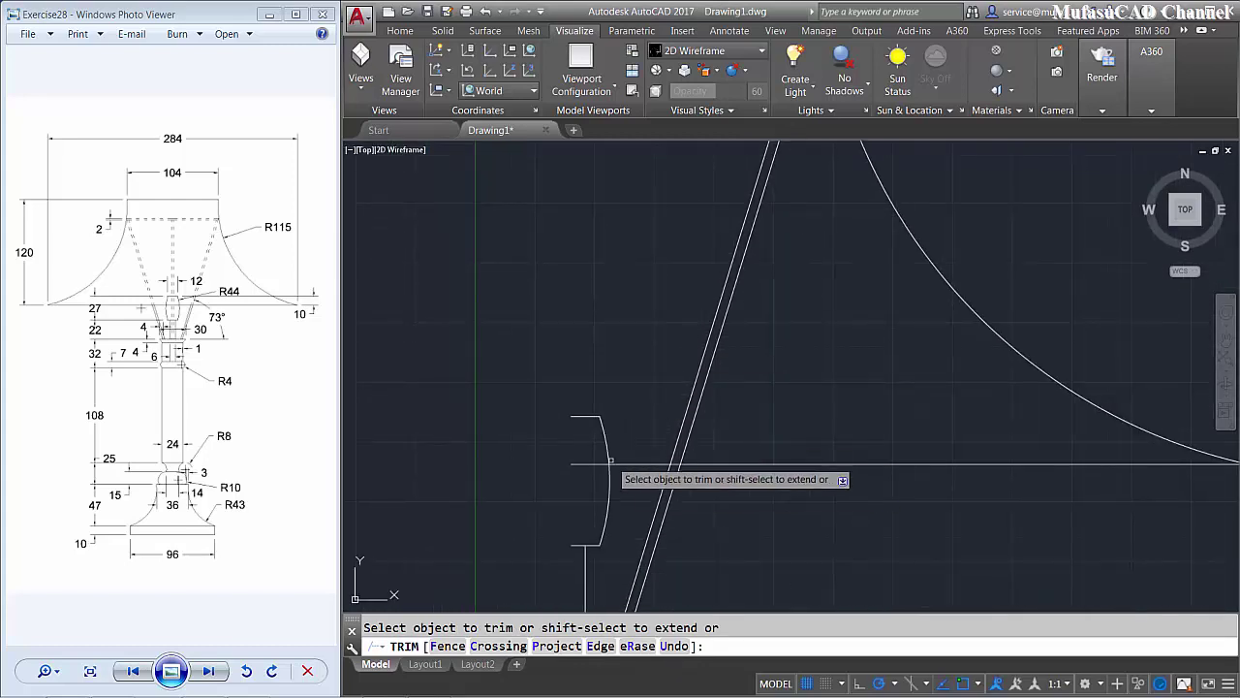
scroll(611, 462, "down", 1)
scroll(610, 461, "down", 1)
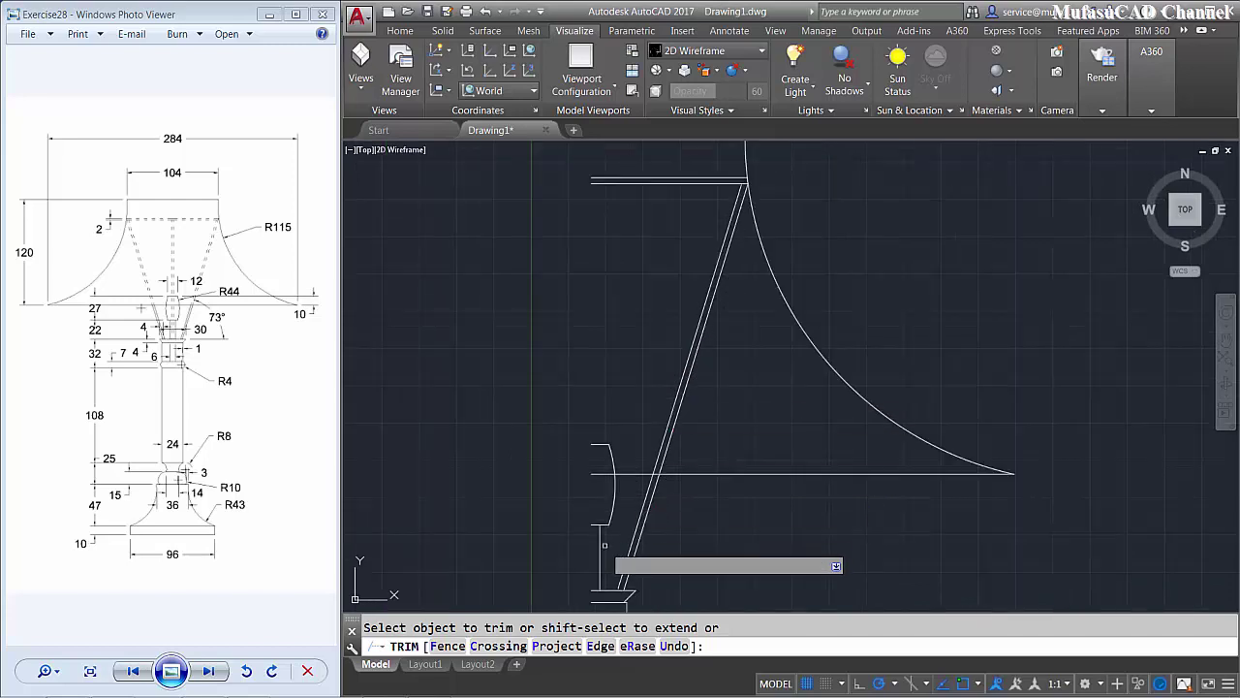
scroll(605, 544, "up", 3)
scroll(669, 388, "up", 2)
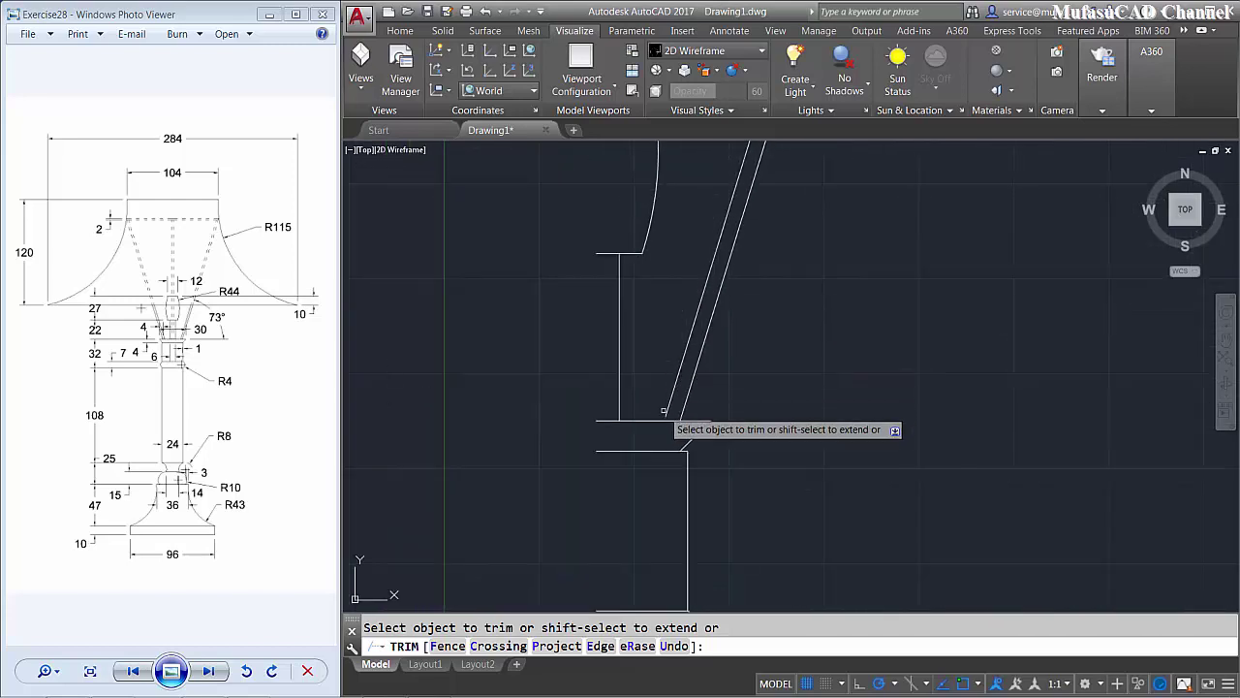
scroll(759, 362, "up", 1)
scroll(754, 330, "down", 2)
scroll(723, 395, "down", 1)
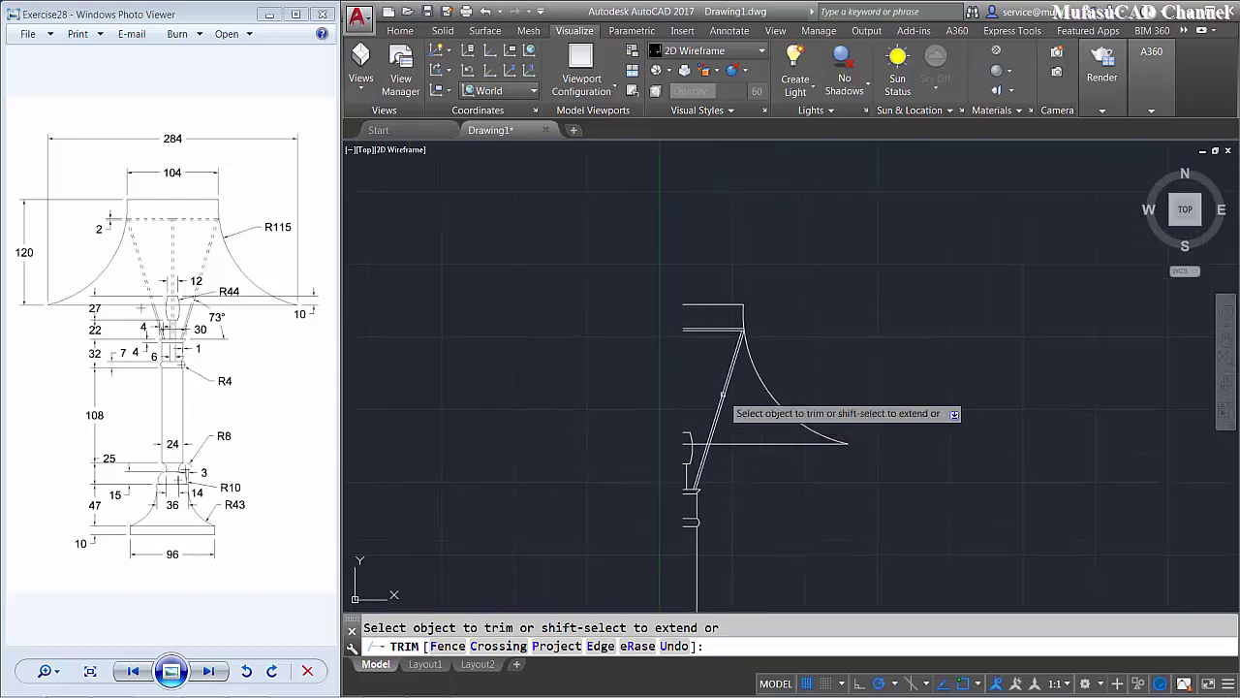
scroll(722, 395, "up", 2)
left_click(742, 393)
left_click(694, 360)
scroll(729, 397, "down", 2)
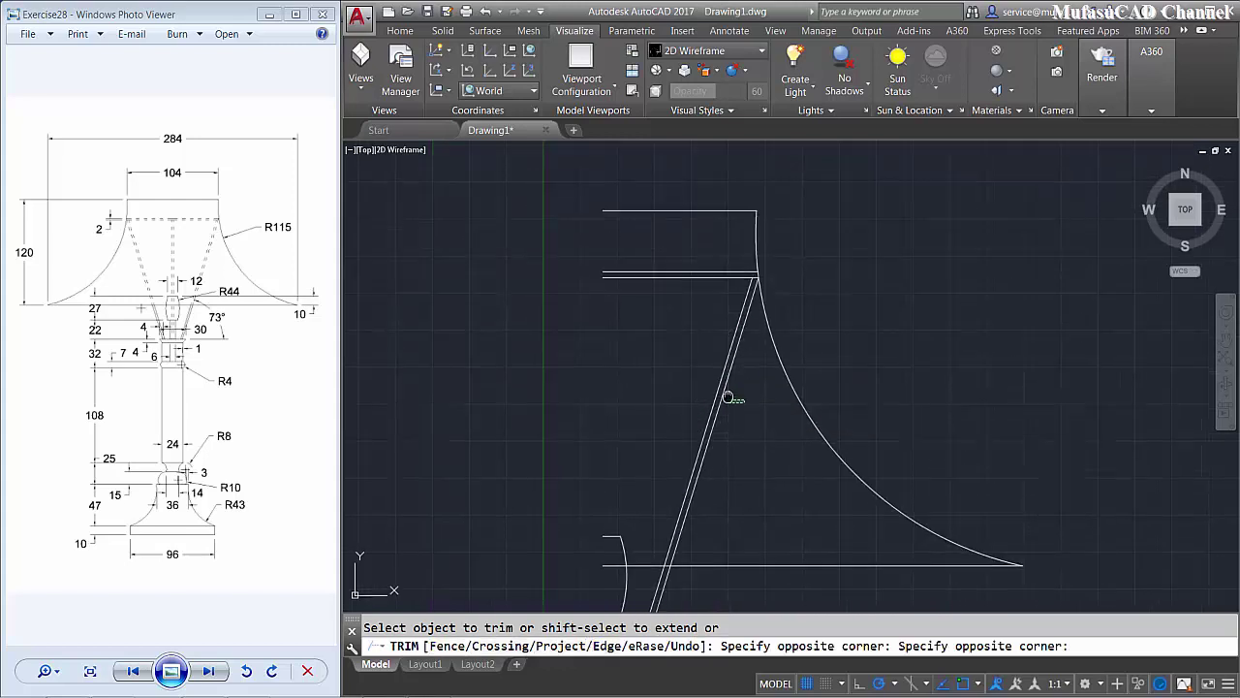
left_click(694, 349)
left_click(712, 368)
middle_click_drag(678, 455, 669, 421)
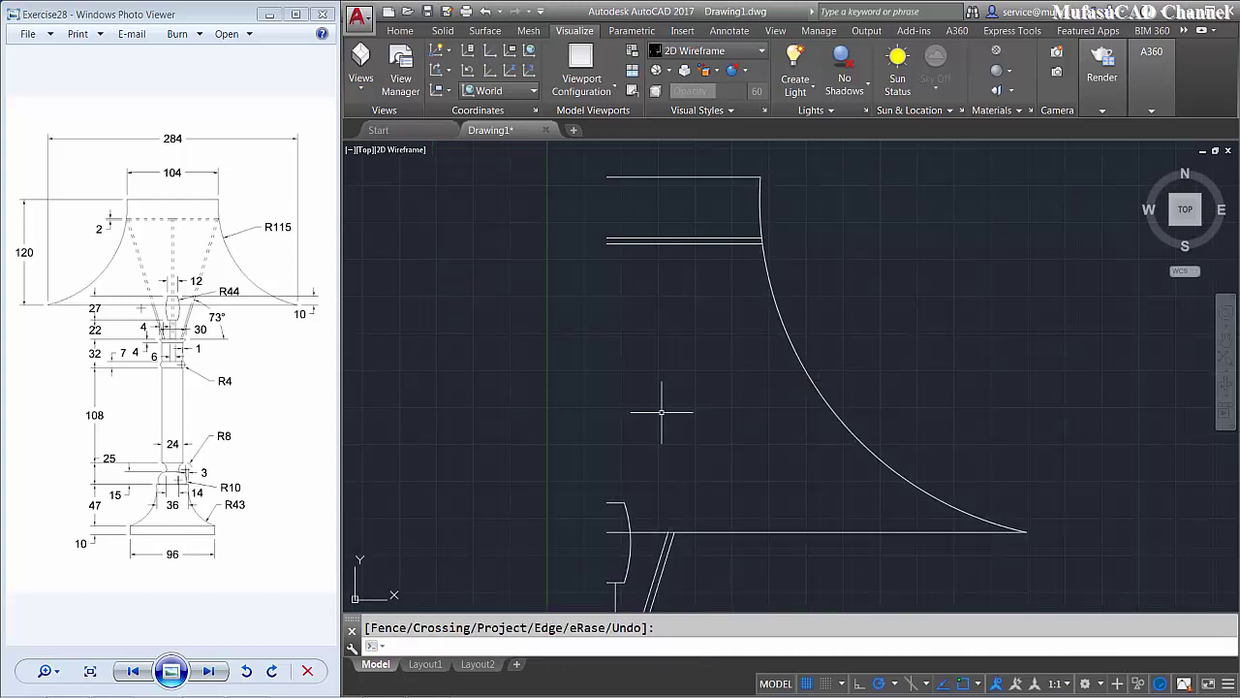
- Draw the slanted shade line from the lower intersection to where the arc meets the horizontal line
key("Escape")
type("l")
key("Return")
left_click(670, 532)
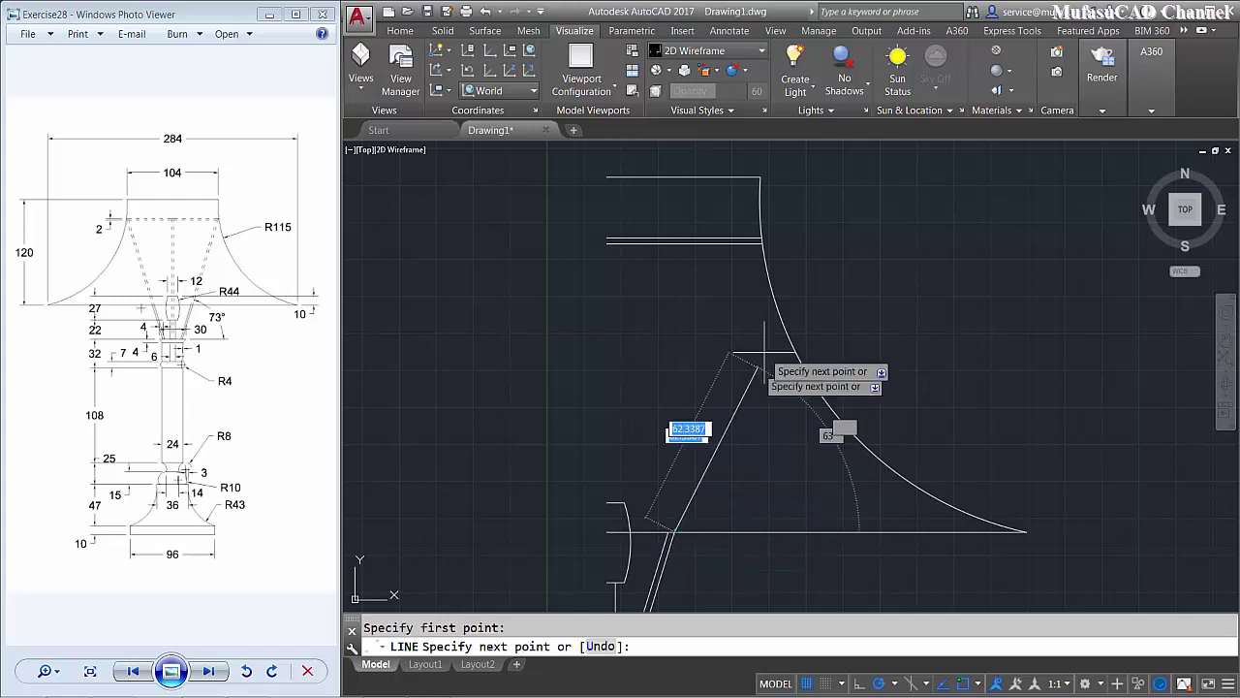
scroll(795, 291, "up", 2)
left_click(684, 313)
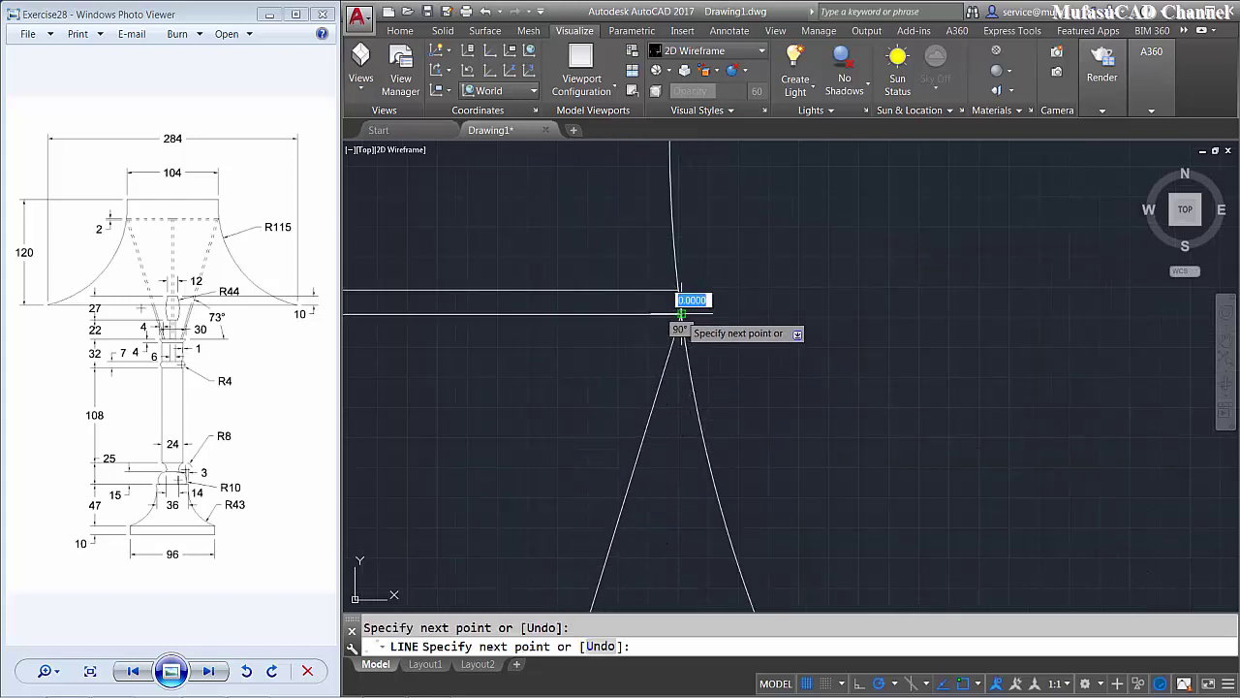
key("Escape")
key("ctrl+z")
key("ctrl+y")
scroll(709, 318, "down", 2)
scroll(708, 354, "down", 3)
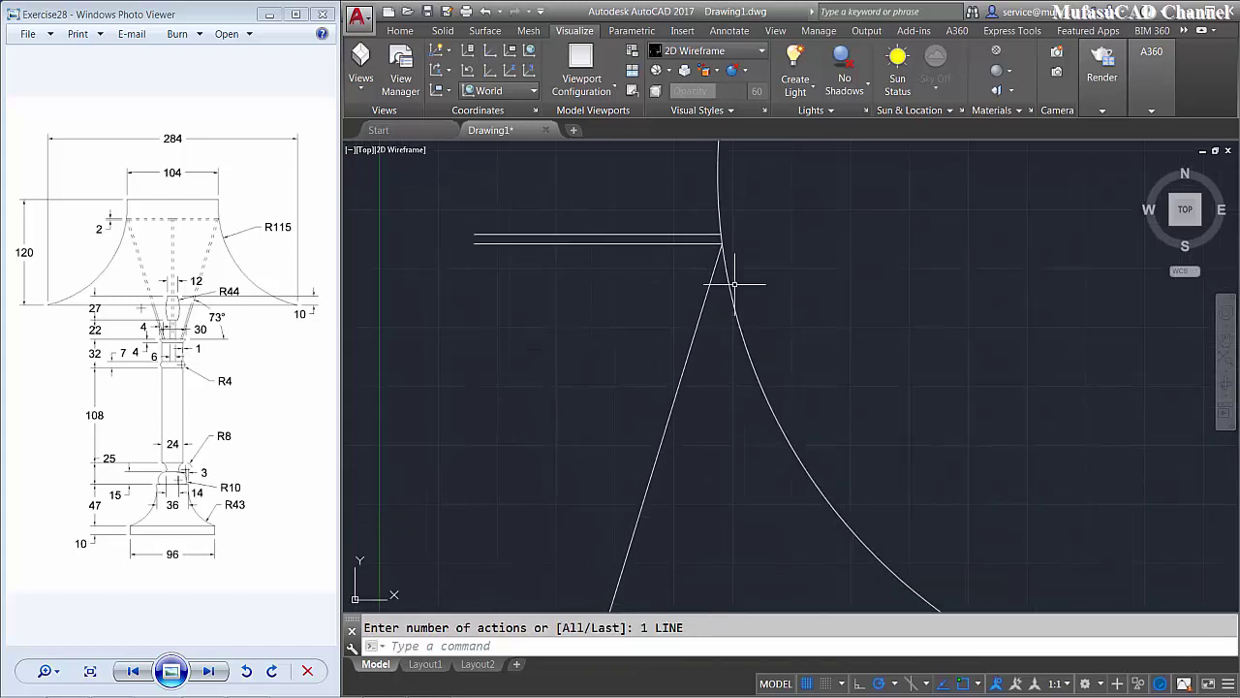
- Copy the new slanted line 2 units to the left to form a double line
type("co")
key("Return")
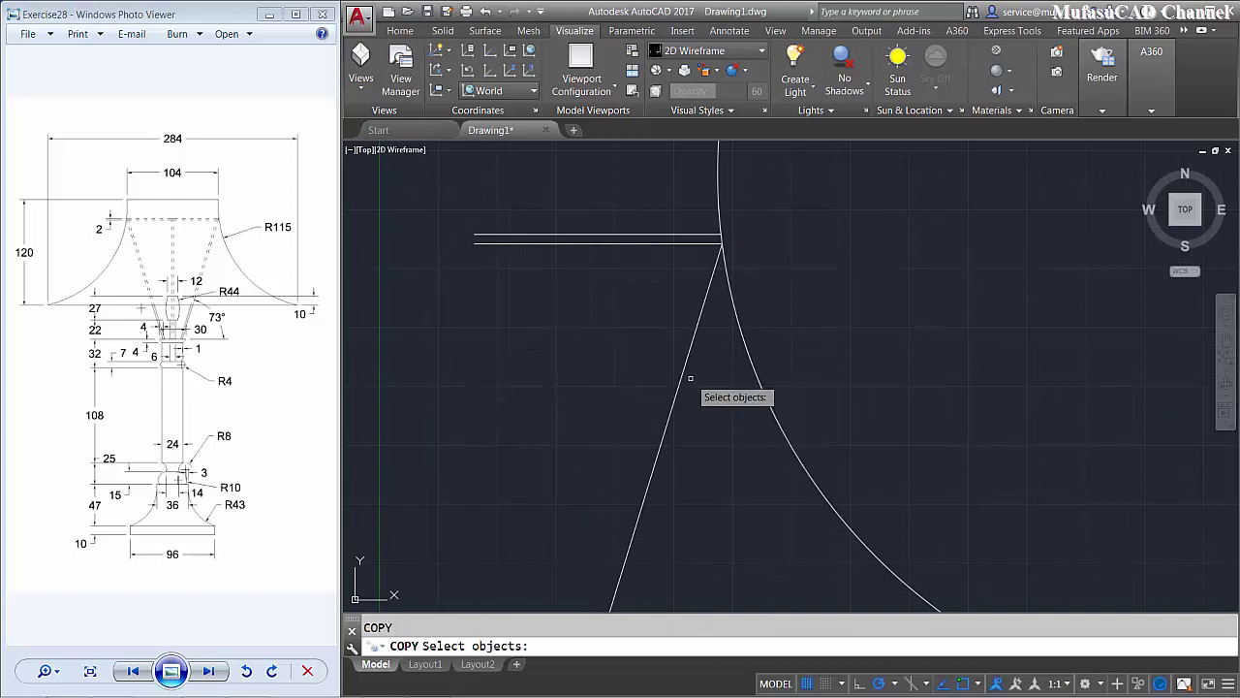
left_click(700, 378)
left_click(630, 388)
key("Return")
left_click(630, 387)
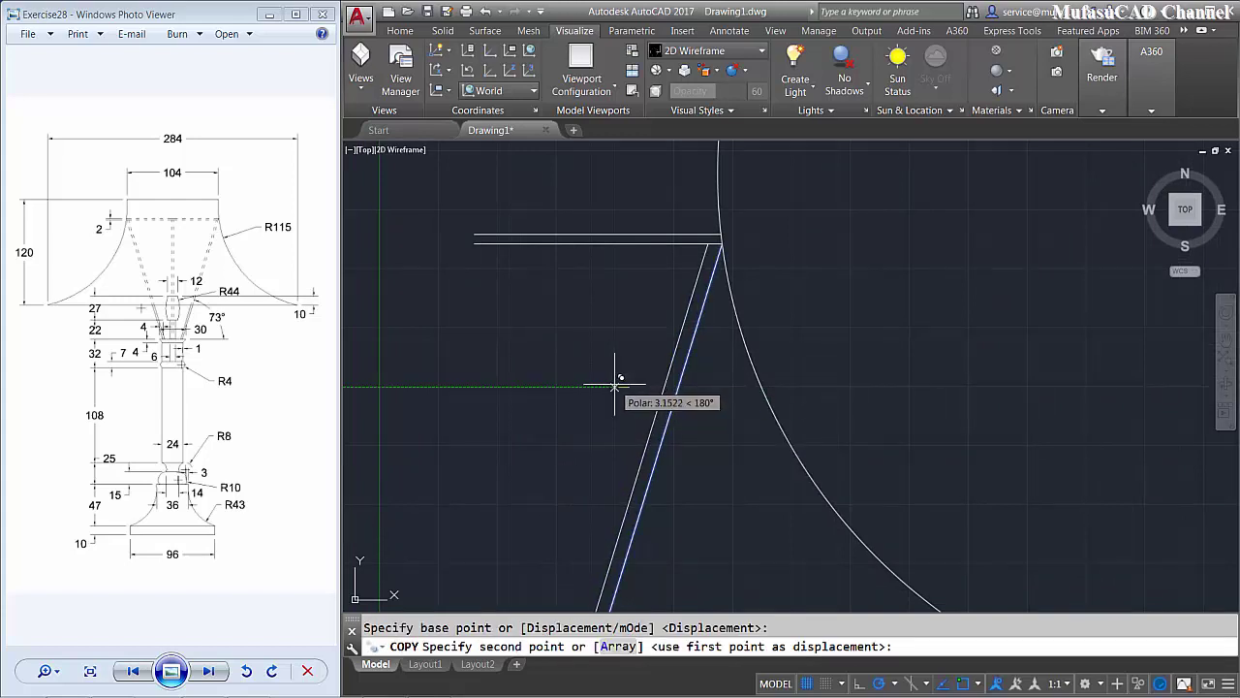
type("2")
key("Return")
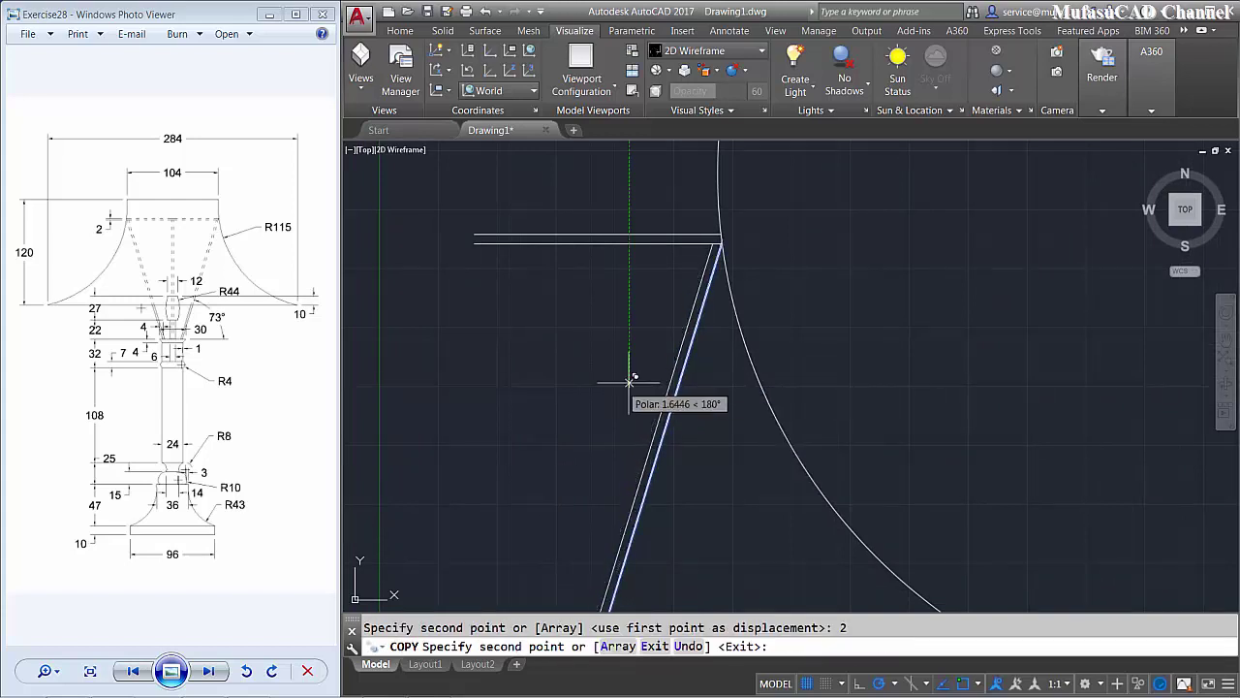
key("ctrl+z")
scroll(823, 230, "down", 3)
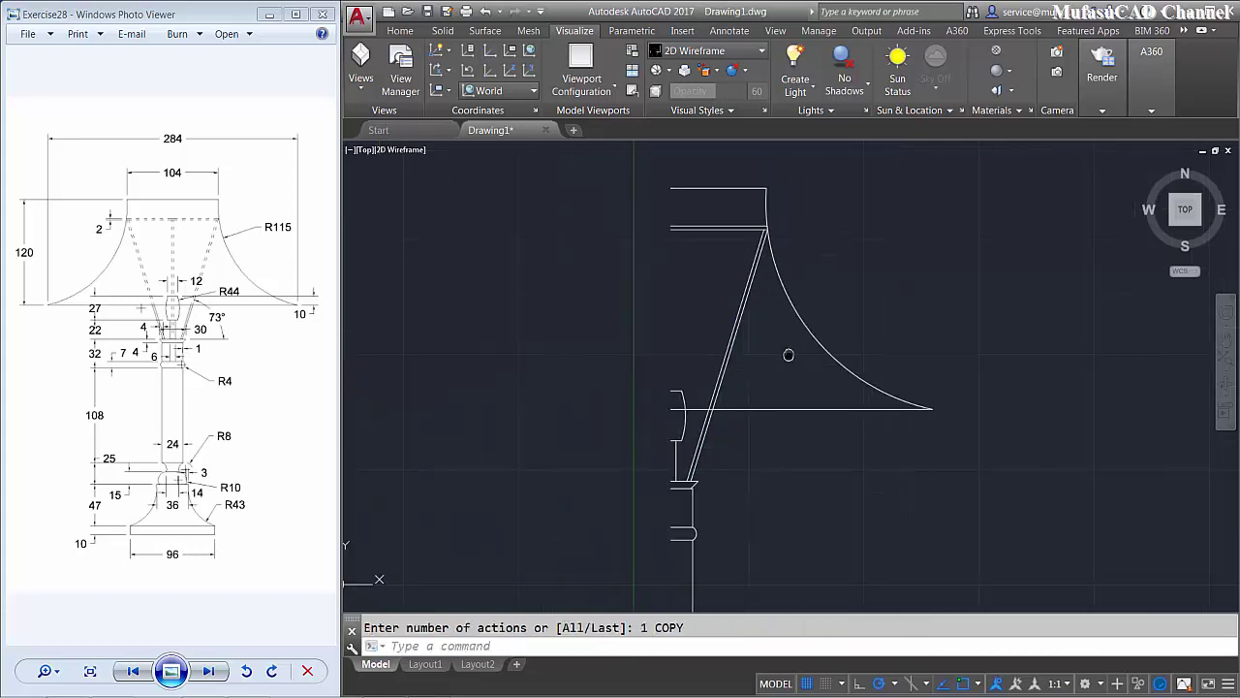
scroll(676, 385, "up", 2)
type("L")
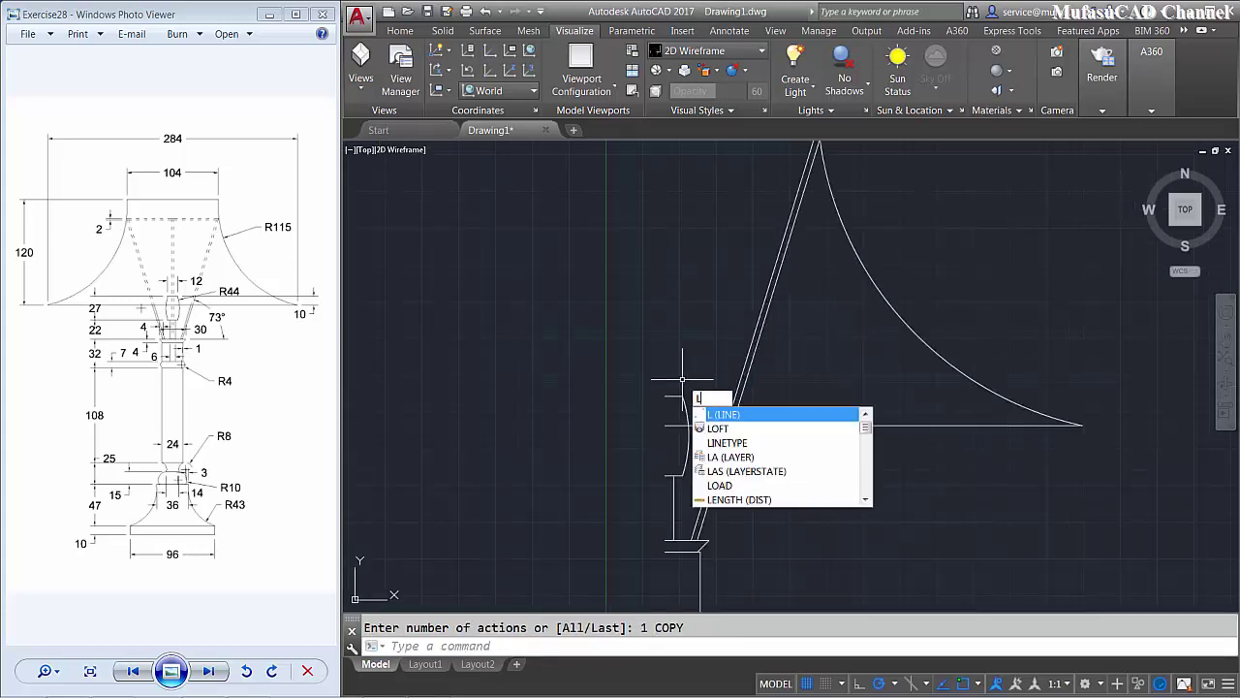
- Draw a vertical line 1 unit in on the left side, up to the horizontal lines
key("Return")
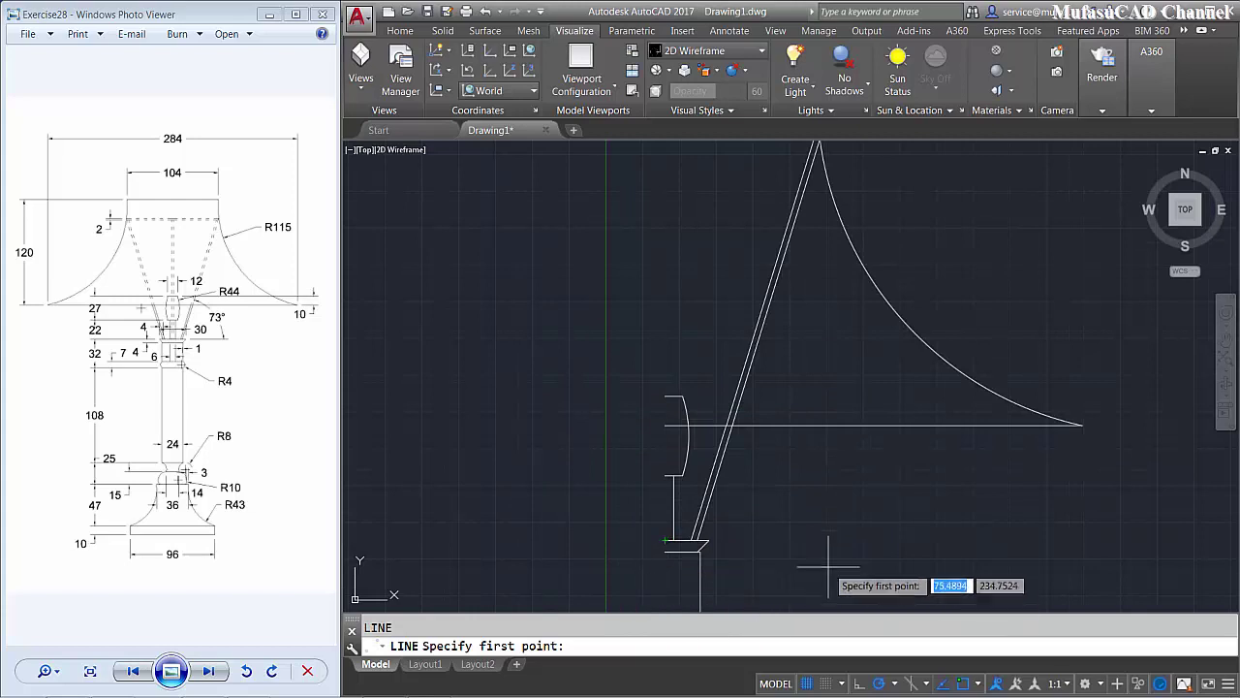
type("1")
key("Return")
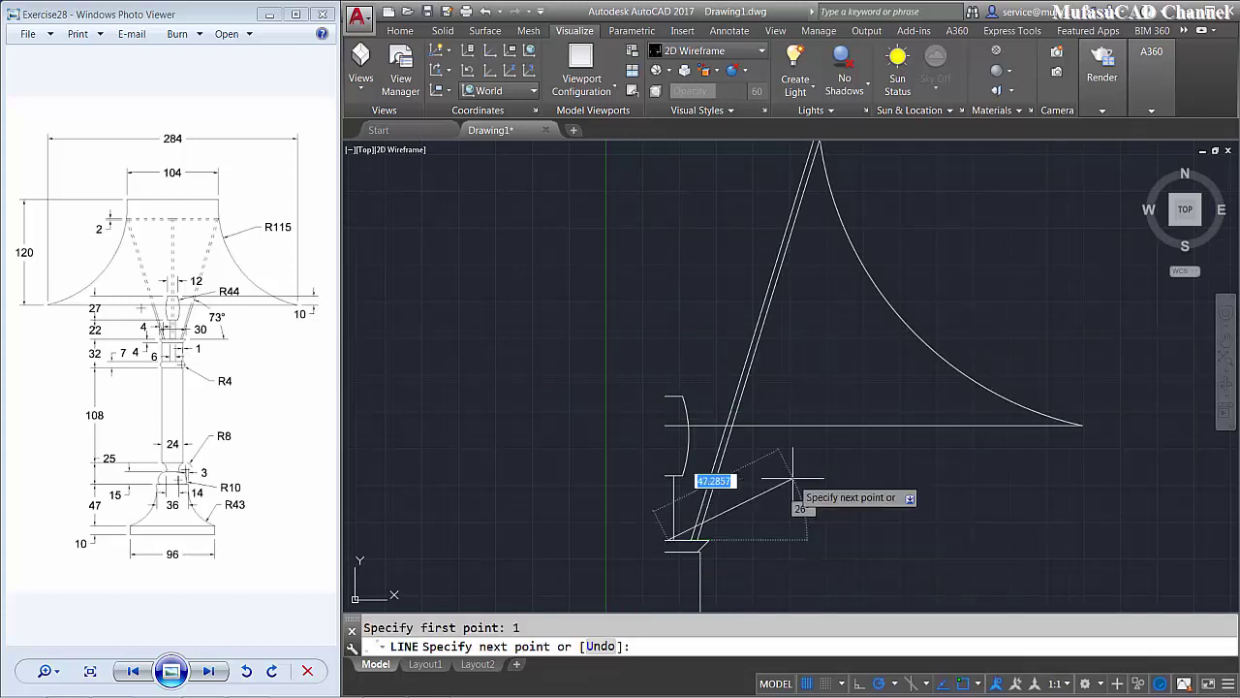
scroll(722, 349, "down", 4)
middle_click_drag(701, 336, 696, 441)
scroll(696, 440, "up", 4)
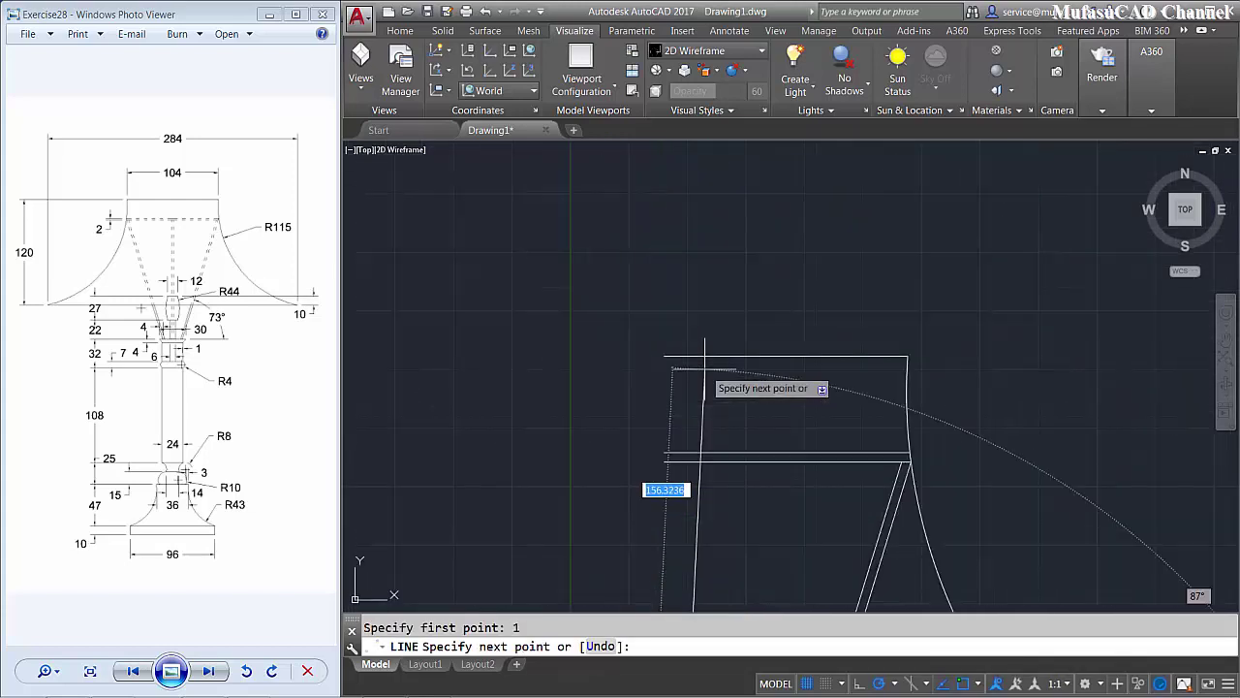
left_click(669, 461)
key("Return")
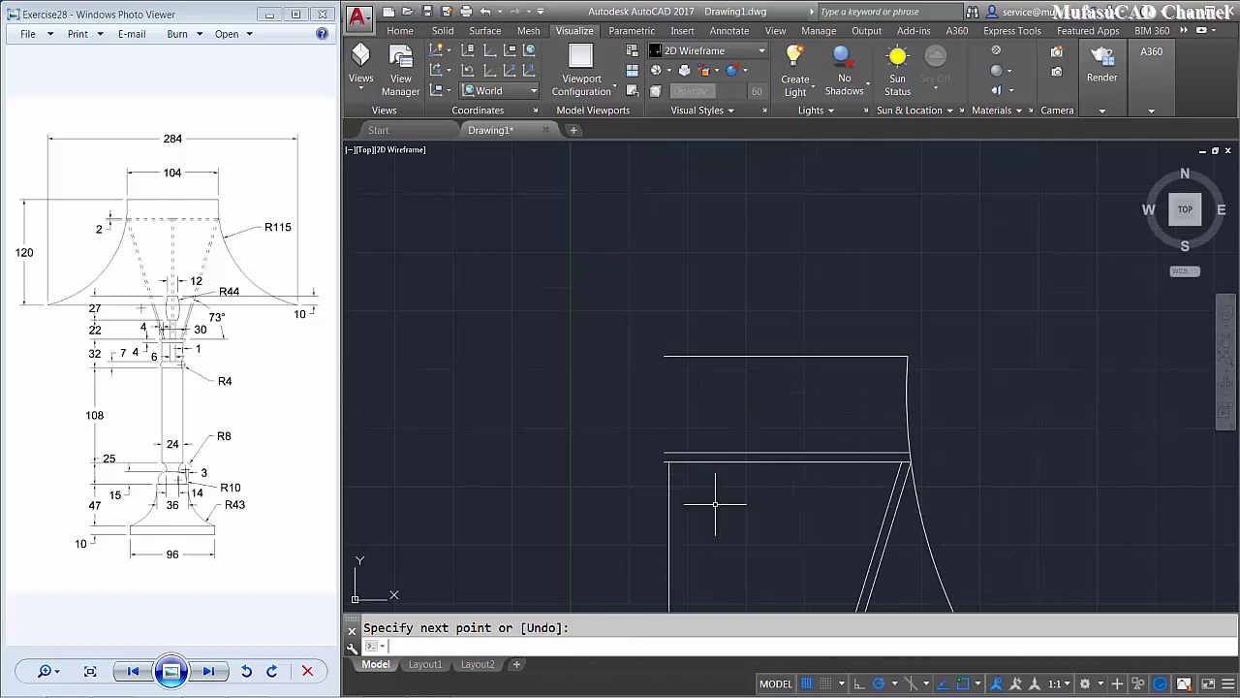
scroll(766, 514, "down", 2)
scroll(776, 510, "down", 2)
mouse_move(776, 510)
middle_mouse_down()
mouse_move(788, 404)
mouse_move(753, 450)
middle_mouse_up()
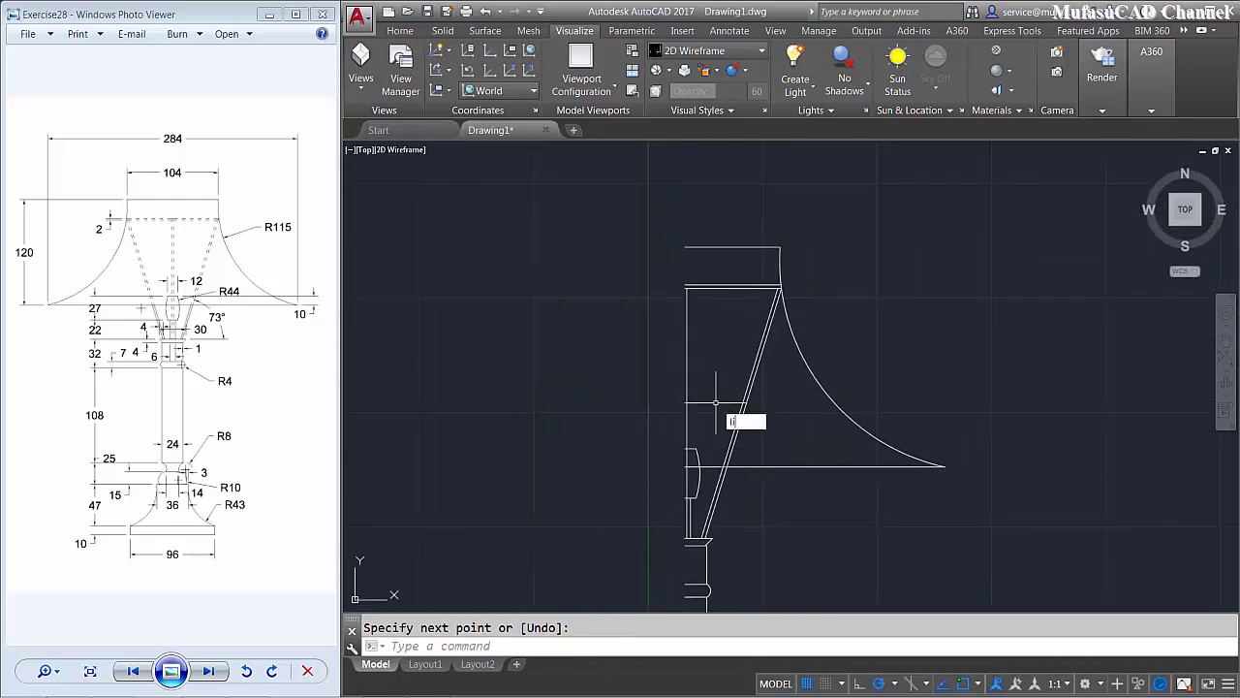
- Load the ACAD_ISO03W100 dashed linetype into the drawing through the linetype manager
type("n")
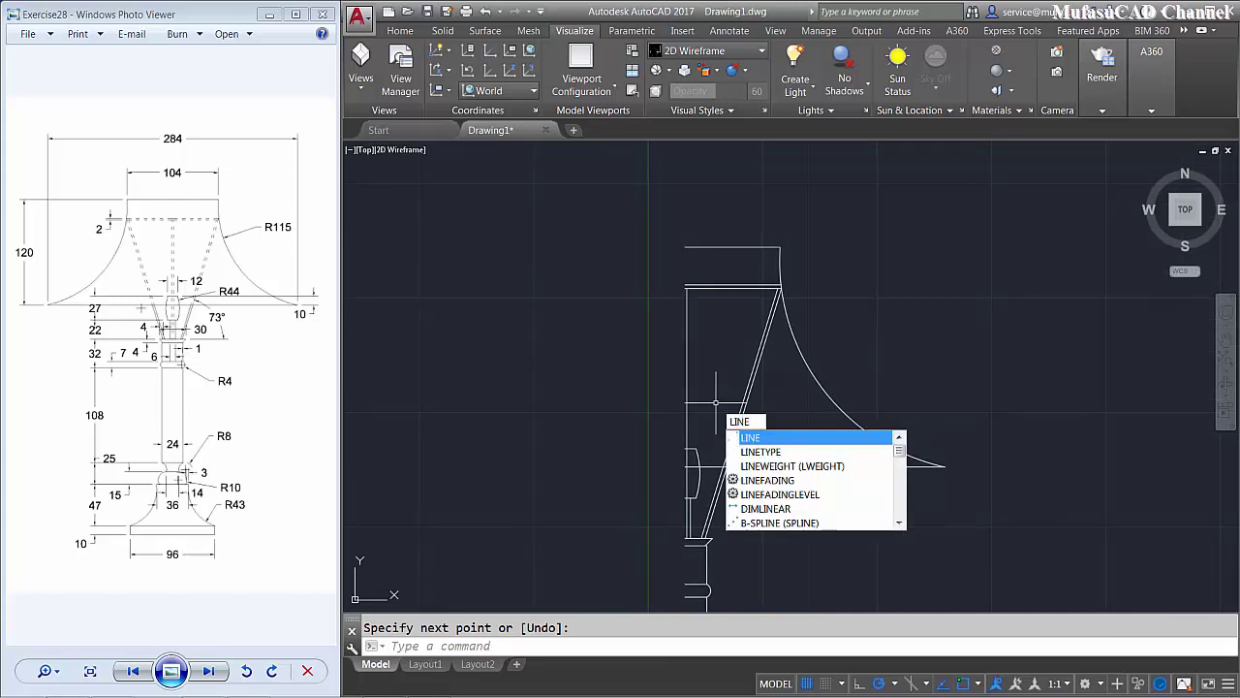
key("Down")
key("Return")
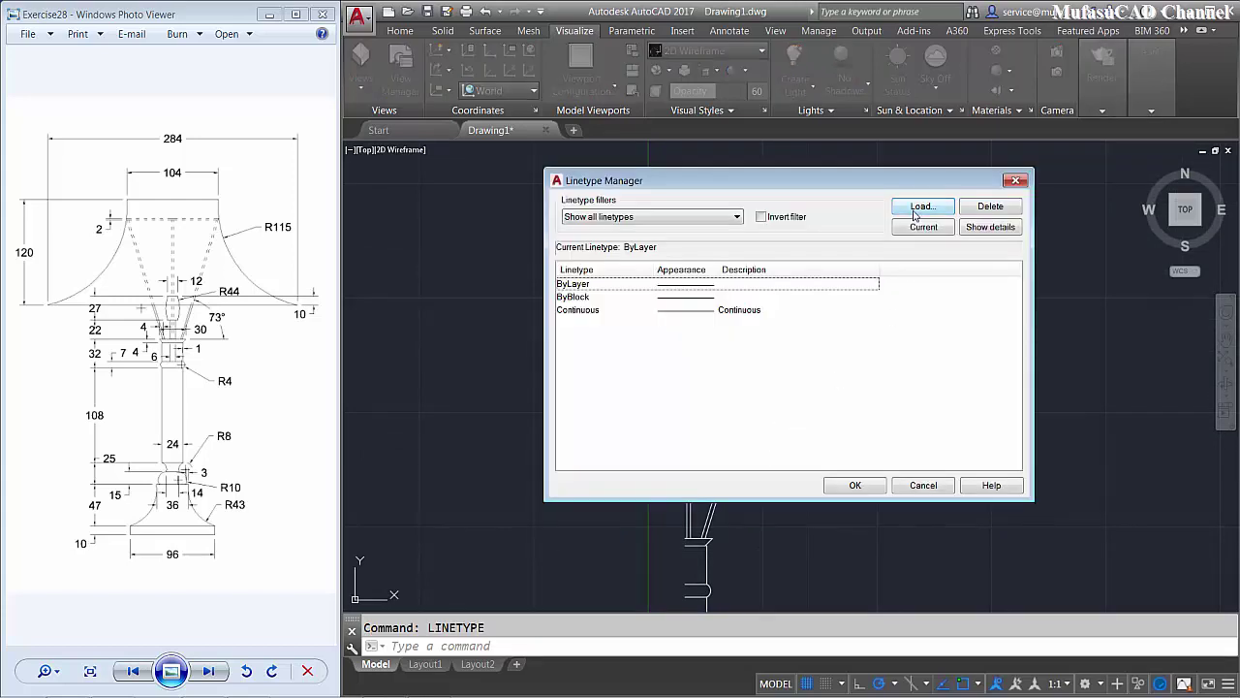
left_click(917, 208)
left_click(649, 323)
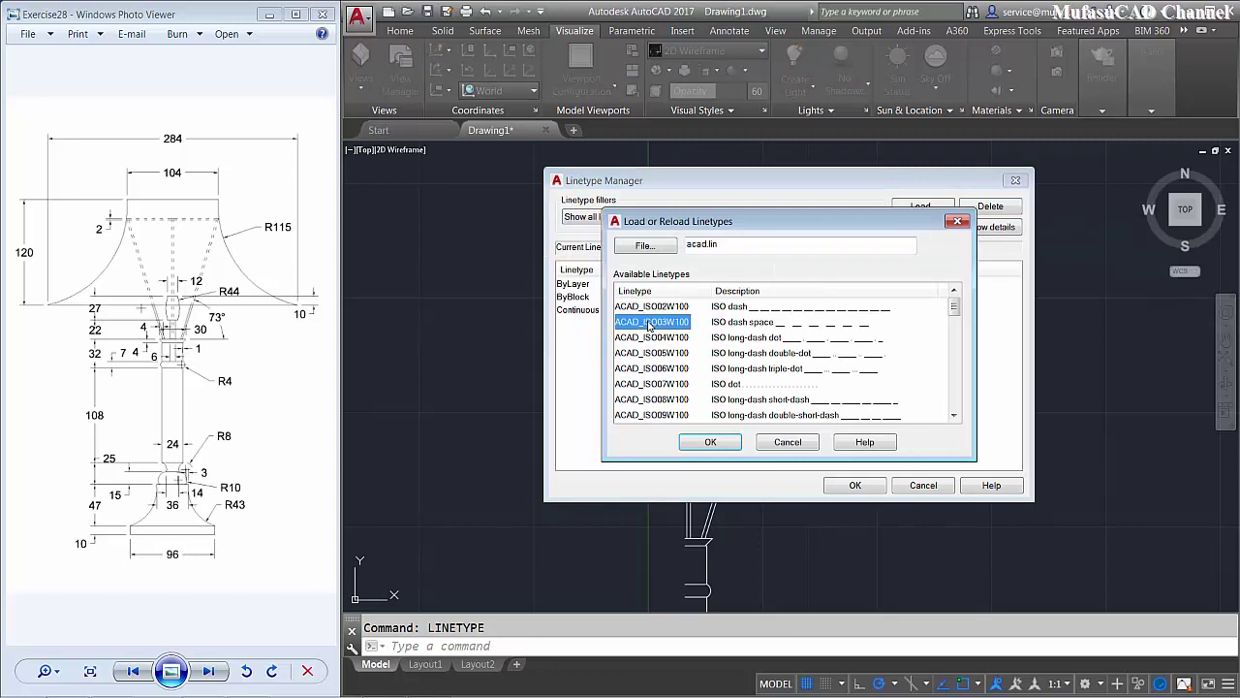
left_click(710, 443)
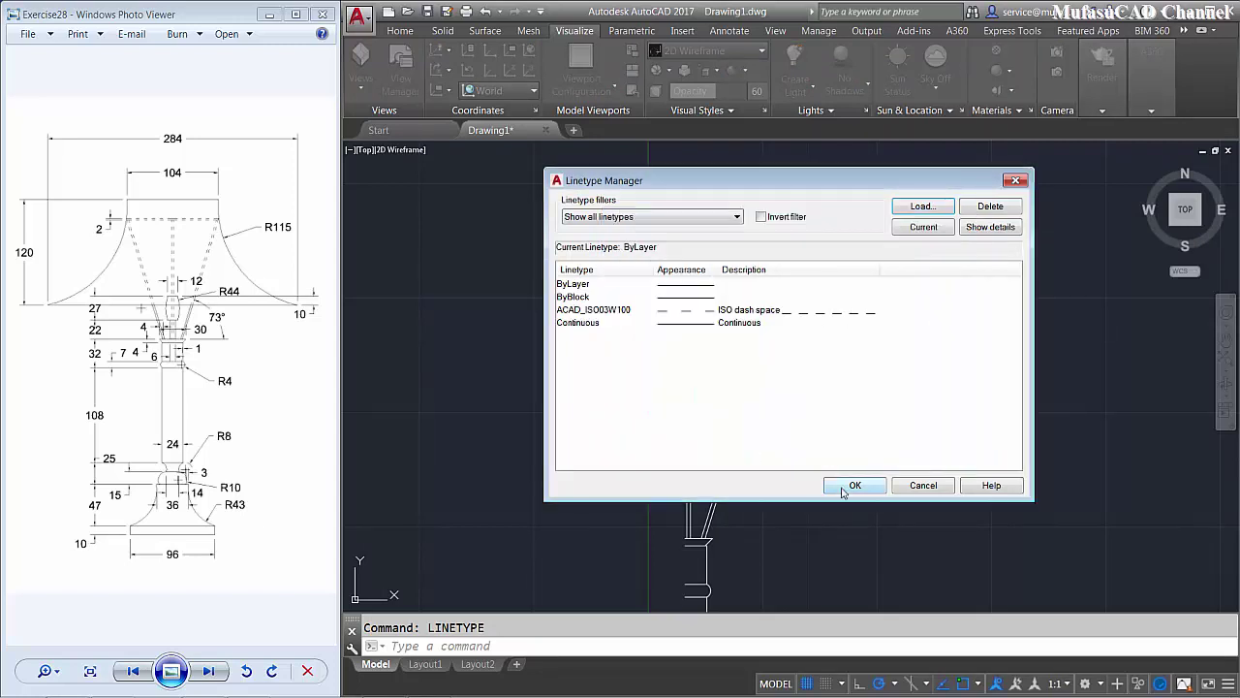
left_click(844, 490)
- Set the slanted, left vertical and top support lines to ACAD_ISO03W100 with linetype scale 0.3
left_click(767, 422)
left_click(733, 386)
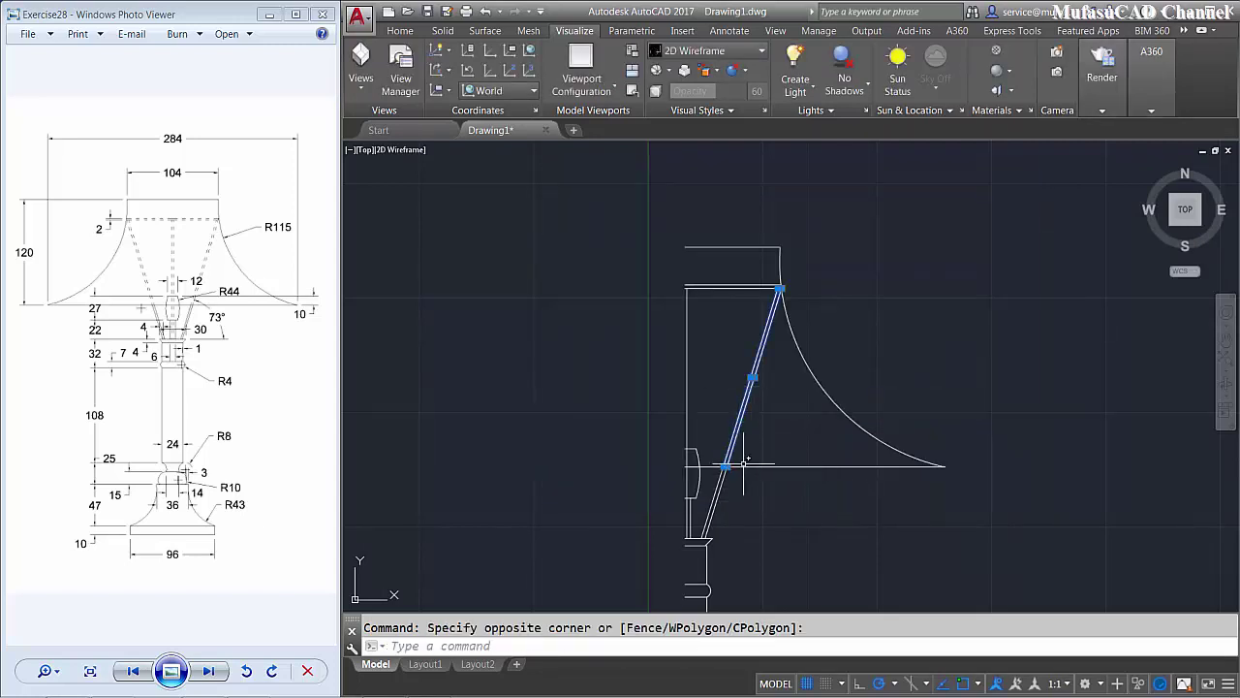
left_click(678, 334)
left_click(702, 274)
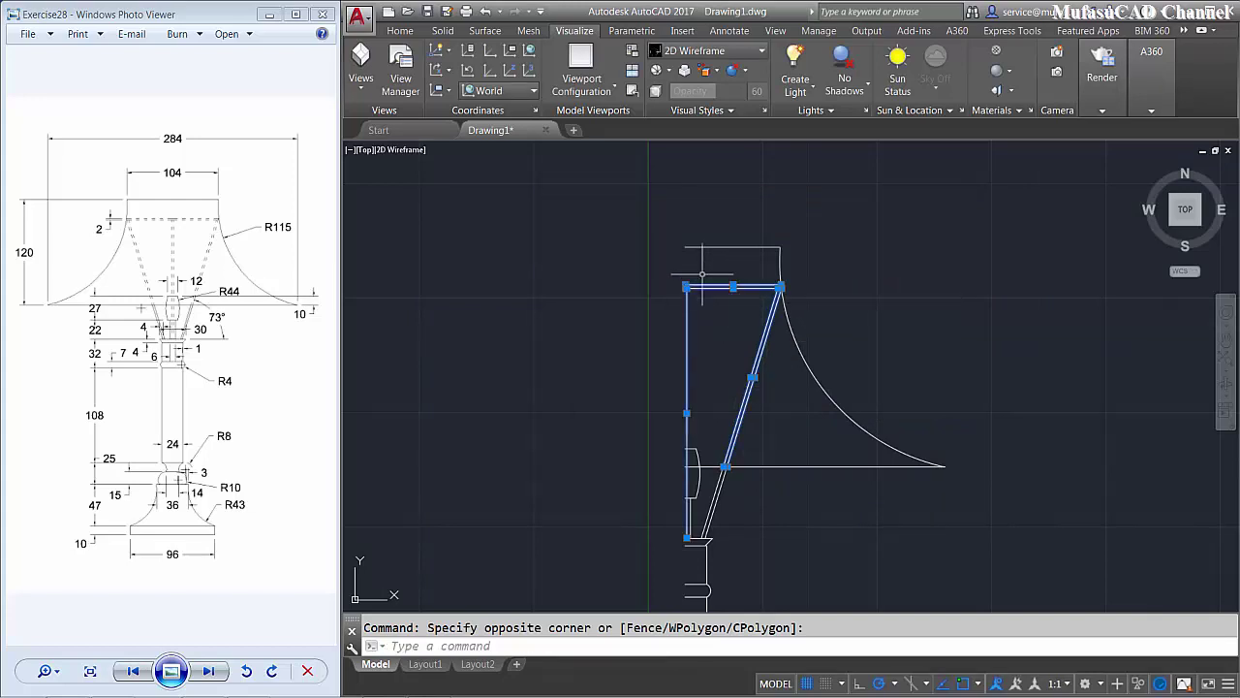
right_click(690, 422)
left_click(771, 595)
left_click(1014, 274)
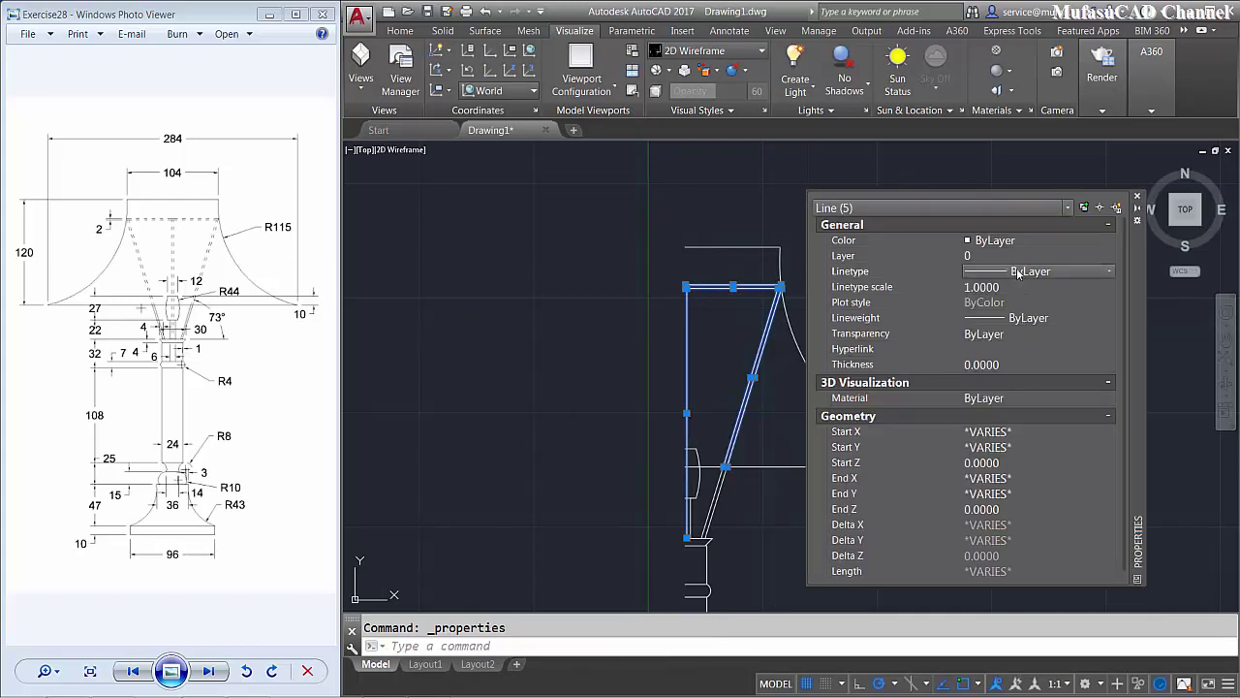
left_click(1016, 272)
left_click(1008, 310)
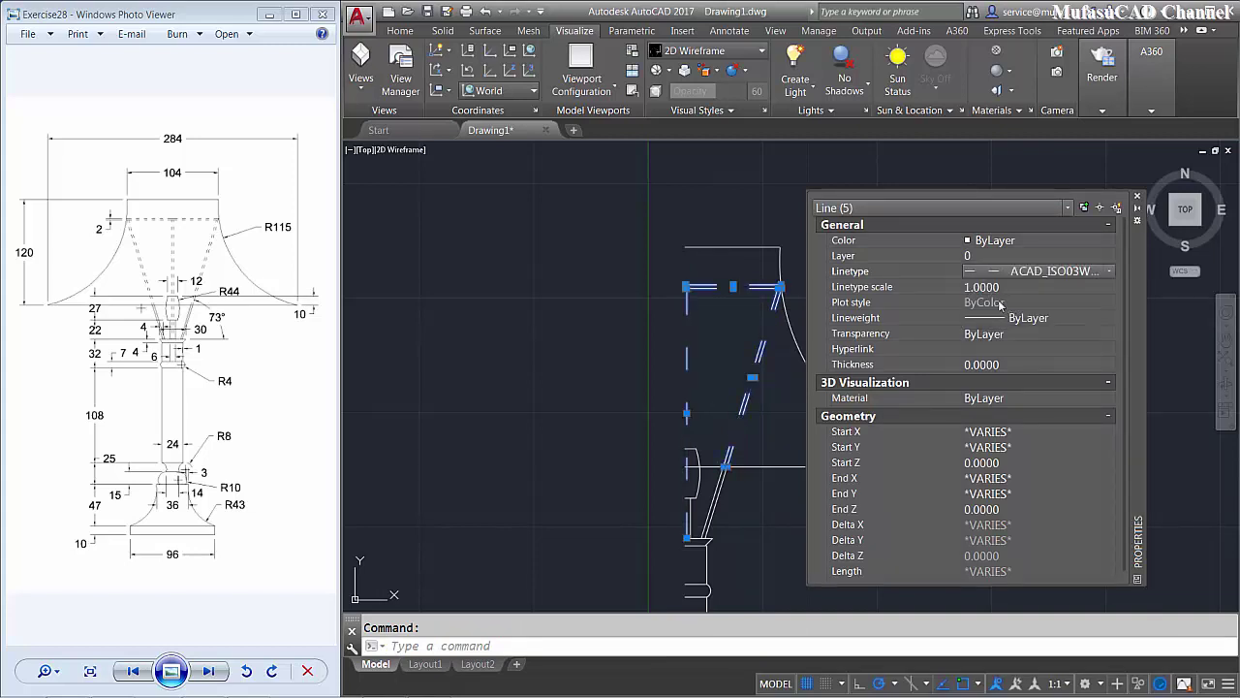
left_click(991, 288)
type("0.3")
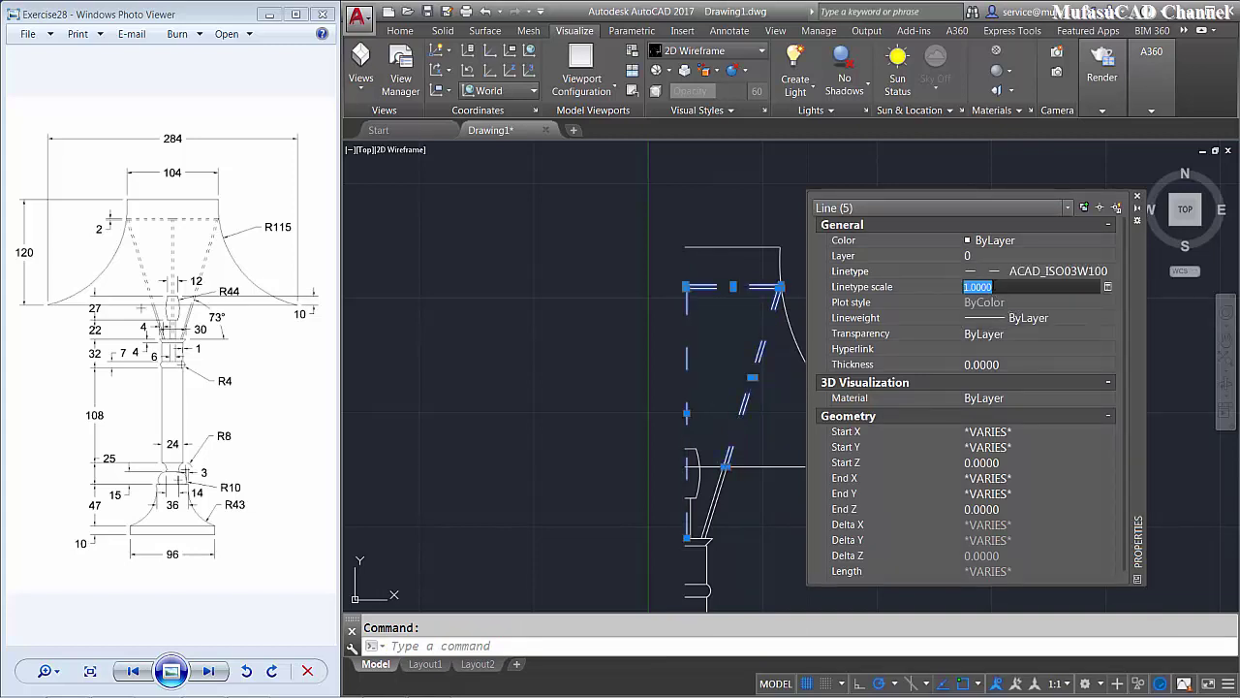
left_click(1006, 335)
- Mirror the 31-object half lamp about its vertical centre line, keeping the original half
left_click(1138, 196)
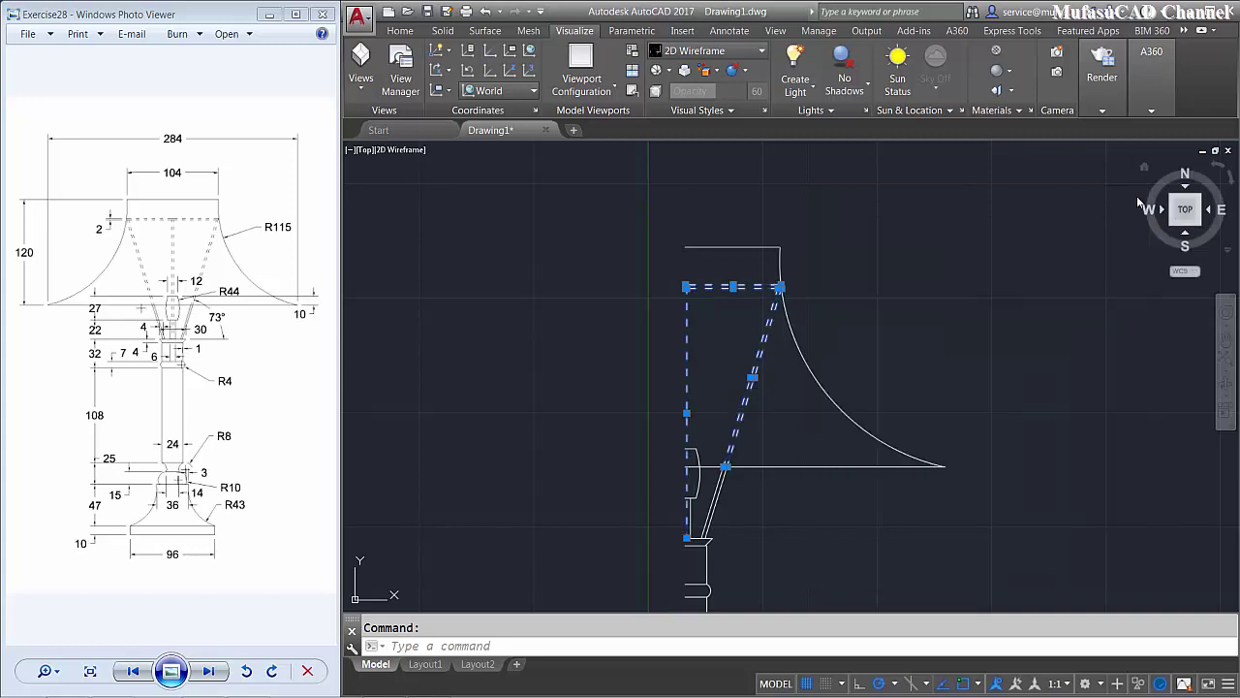
scroll(795, 337, "down", 2)
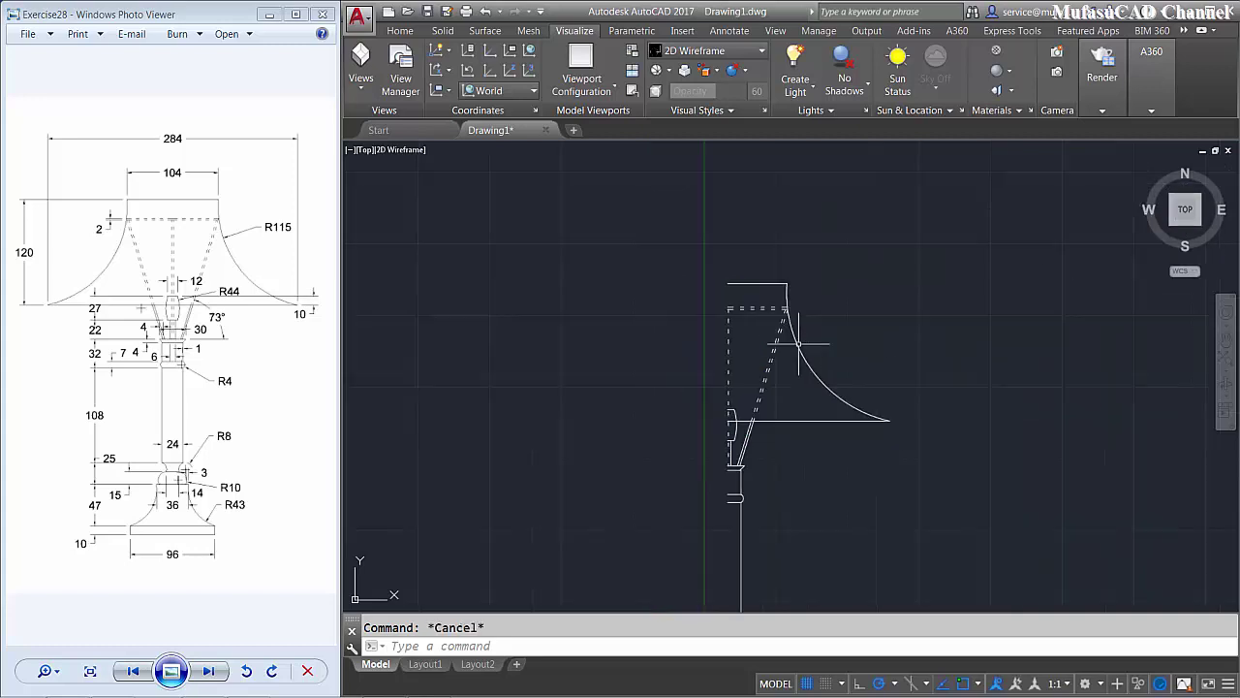
scroll(804, 340, "down", 1)
scroll(836, 335, "down", 2)
middle_click_drag(849, 363, 786, 403)
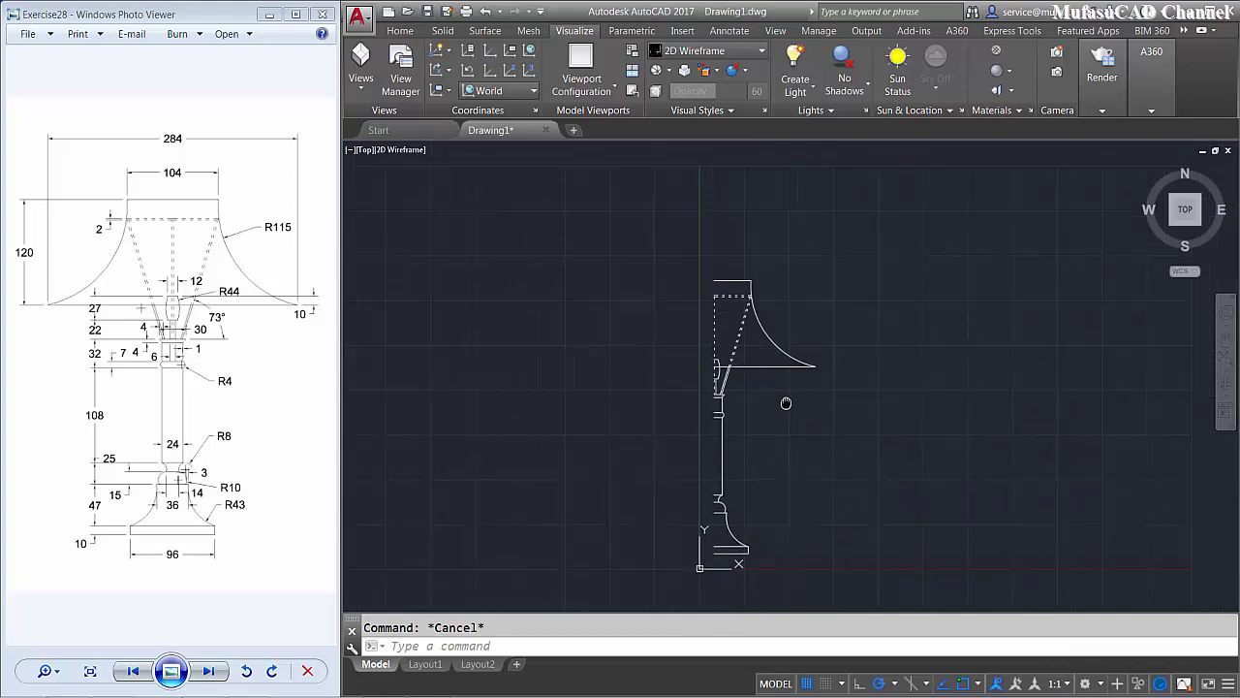
type("r")
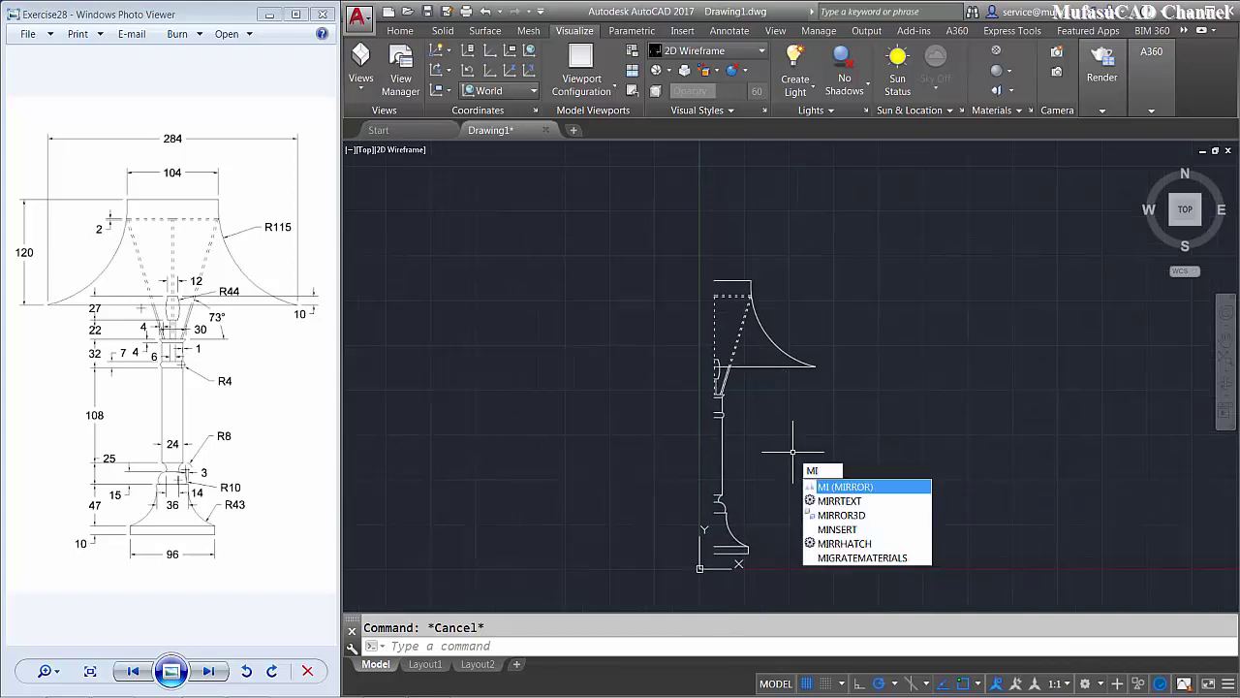
key("Return")
left_click(895, 216)
left_click(666, 573)
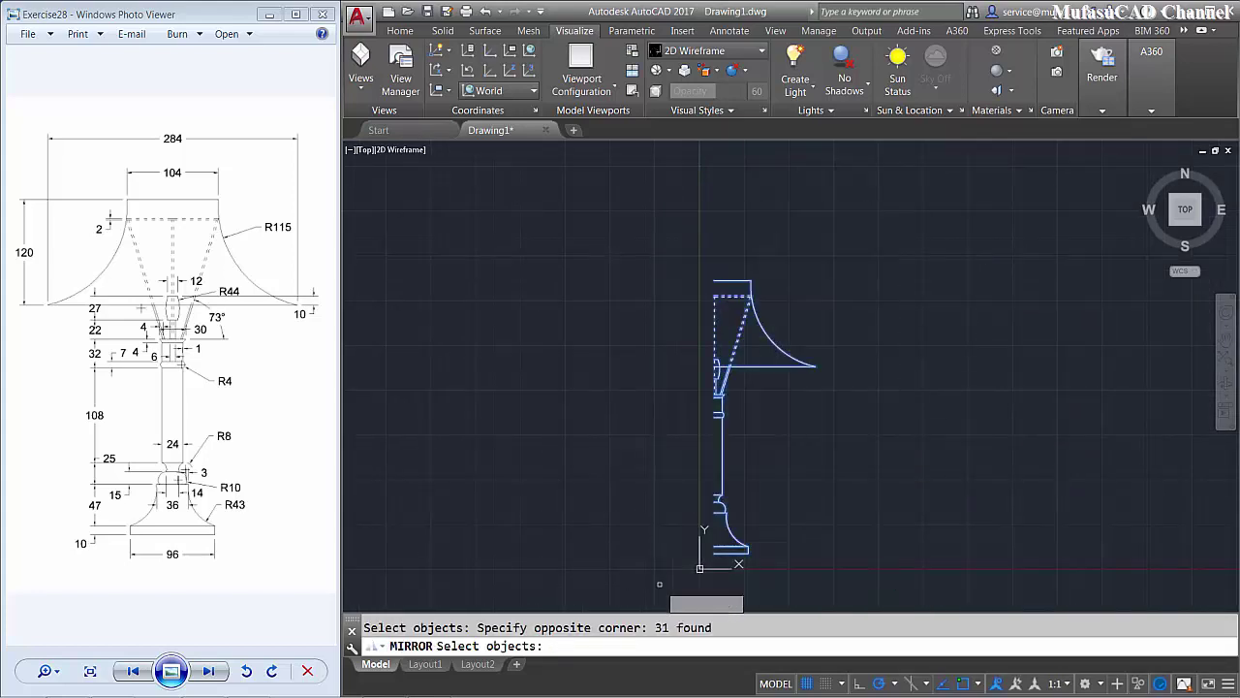
key("Return")
left_click(714, 281)
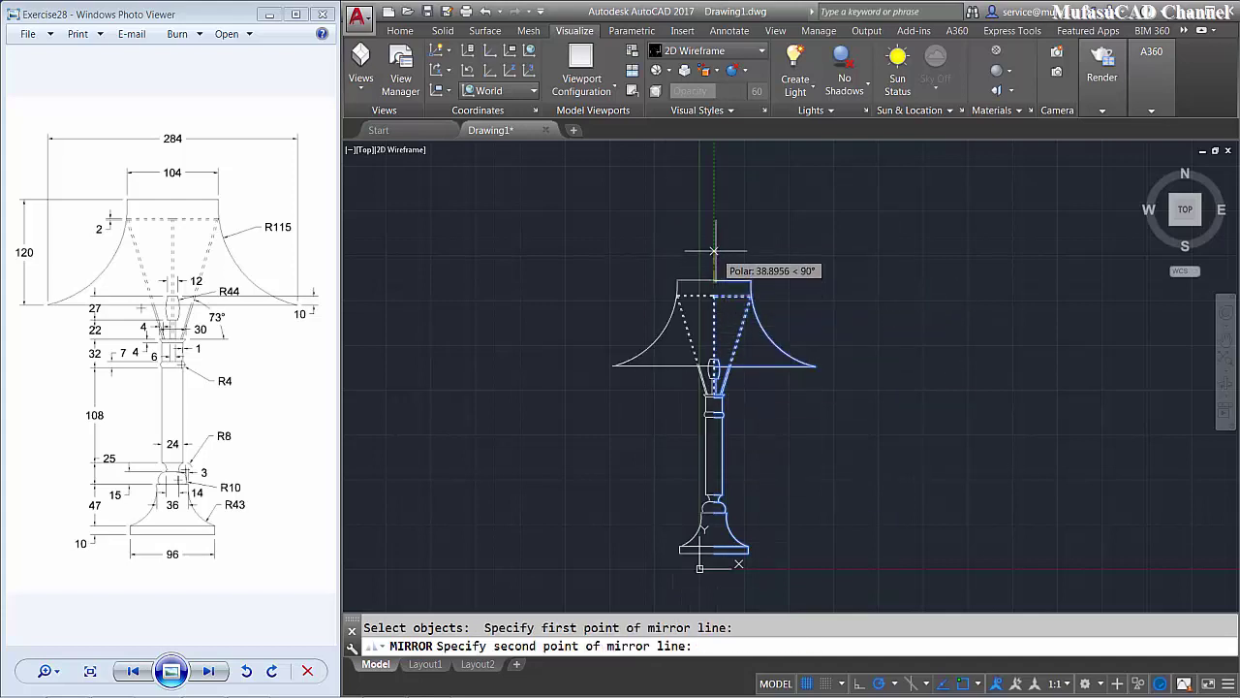
left_click(717, 252)
key("Return")
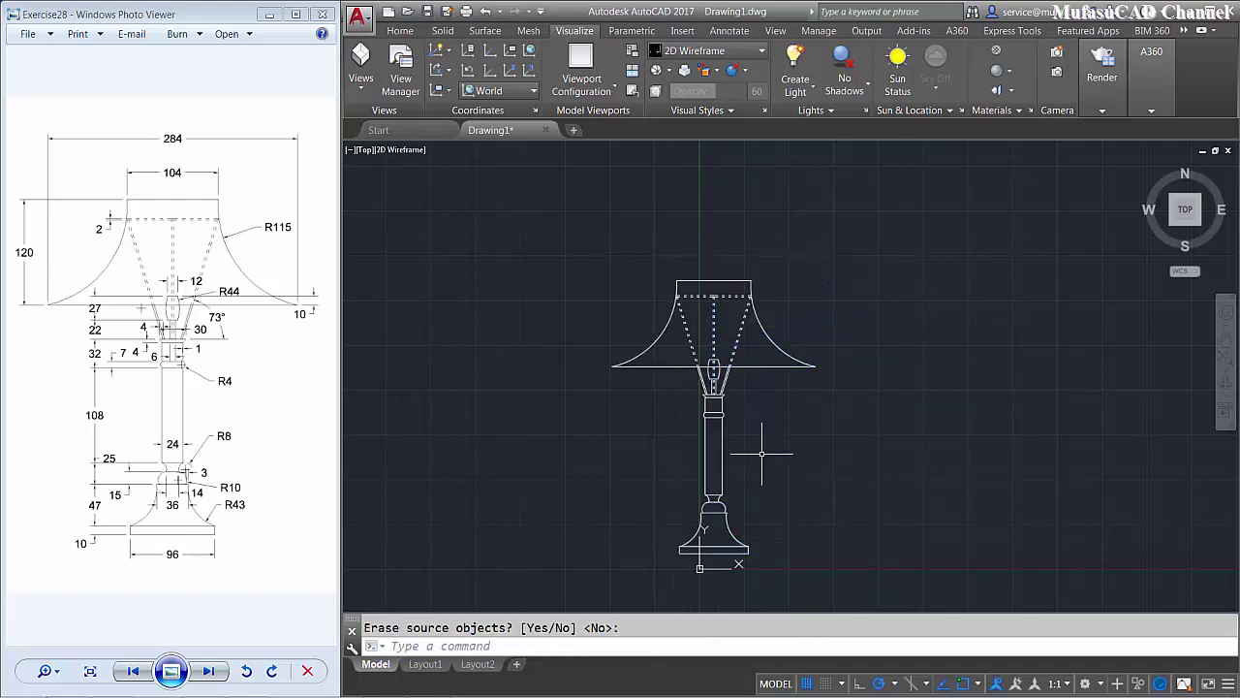
- Zoom and pan to centre the complete symmetric lamp in view
scroll(782, 377, "up", 1)
scroll(795, 359, "up", 1)
scroll(797, 387, "up", 1)
middle_click_drag(797, 401, 801, 423)
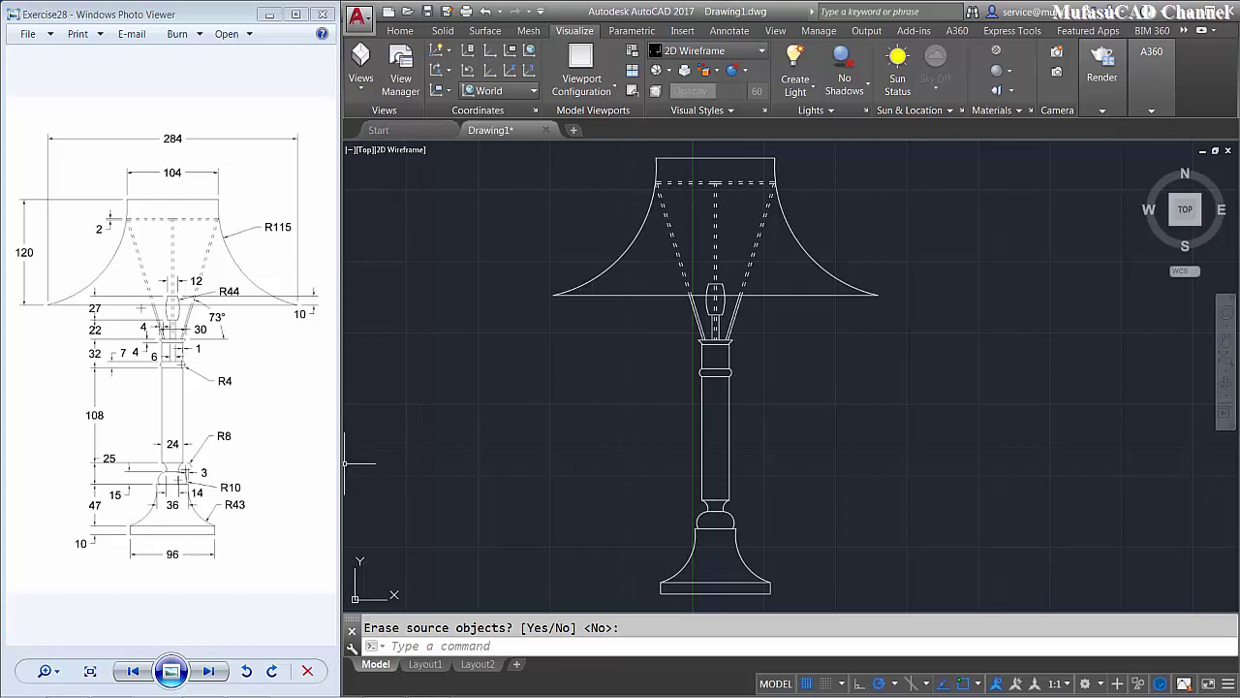
scroll(760, 421, "down", 1)
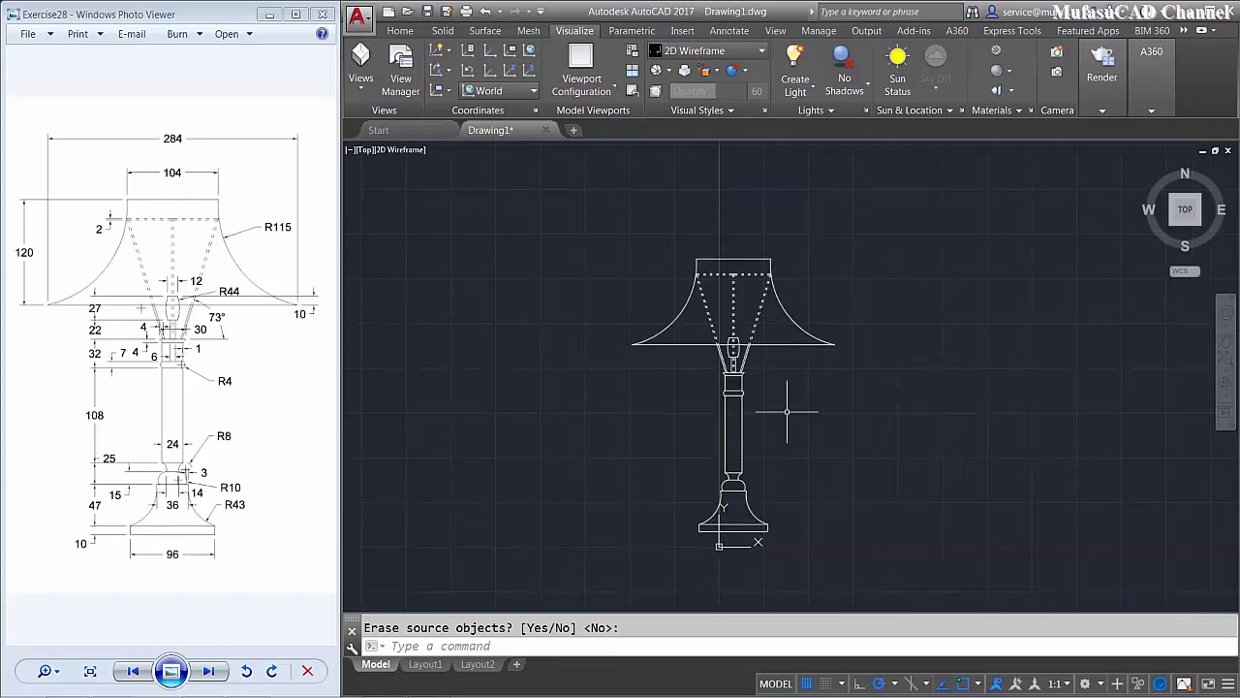
scroll(795, 410, "up", 1)
middle_click_drag(783, 415, 798, 412)
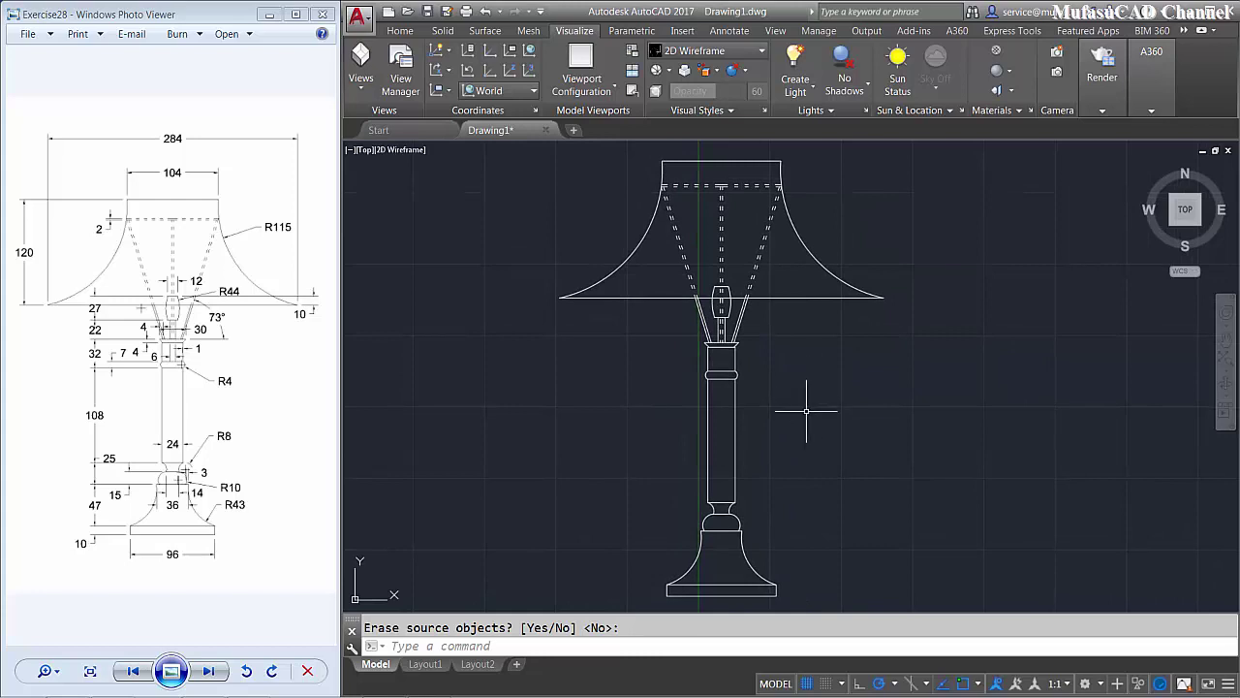
- Modify the Standard dimension style: text height 10; arrow size, text offset, centre mark and extension lines 5
type("D")
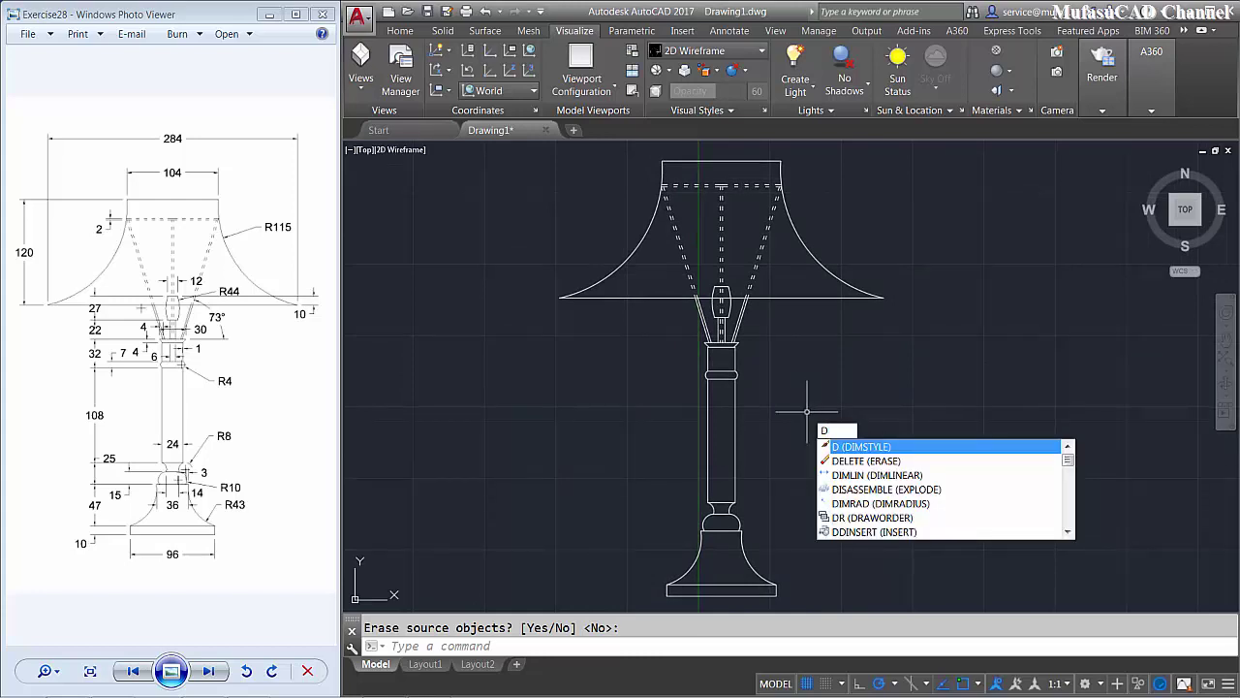
key("Return")
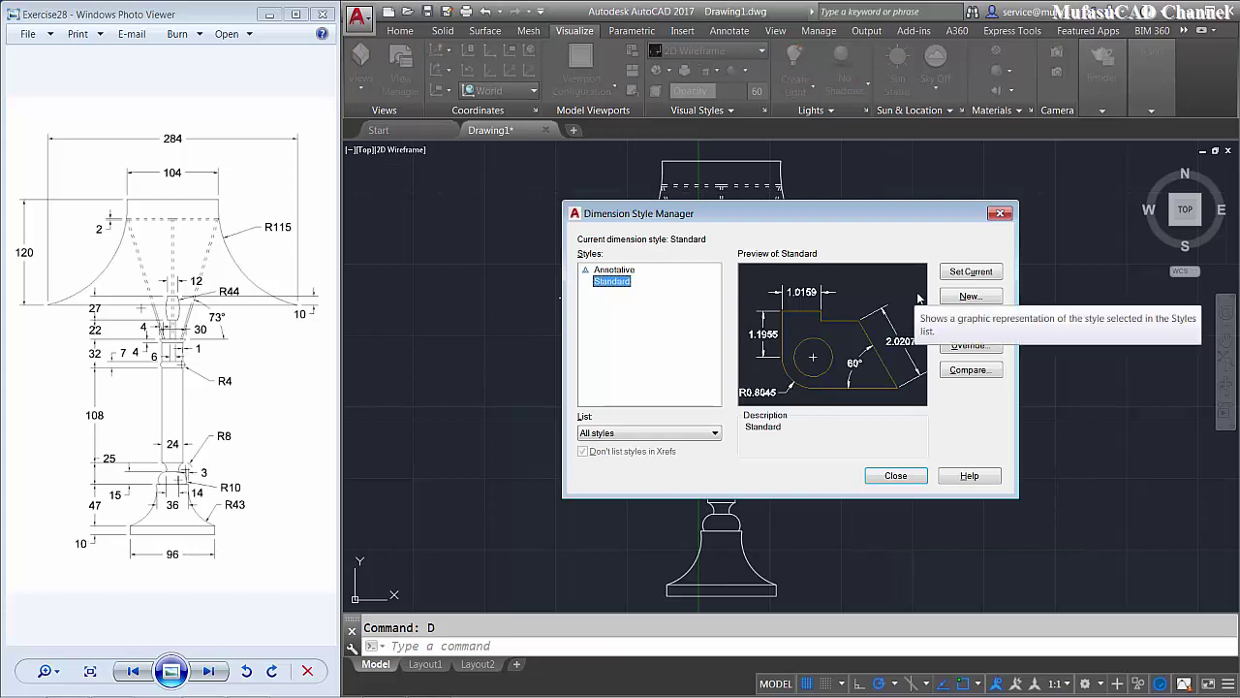
left_click(954, 321)
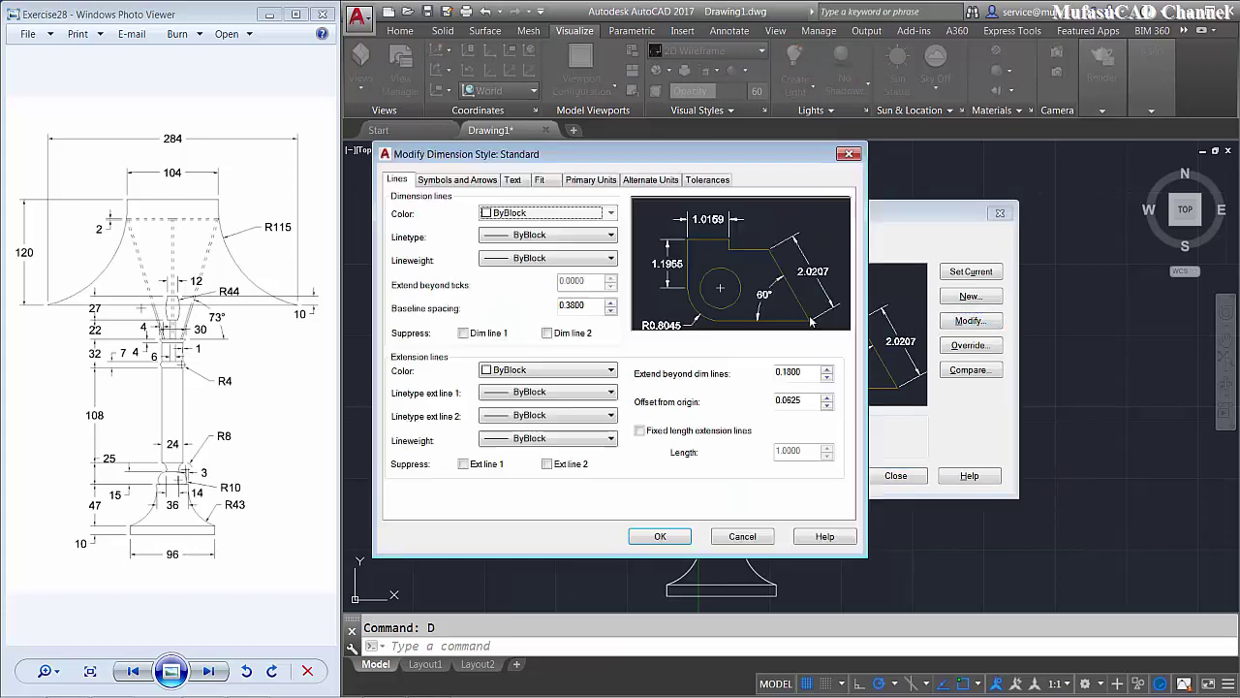
left_click(593, 180)
left_click(530, 236)
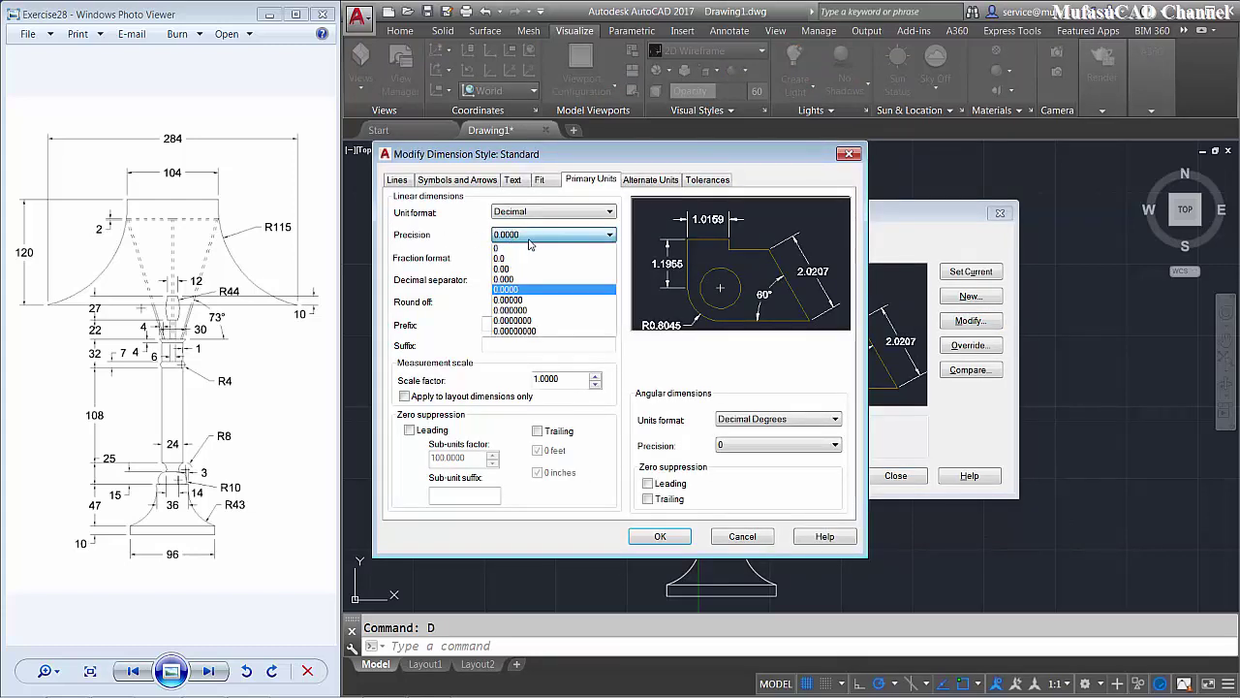
left_click(529, 242)
left_click(514, 180)
type("10")
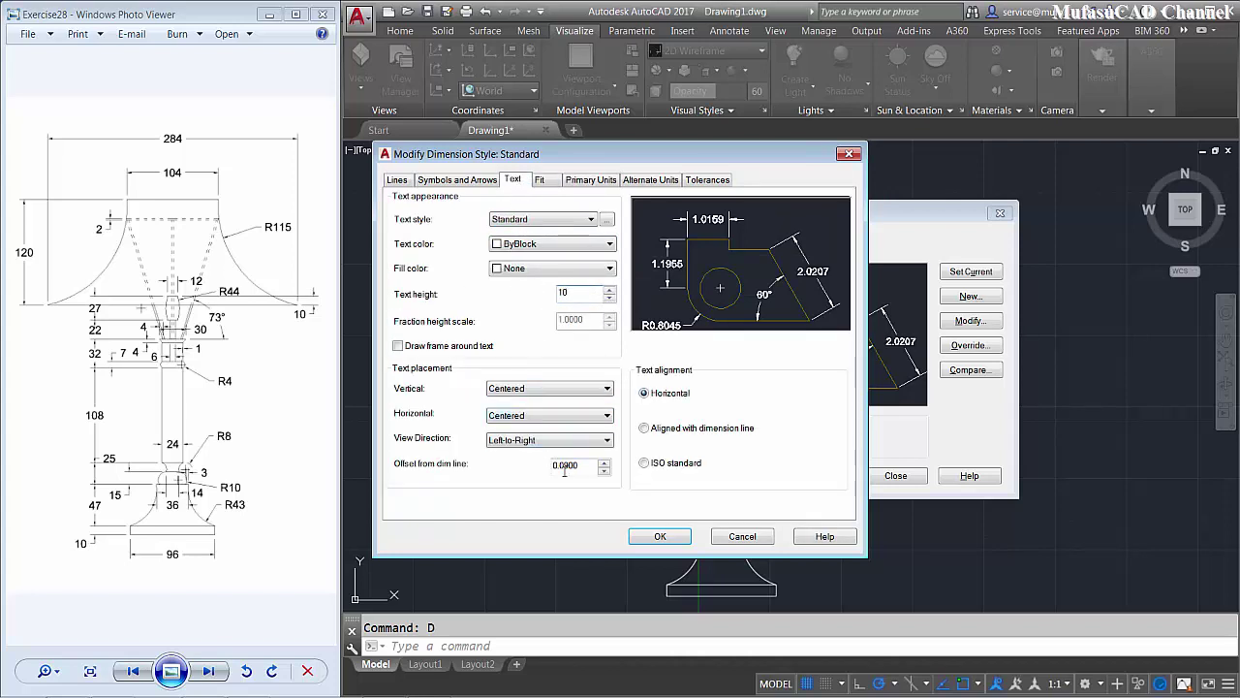
left_click(582, 466)
type("5")
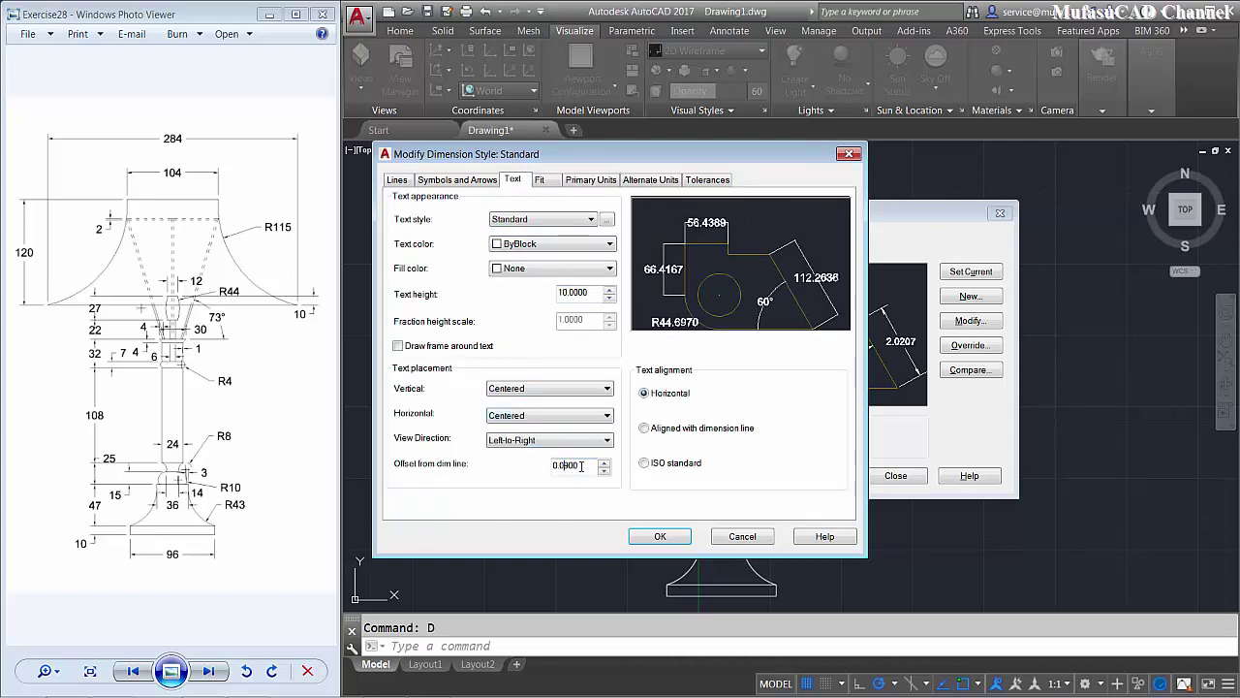
left_click(479, 180)
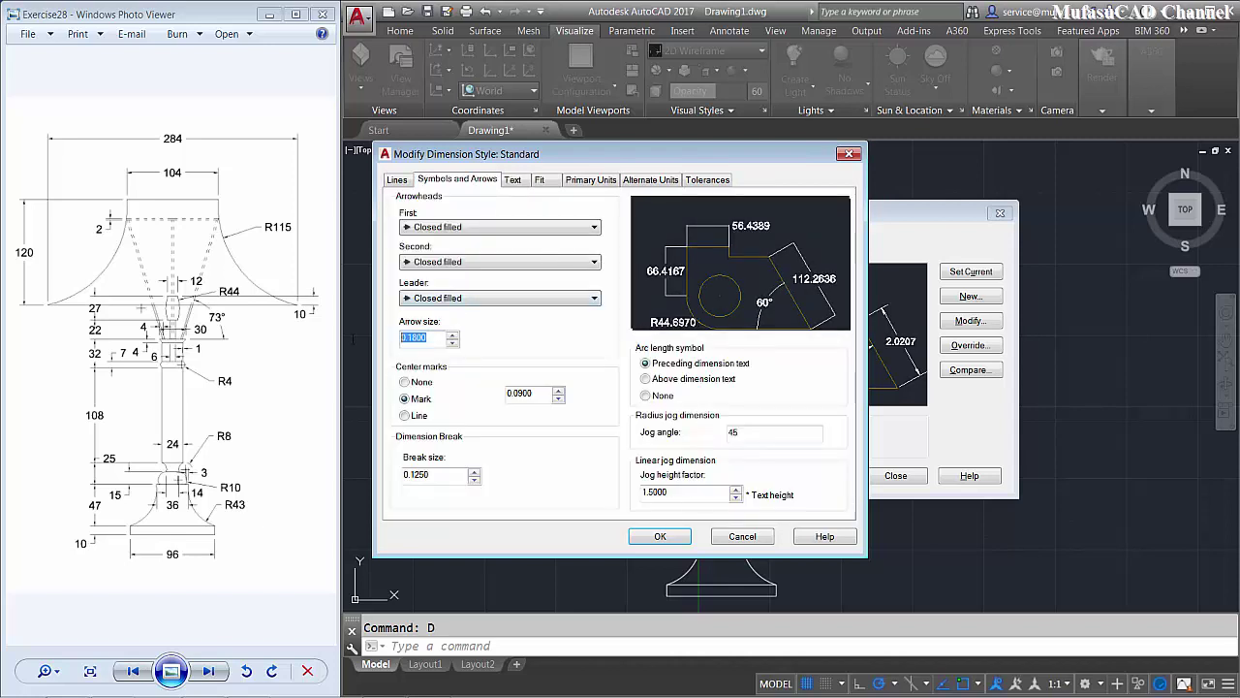
key("Tab")
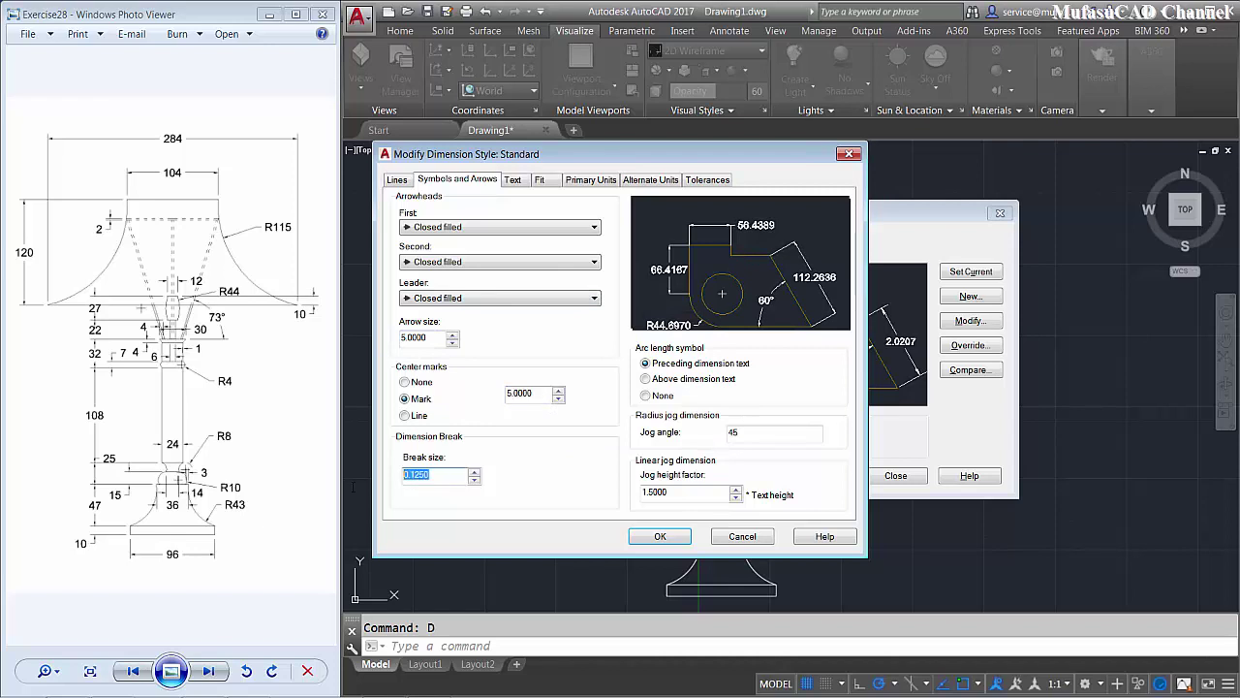
left_click(397, 180)
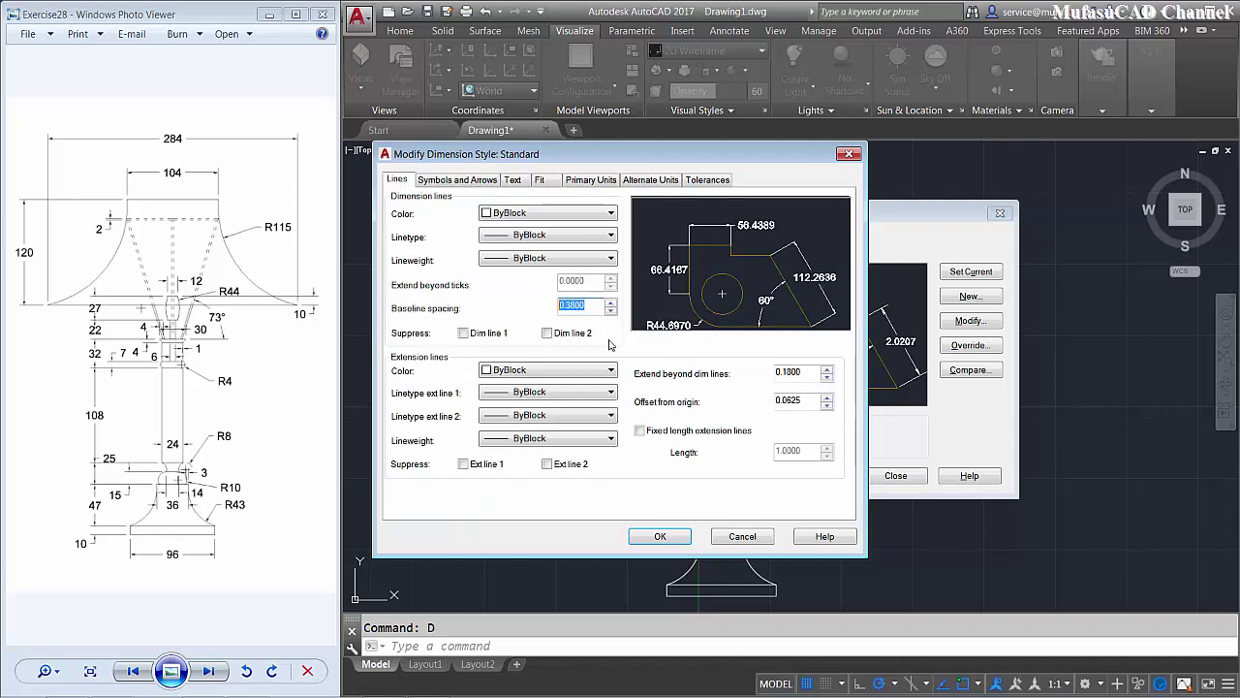
left_click(805, 400)
type("5")
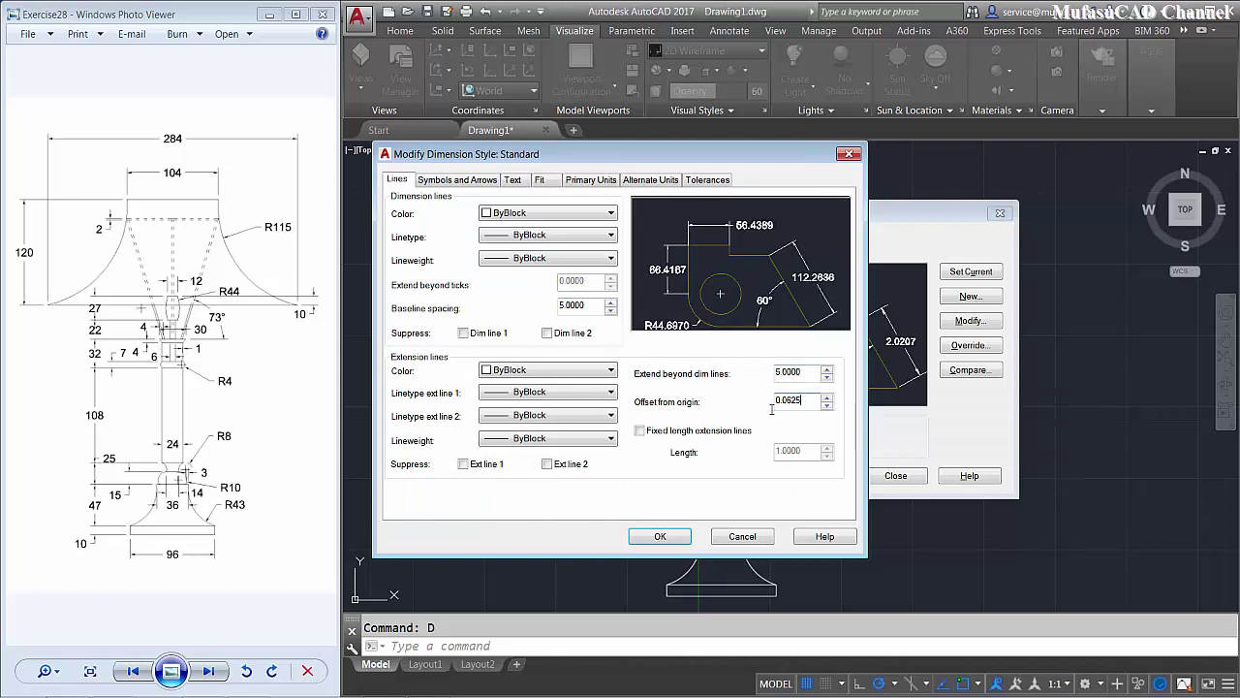
left_click(659, 538)
left_click(883, 482)
- Dimension the lamp base's 96 width and the 82 height up to the neck
middle_click_drag(820, 482, 780, 421)
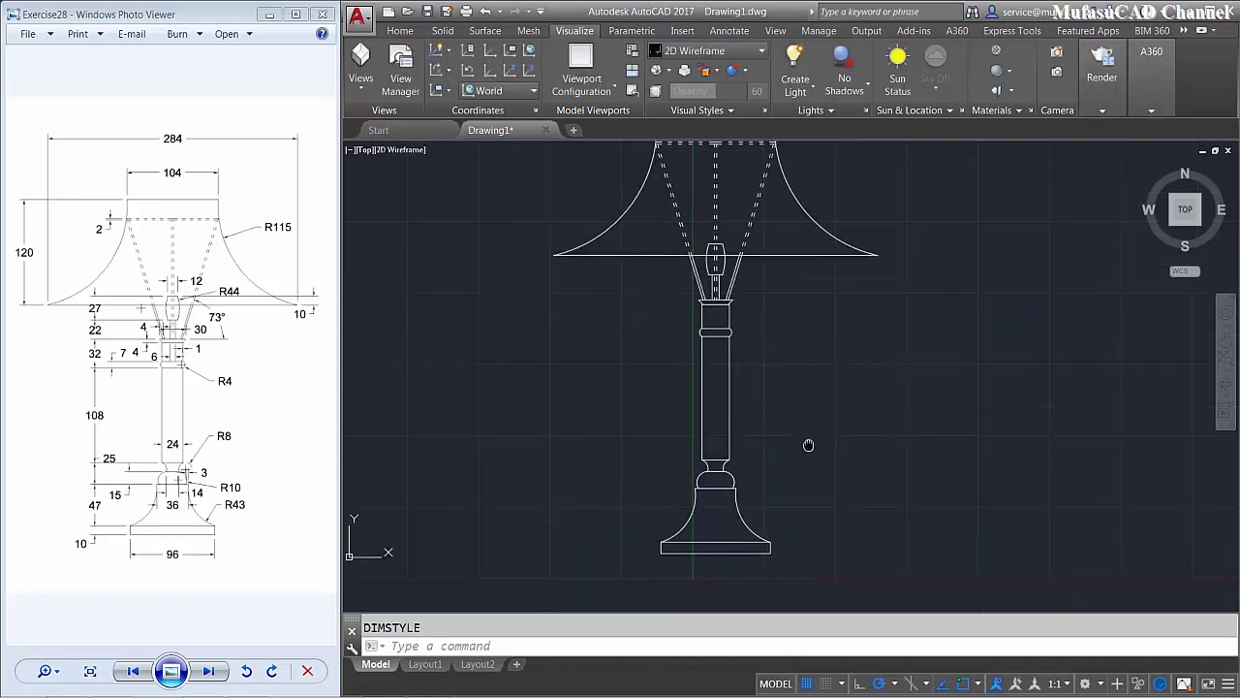
type("di")
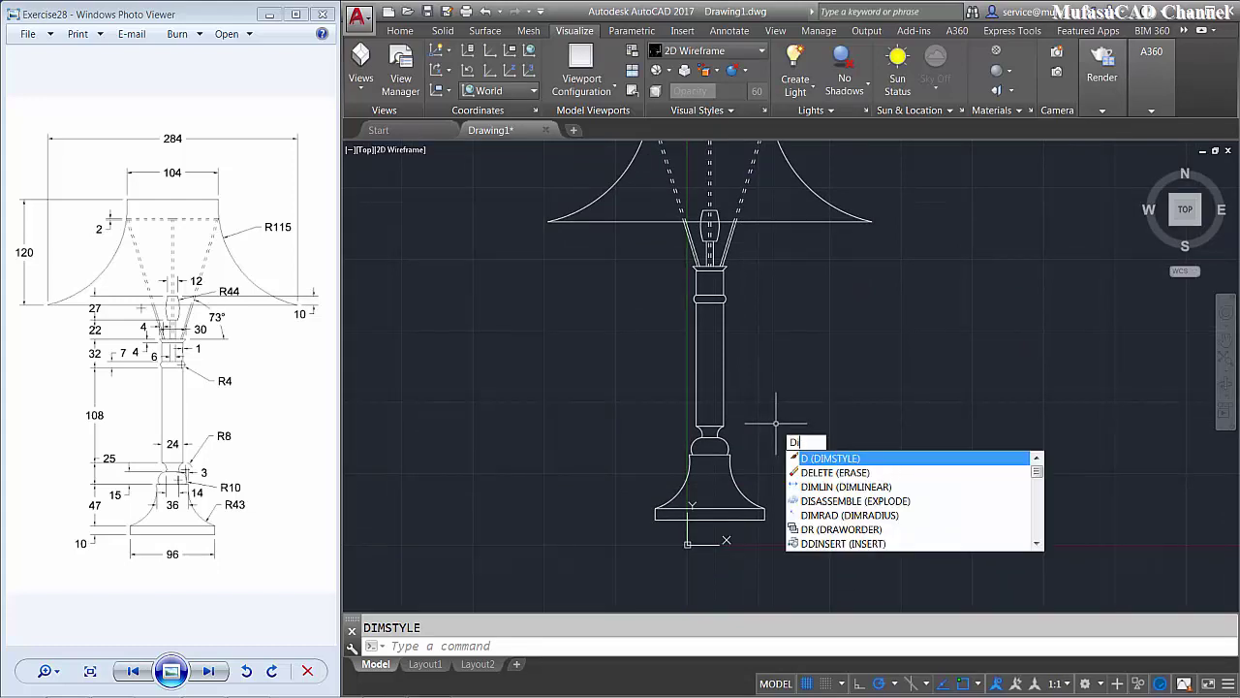
type("mlin")
key("Return")
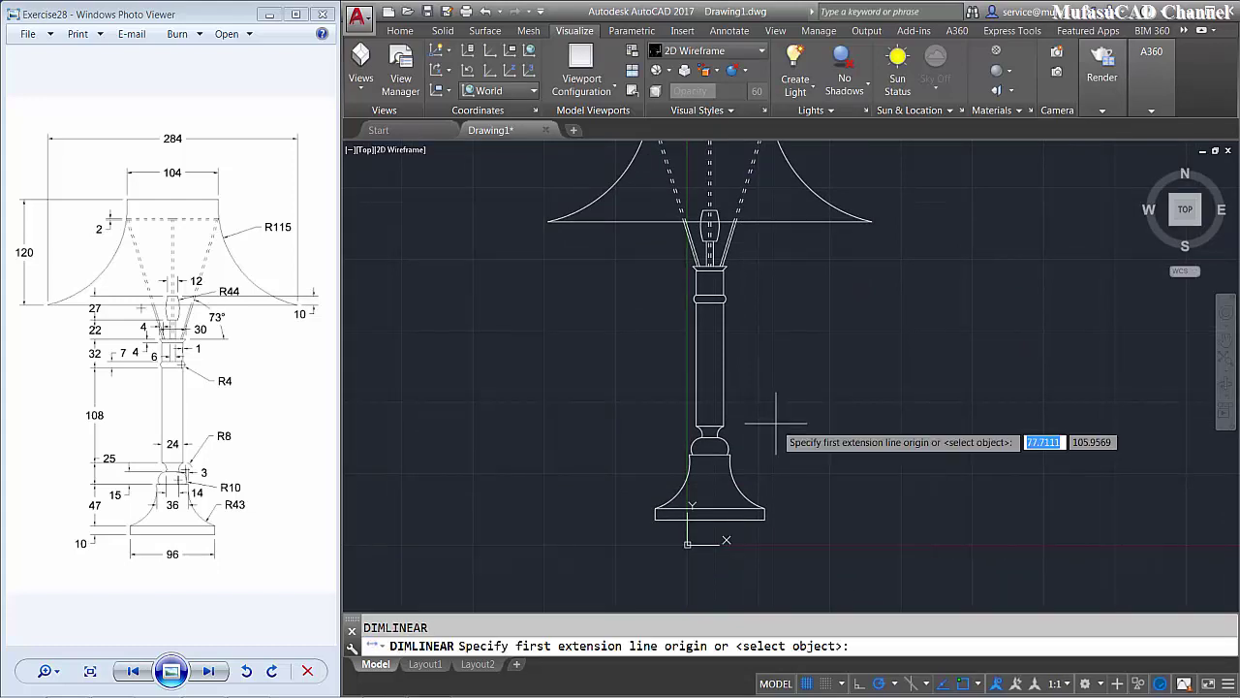
left_click(765, 520)
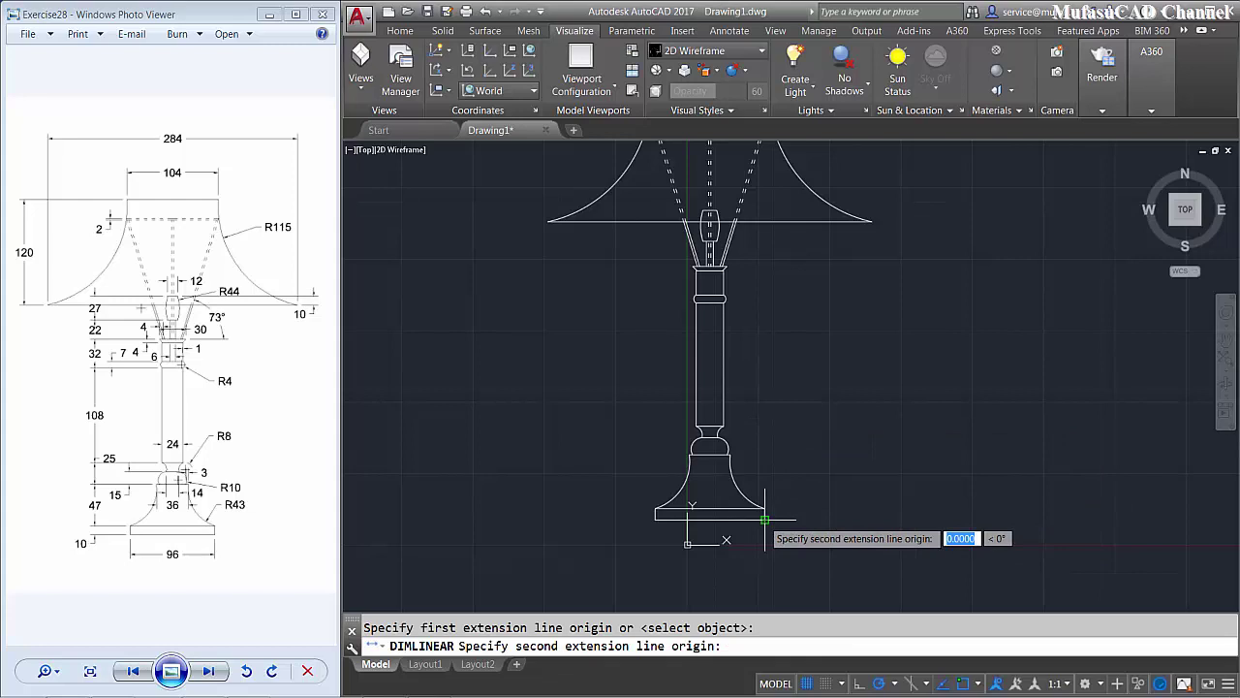
left_click(656, 519)
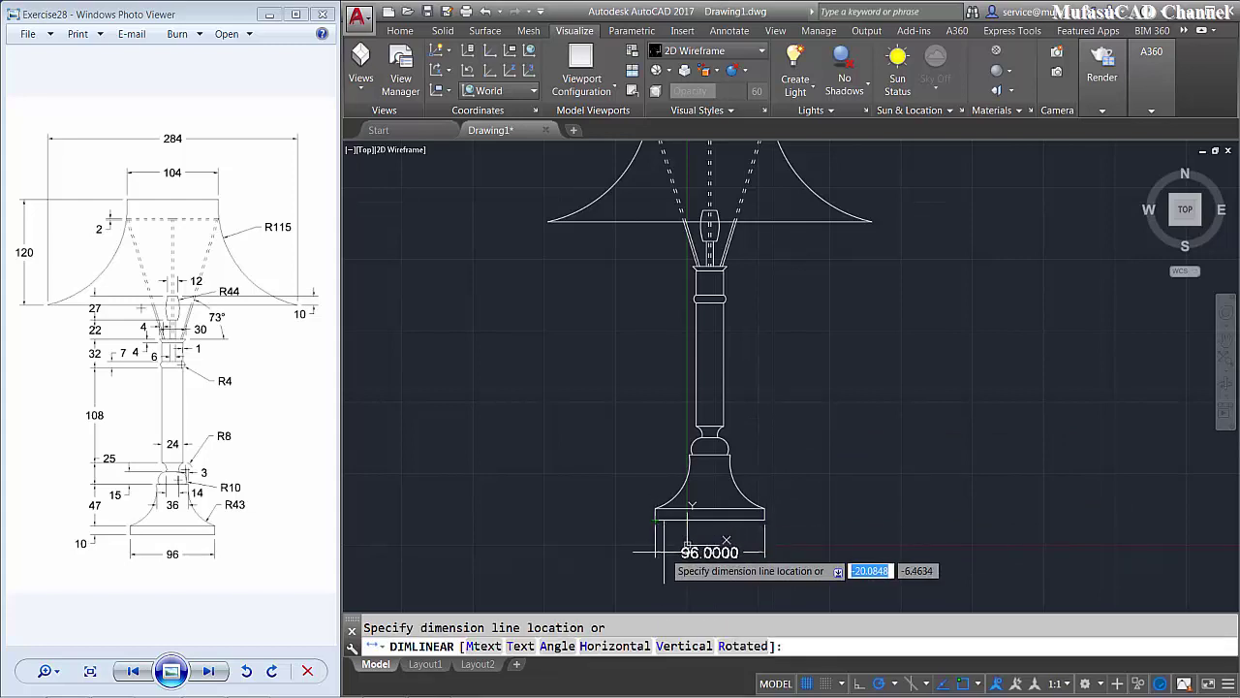
left_click(661, 556)
key("Return")
scroll(668, 528, "up", 4)
left_click(675, 529)
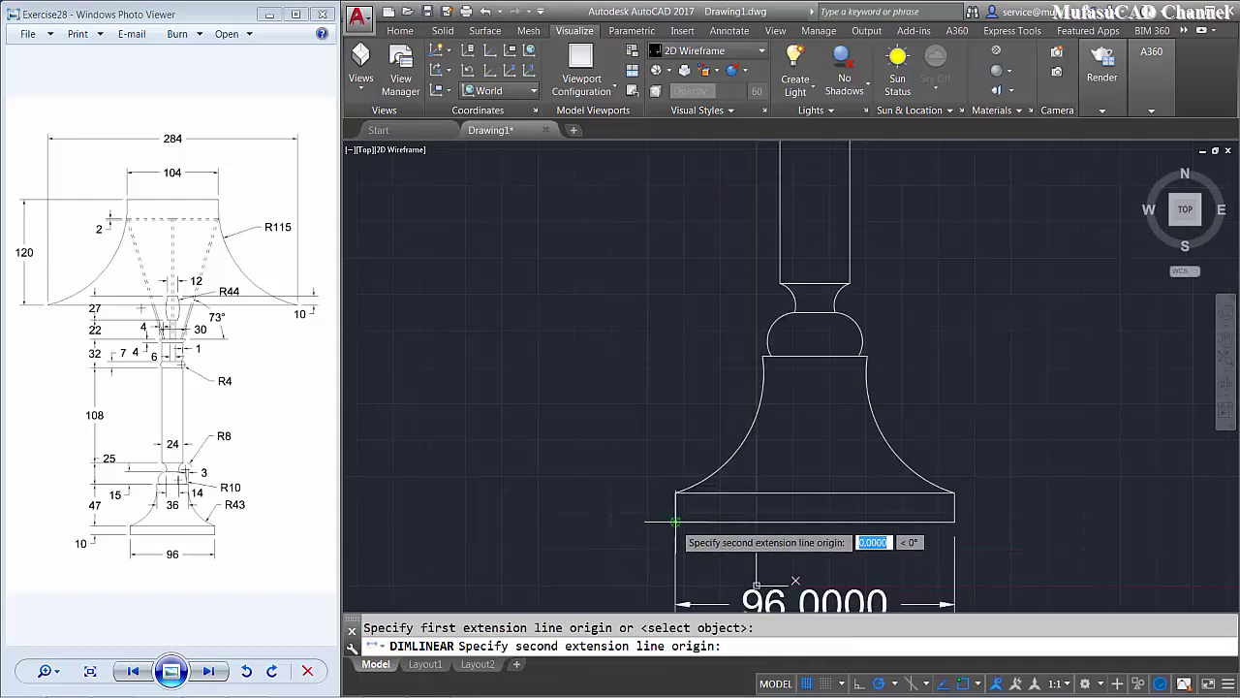
left_click(780, 284)
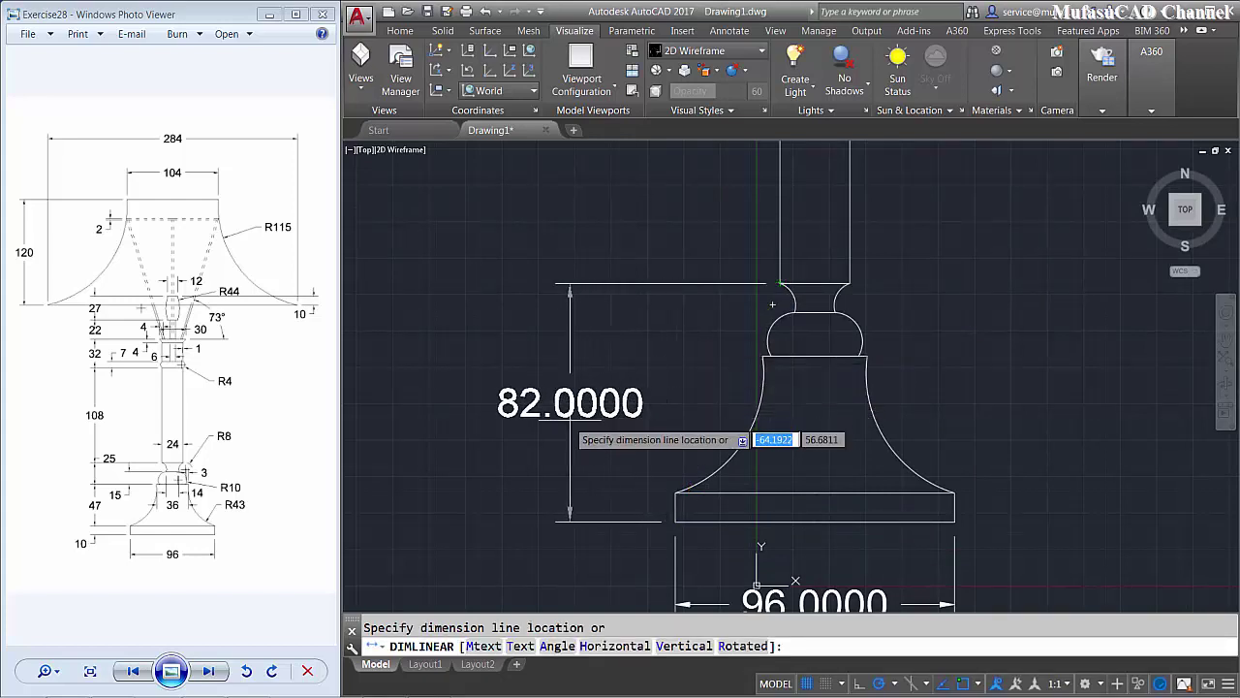
left_click(524, 438)
- Add the 10 base-plate thickness dimension and reopen the Dimension Style Manager
key("Return")
left_click(675, 492)
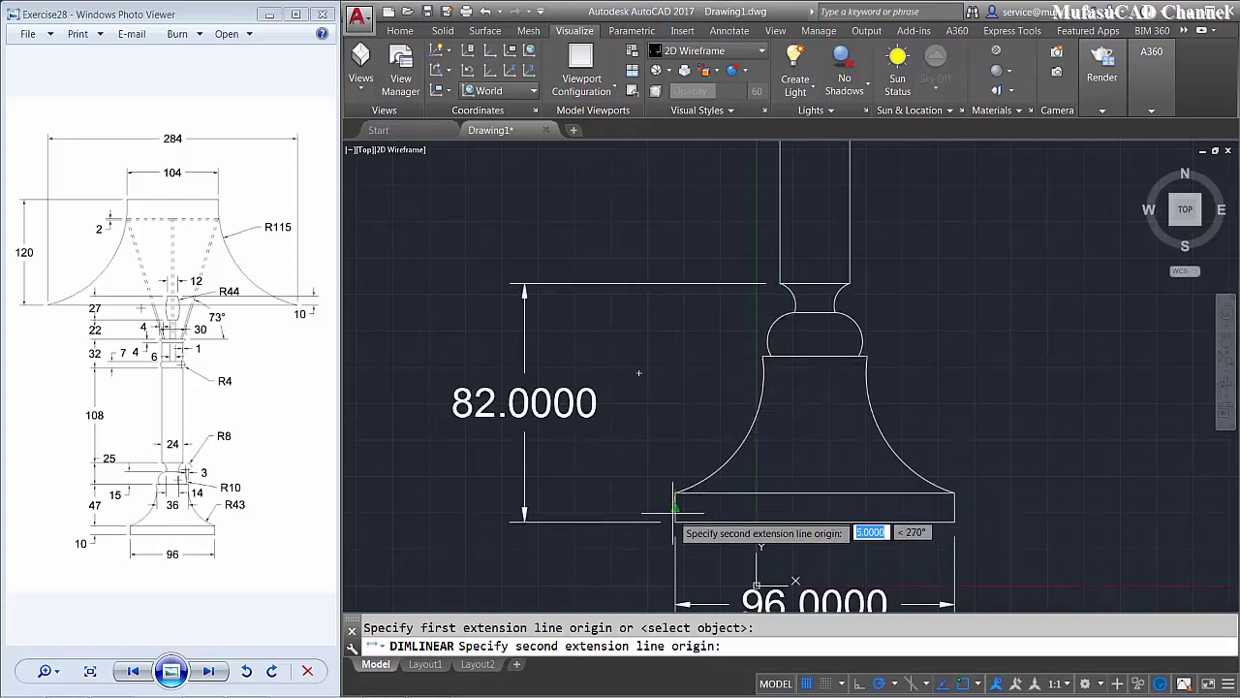
left_click(675, 521)
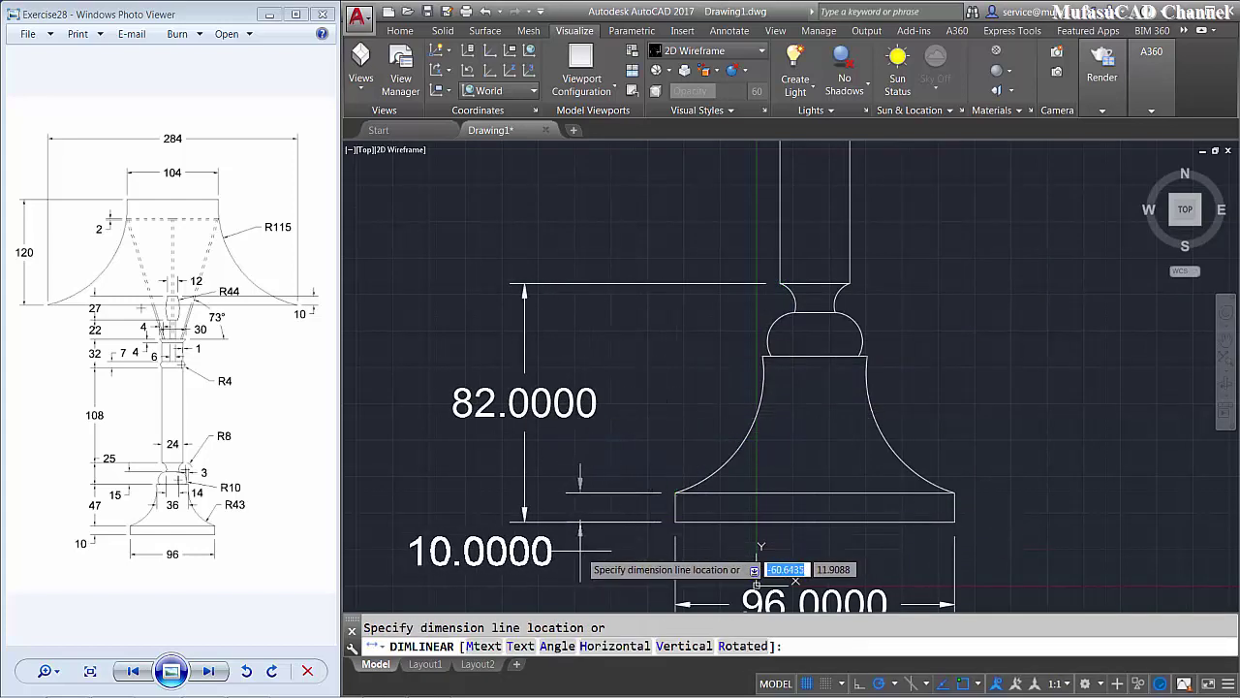
left_click(589, 550)
scroll(669, 427, "down", 3)
scroll(662, 446, "down", 1)
middle_click_drag(662, 446, 657, 455)
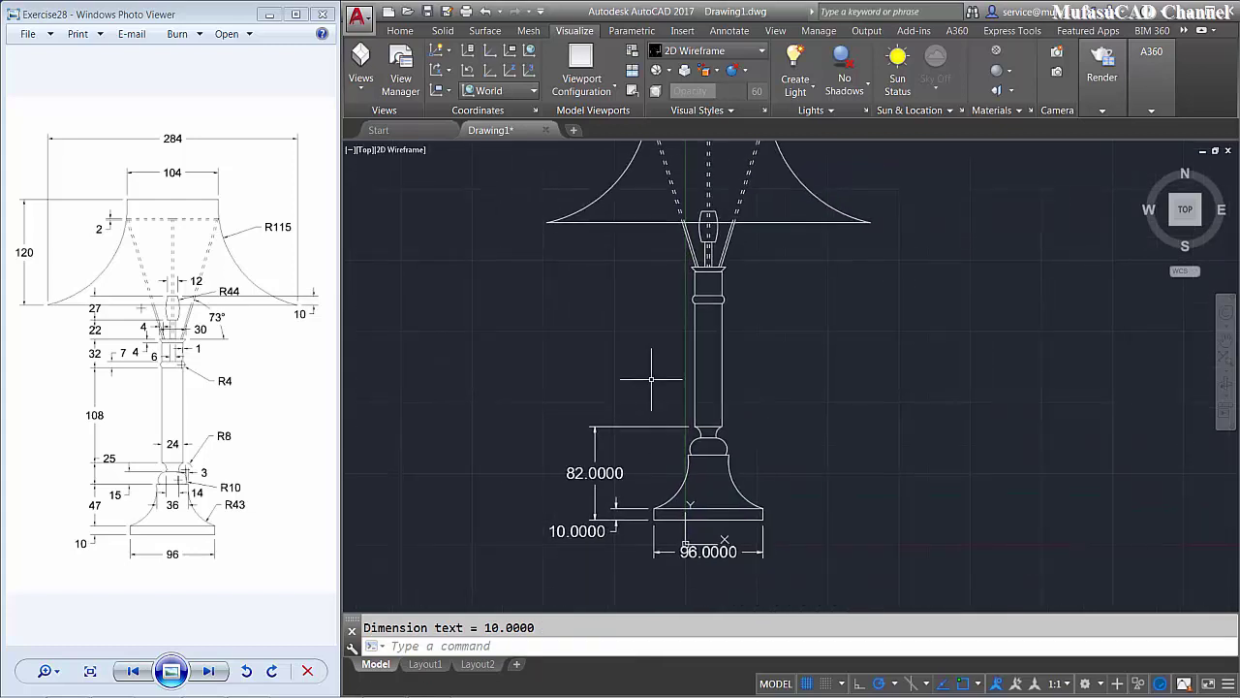
type("d")
key("Return")
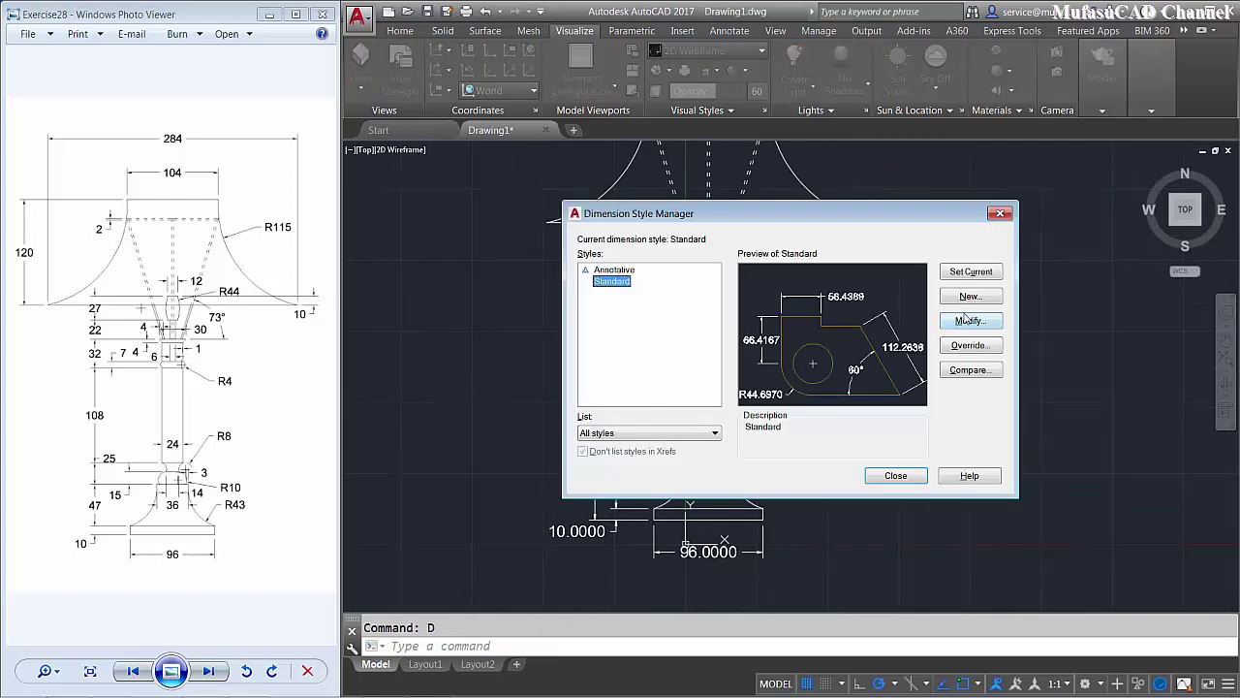
- Set the Standard dimension style's primary unit precision to whole numbers (0)
left_click(969, 320)
left_click(588, 180)
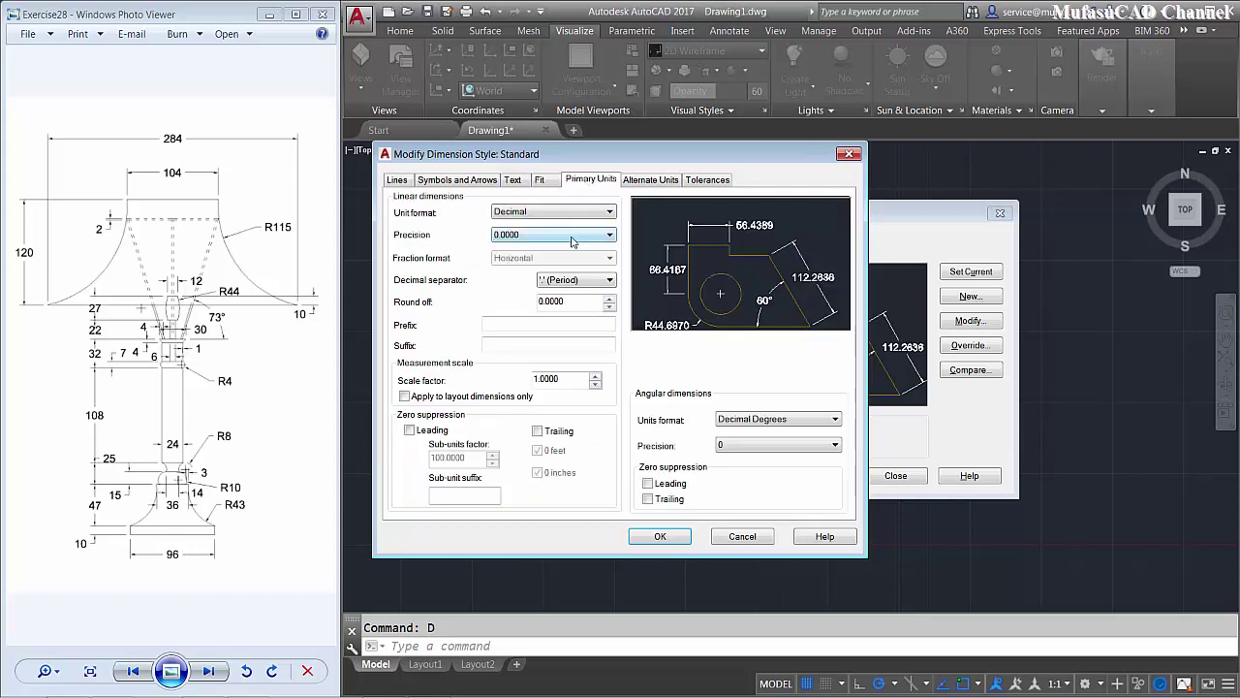
left_click(535, 238)
left_click(496, 248)
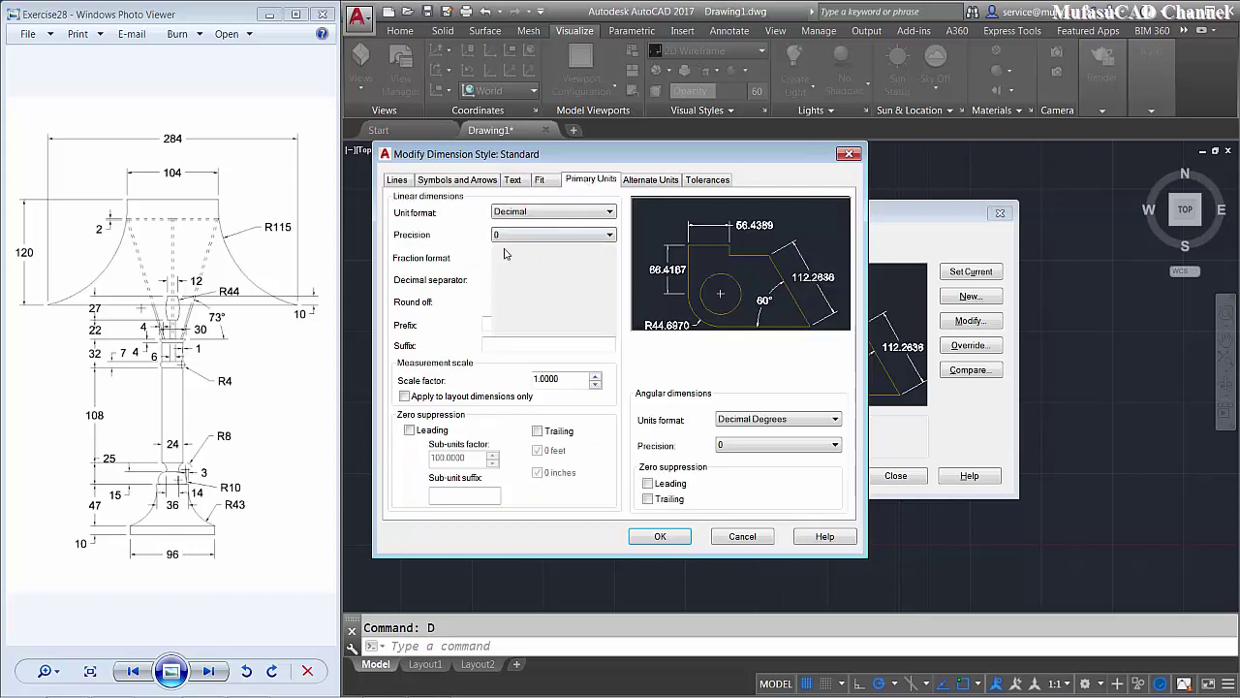
left_click(663, 537)
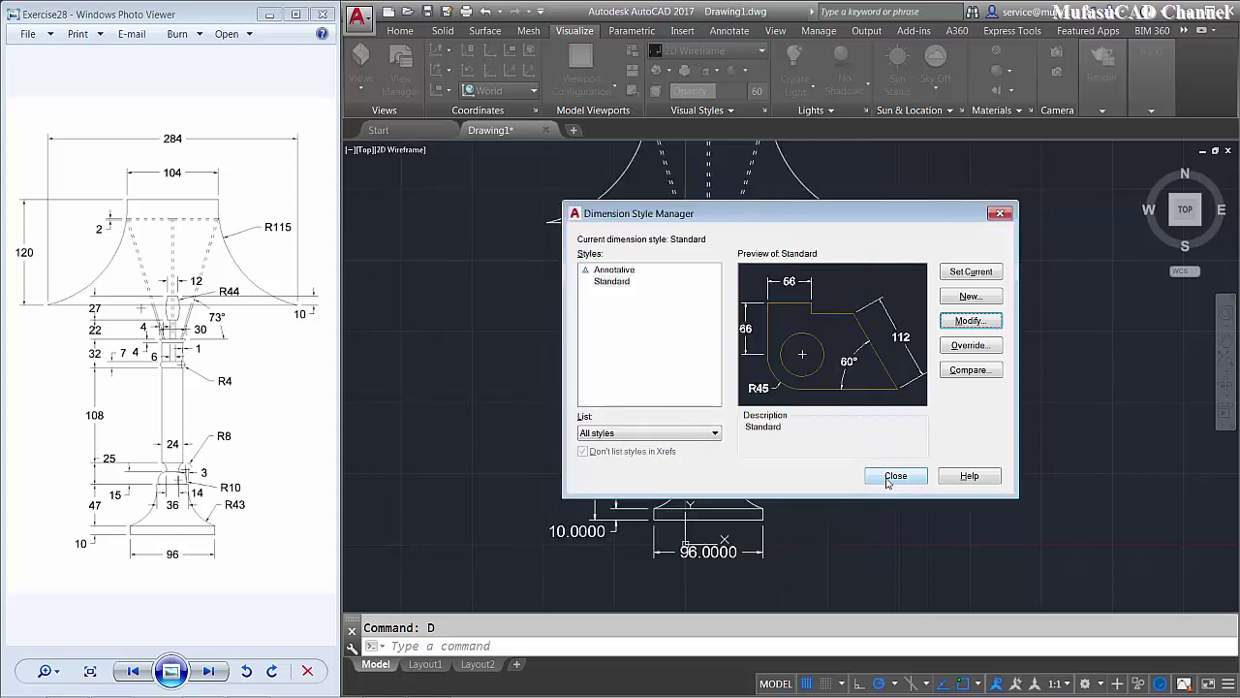
left_click(892, 476)
scroll(659, 504, "up", 1)
scroll(659, 506, "up", 1)
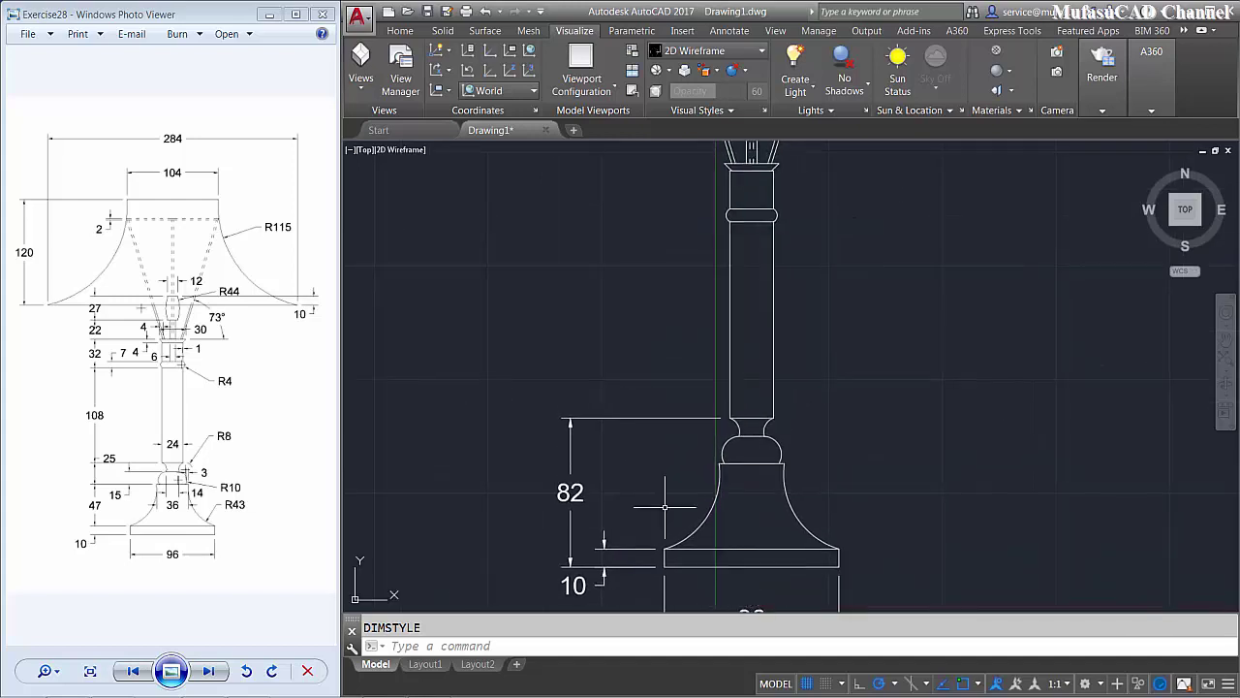
- Add linear dimensions 47 for the flared body and 10 for the neck
type("DIMLIN")
key("Return")
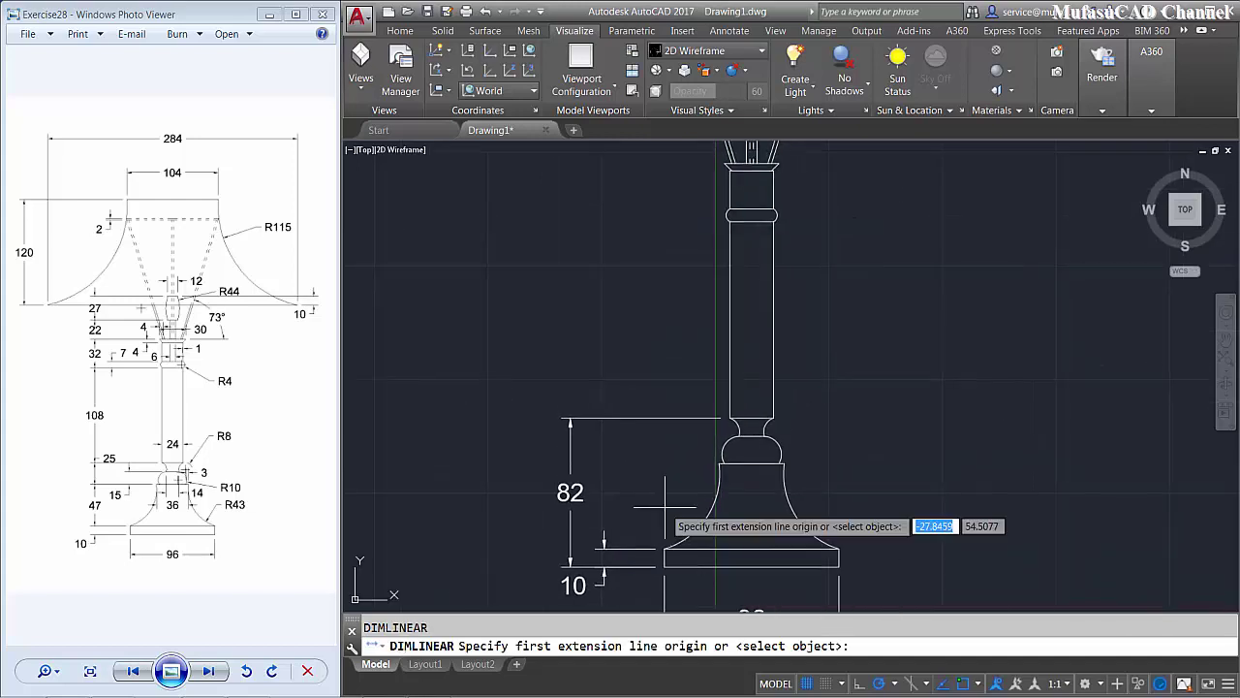
scroll(664, 505, "up", 2)
left_click(665, 574)
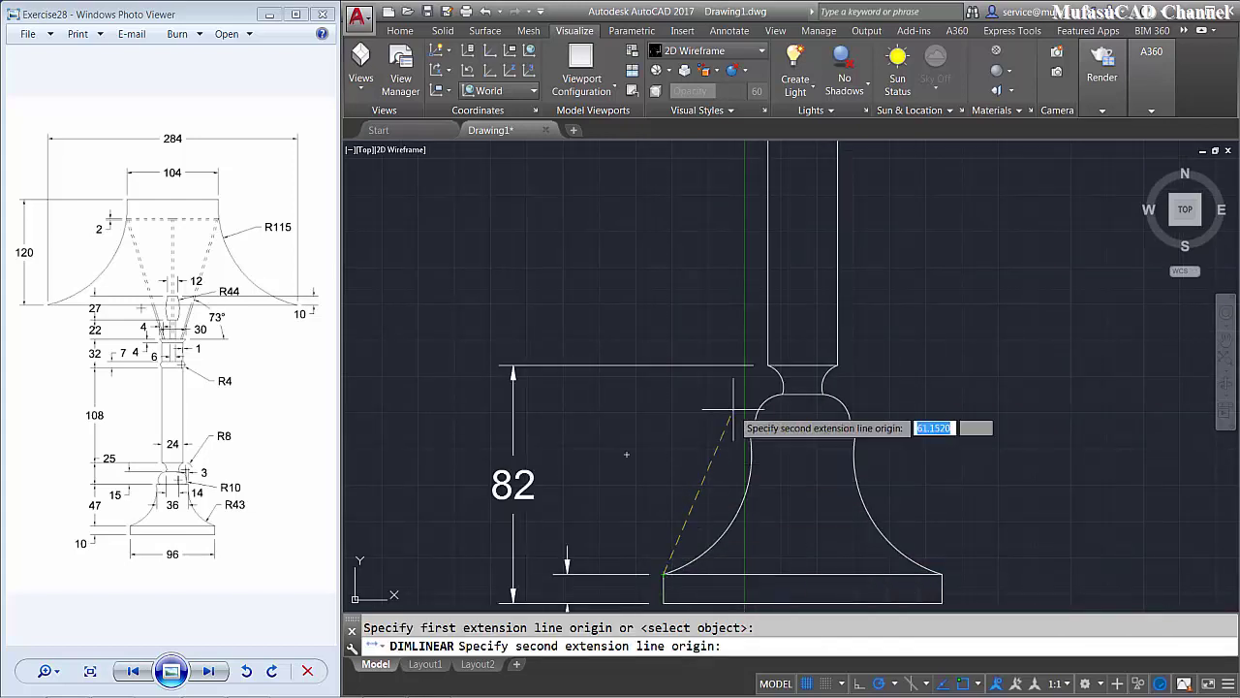
left_click(752, 438)
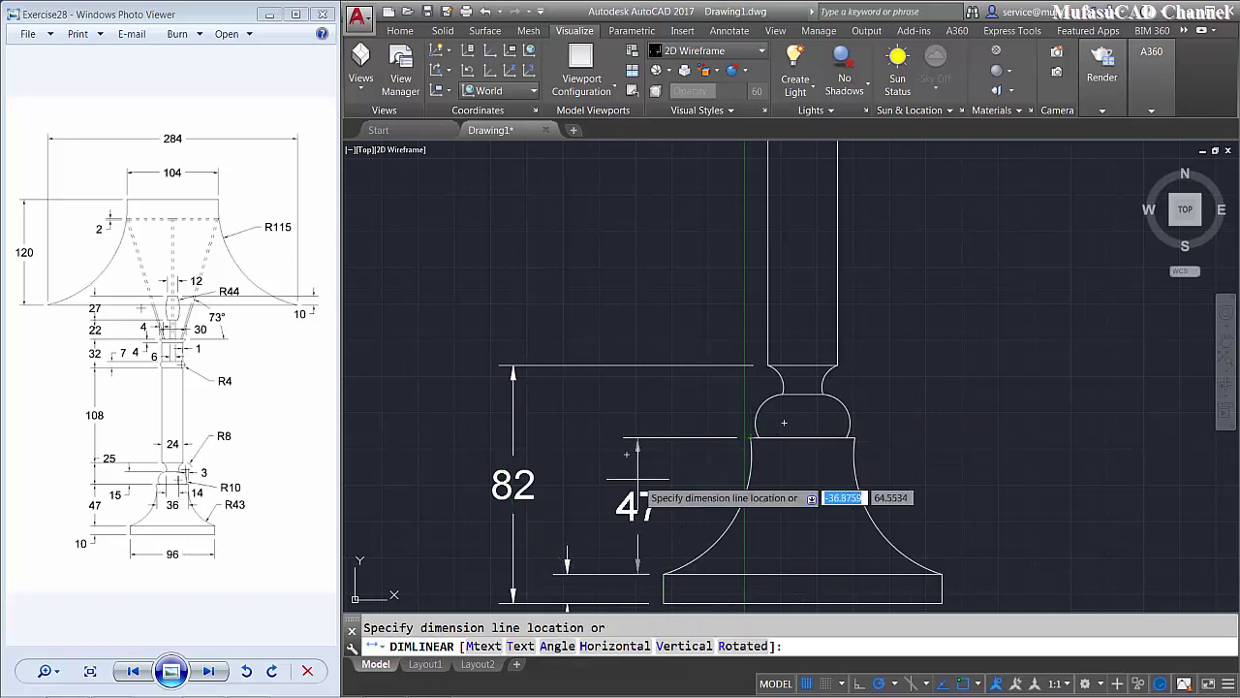
left_click(567, 572)
key("Return")
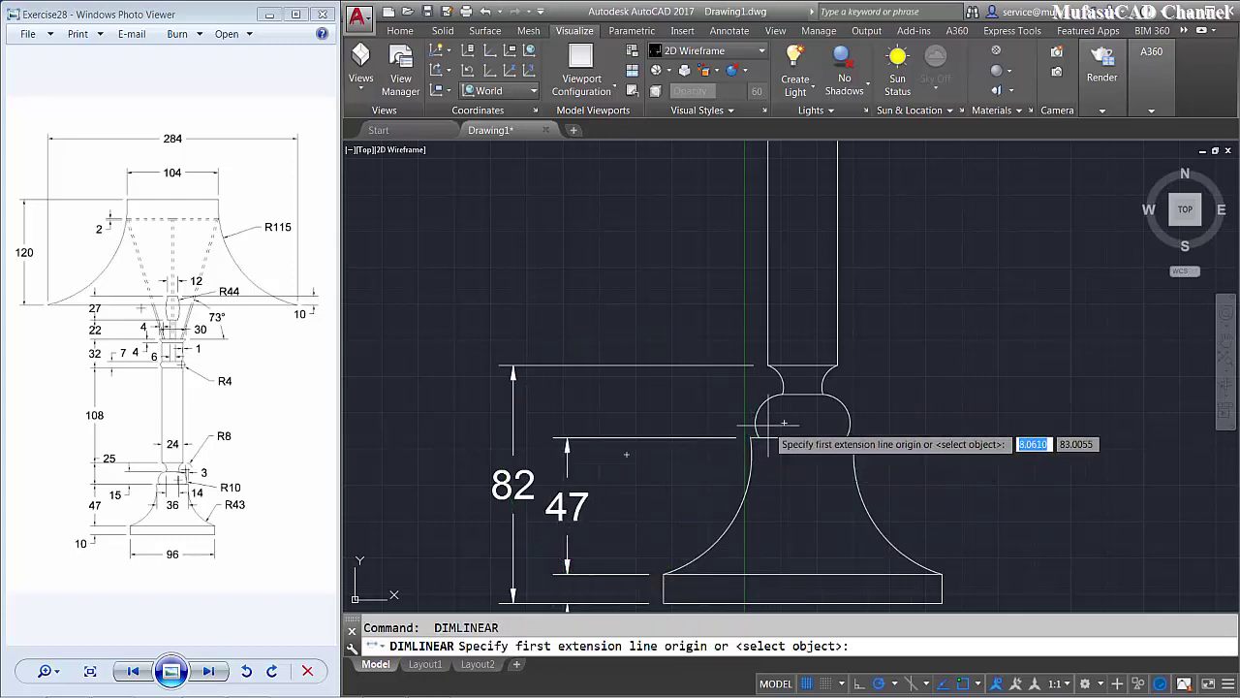
left_click(768, 367)
left_click(756, 395)
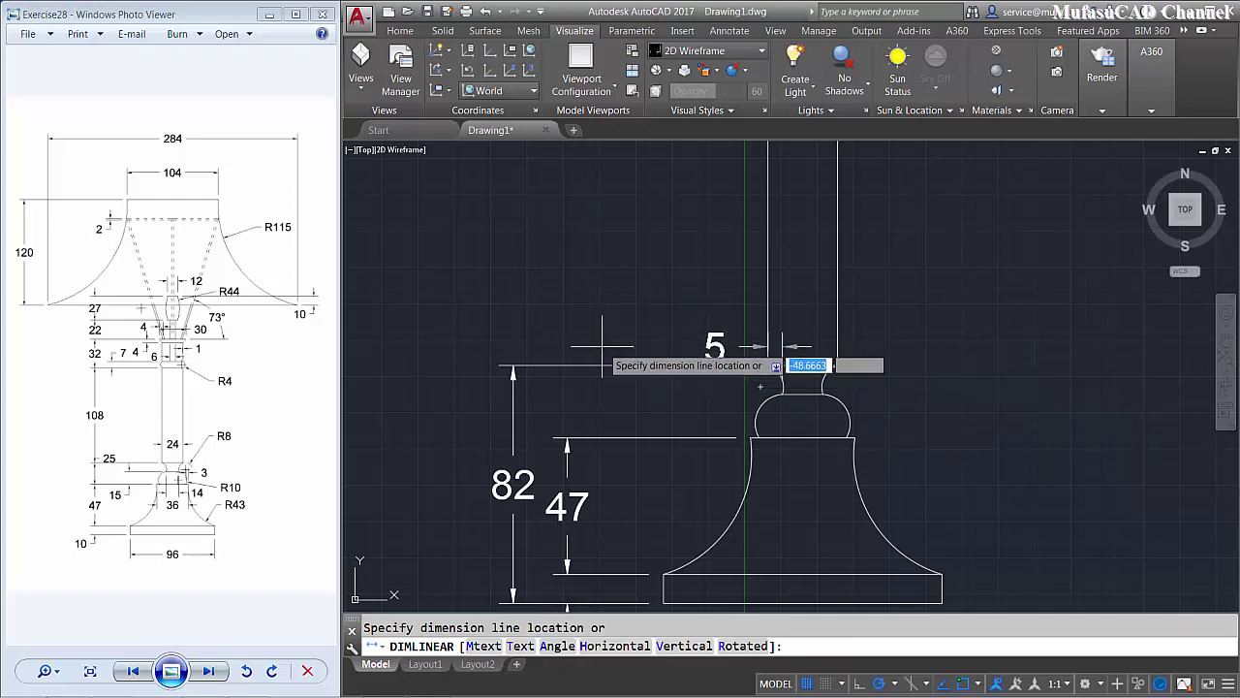
left_click(572, 441)
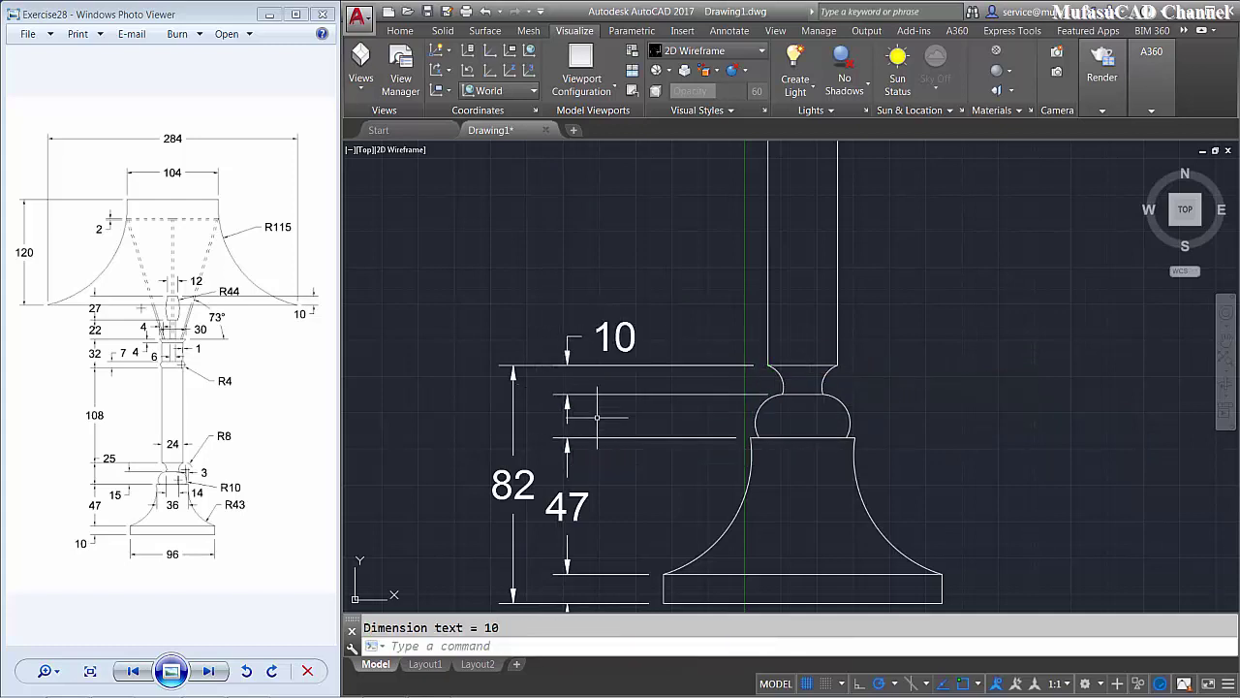
- Dimension the stem vertically with 140, 108 and 21 on its left side
scroll(627, 515, "down", 7)
scroll(628, 484, "up", 4)
key("Return")
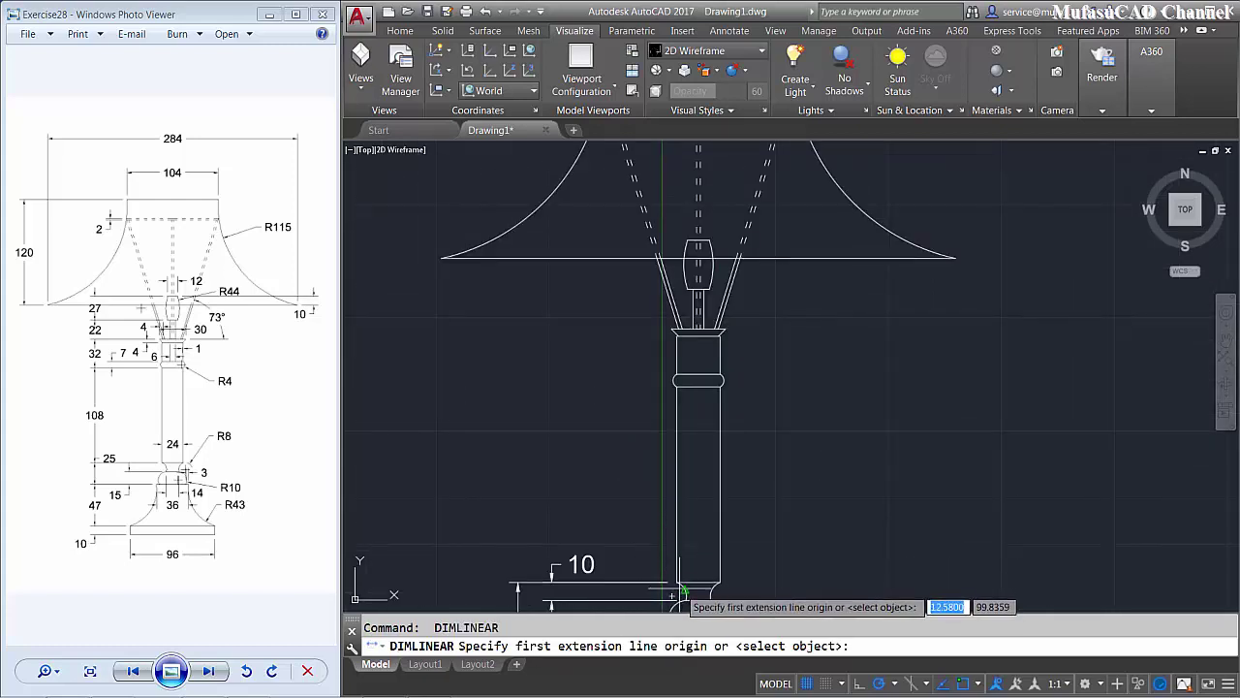
left_click(672, 583)
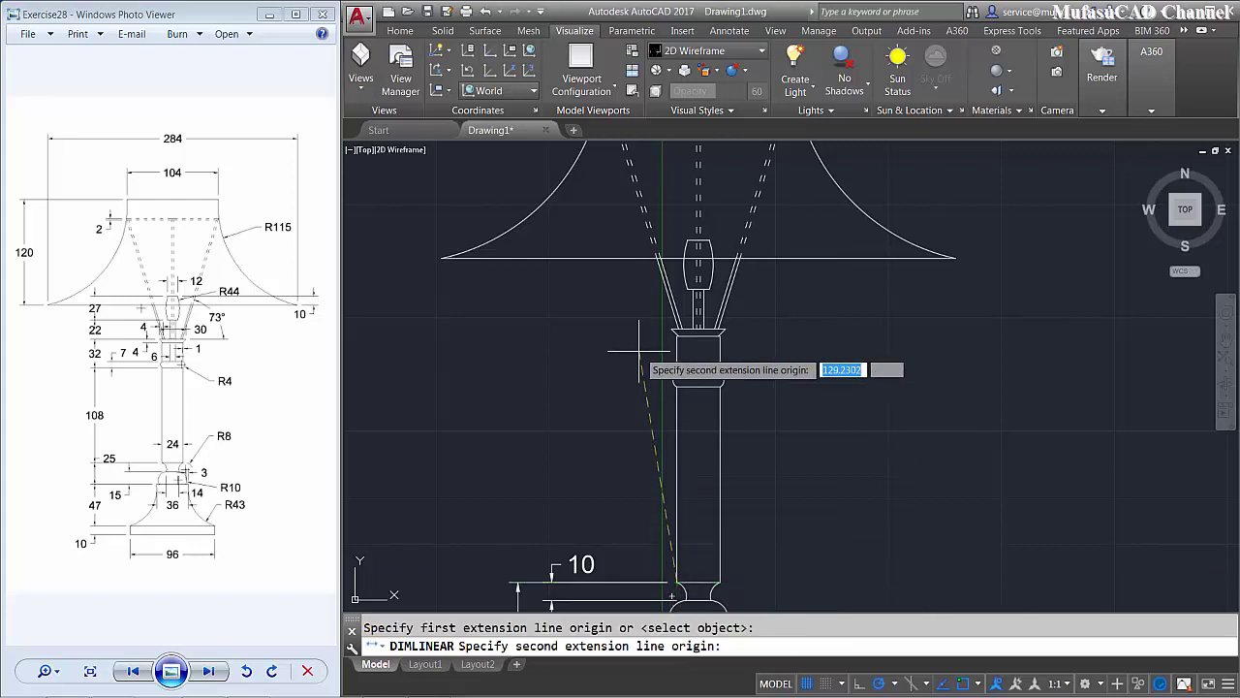
left_click(671, 330)
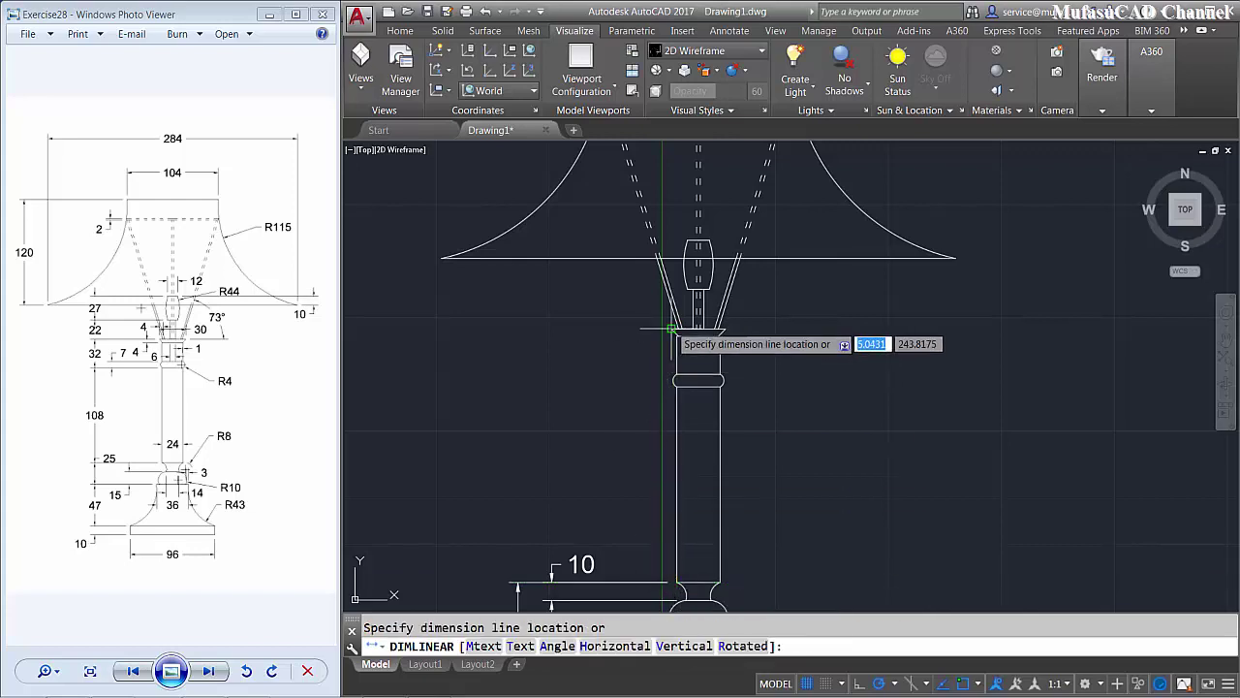
left_click(517, 572)
key("Return")
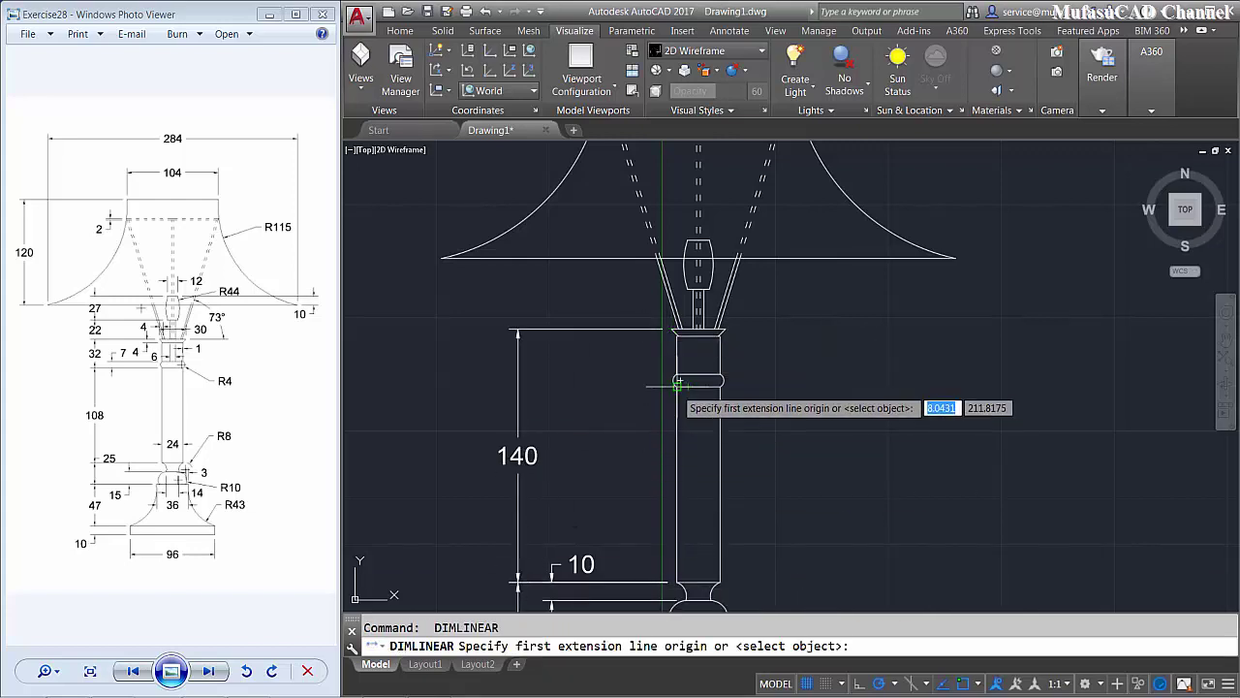
left_click(679, 380)
left_click(675, 583)
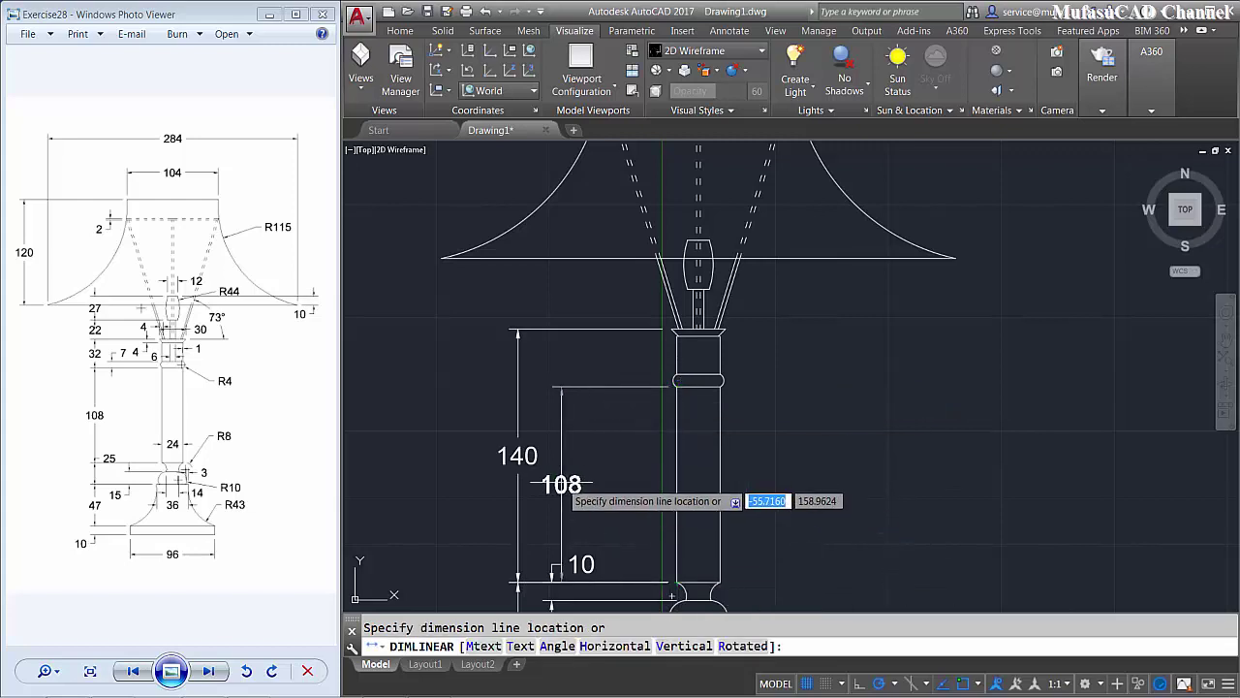
left_click(552, 581)
key("Return")
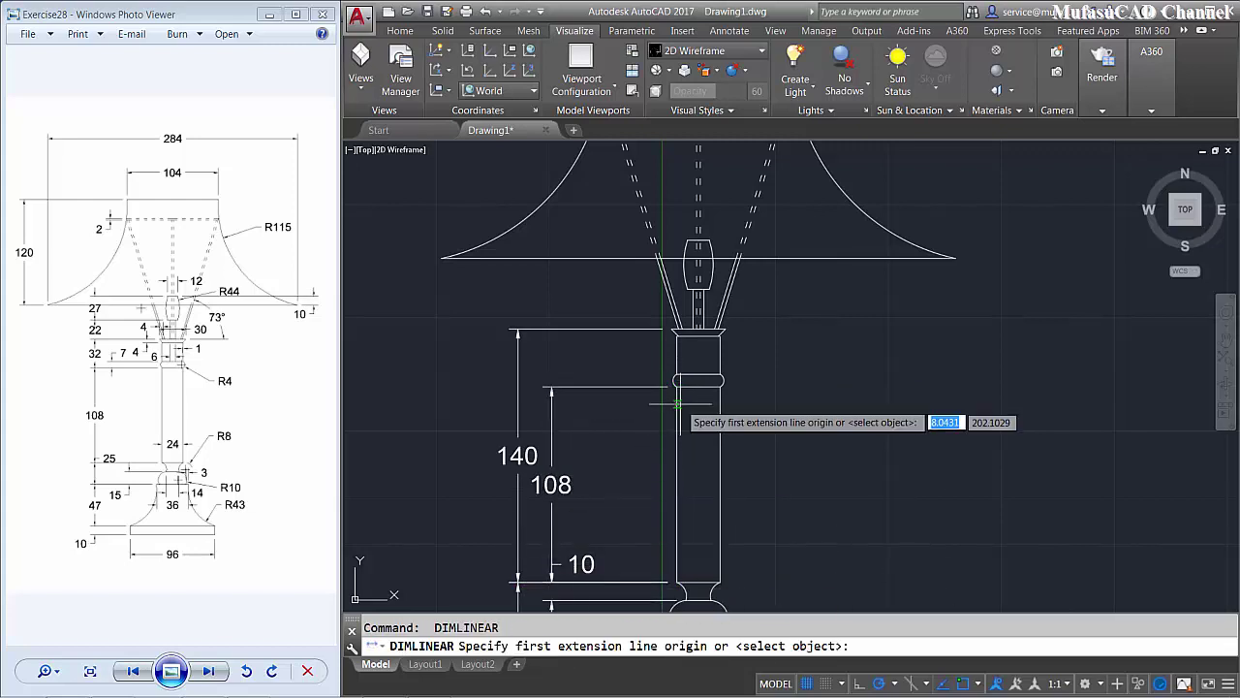
left_click(678, 373)
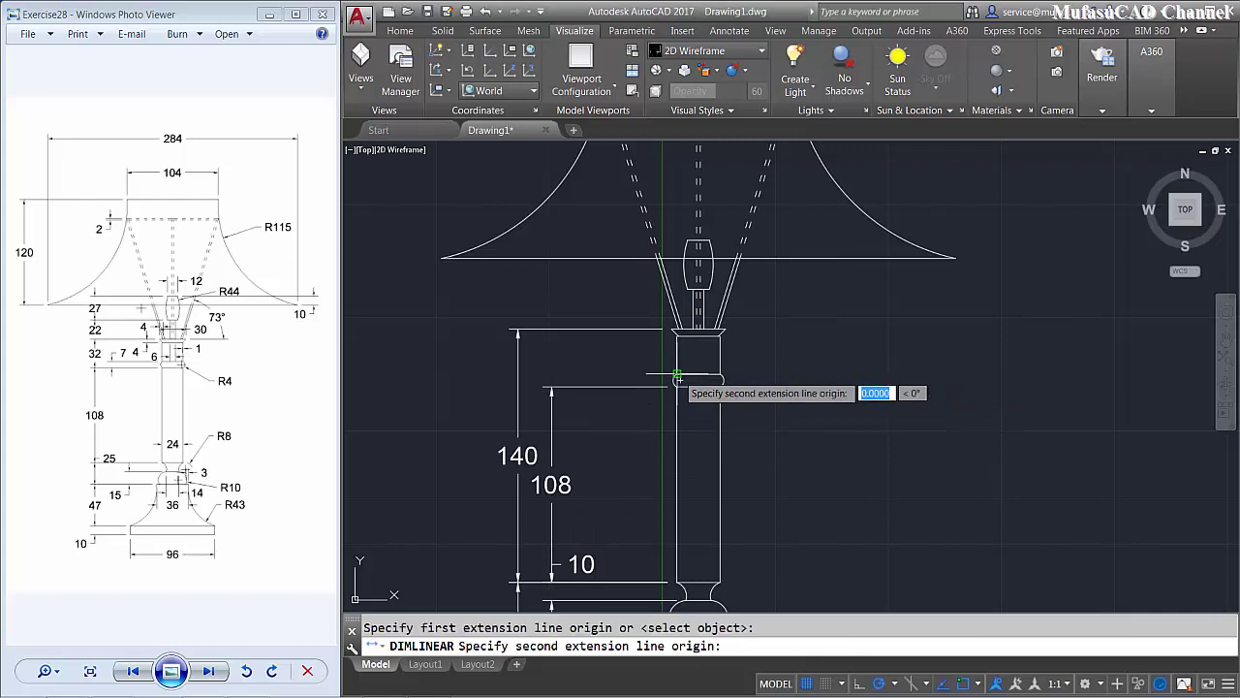
left_click(676, 334)
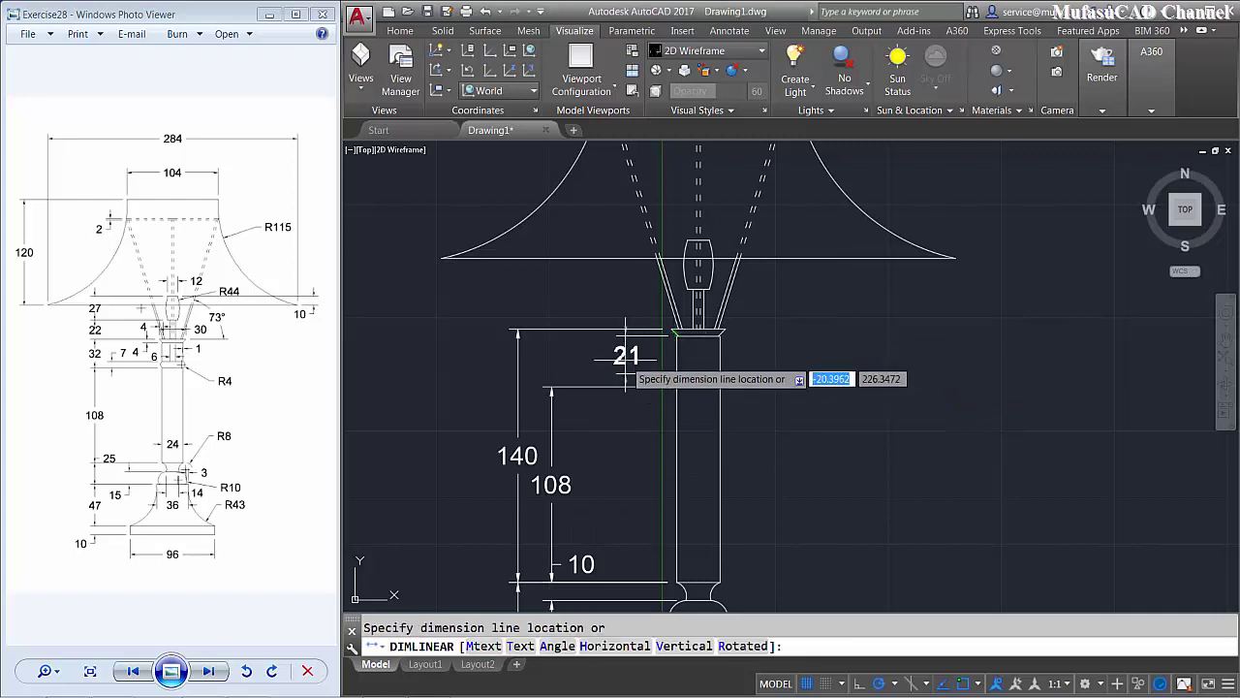
left_click(549, 361)
- Add the 7 ring height and the 49 dimension below the shade
scroll(625, 373, "up", 2)
key("Return")
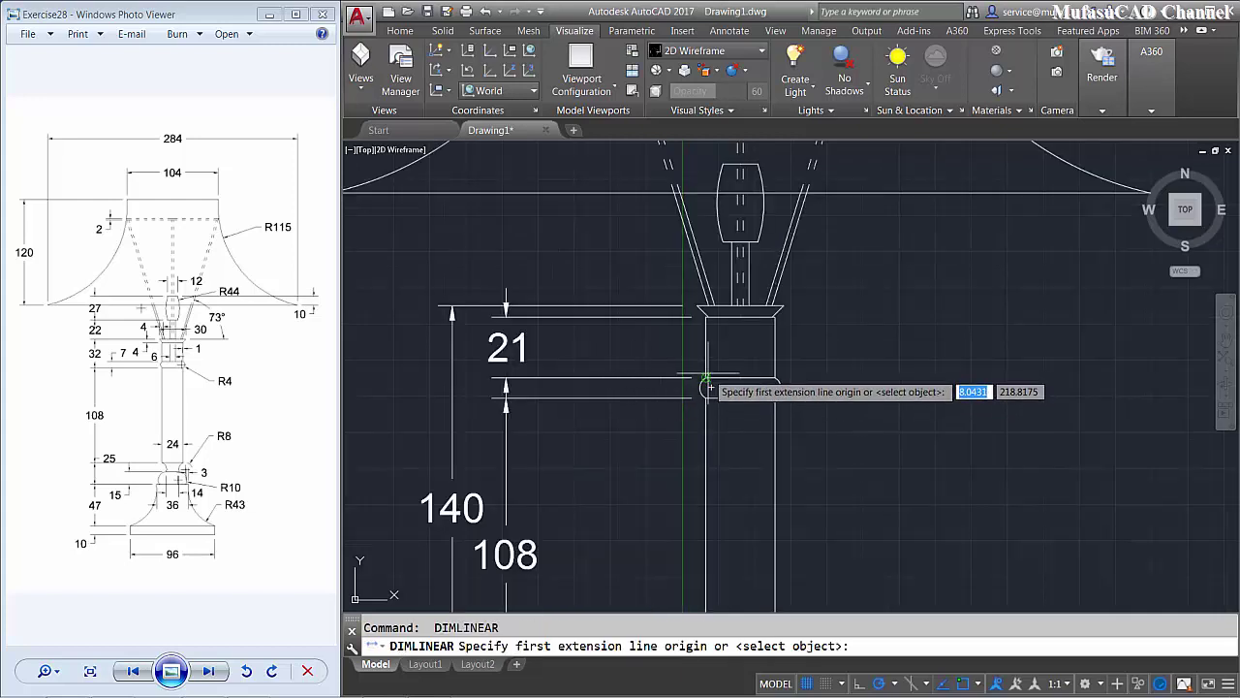
left_click(707, 387)
left_click(709, 397)
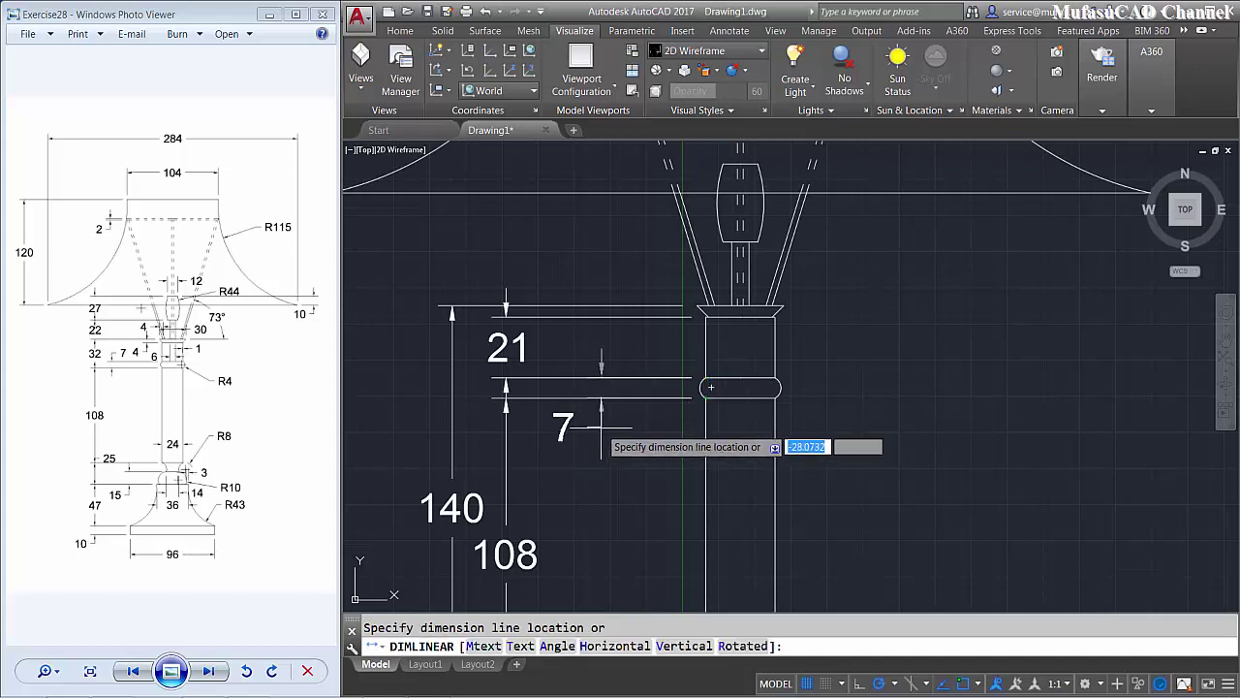
left_click(586, 427)
scroll(638, 402, "down", 4)
scroll(654, 203, "up", 2)
key("Return")
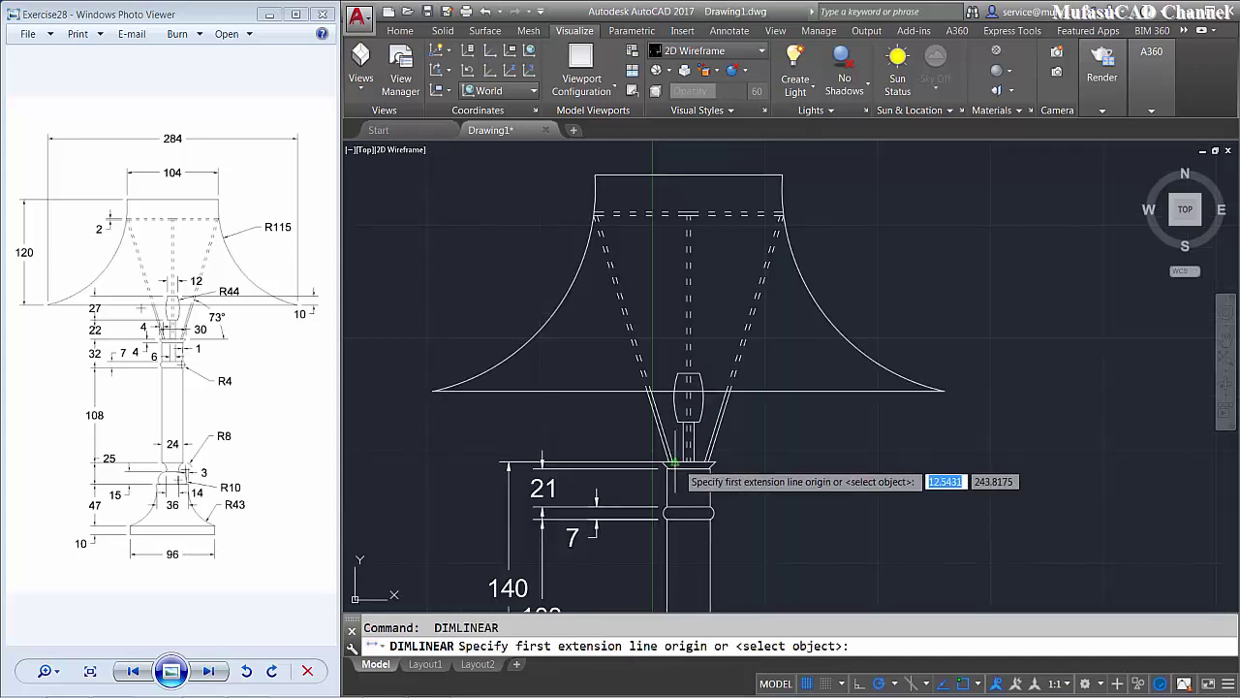
left_click(662, 463)
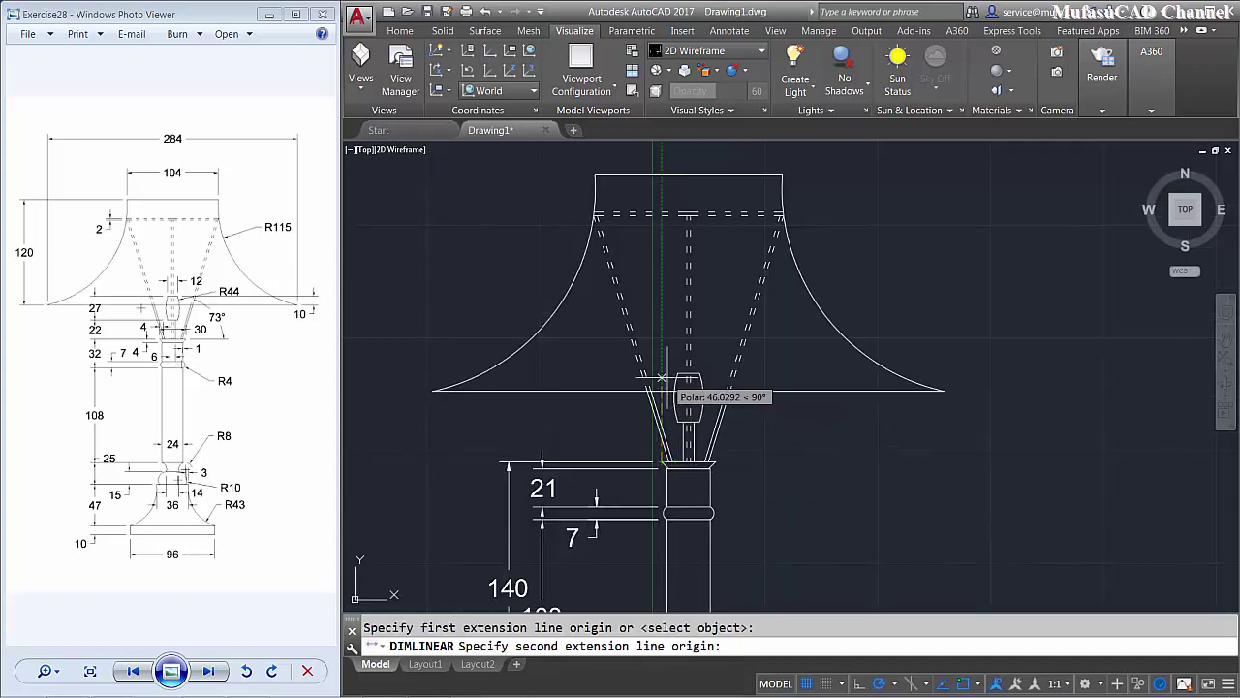
left_click(677, 372)
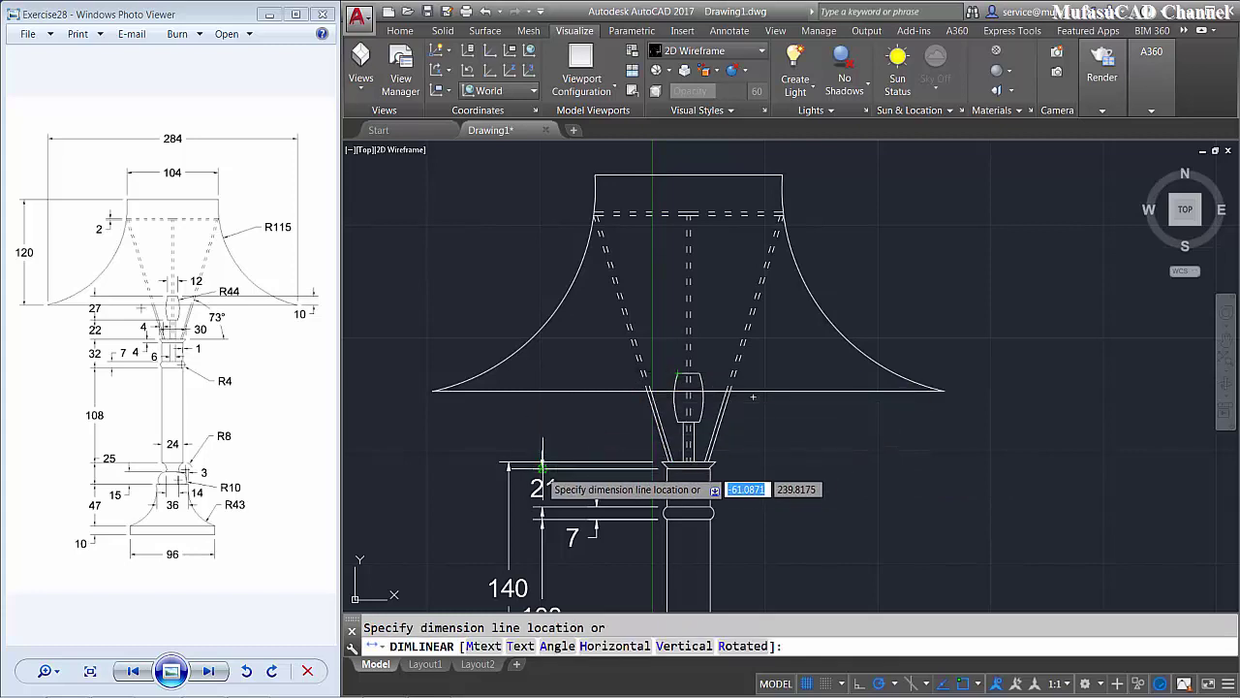
left_click(542, 480)
- Dimension the shade's height as 120 on its left side
middle_click_drag(639, 413, 656, 502)
key("Return")
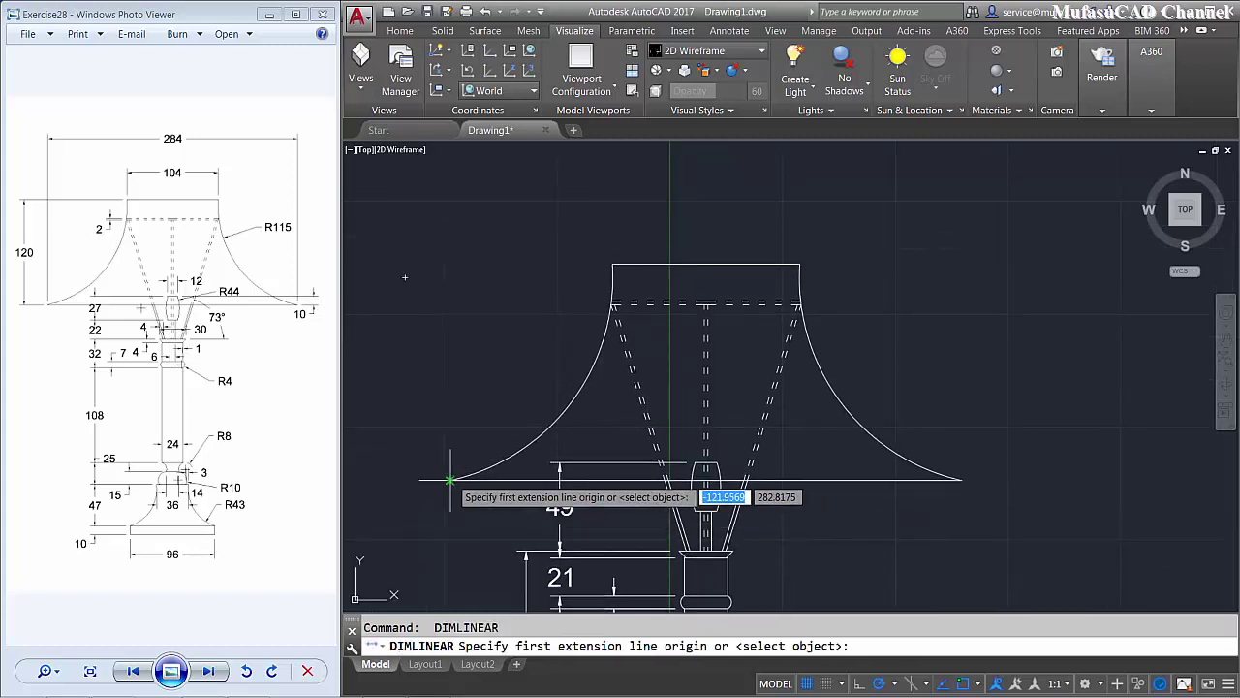
left_click(450, 478)
left_click(611, 263)
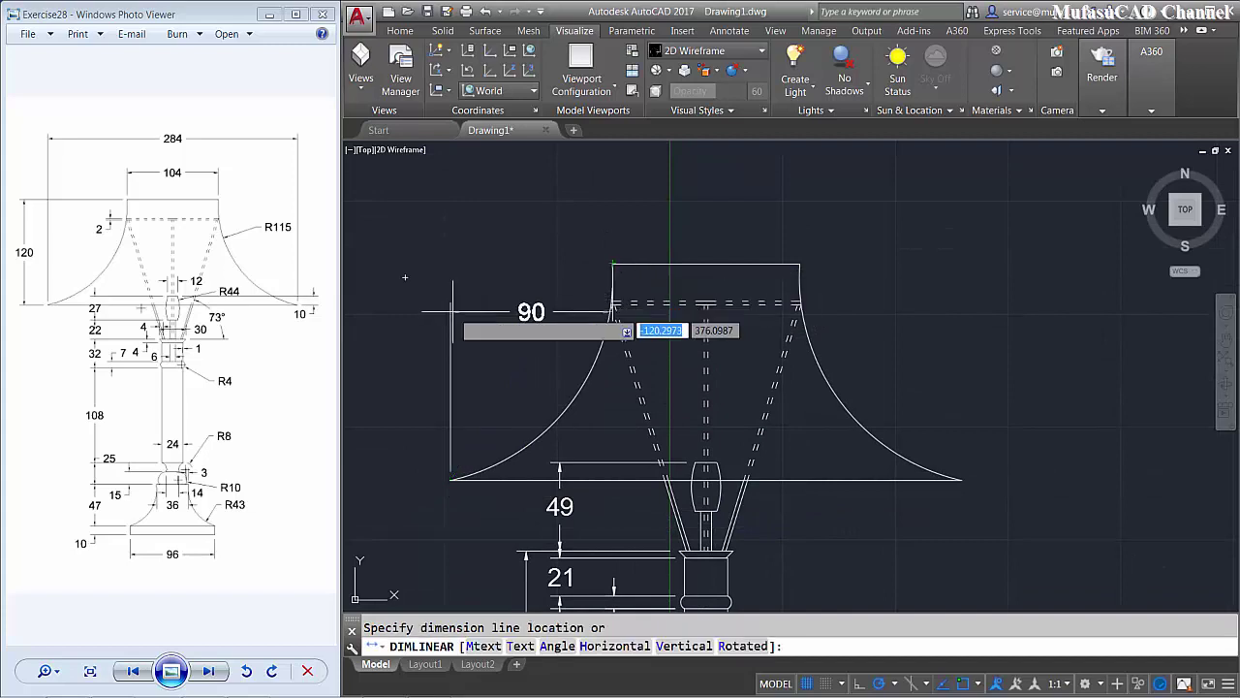
left_click(387, 423)
- Dimension the shade's widths: 284 across the bottom and 104 across the top
key("Return")
left_click(451, 478)
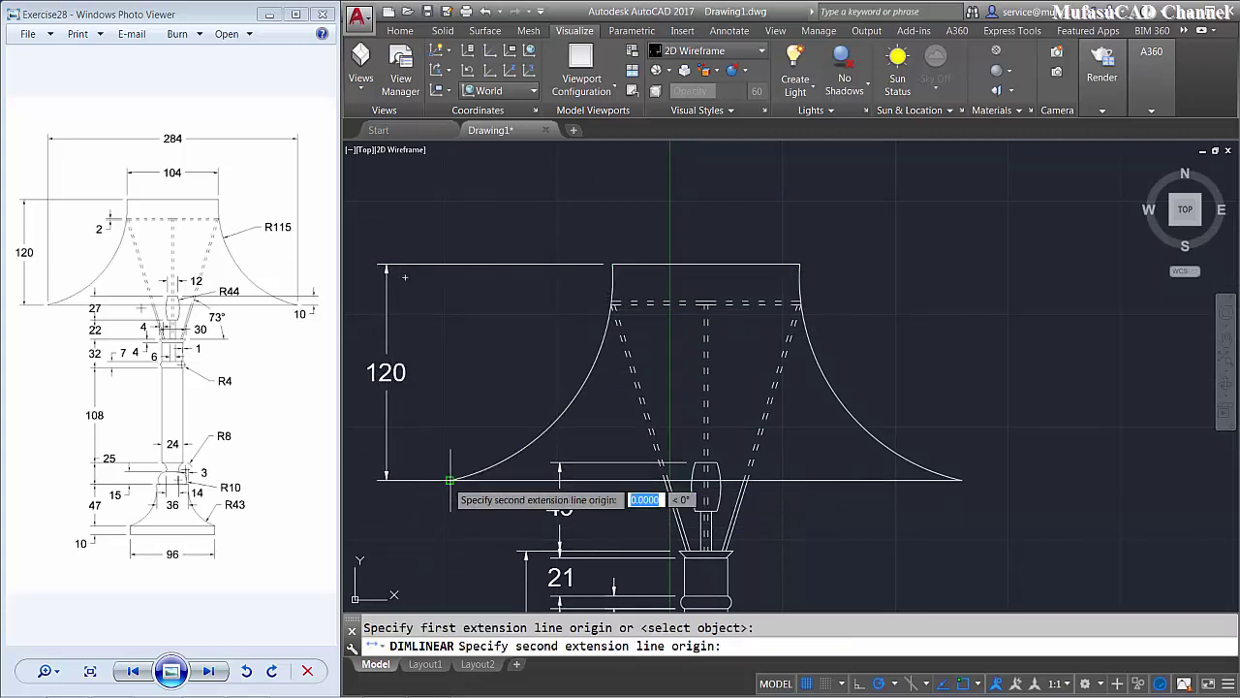
left_click(962, 479)
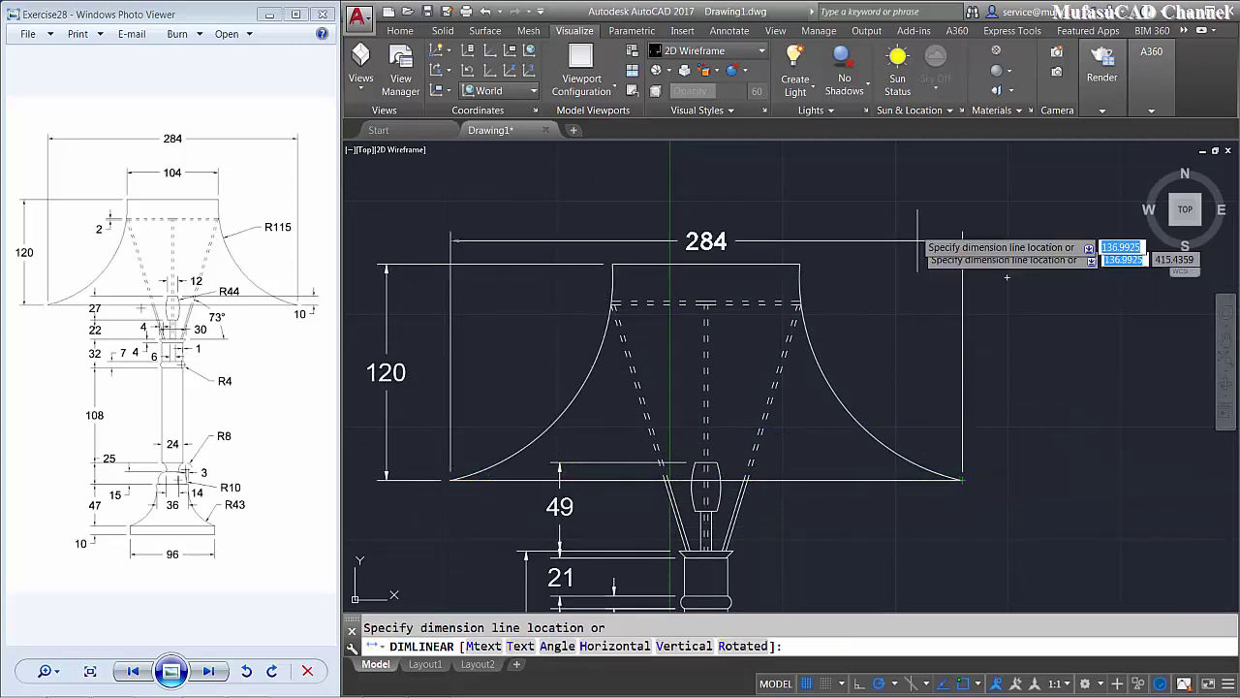
left_click(859, 174)
key("Return")
left_click(611, 263)
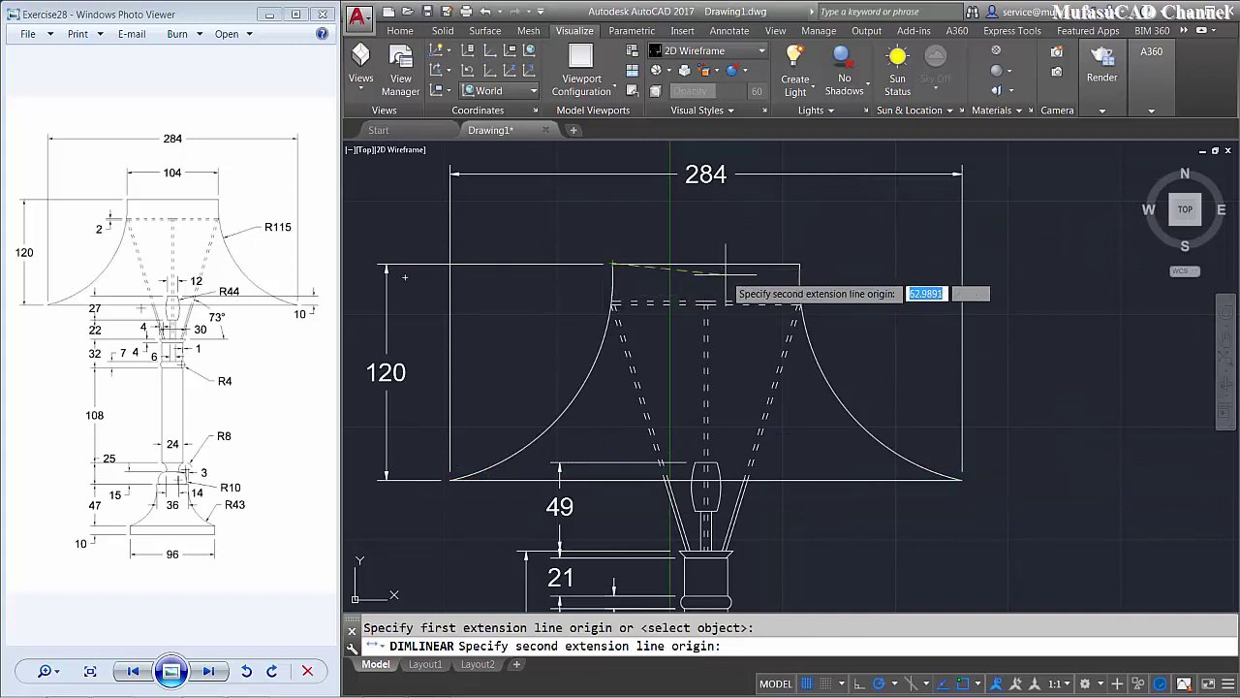
left_click(799, 262)
left_click(800, 224)
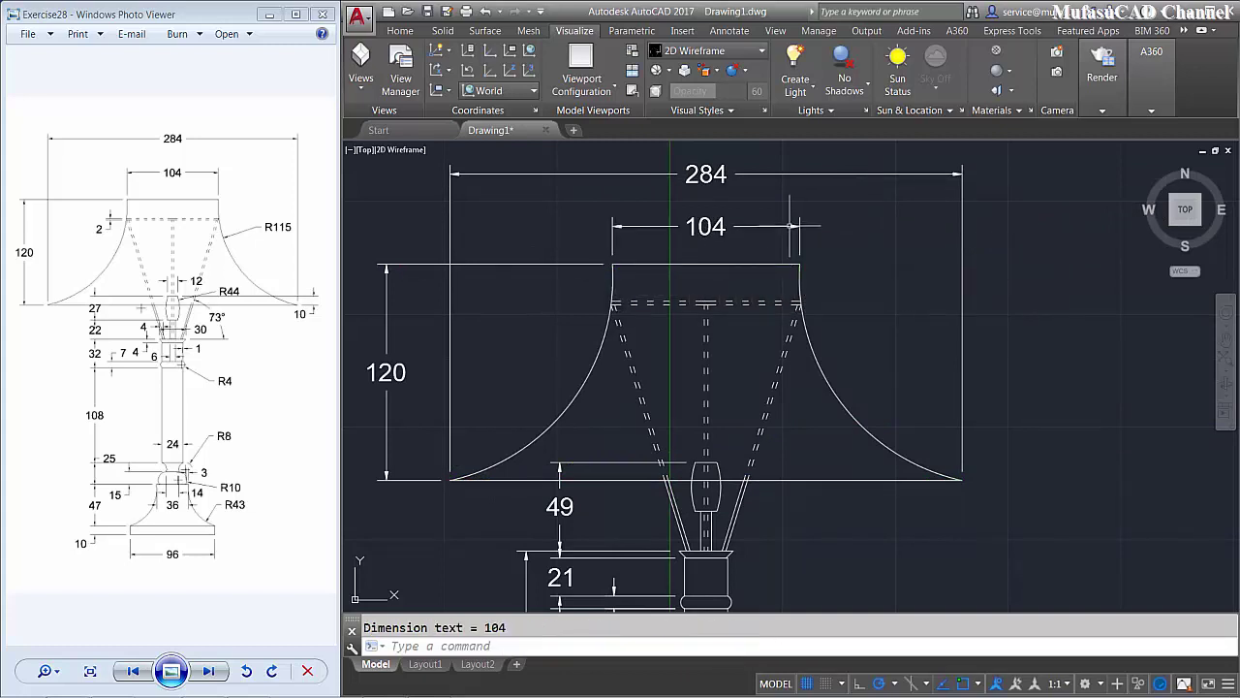
scroll(805, 264, "down", 2)
middle_click_drag(859, 353, 792, 299)
scroll(803, 388, "down", 2)
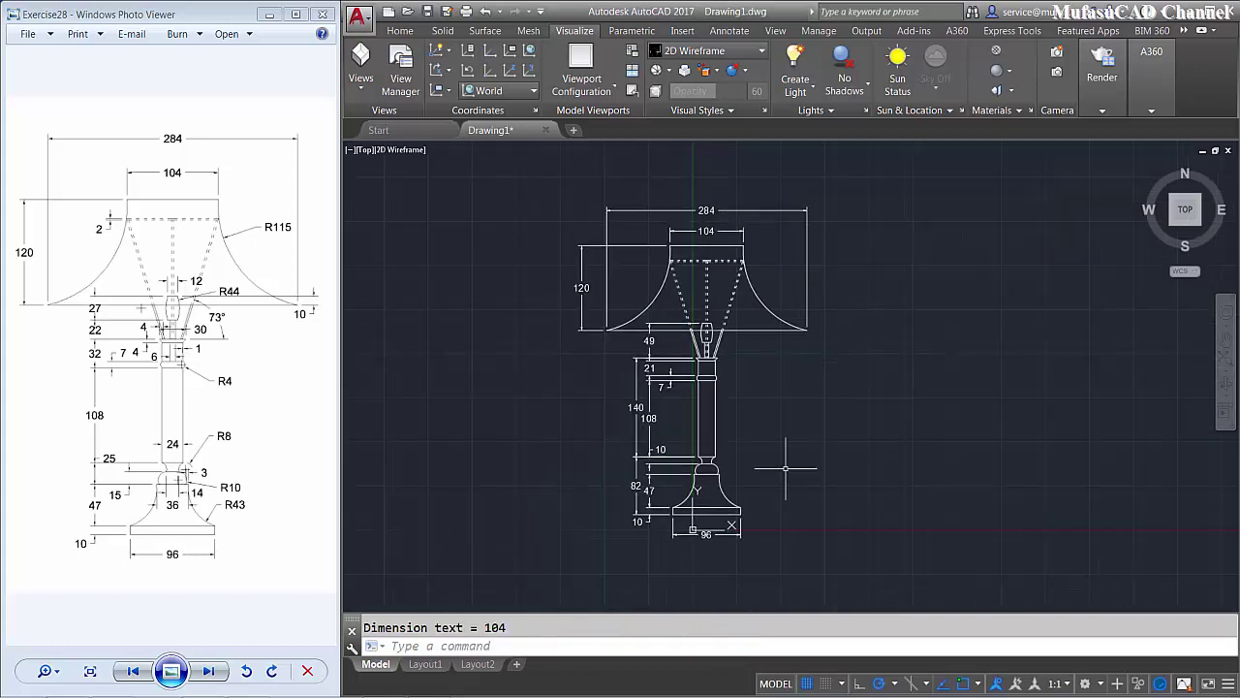
- Add radius dimensions R43 on the base, R10 on the collar and R8 on the fillet
scroll(766, 479, "up", 4)
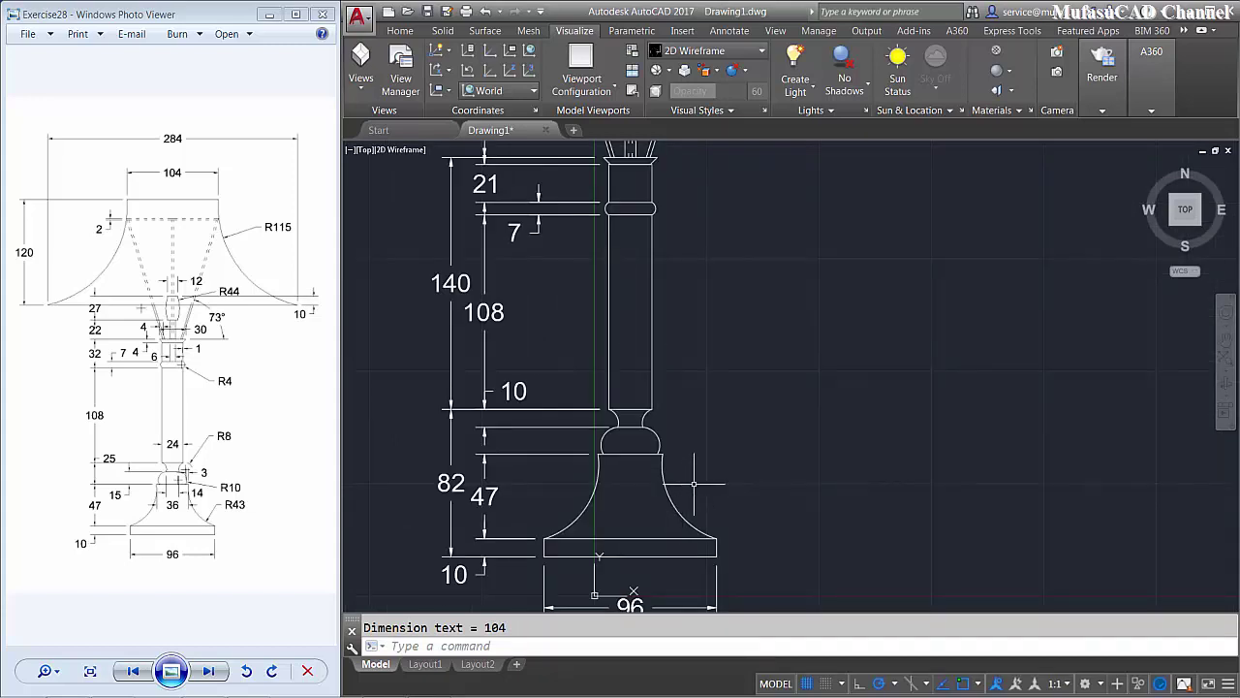
type("D")
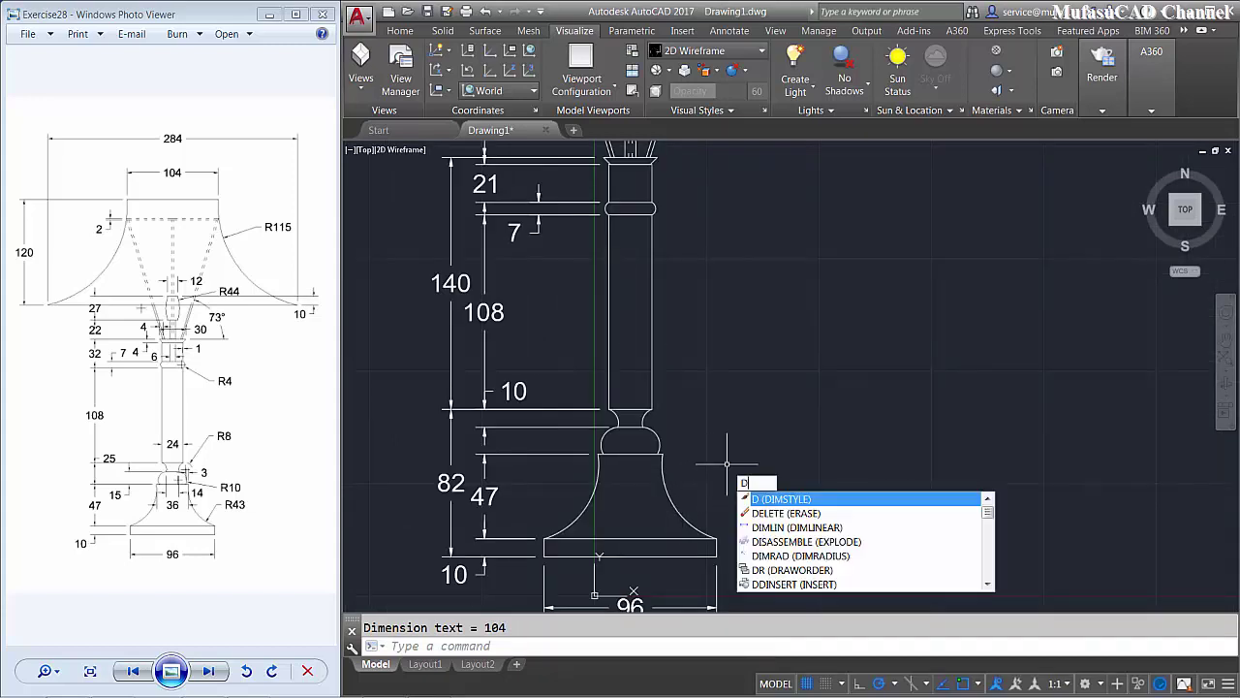
type("IMR")
key("Return")
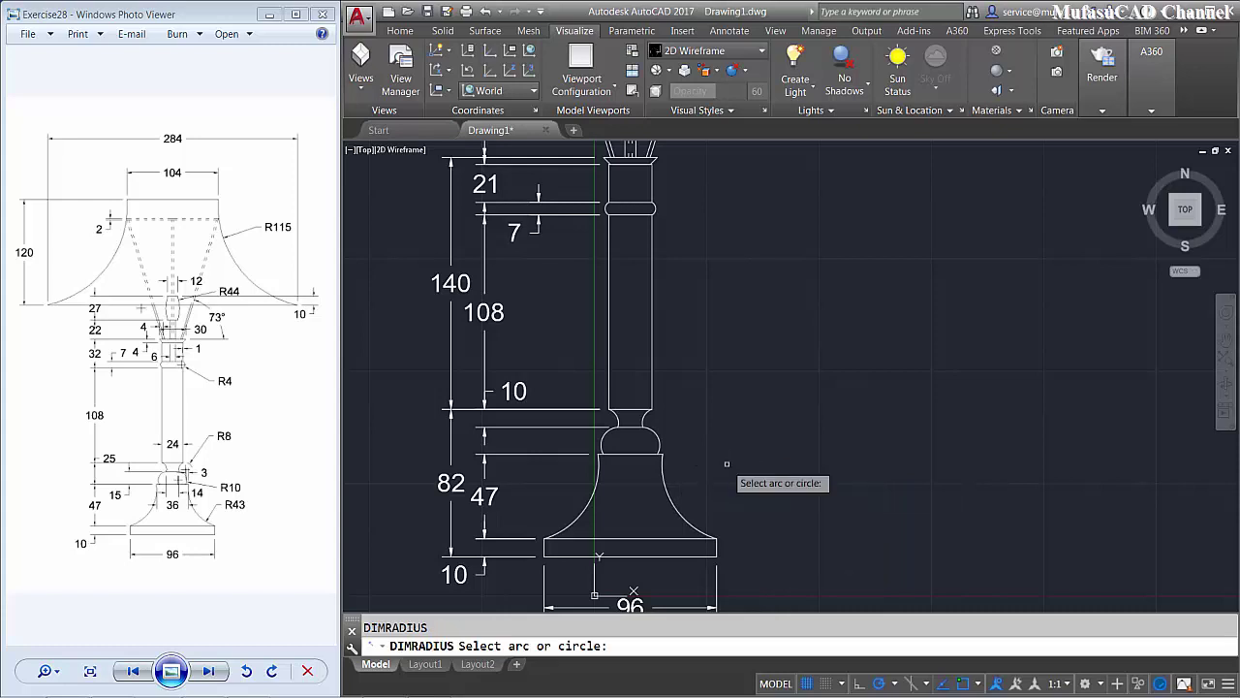
left_click(680, 516)
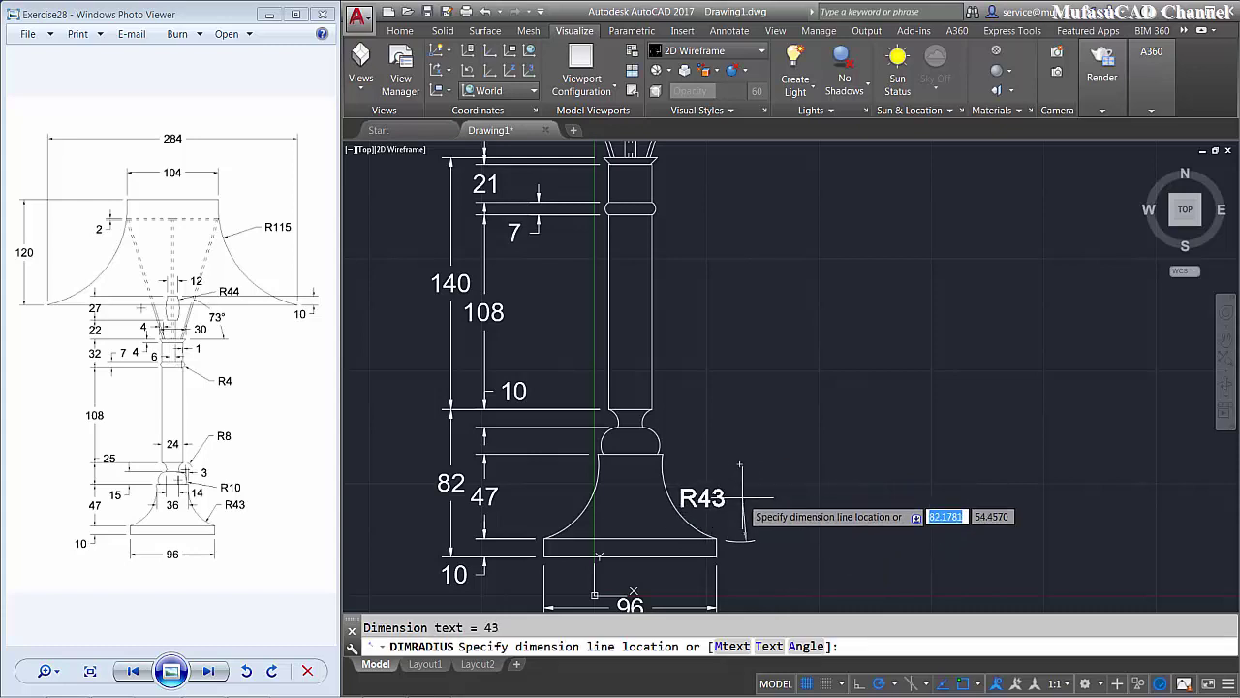
left_click(714, 481)
key("Return")
left_click(663, 444)
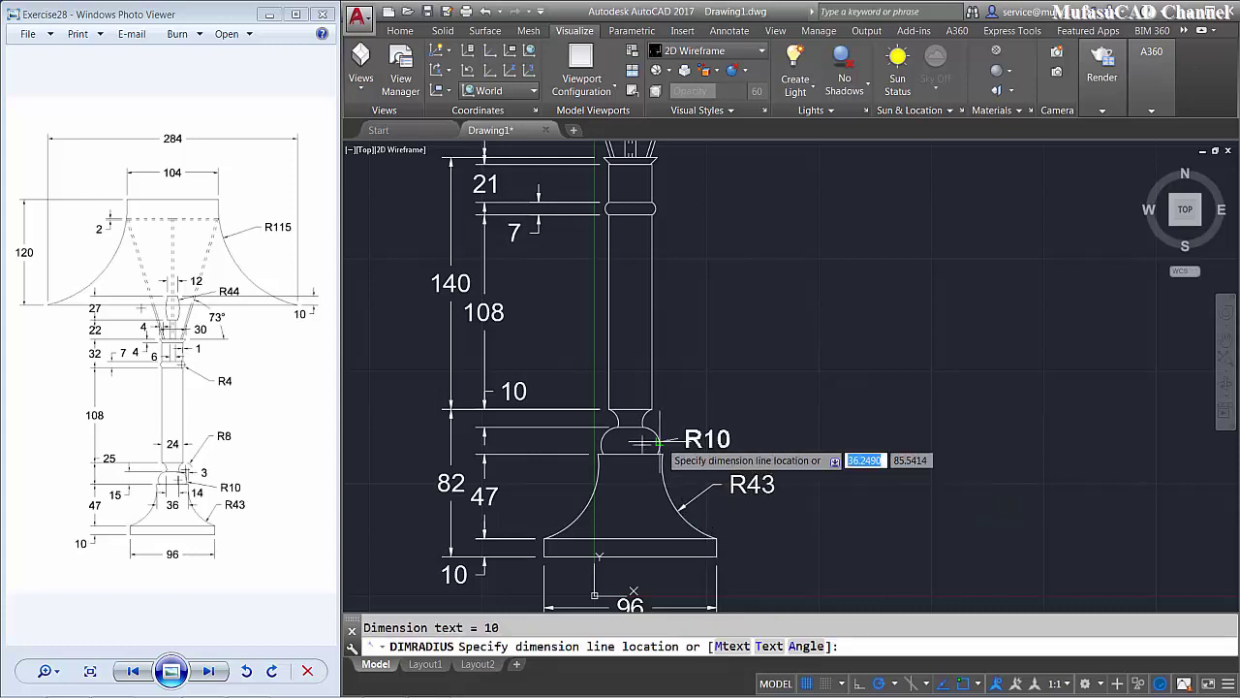
left_click(699, 432)
key("Return")
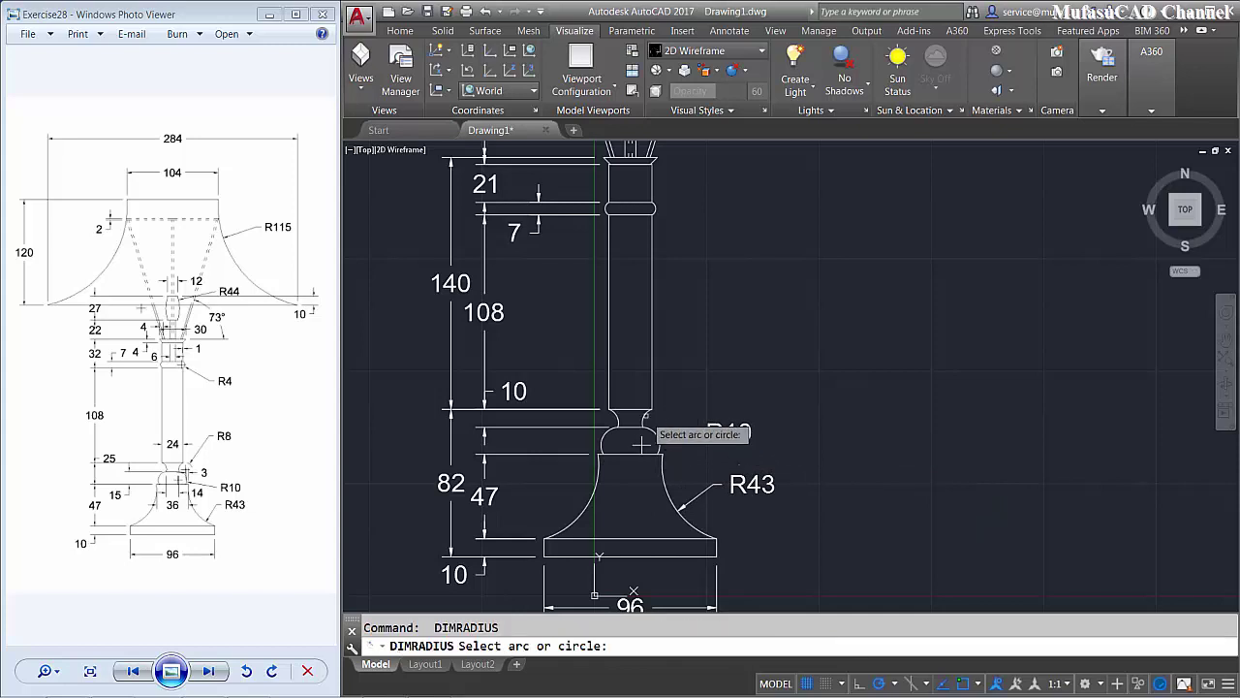
left_click(647, 419)
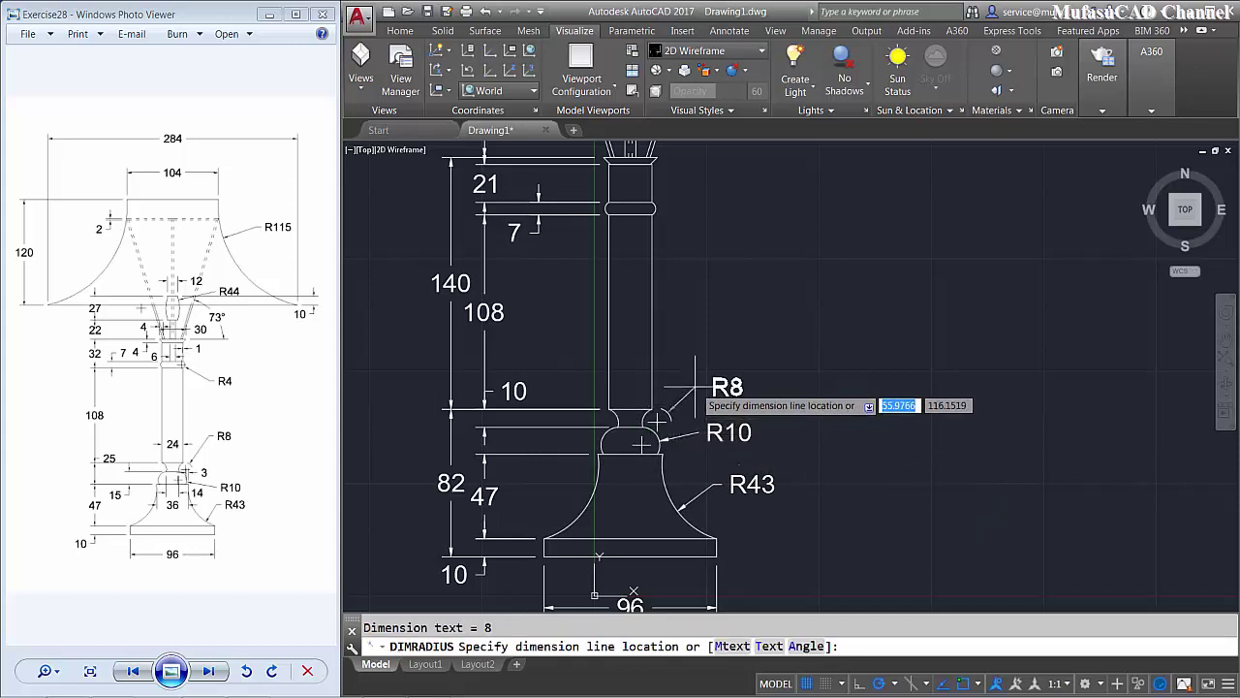
left_click(695, 386)
- Add radius dimensions R4 on the stem ring, R44 on the bulb and R115 on the shade
middle_click_drag(825, 345, 779, 476)
scroll(562, 374, "up", 2)
key("Return")
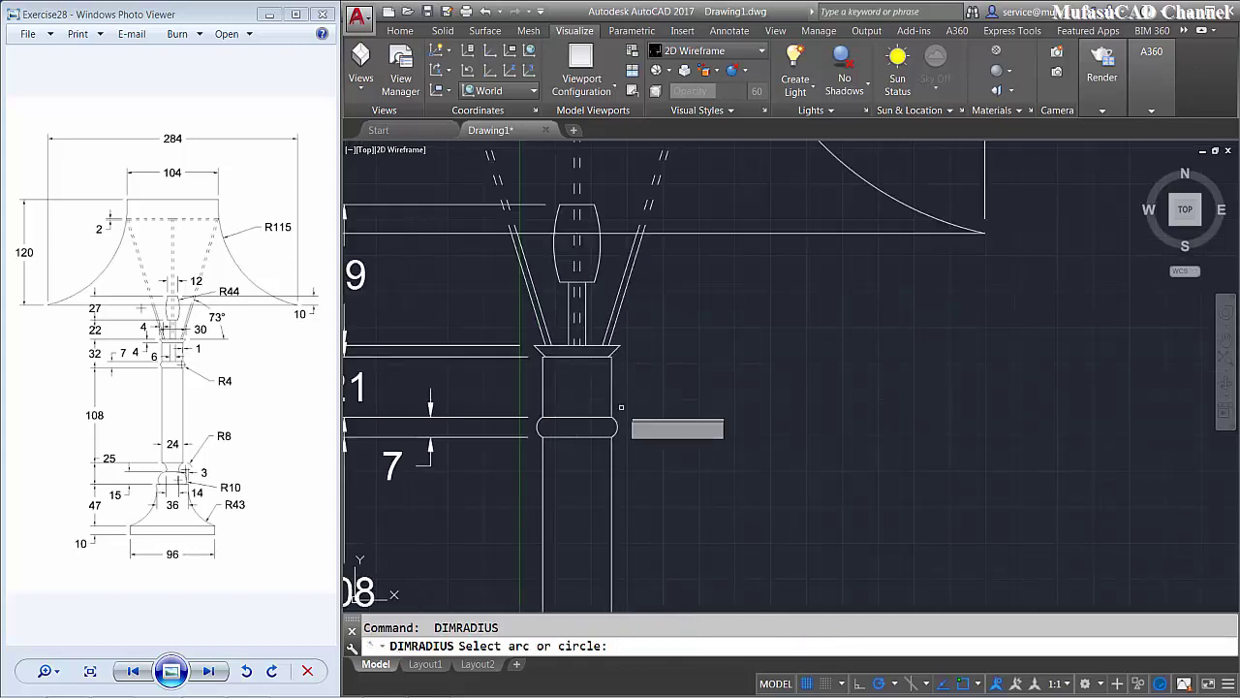
left_click(615, 427)
left_click(696, 461)
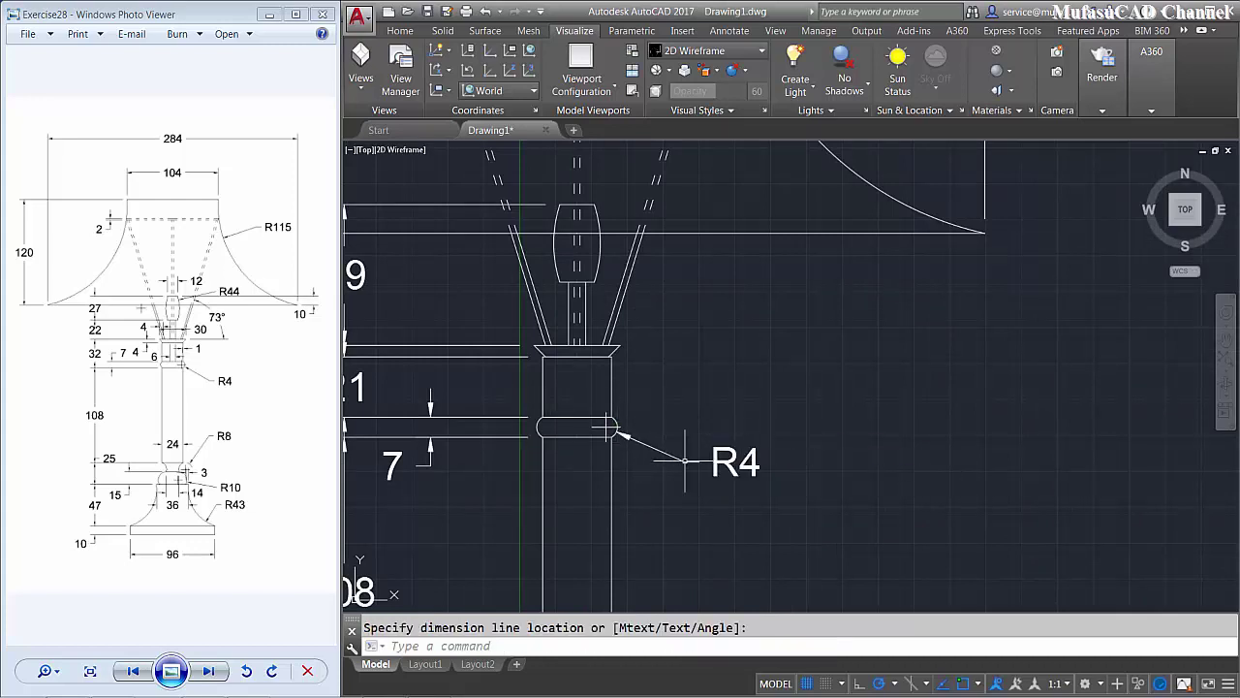
key("Return")
left_click(626, 271)
left_click(683, 281)
middle_click_drag(697, 243, 671, 499)
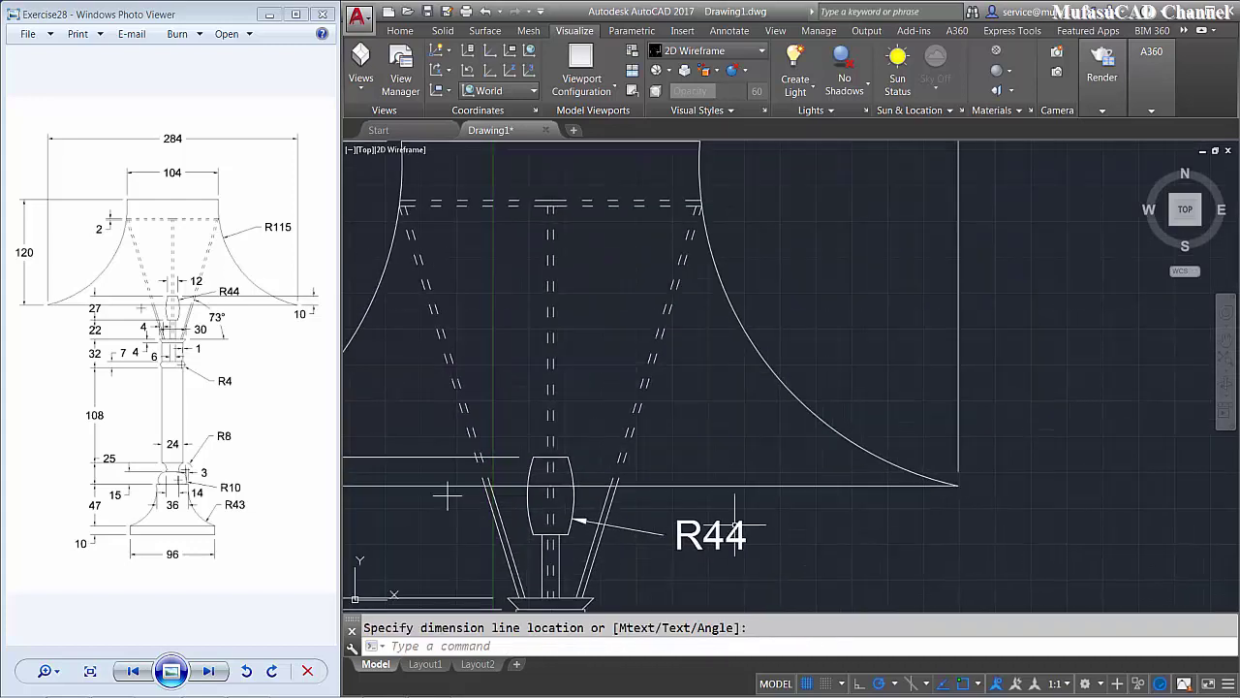
key("Return")
left_click(780, 378)
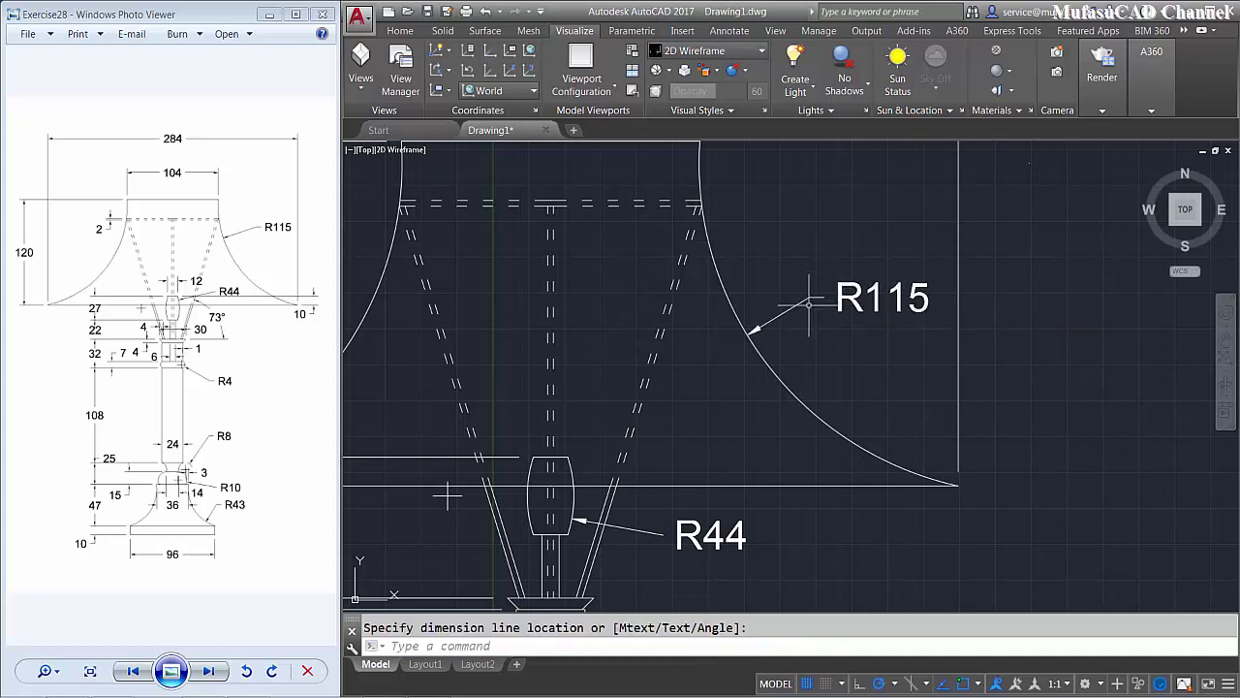
scroll(765, 377, "down", 2)
middle_click_drag(765, 459, 748, 430)
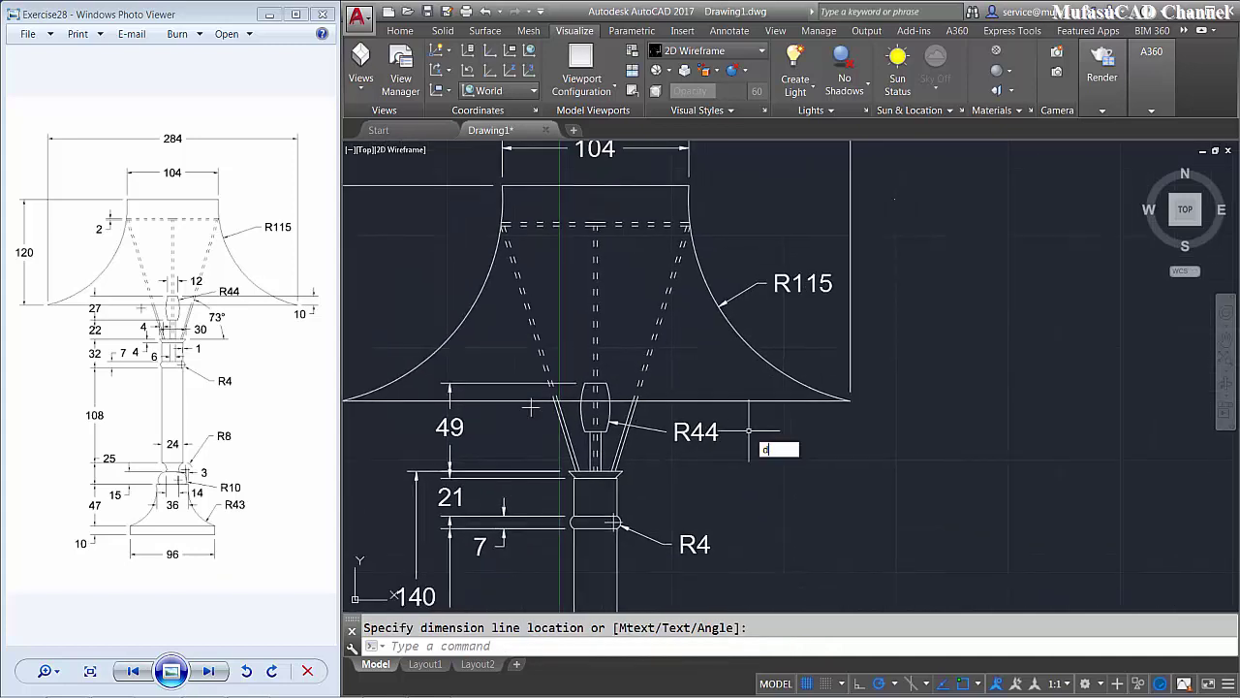
- Place a 73° angular dimension between the slanted shade support and the holder's top edge
type("ima")
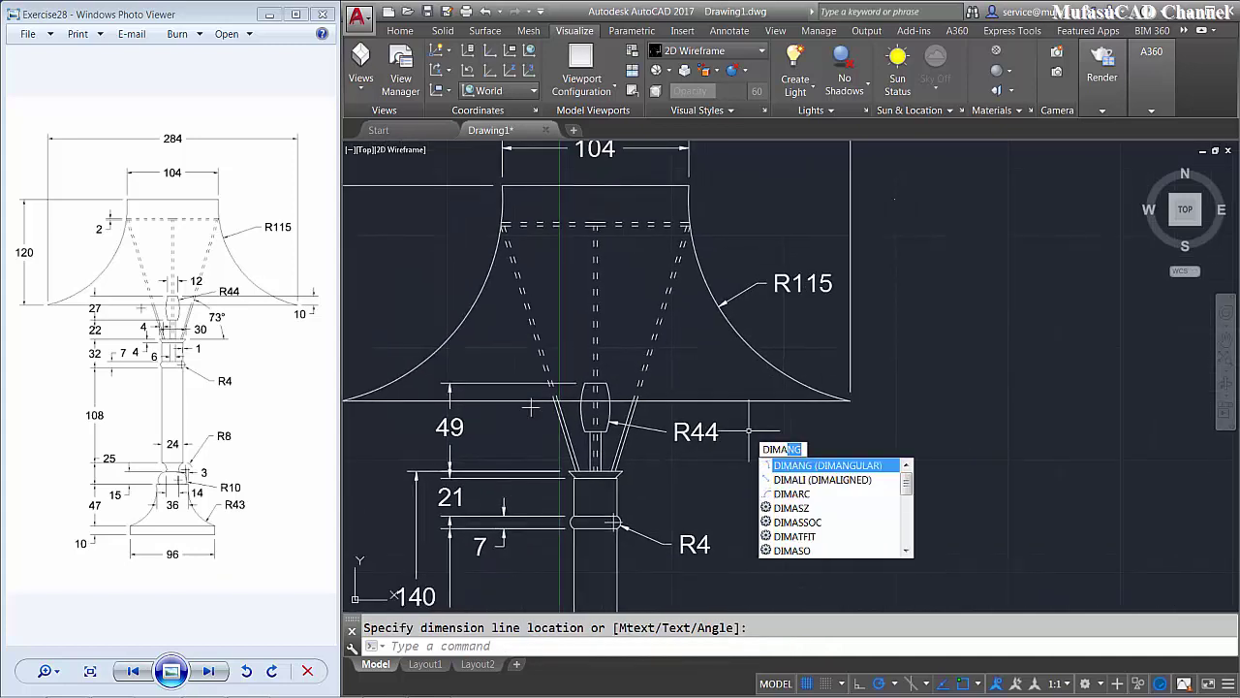
key("Return")
scroll(625, 479, "up", 5)
left_click(603, 460)
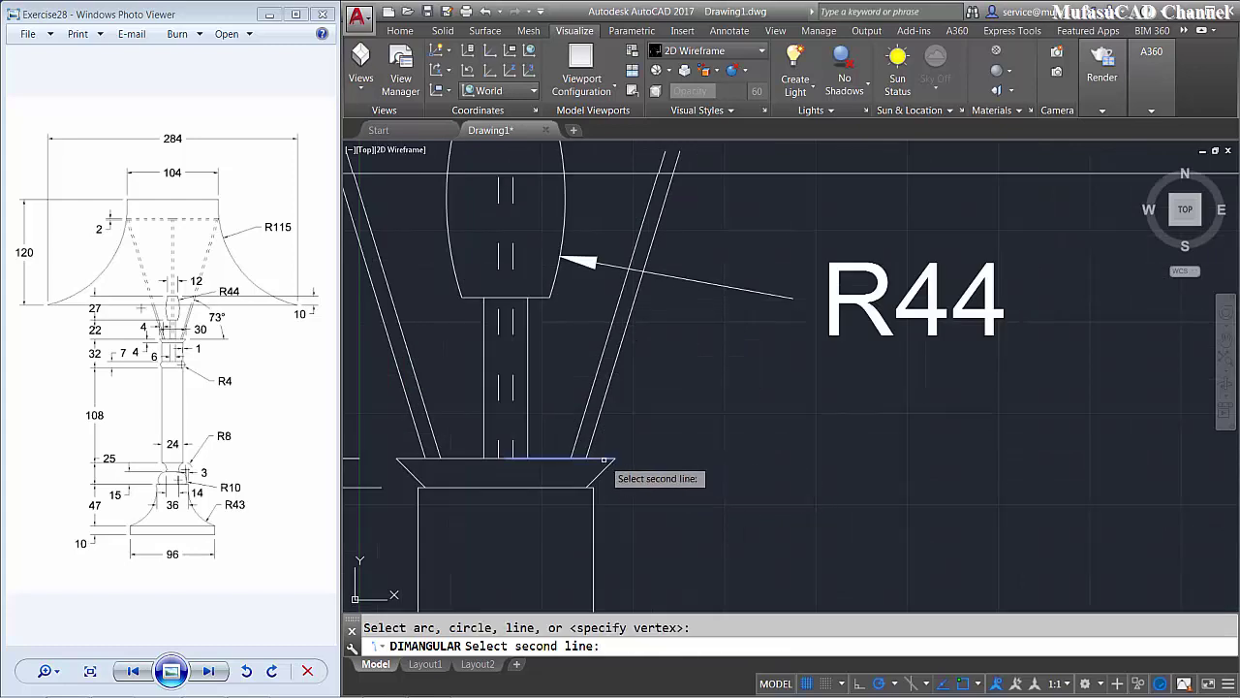
left_click(595, 434)
scroll(906, 407, "down", 3)
scroll(909, 416, "down", 2)
middle_click_drag(909, 417, 911, 435)
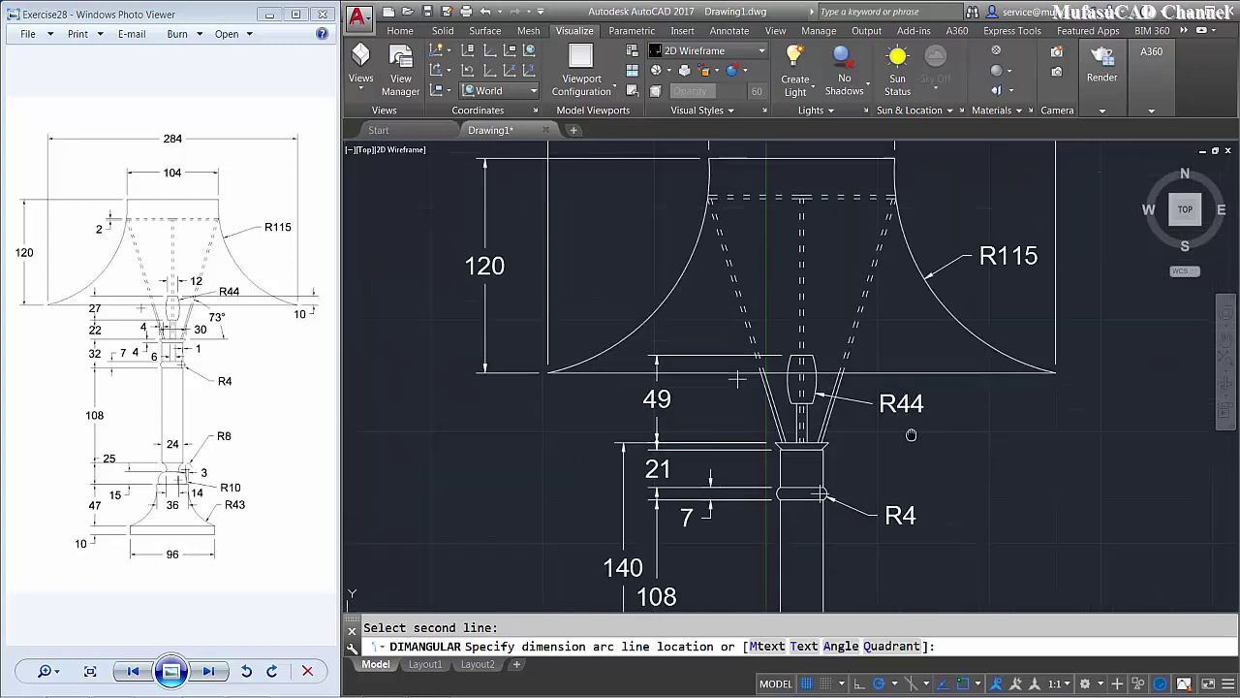
left_click(945, 412)
scroll(944, 412, "down", 2)
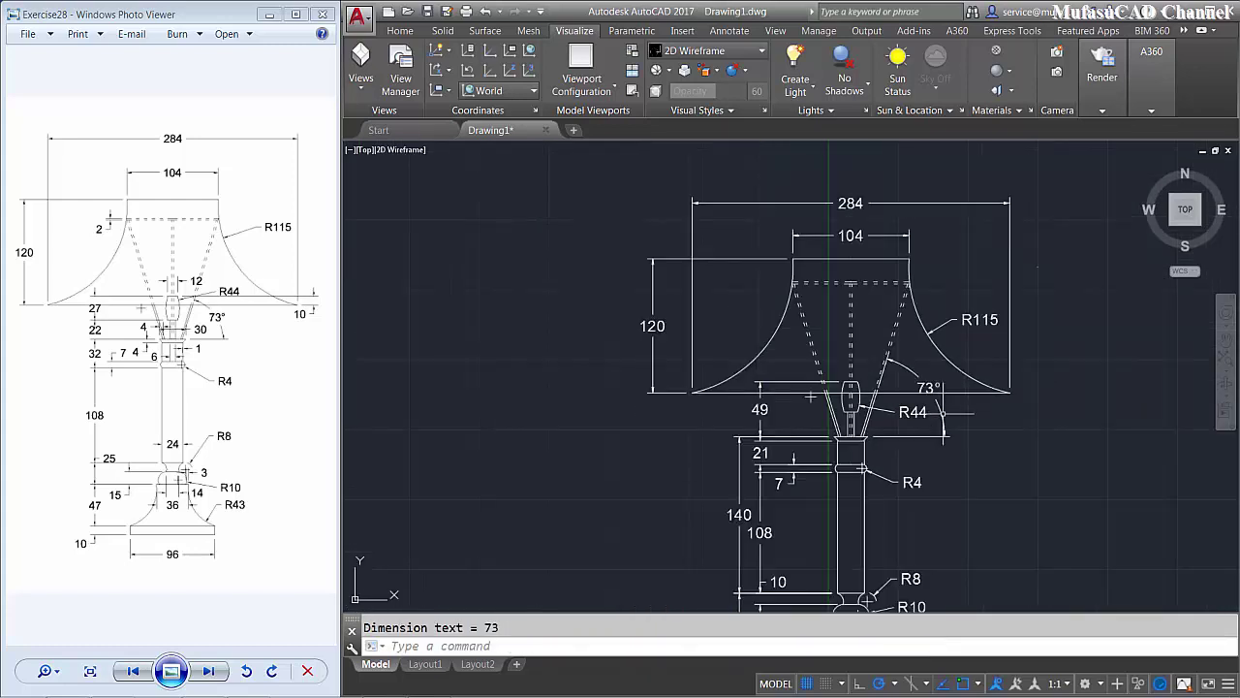
scroll(942, 419, "down", 1)
scroll(841, 403, "down", 2)
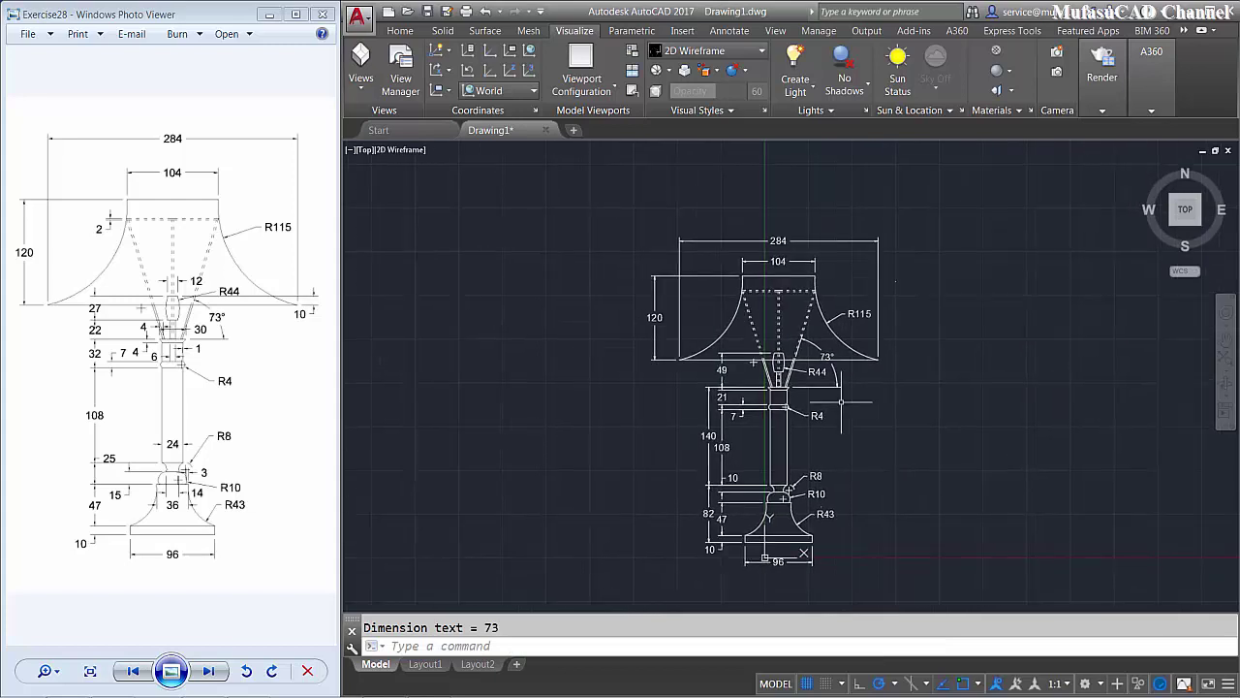